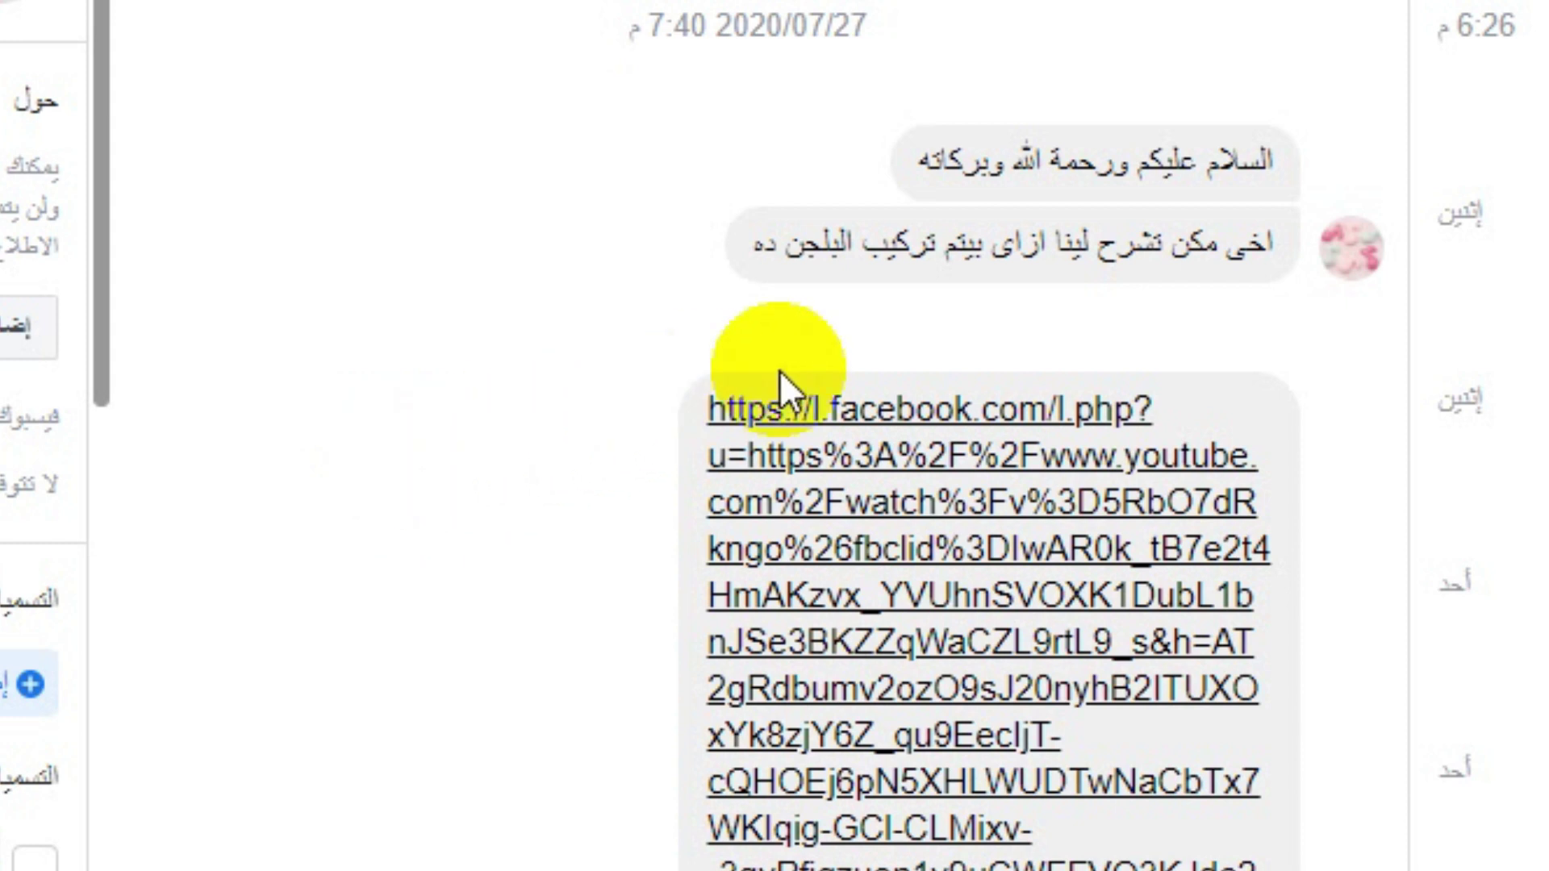
Select and deselect the request message text, scrolling through it
{"action": "mouse_move", "coordinate": [1160, 244]}
{"action": "left_mouse_down"}
{"action": "mouse_move", "coordinate": [765, 252]}
{"action": "mouse_move", "coordinate": [699, 307]}
{"action": "left_mouse_up"}
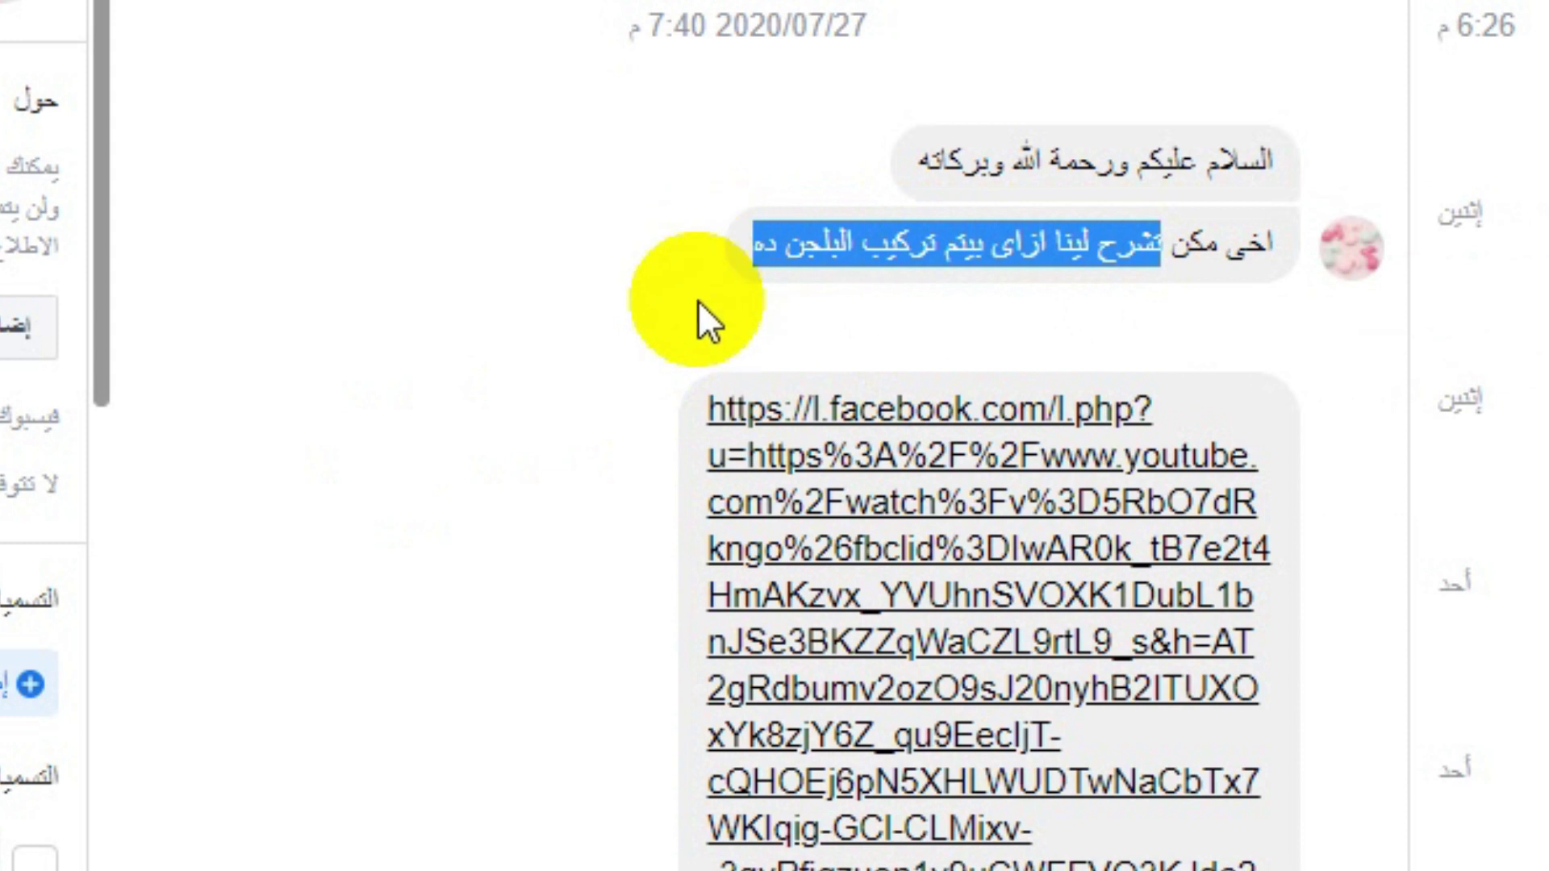
{"action": "left_click", "coordinate": [994, 244]}
{"action": "scroll", "coordinate": [474, 386], "scroll_direction": "down", "scroll_amount": 10}
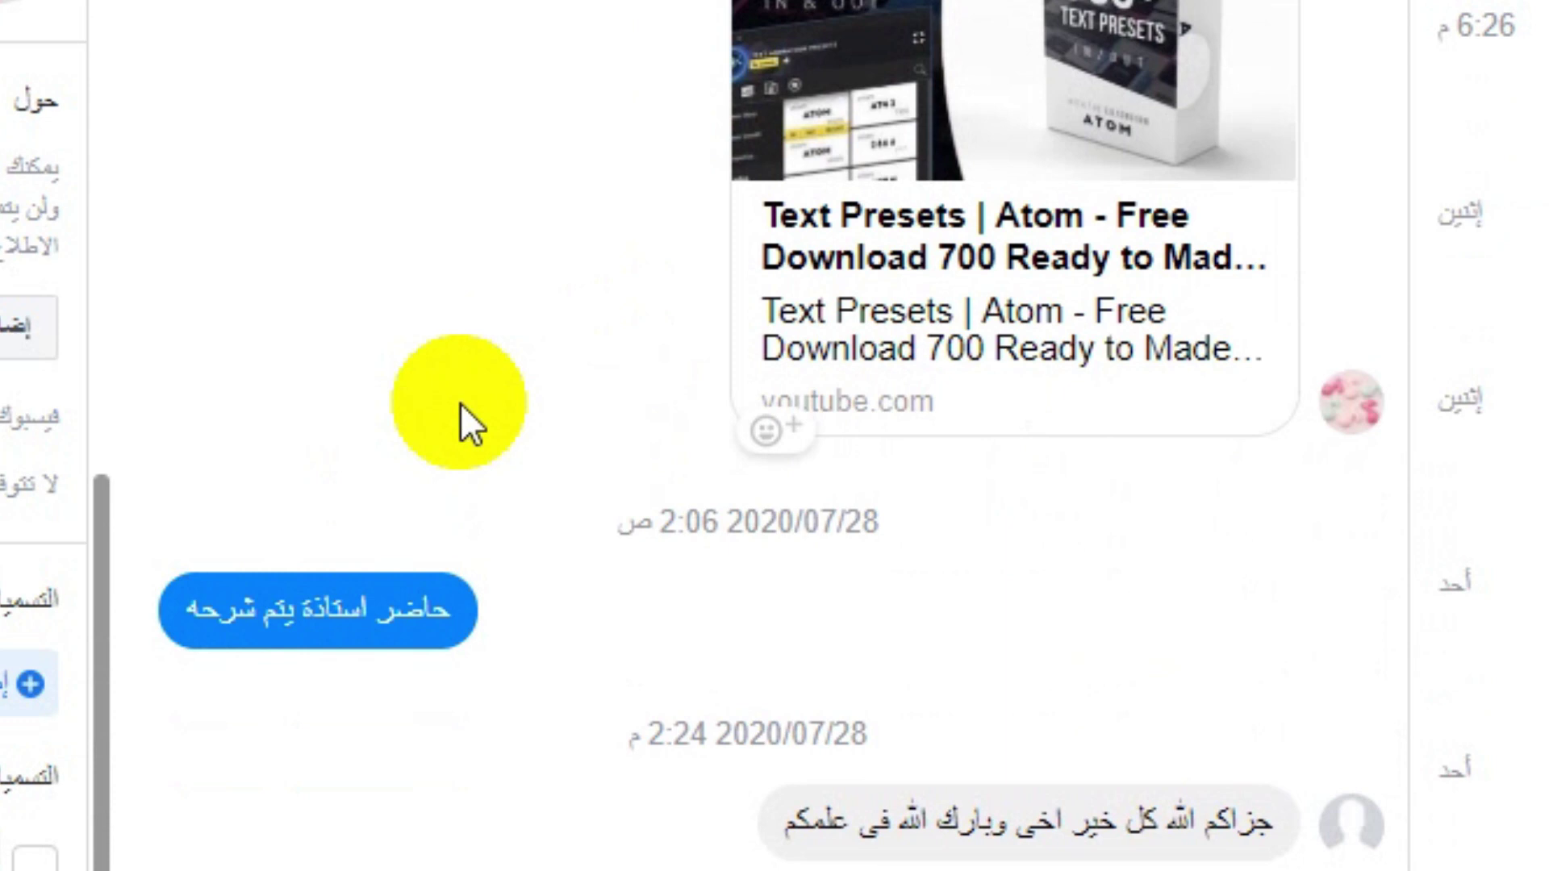
{"action": "scroll", "coordinate": [452, 426], "scroll_direction": "up", "scroll_amount": 3}
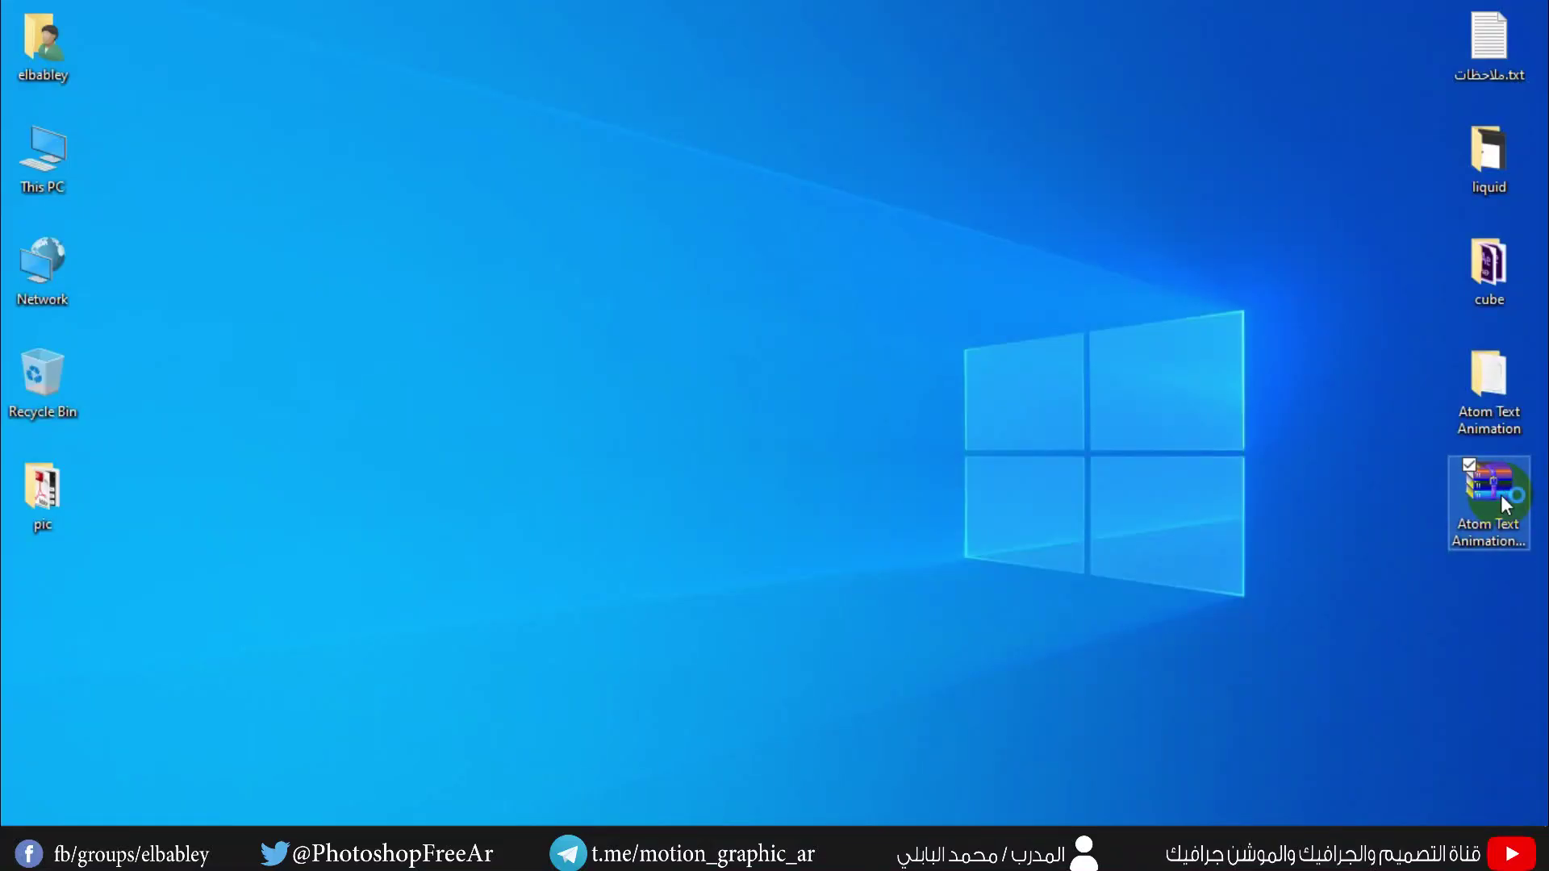
Extract the Atom Text Animation folder from the zip to the desktop and open it in Explorer
{"action": "double_click", "coordinate": [1500, 496]}
{"action": "double_click", "coordinate": [1272, 371]}
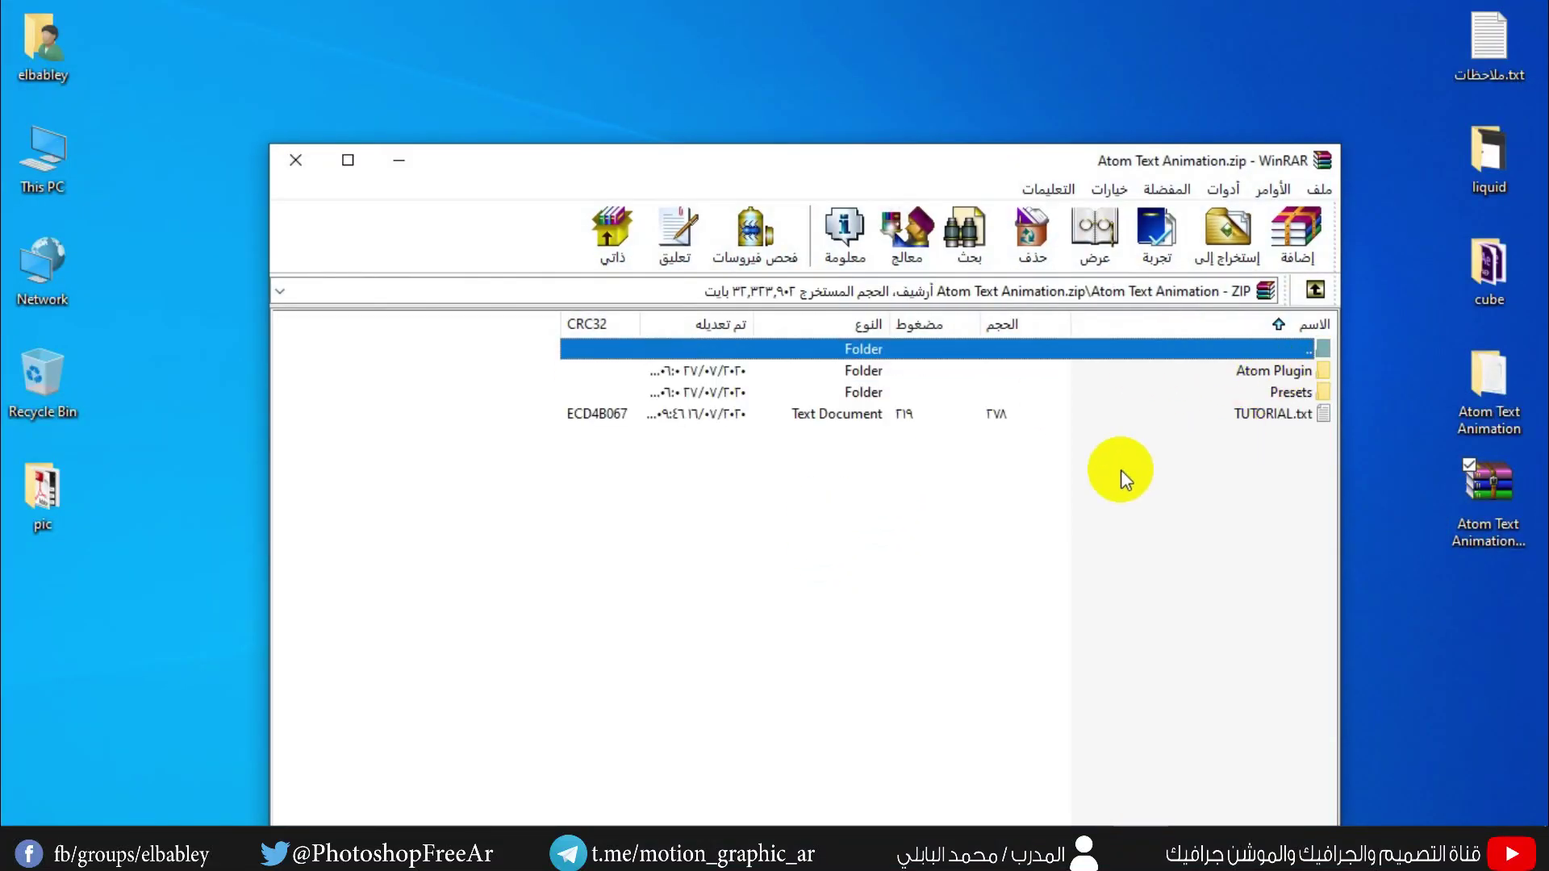
{"action": "double_click", "coordinate": [1321, 160]}
{"action": "left_click_drag", "start_coordinate": [1453, 386], "coordinate": [717, 360]}
{"action": "double_click", "coordinate": [722, 381]}
{"action": "left_click", "coordinate": [608, 323]}
{"action": "left_click", "coordinate": [457, 307]}
{"action": "left_click", "coordinate": [731, 343]}
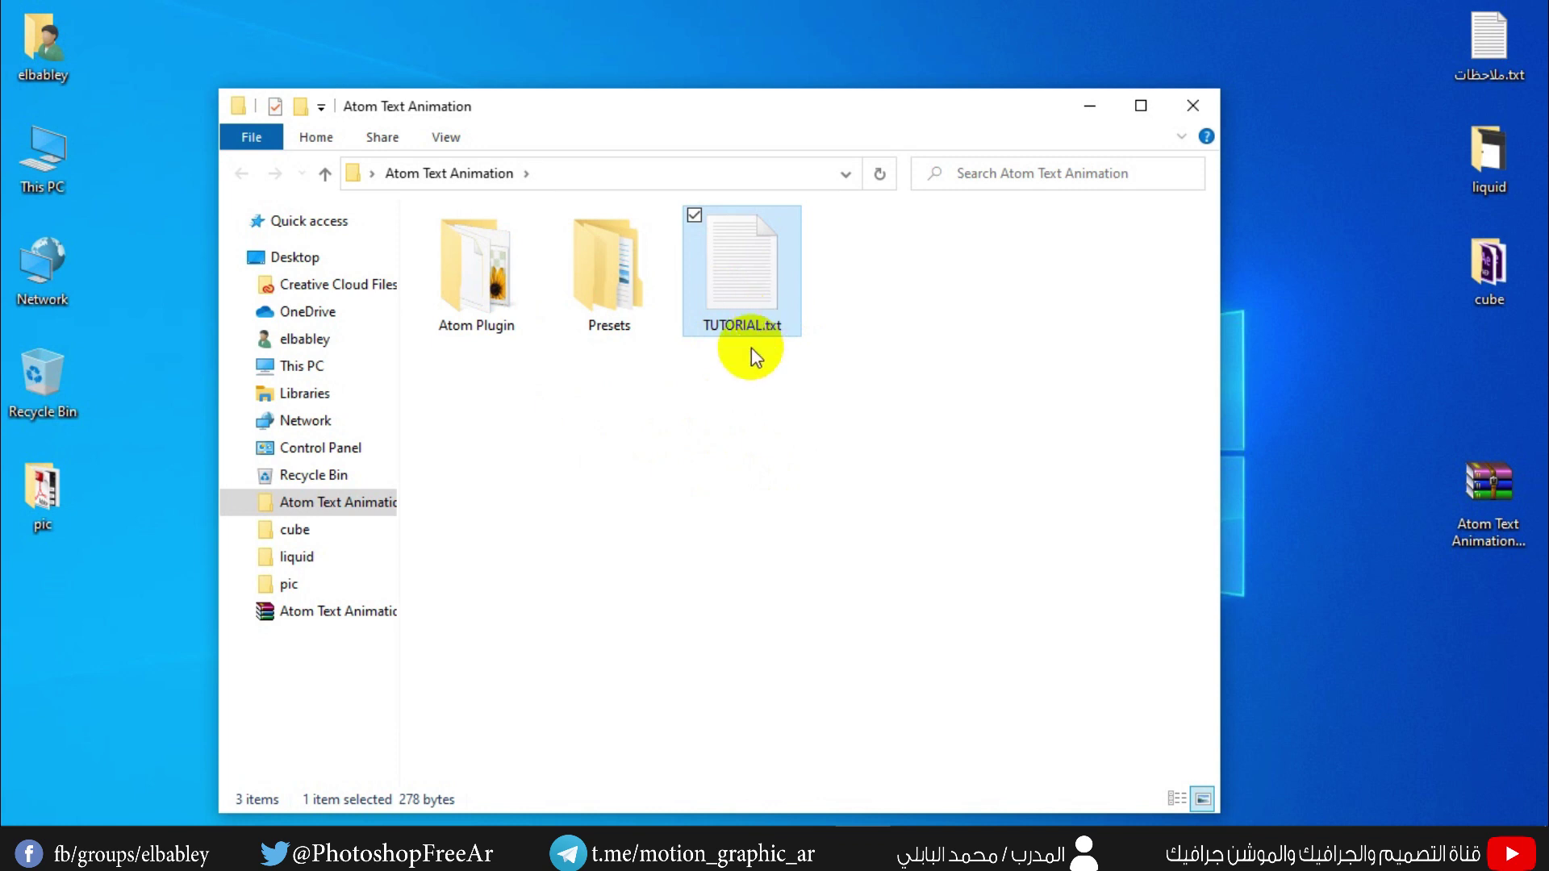
Open TUTORIAL.txt and copy the Windows CEP extensions path
{"action": "double_click", "coordinate": [757, 307]}
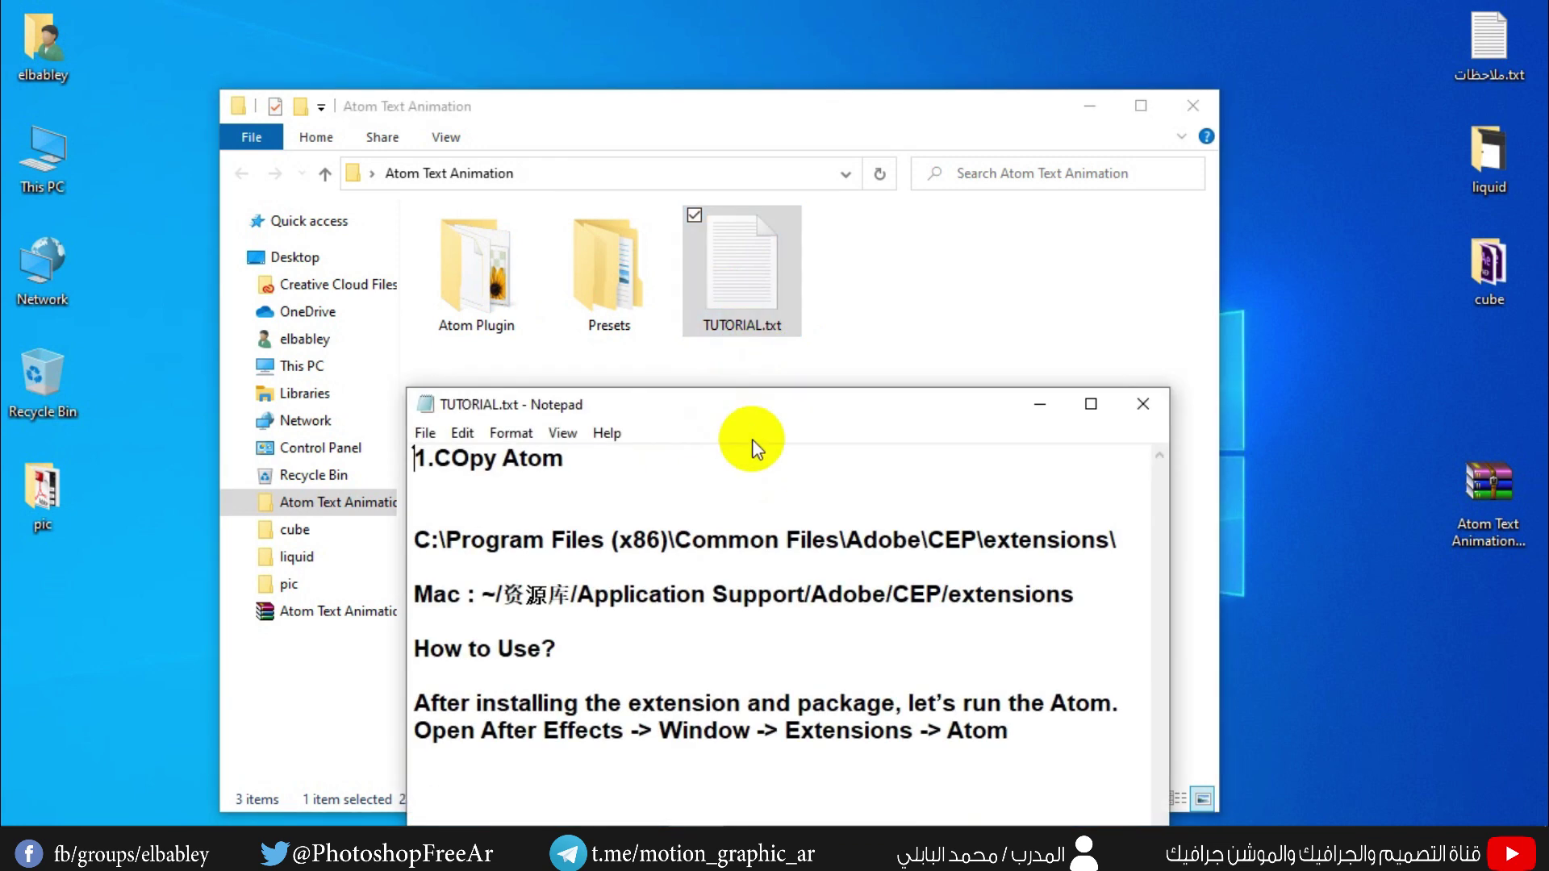
{"action": "left_click_drag", "start_coordinate": [1127, 548], "coordinate": [416, 542]}
{"action": "right_click", "coordinate": [439, 555]}
{"action": "left_click", "coordinate": [191, 270]}
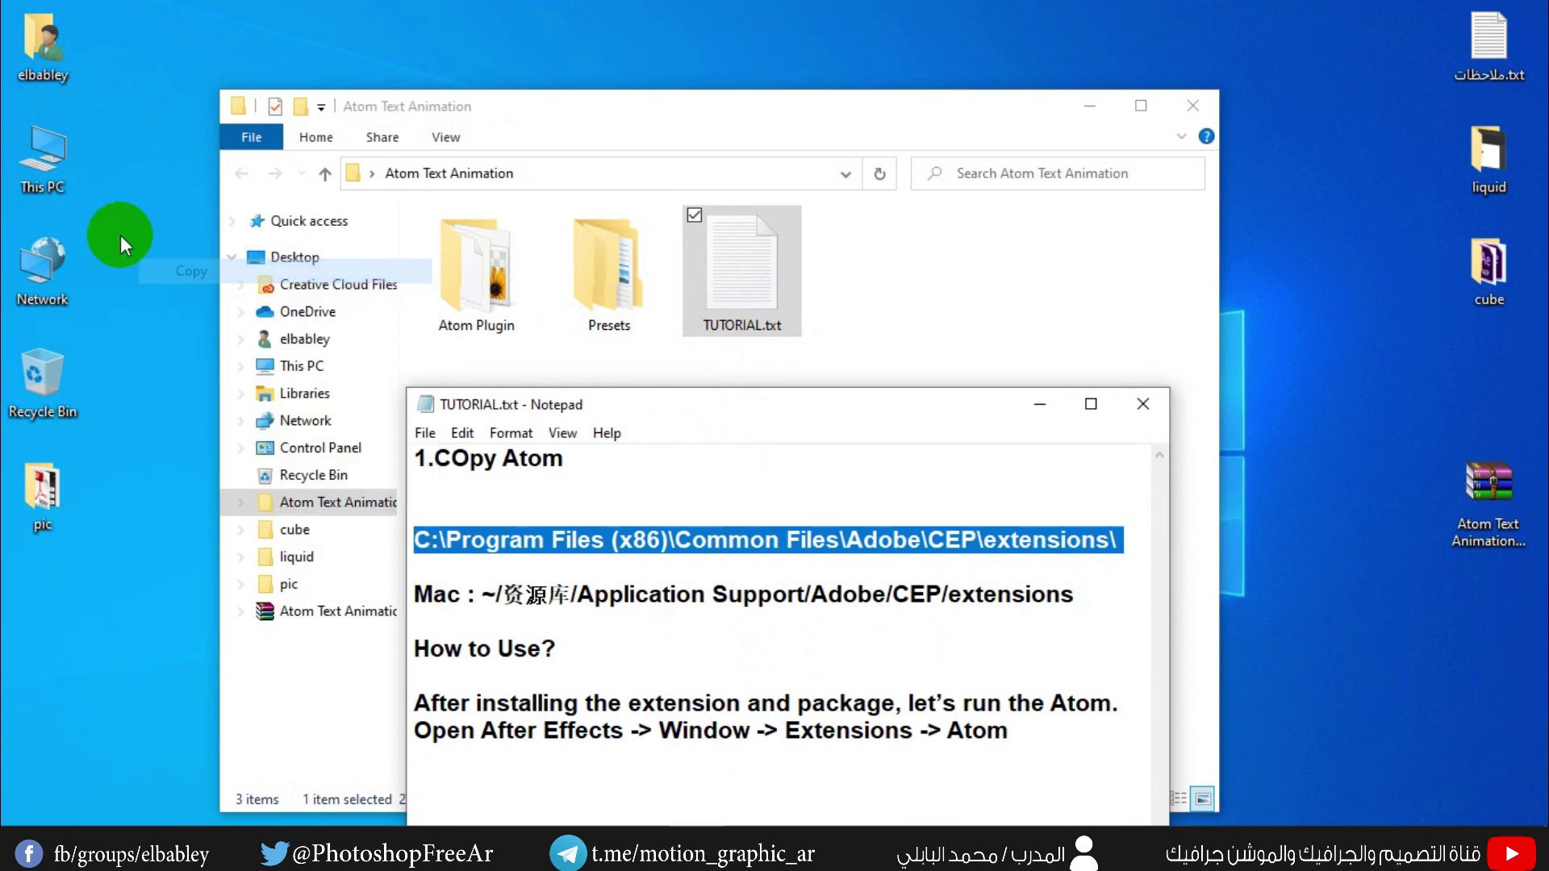
Navigate from This PC to the pasted Adobe CEP extensions folder
{"action": "double_click", "coordinate": [40, 165]}
{"action": "left_click", "coordinate": [641, 85]}
{"action": "right_click", "coordinate": [641, 86]}
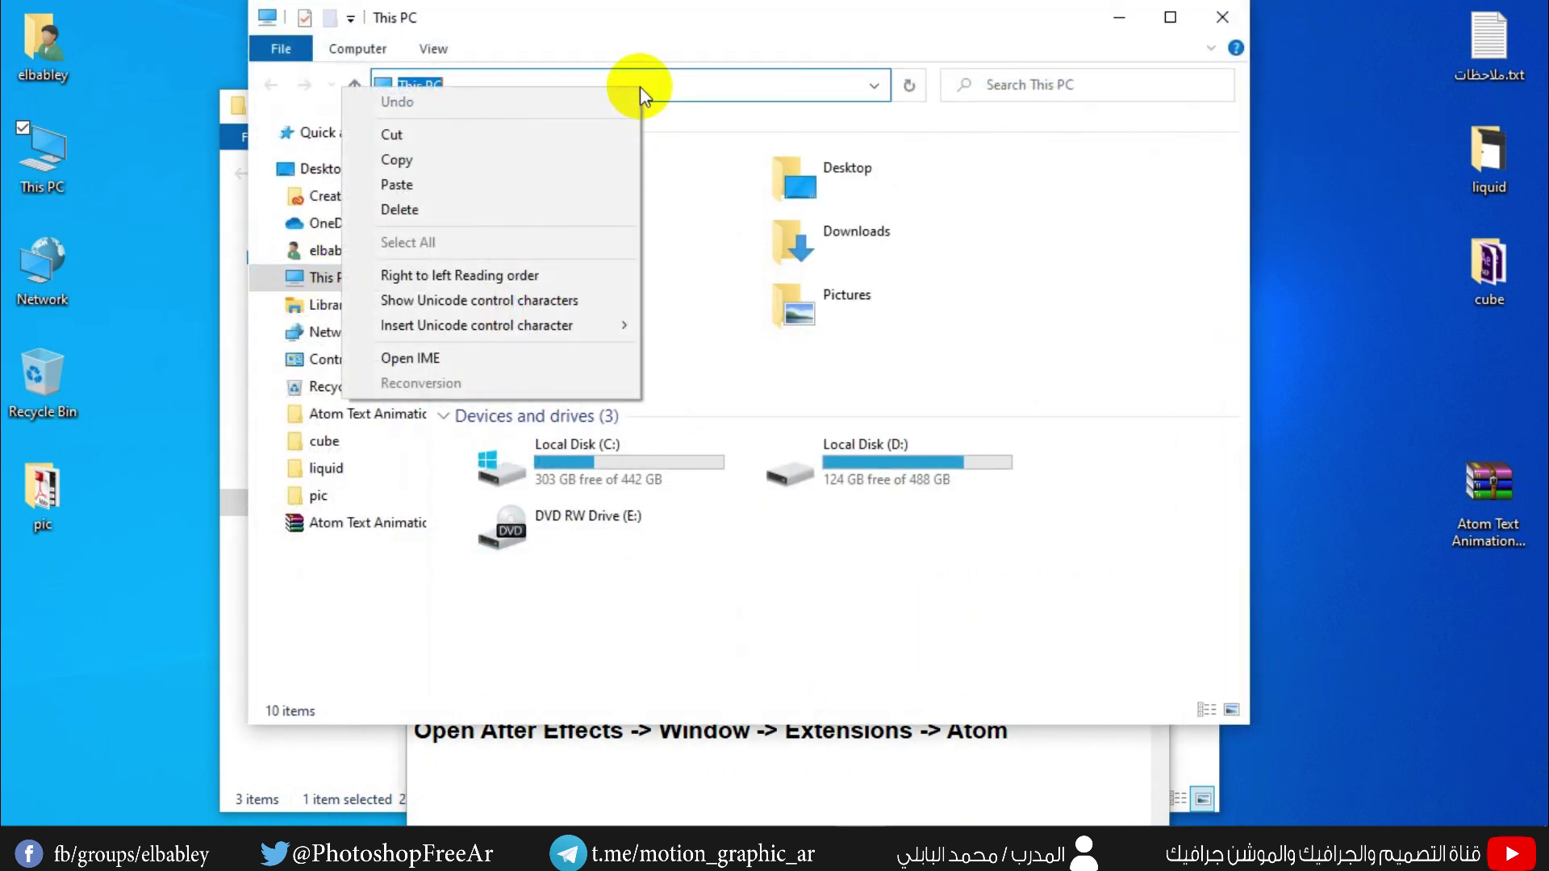
{"action": "left_click", "coordinate": [481, 182]}
{"action": "key", "text": "Return"}
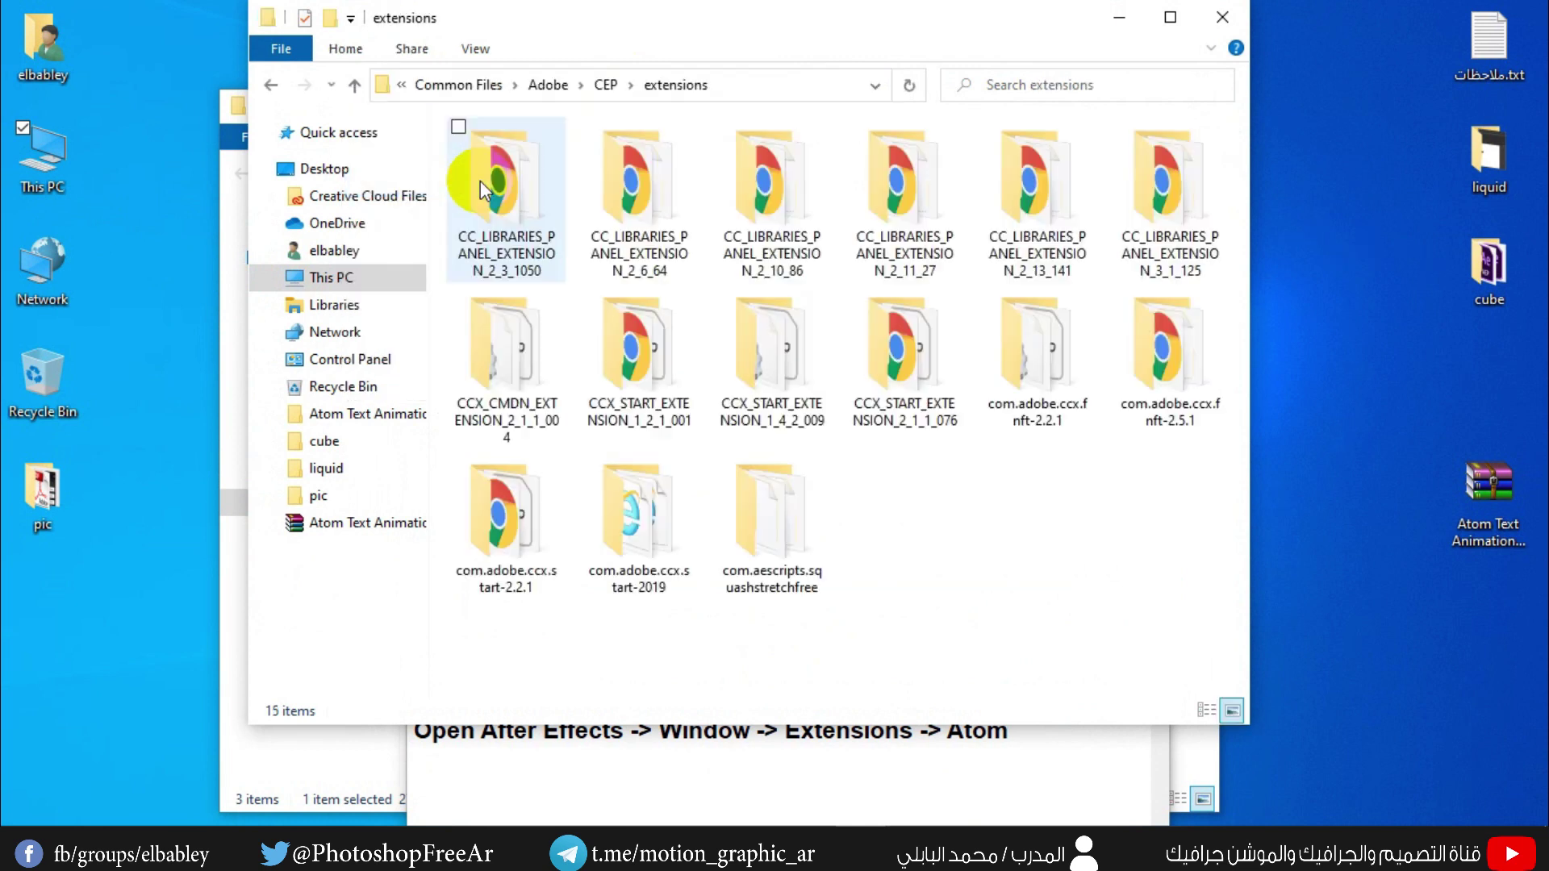
{"action": "left_click", "coordinate": [788, 87]}
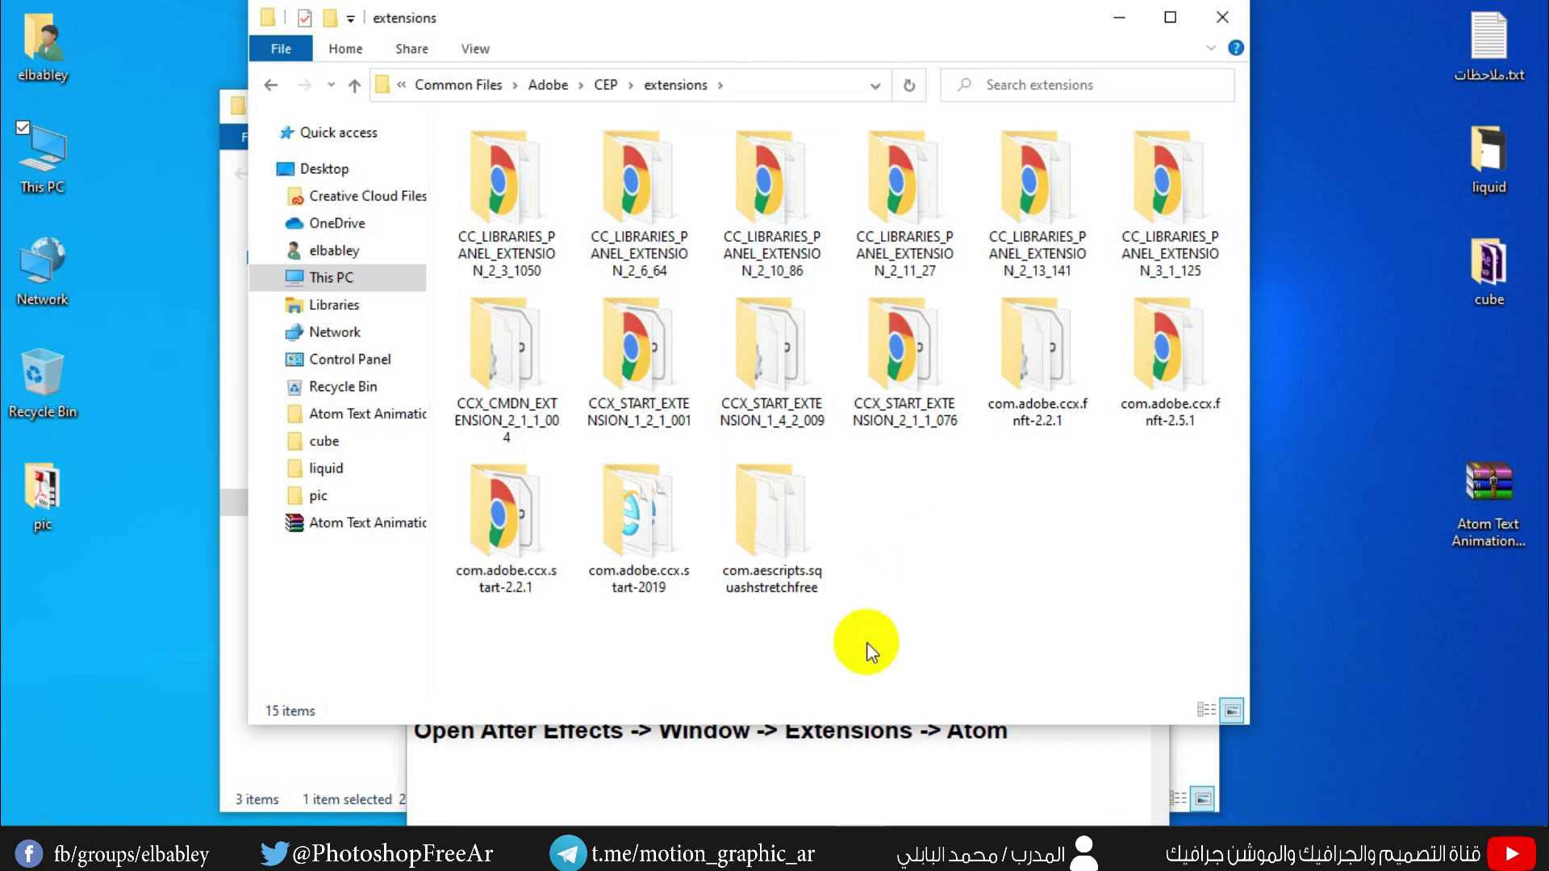
Close the tutorial notes and copy the Atom folder from Atom Plugin
{"action": "left_click", "coordinate": [854, 775]}
{"action": "left_click", "coordinate": [1142, 403]}
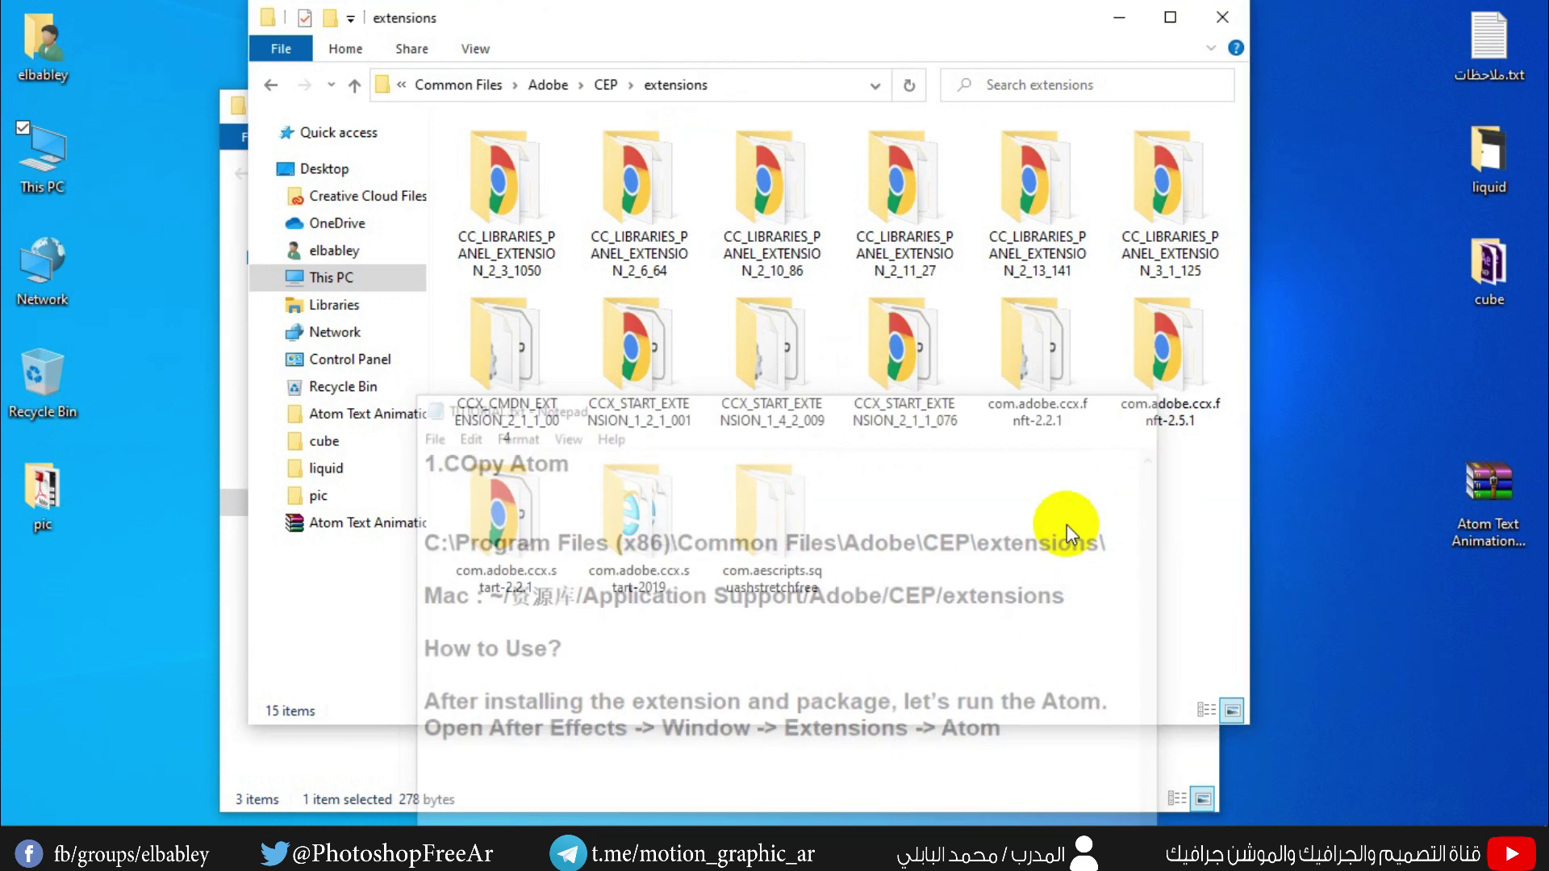
{"action": "left_click", "coordinate": [848, 768]}
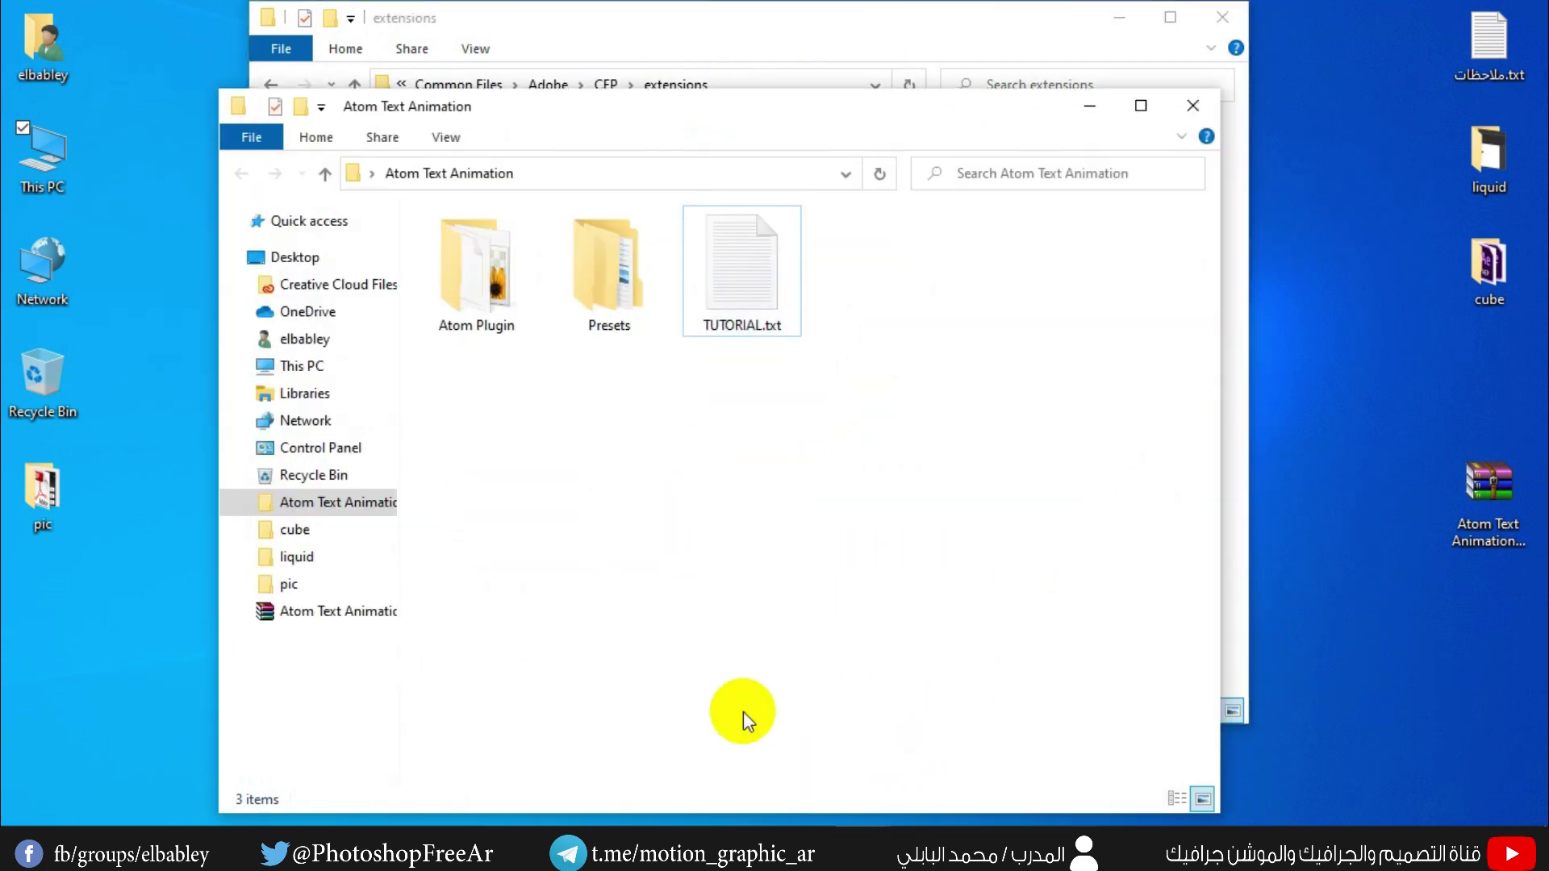
{"action": "double_click", "coordinate": [492, 313]}
{"action": "left_click", "coordinate": [483, 305]}
{"action": "right_click", "coordinate": [498, 318]}
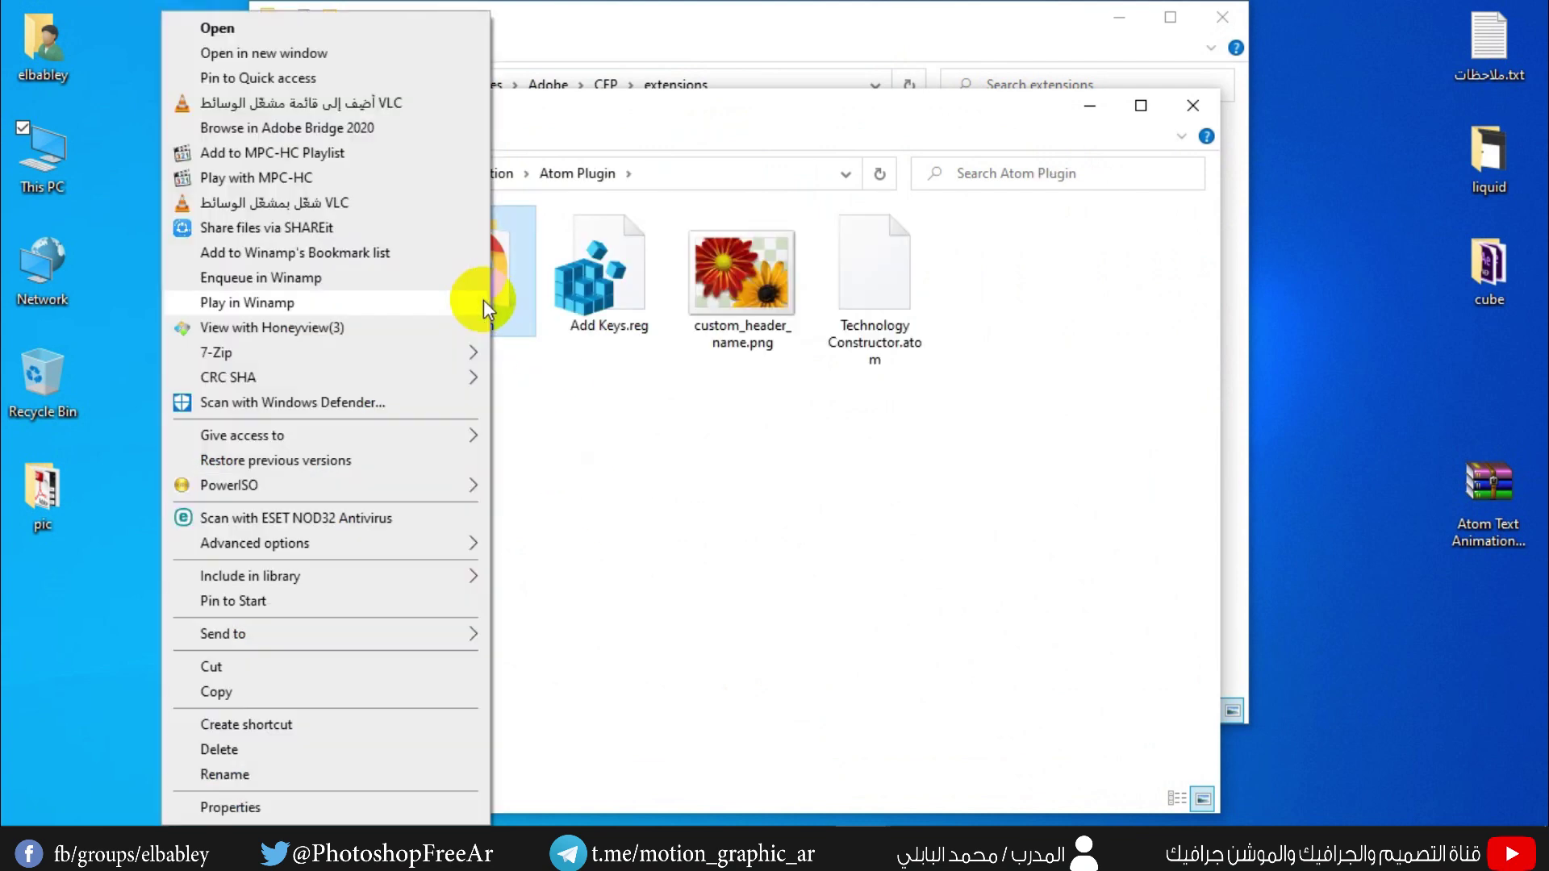
{"action": "left_click", "coordinate": [301, 692]}
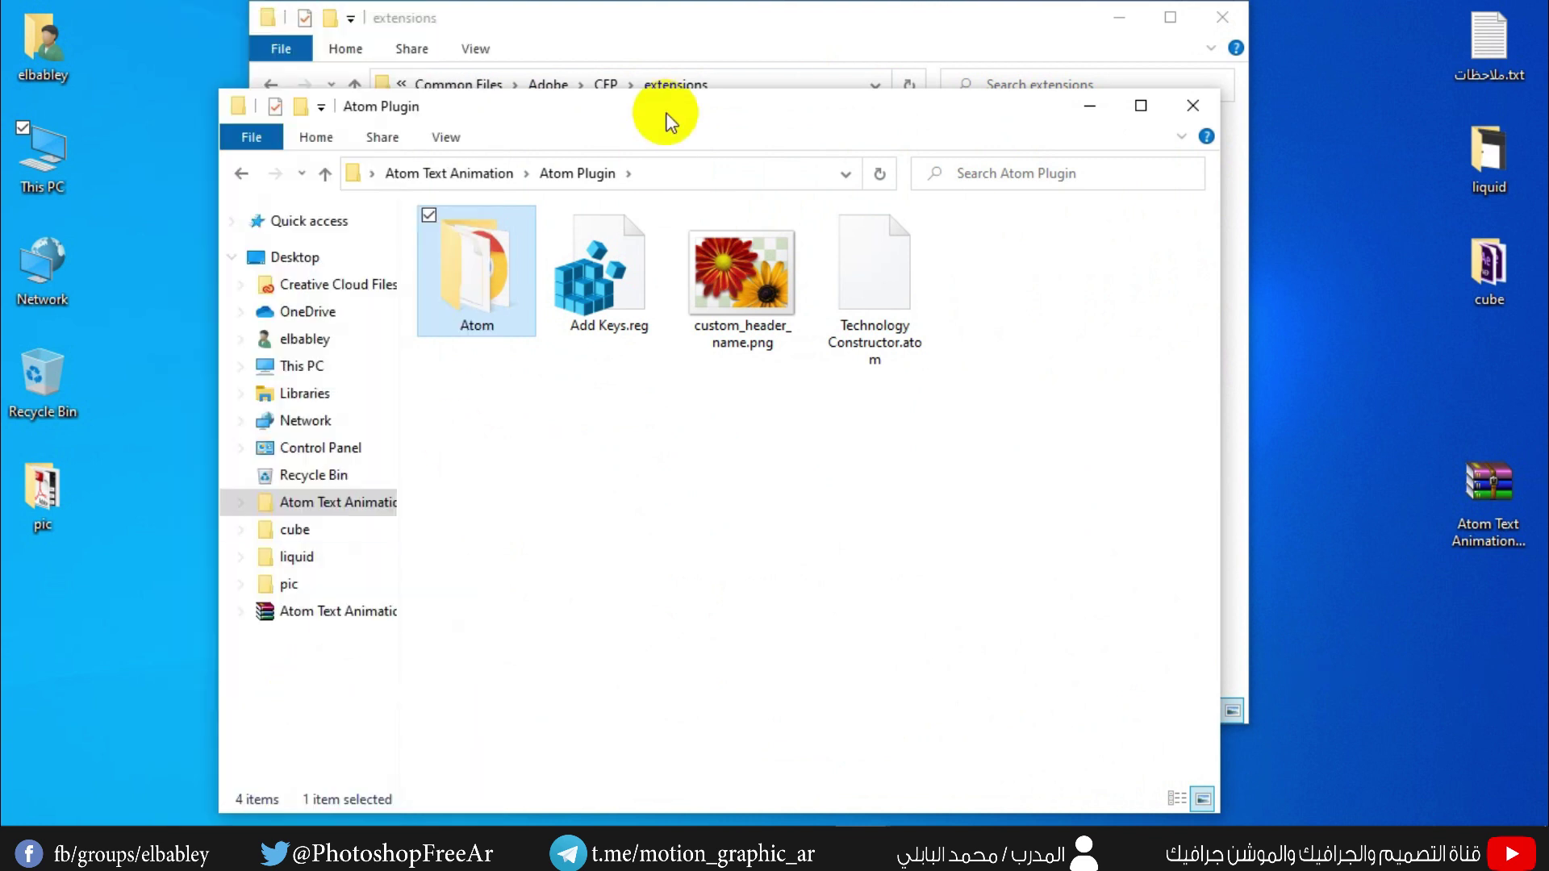
Paste the Atom folder into the CEP extensions folder with administrator permission, then close that window
{"action": "left_click_drag", "start_coordinate": [667, 113], "coordinate": [1050, 474]}
{"action": "right_click", "coordinate": [540, 655]}
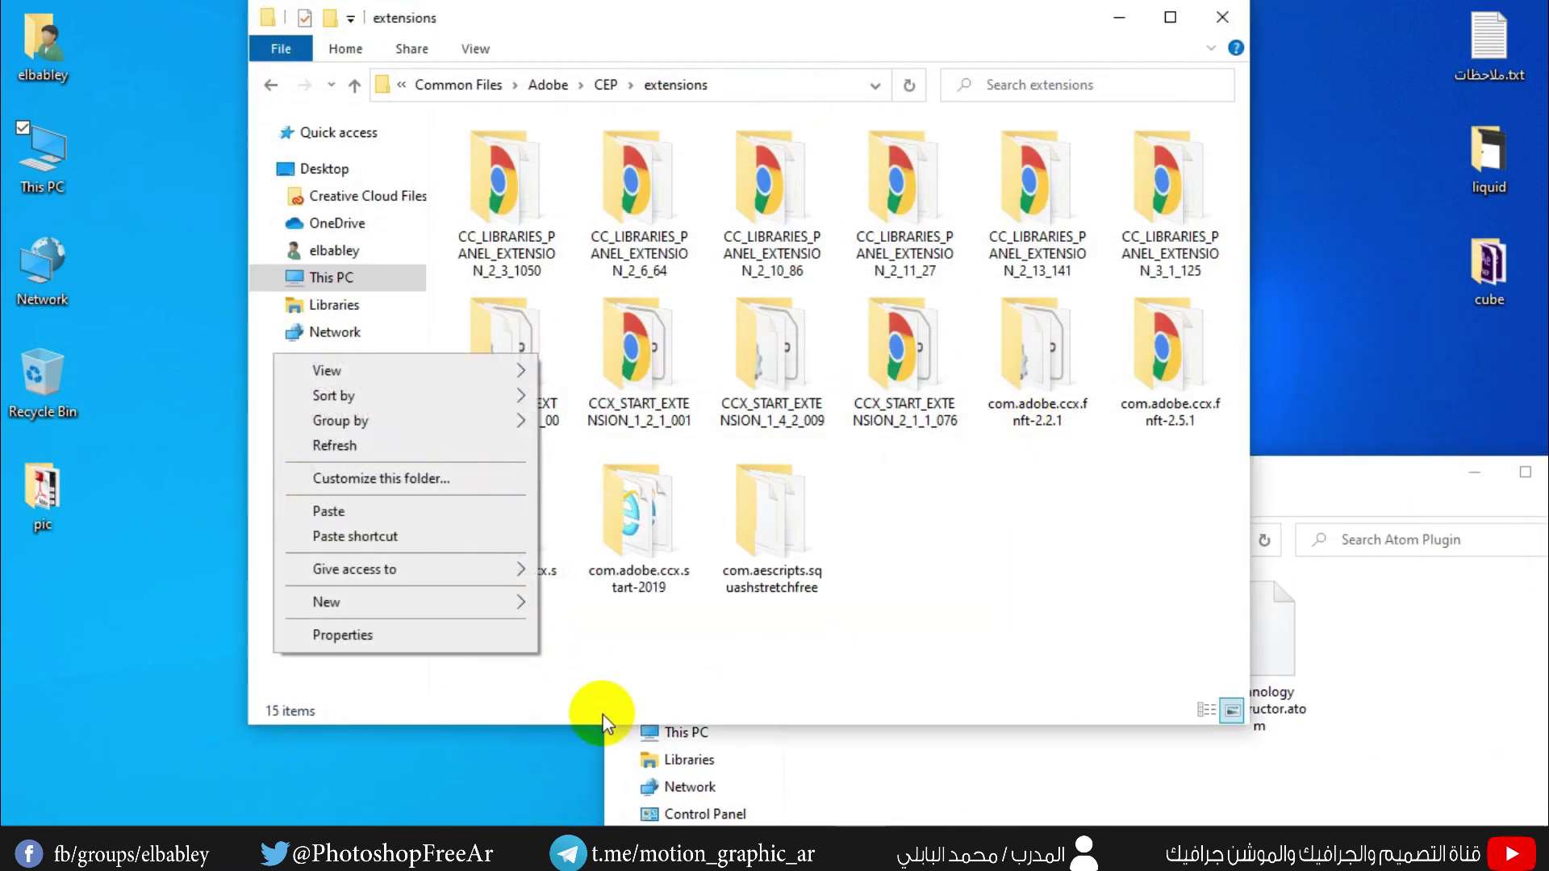
{"action": "left_click", "coordinate": [391, 513]}
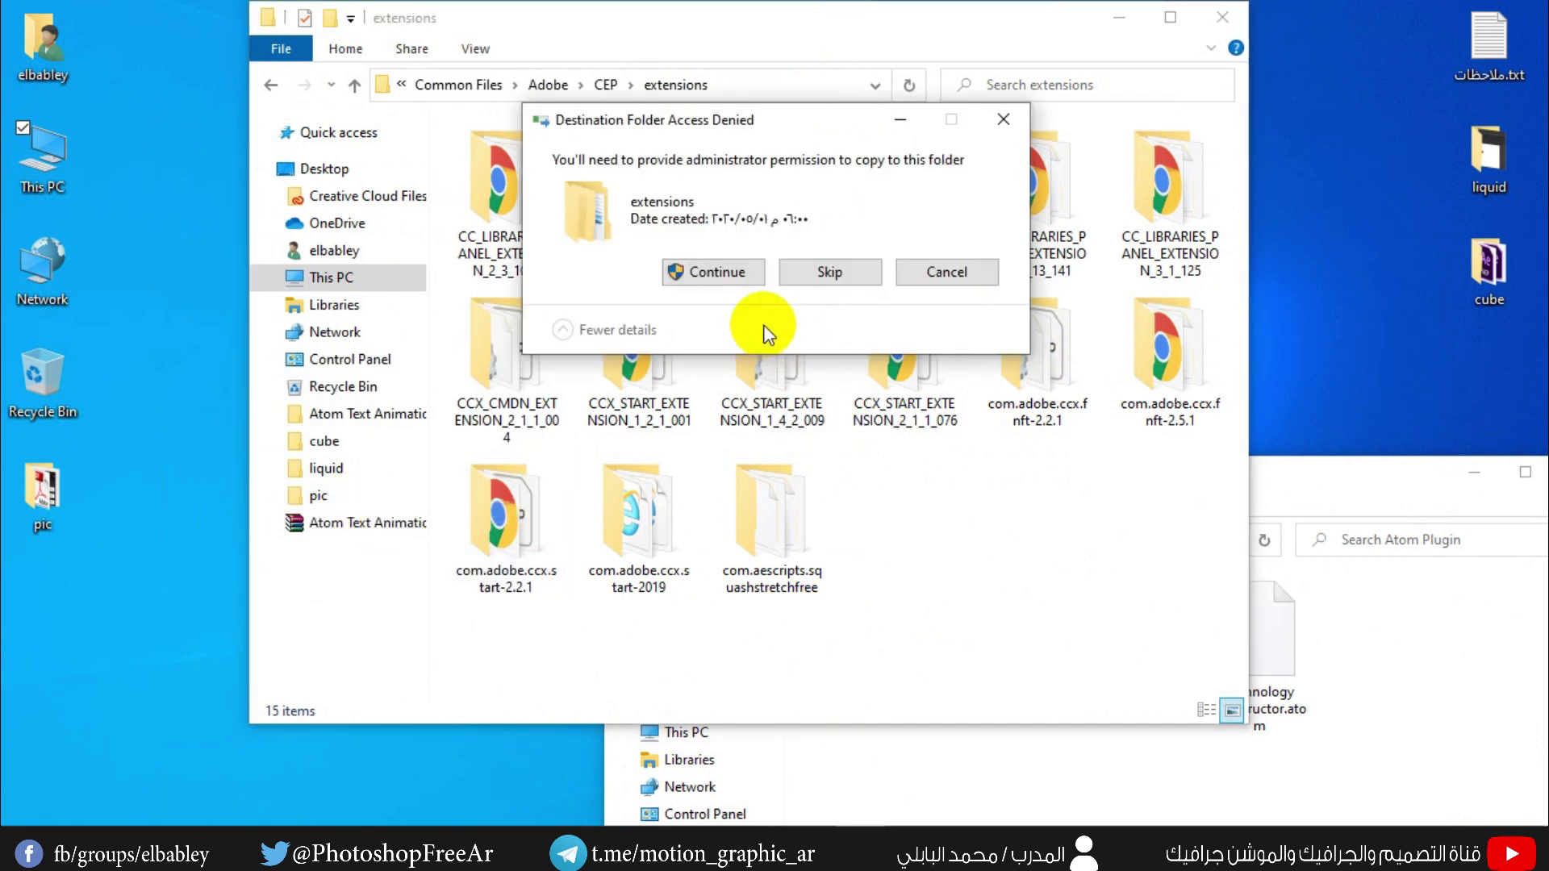
{"action": "left_click", "coordinate": [692, 270]}
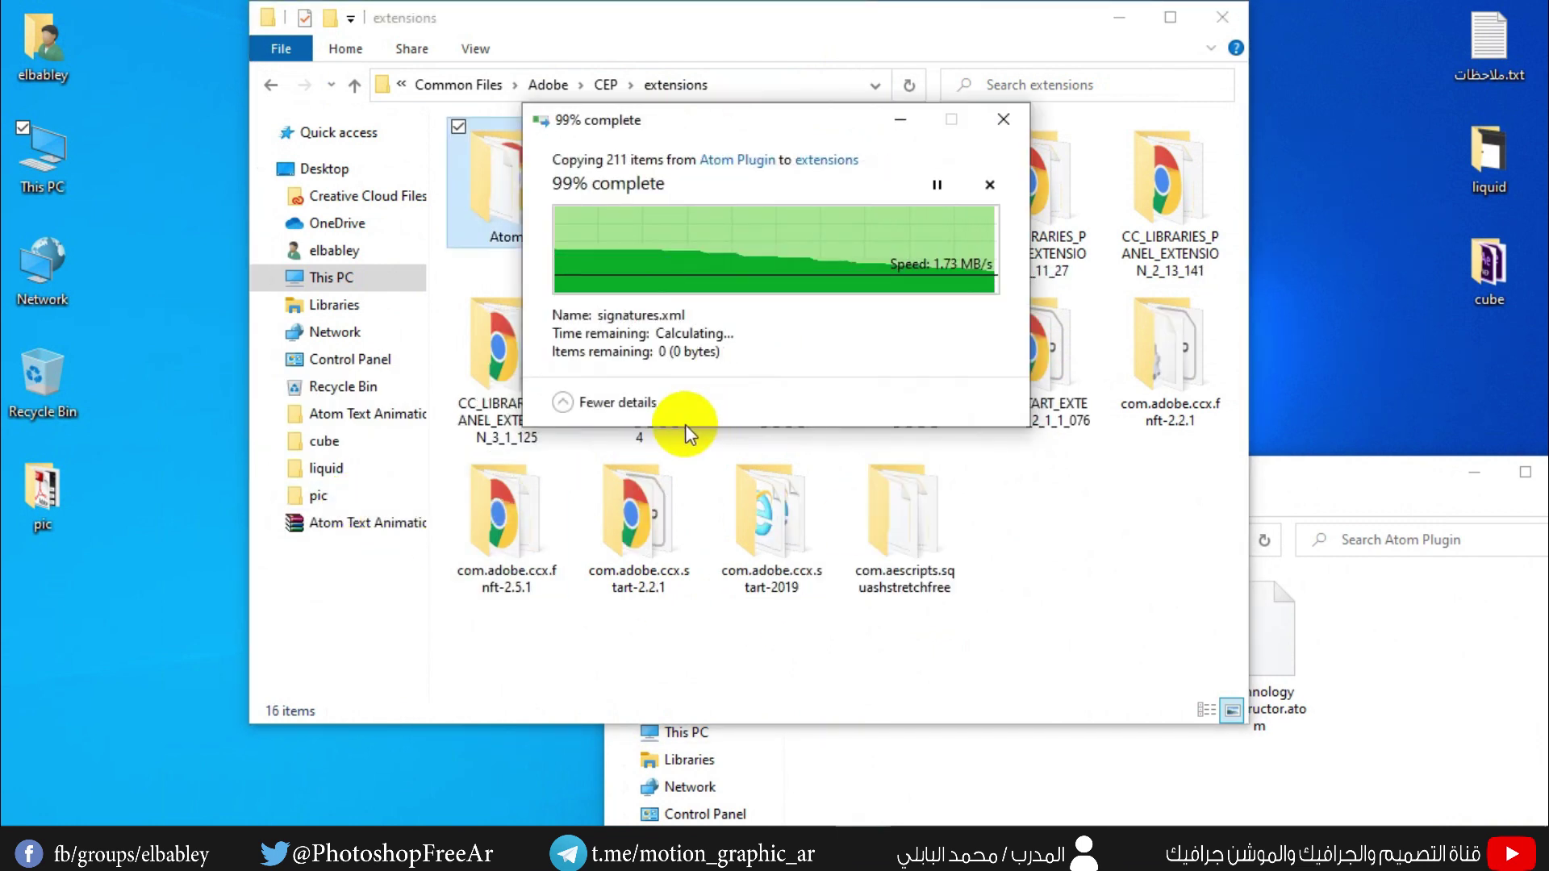
{"action": "left_click", "coordinate": [1223, 18]}
{"action": "left_click_drag", "start_coordinate": [1113, 464], "coordinate": [876, 211]}
{"action": "left_click", "coordinate": [749, 414]}
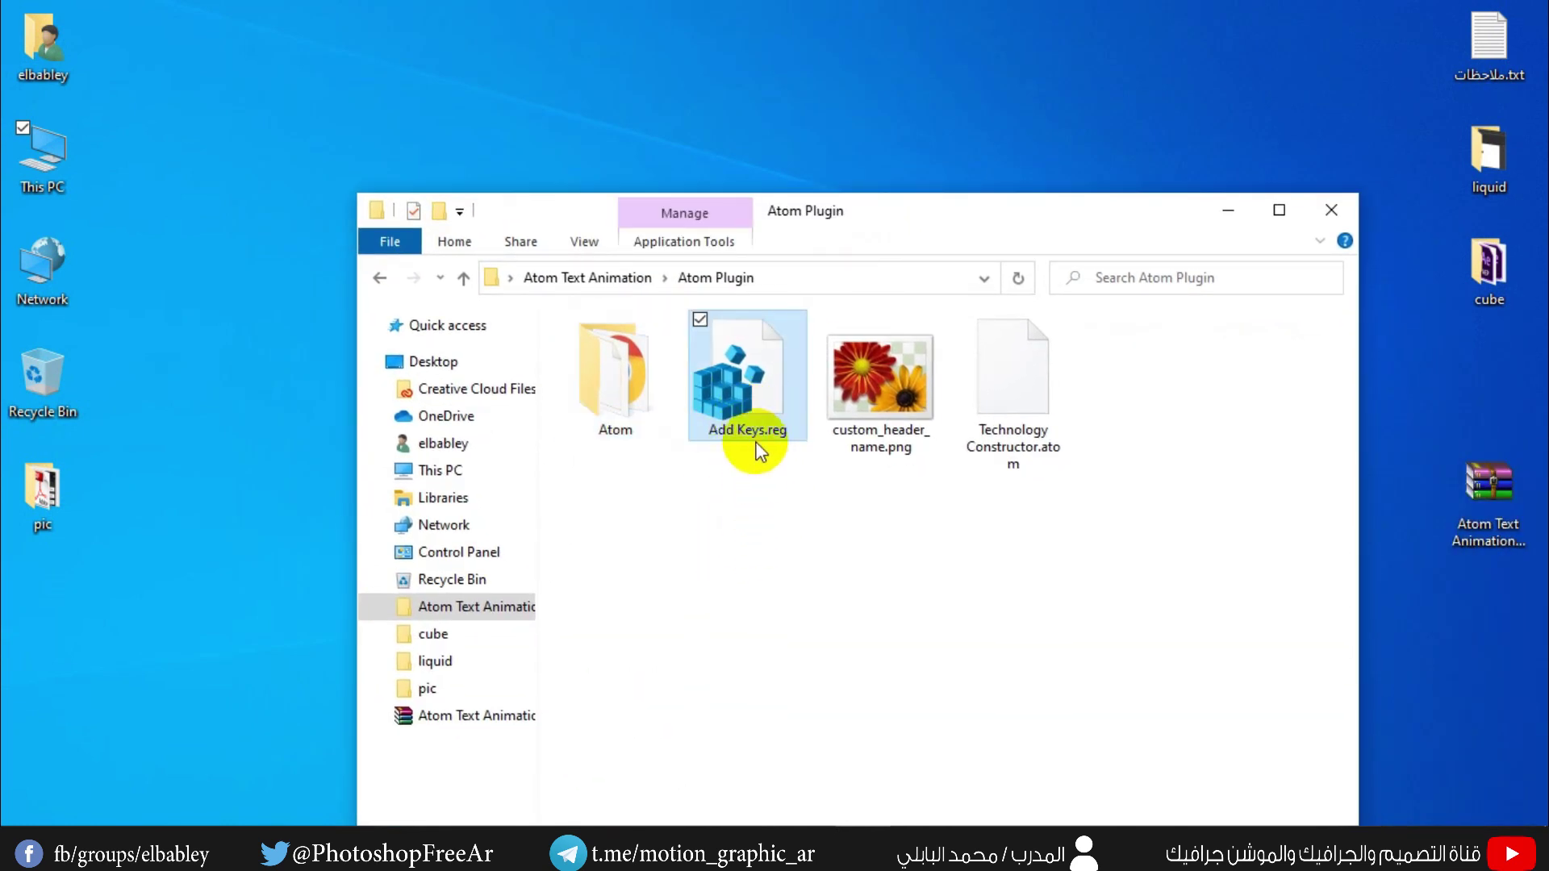
Run Add Keys.reg and confirm adding its keys to the registry
{"action": "double_click", "coordinate": [752, 423]}
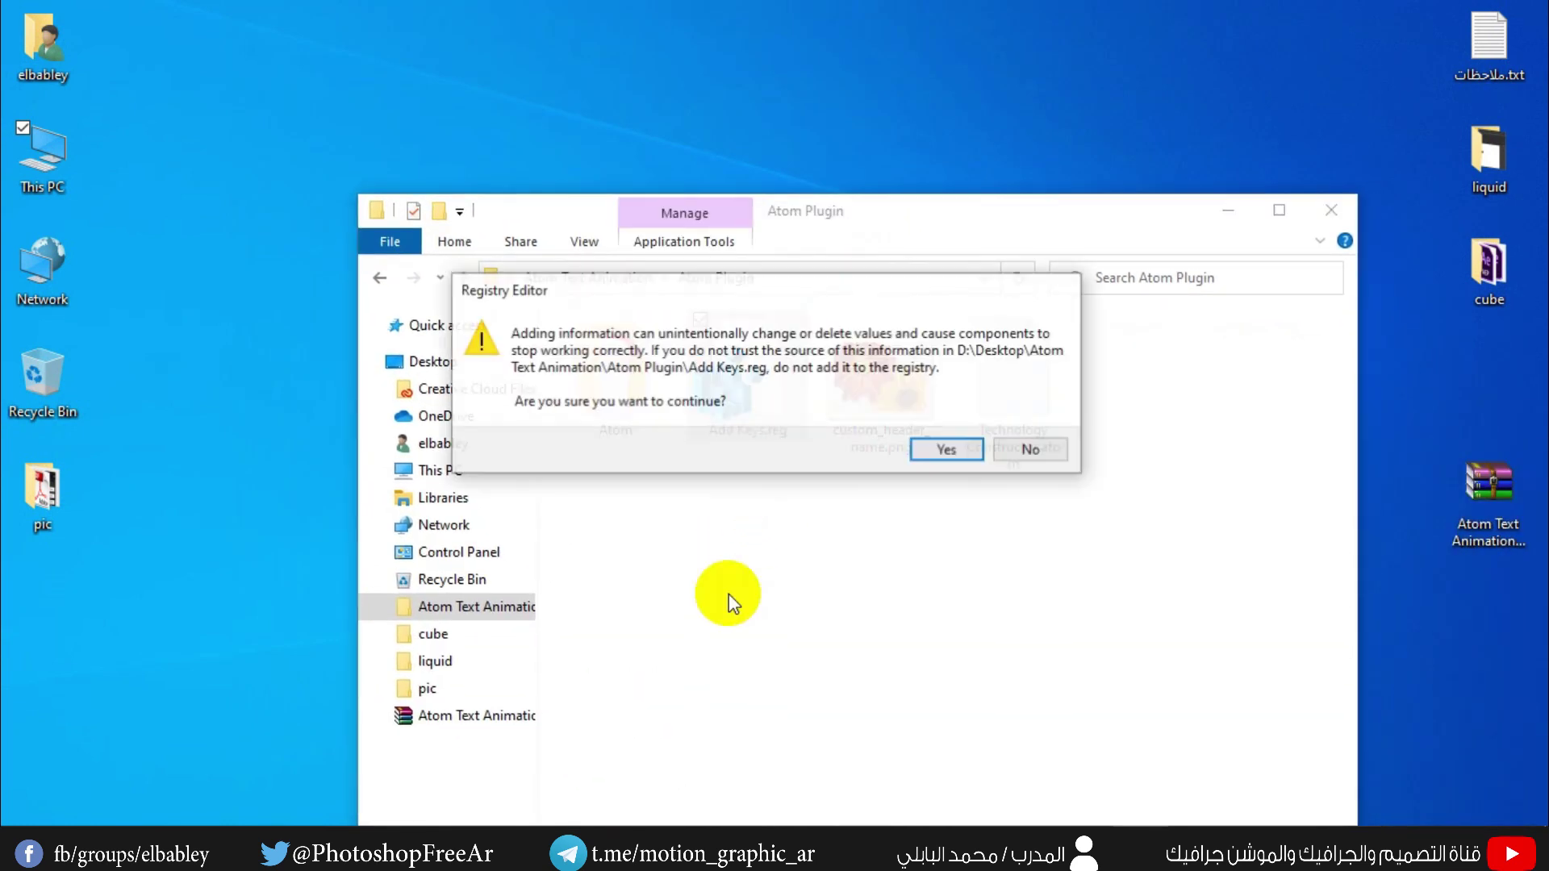
{"action": "left_click", "coordinate": [948, 449]}
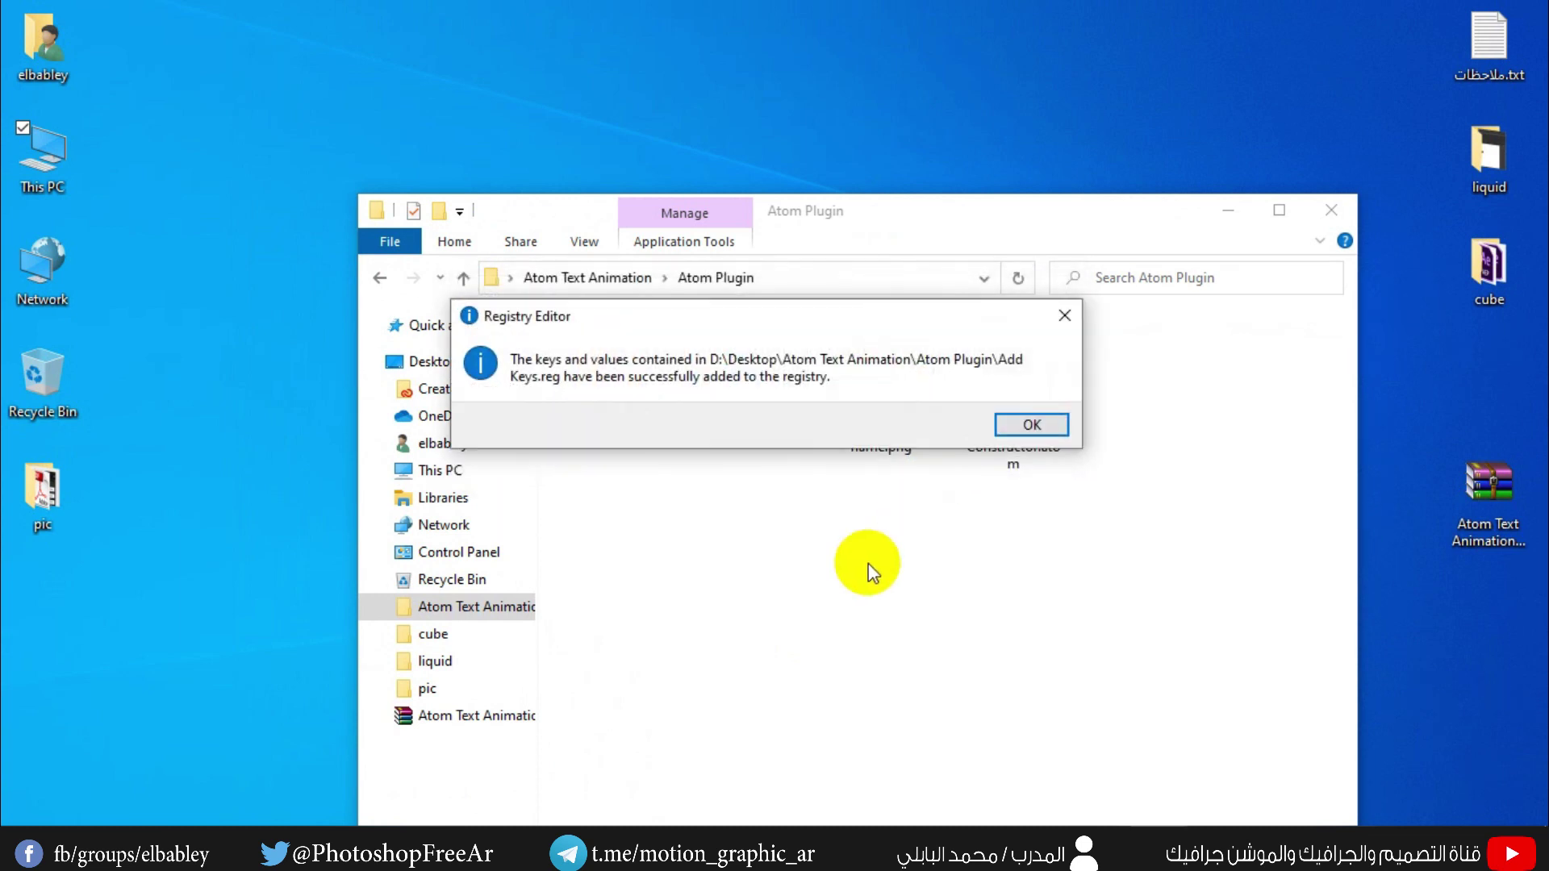
{"action": "left_click", "coordinate": [1032, 427]}
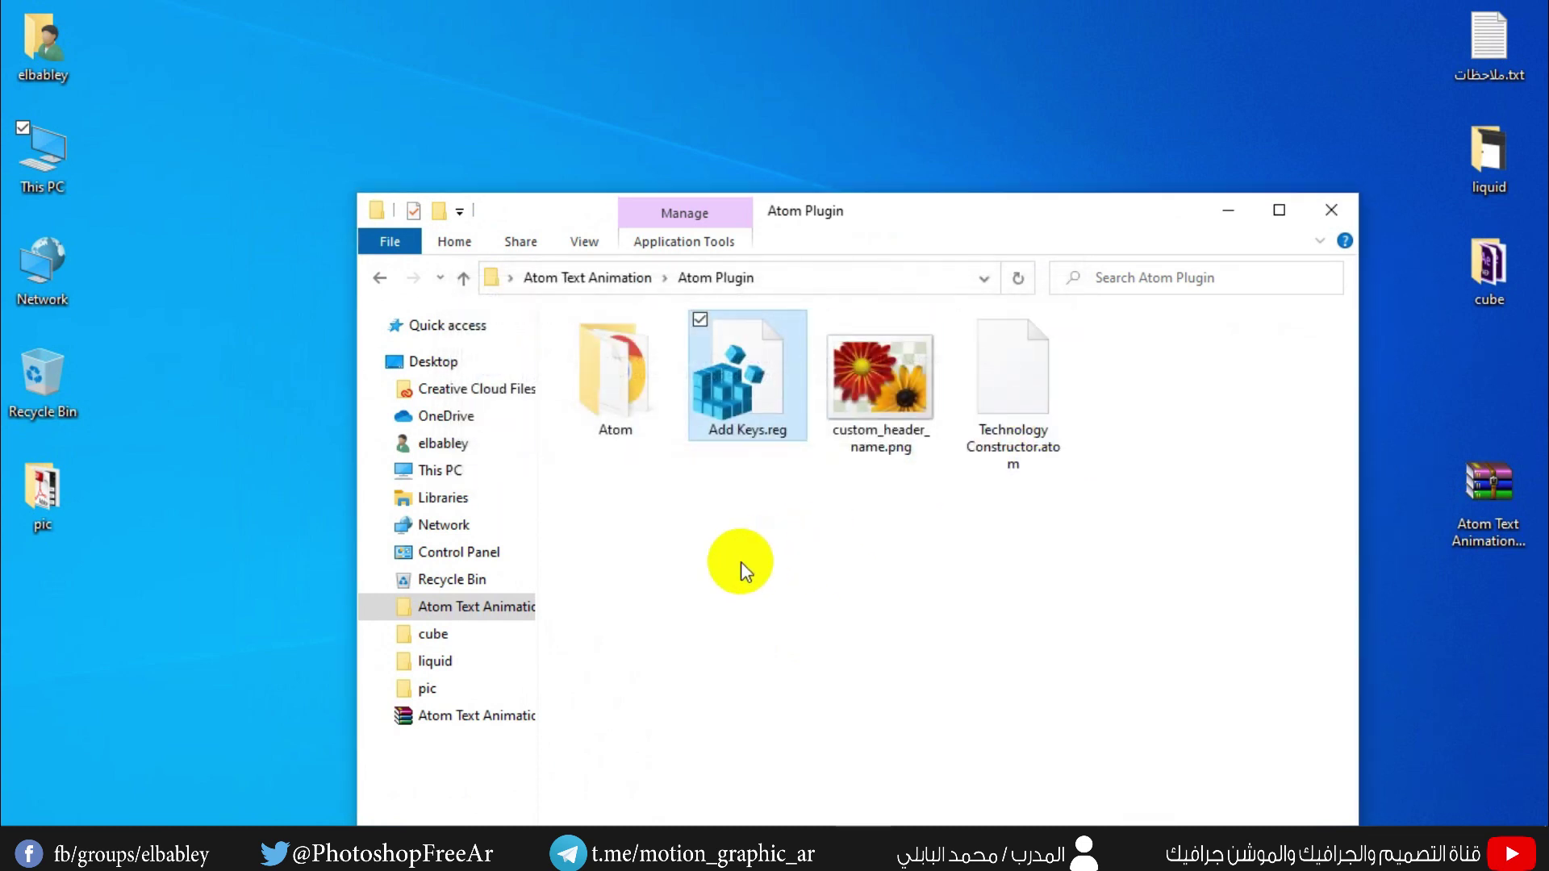
{"action": "left_click_drag", "start_coordinate": [897, 222], "coordinate": [840, 176]}
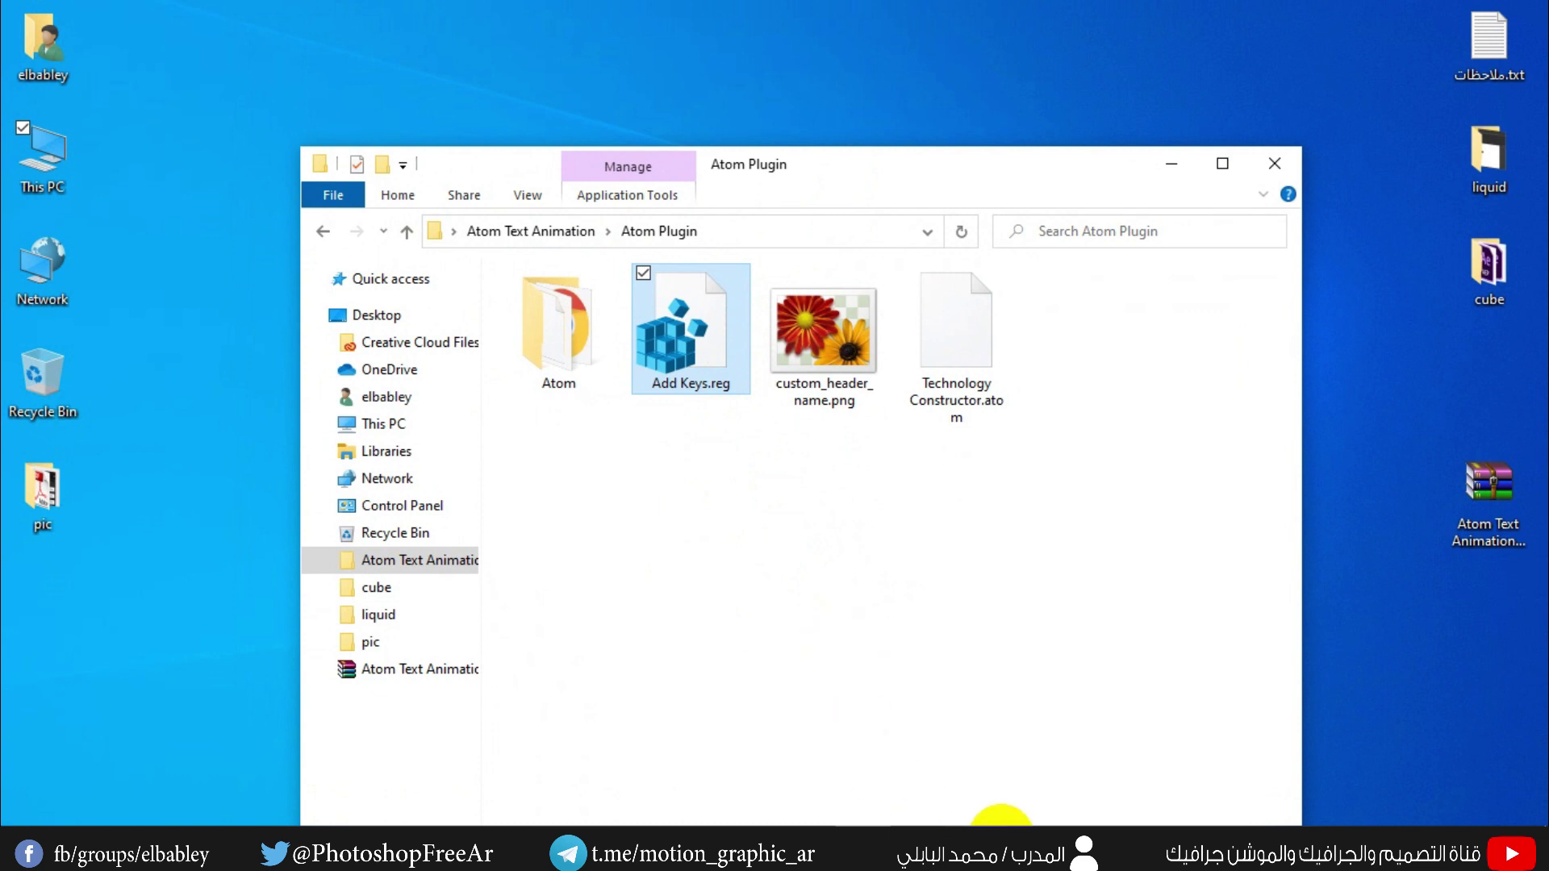
In After Effects, open the AtomX panel via Window > Extensions > AtomX
{"action": "left_click", "coordinate": [983, 821]}
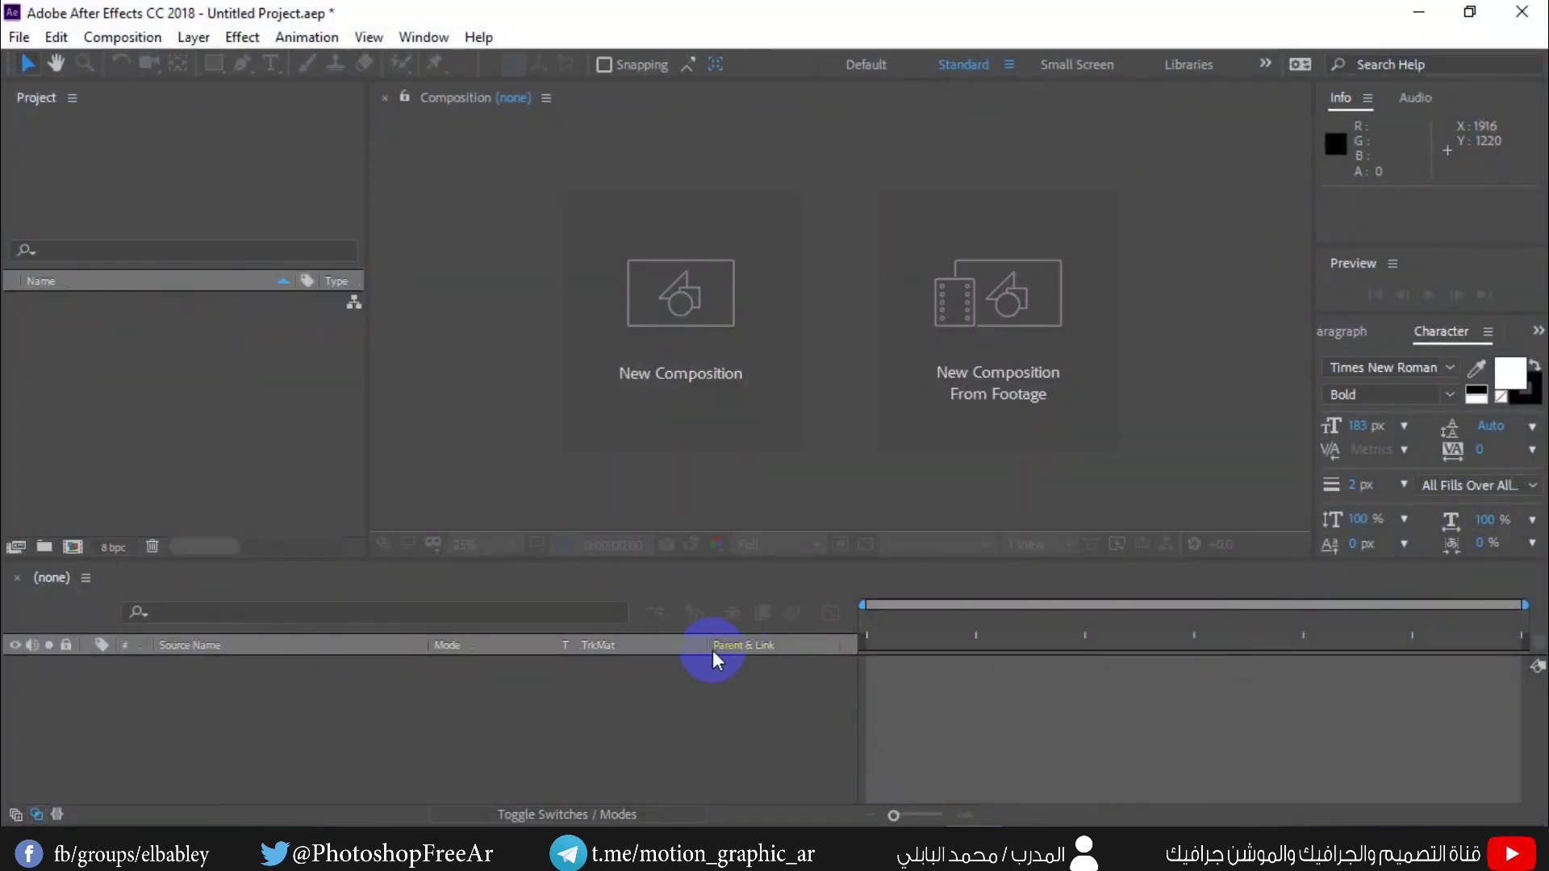
{"action": "left_click", "coordinate": [425, 36]}
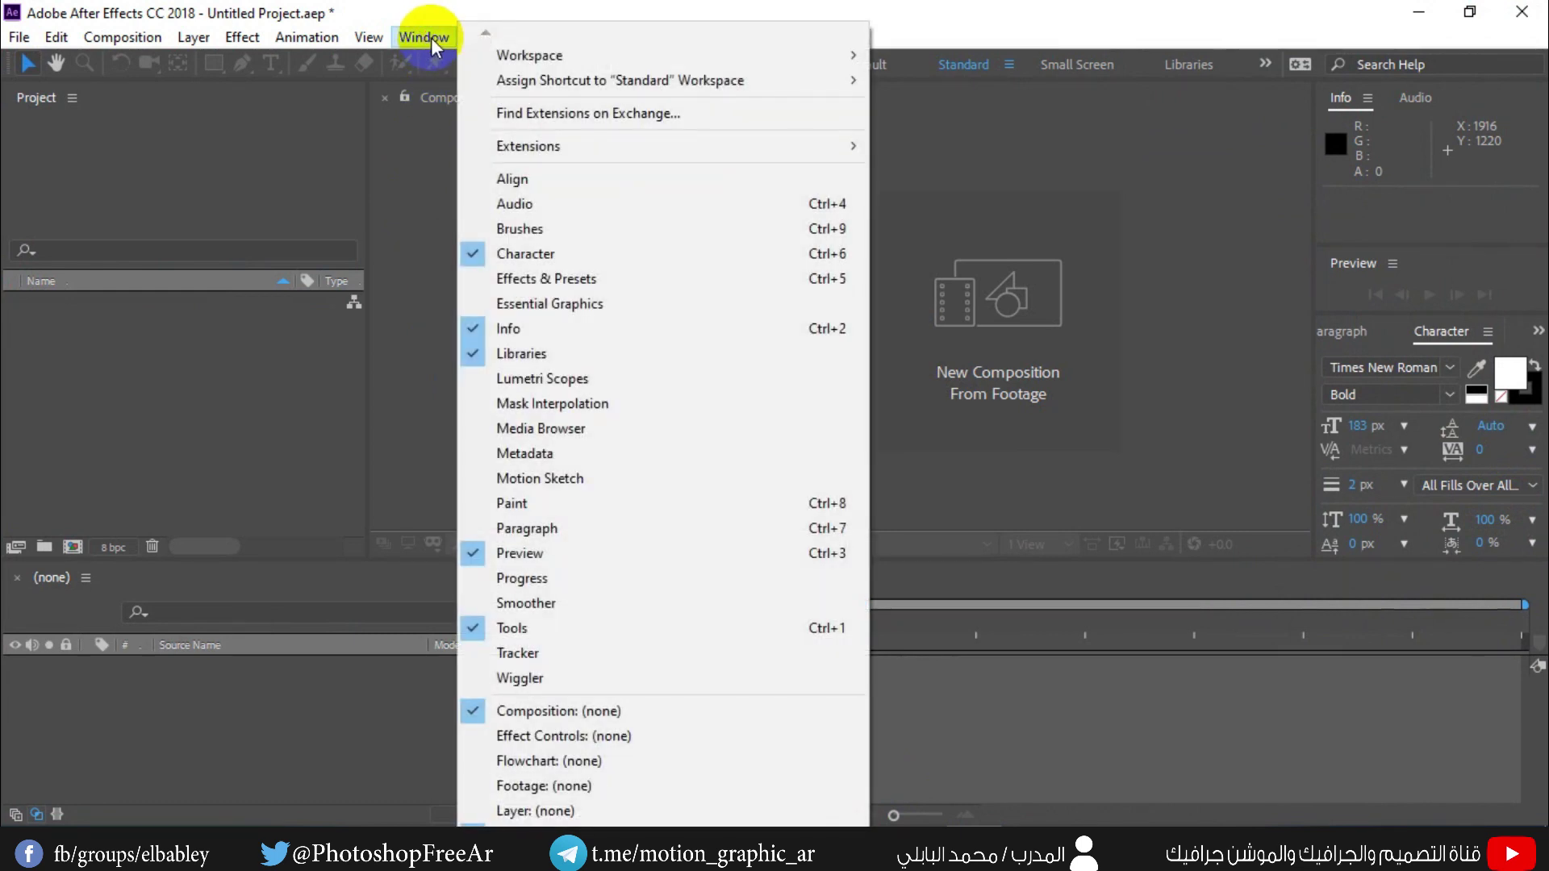
{"action": "mouse_move", "coordinate": [529, 146]}
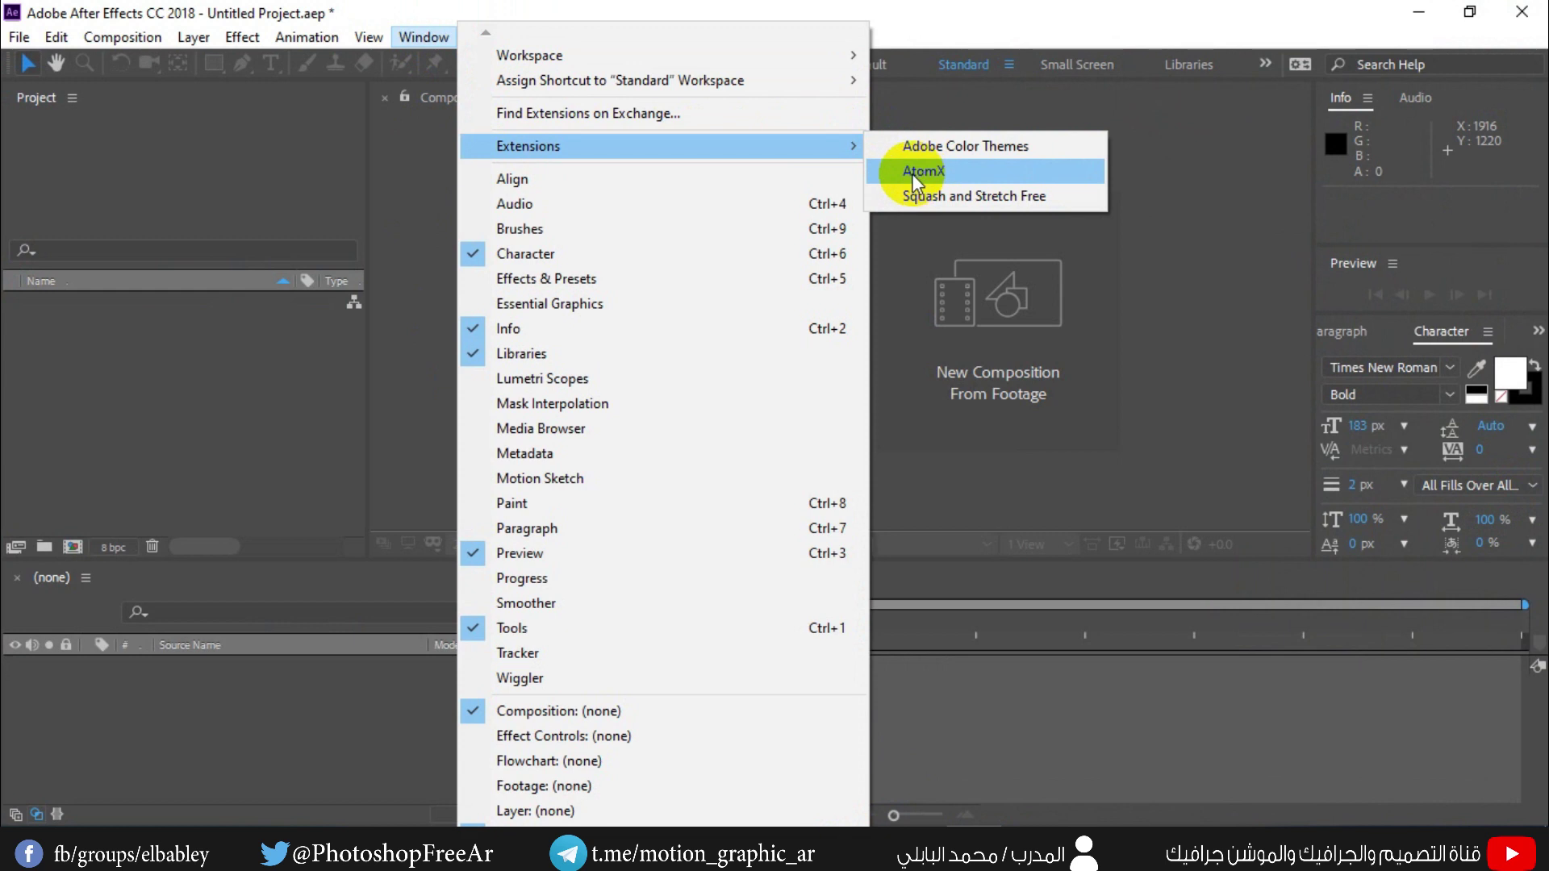
{"action": "left_click", "coordinate": [912, 172]}
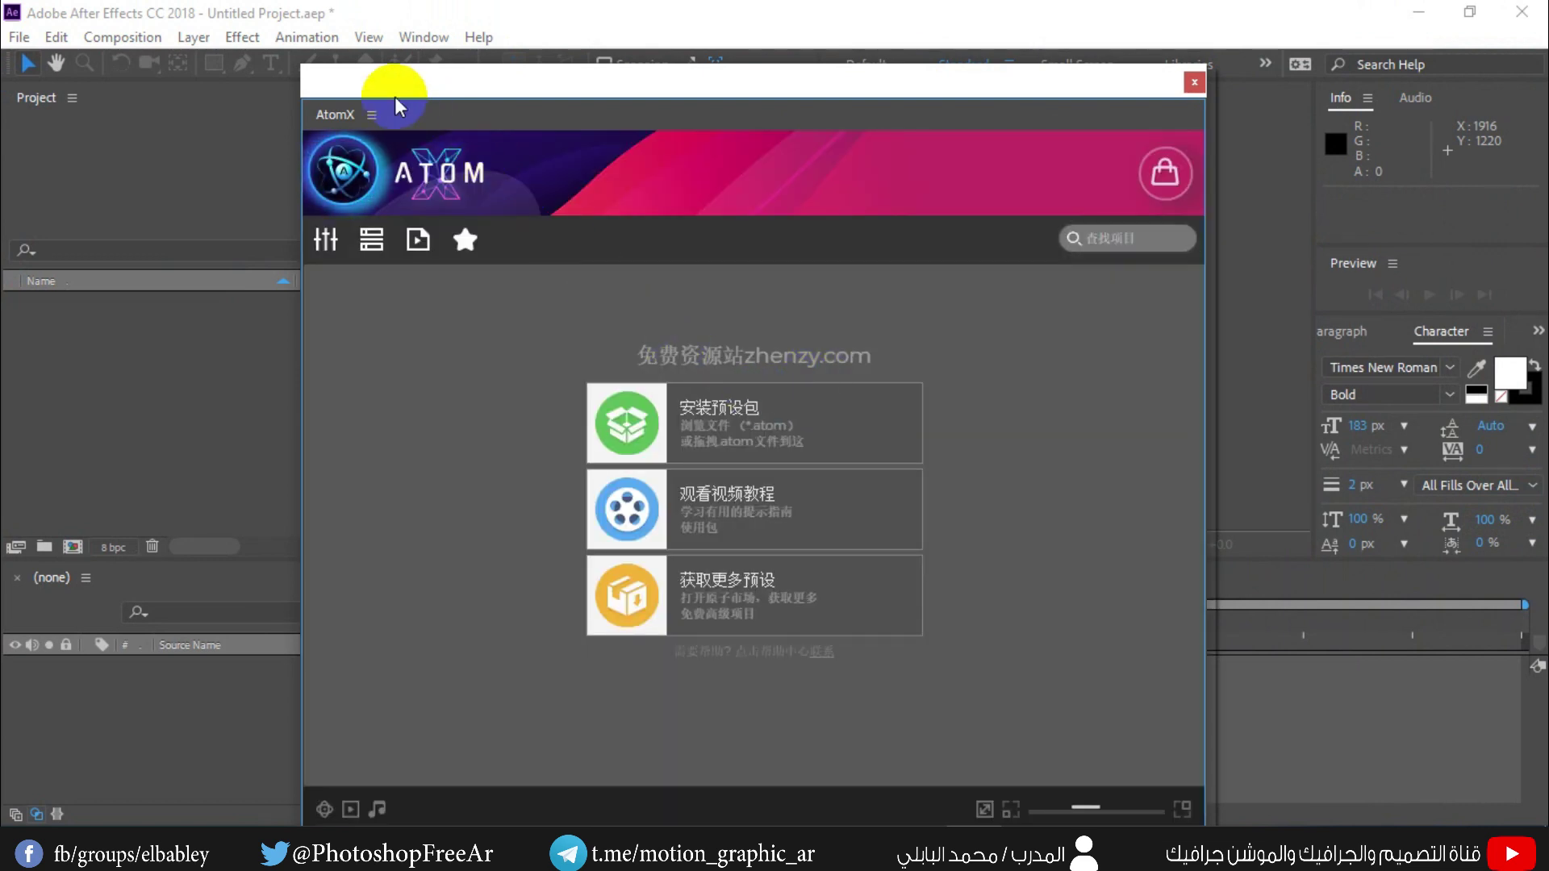
Install Text Animation Presets.atom from Atom Text Animation > Presets > Text Animation Presets into AtomX
{"action": "mouse_move", "coordinate": [300, 62]}
{"action": "left_mouse_down"}
{"action": "mouse_move", "coordinate": [501, 225]}
{"action": "mouse_move", "coordinate": [565, 89]}
{"action": "left_mouse_up"}
{"action": "left_click", "coordinate": [703, 413]}
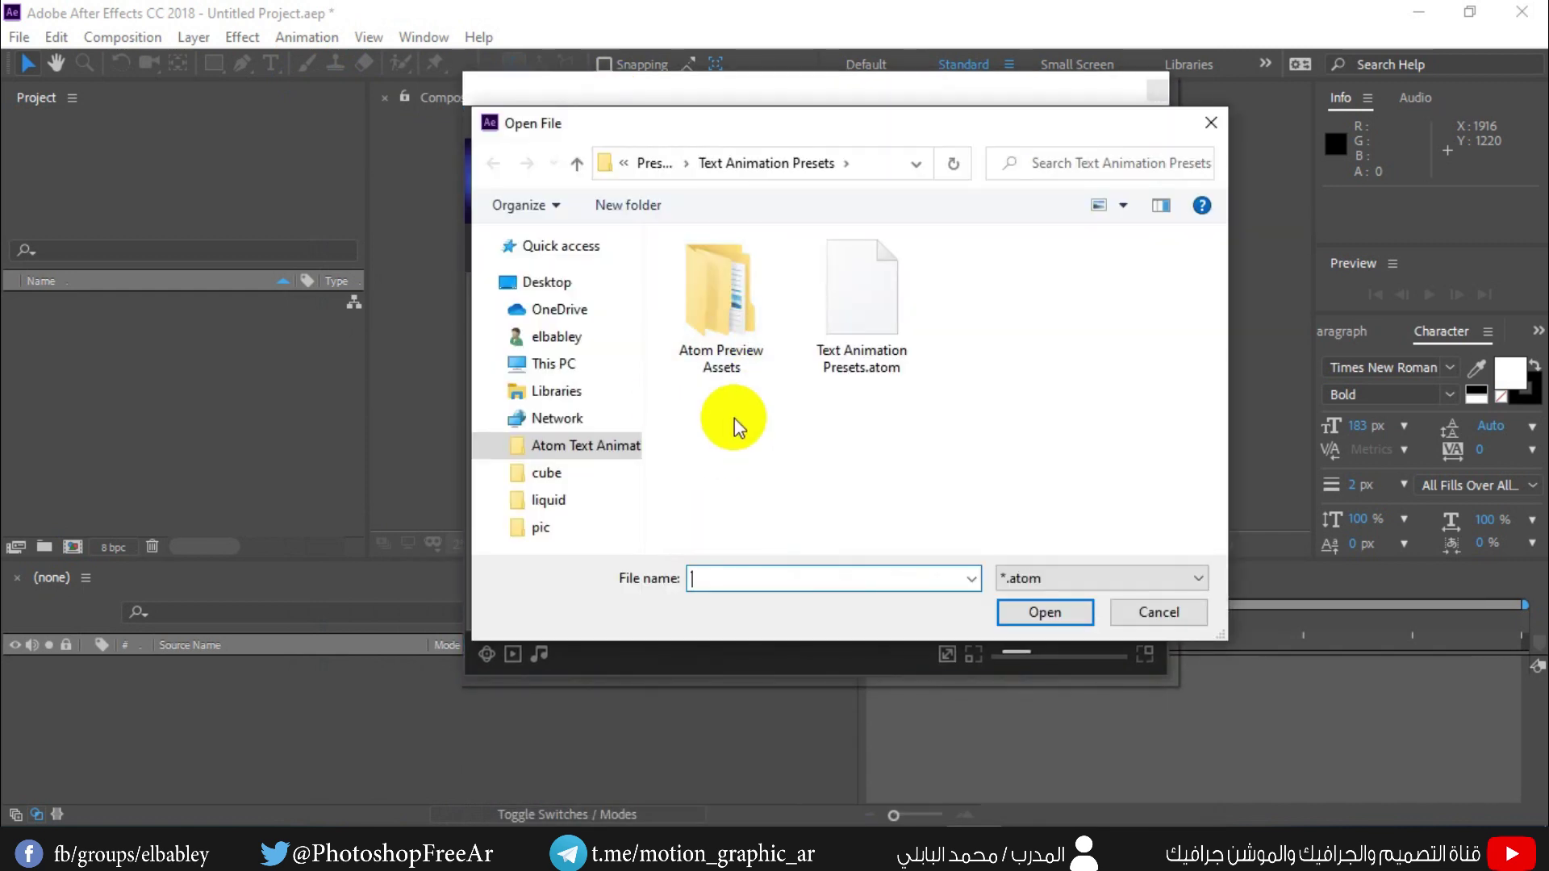
{"action": "left_click", "coordinate": [654, 163]}
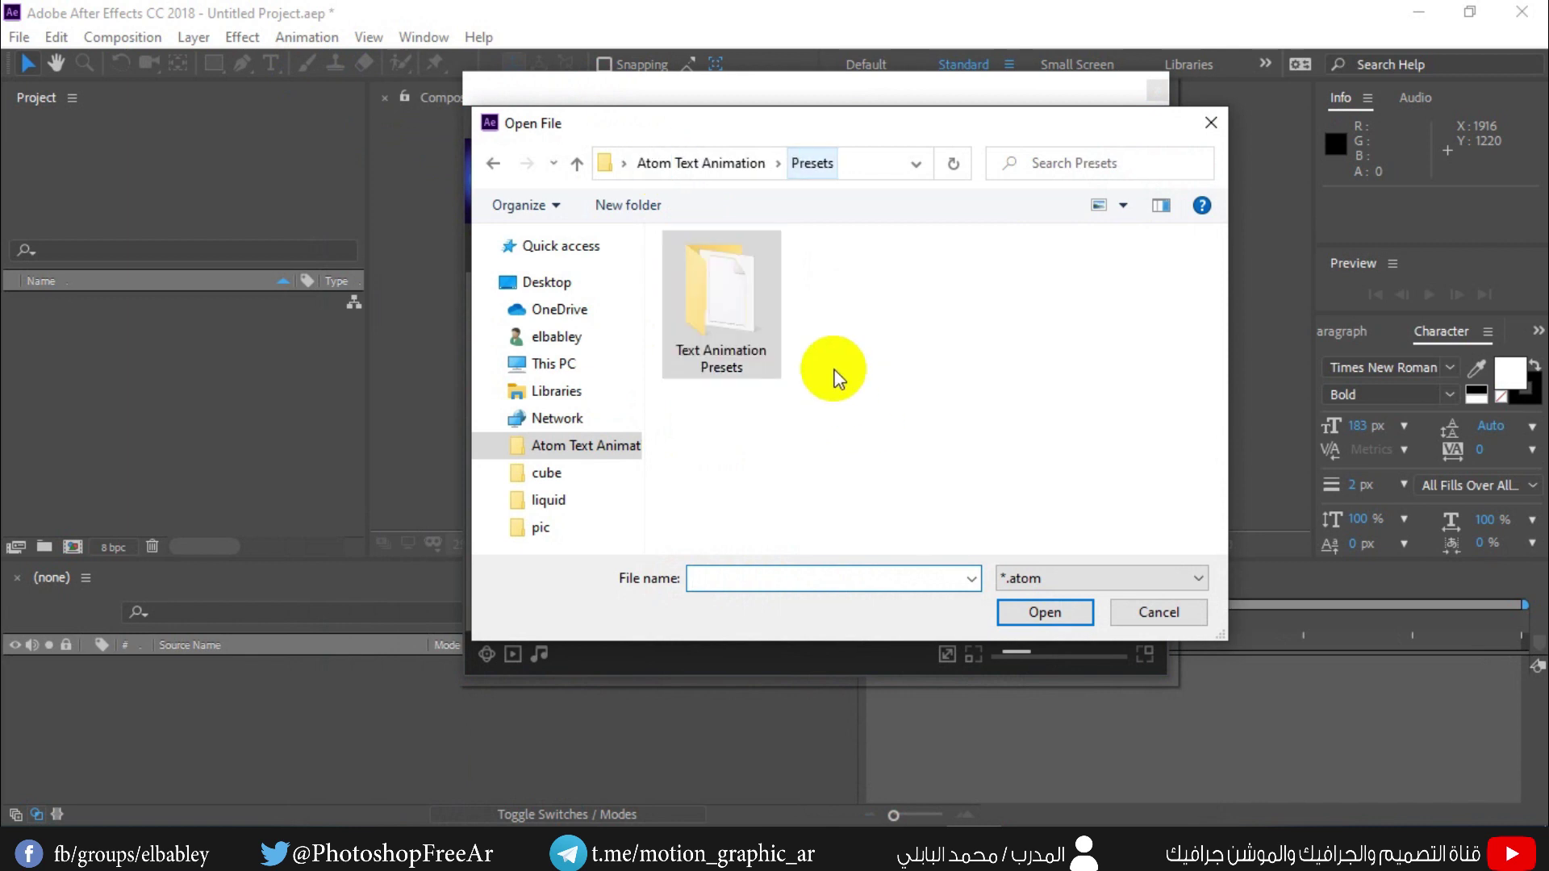
{"action": "left_click", "coordinate": [729, 166]}
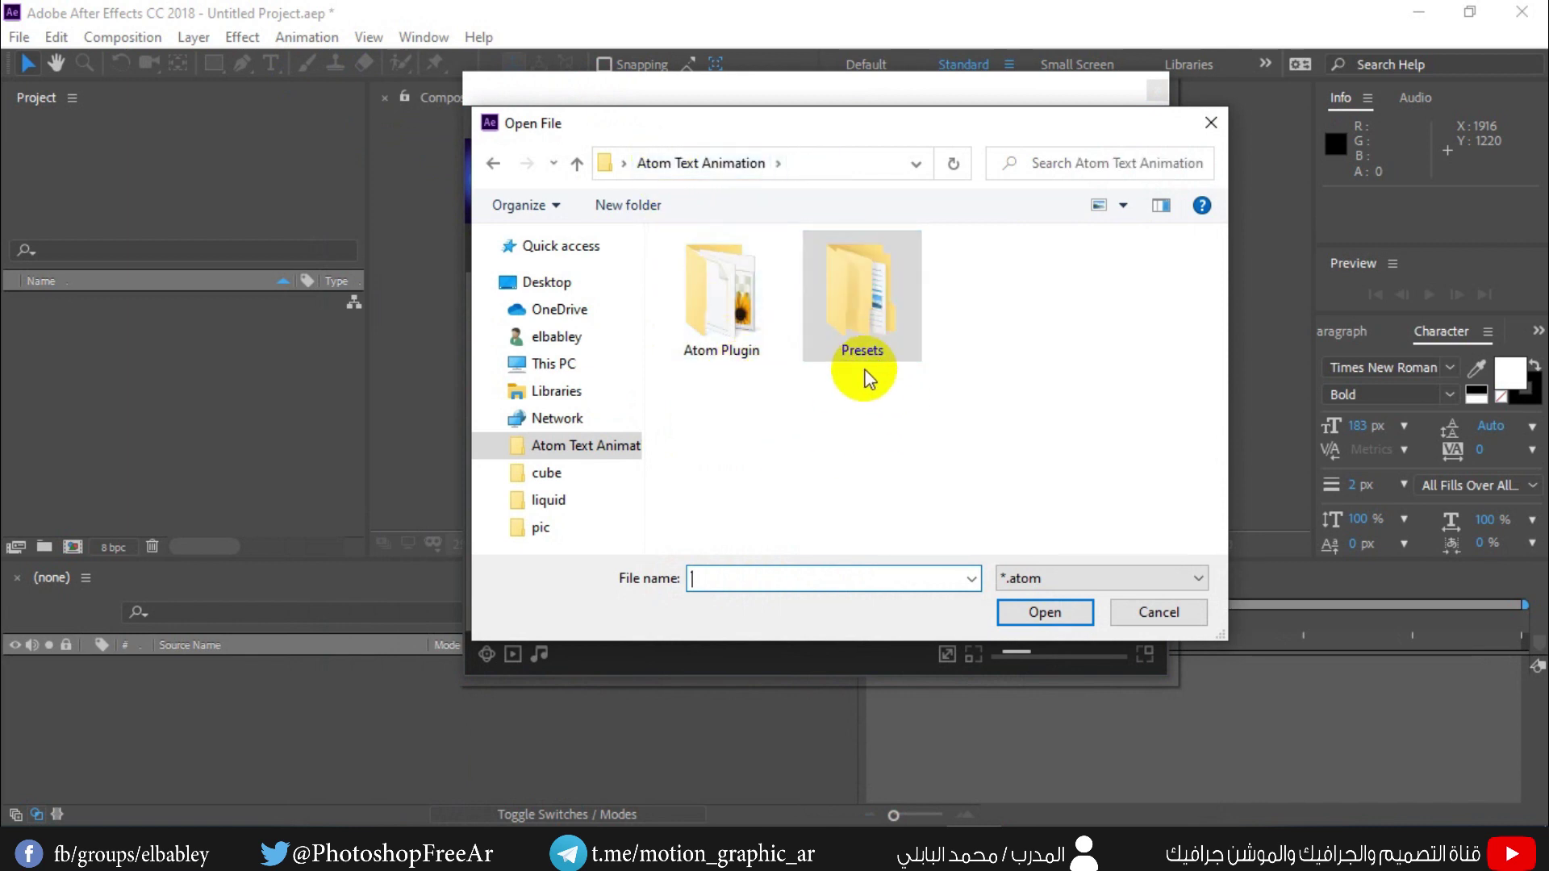
{"action": "double_click", "coordinate": [868, 334]}
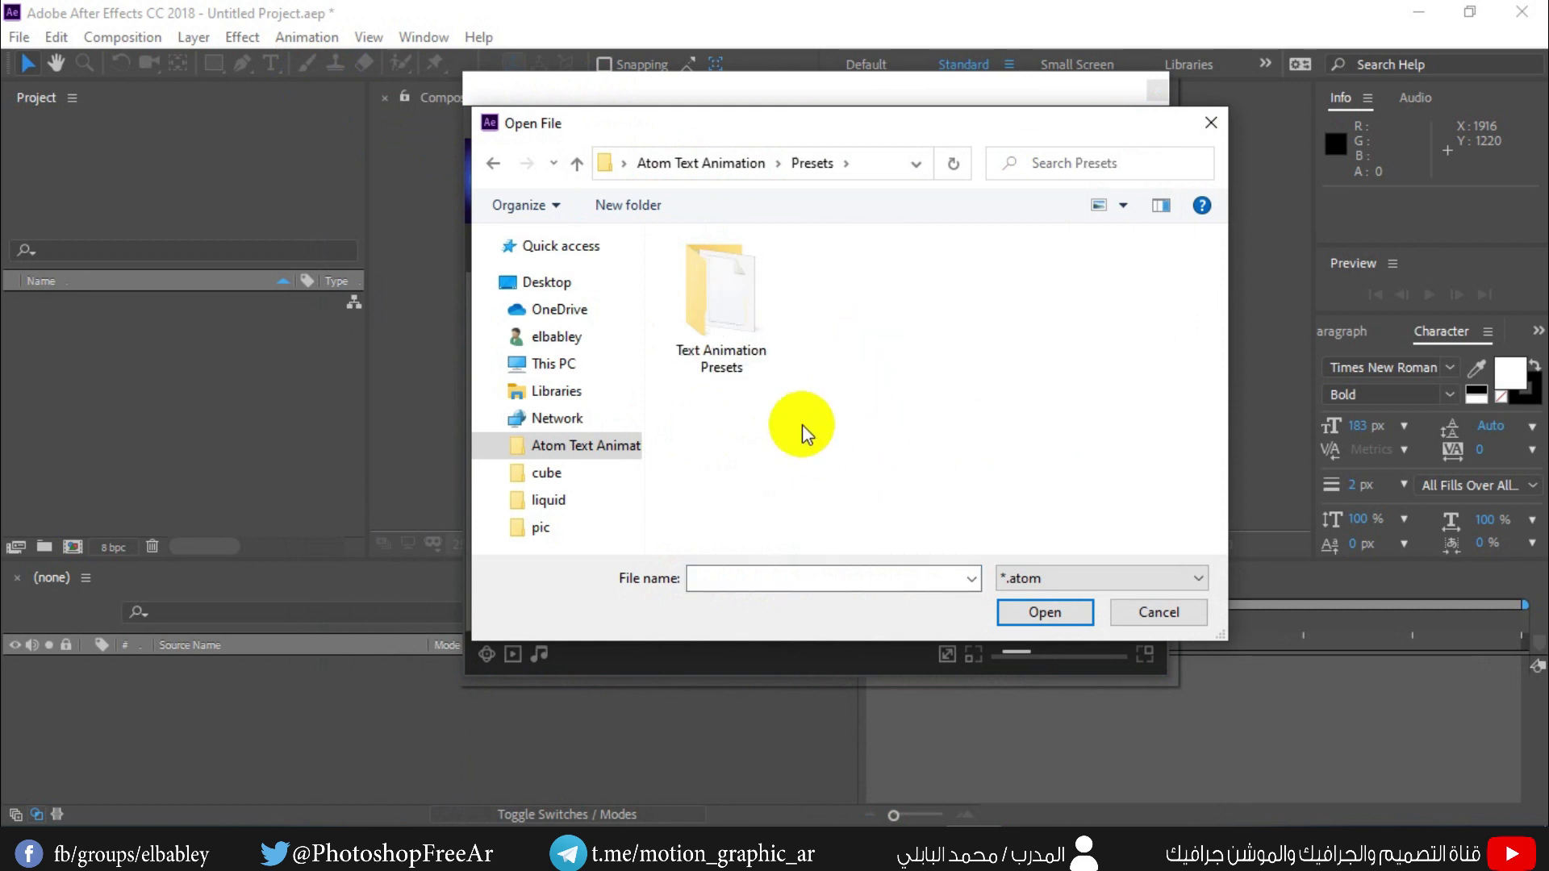
{"action": "double_click", "coordinate": [740, 349]}
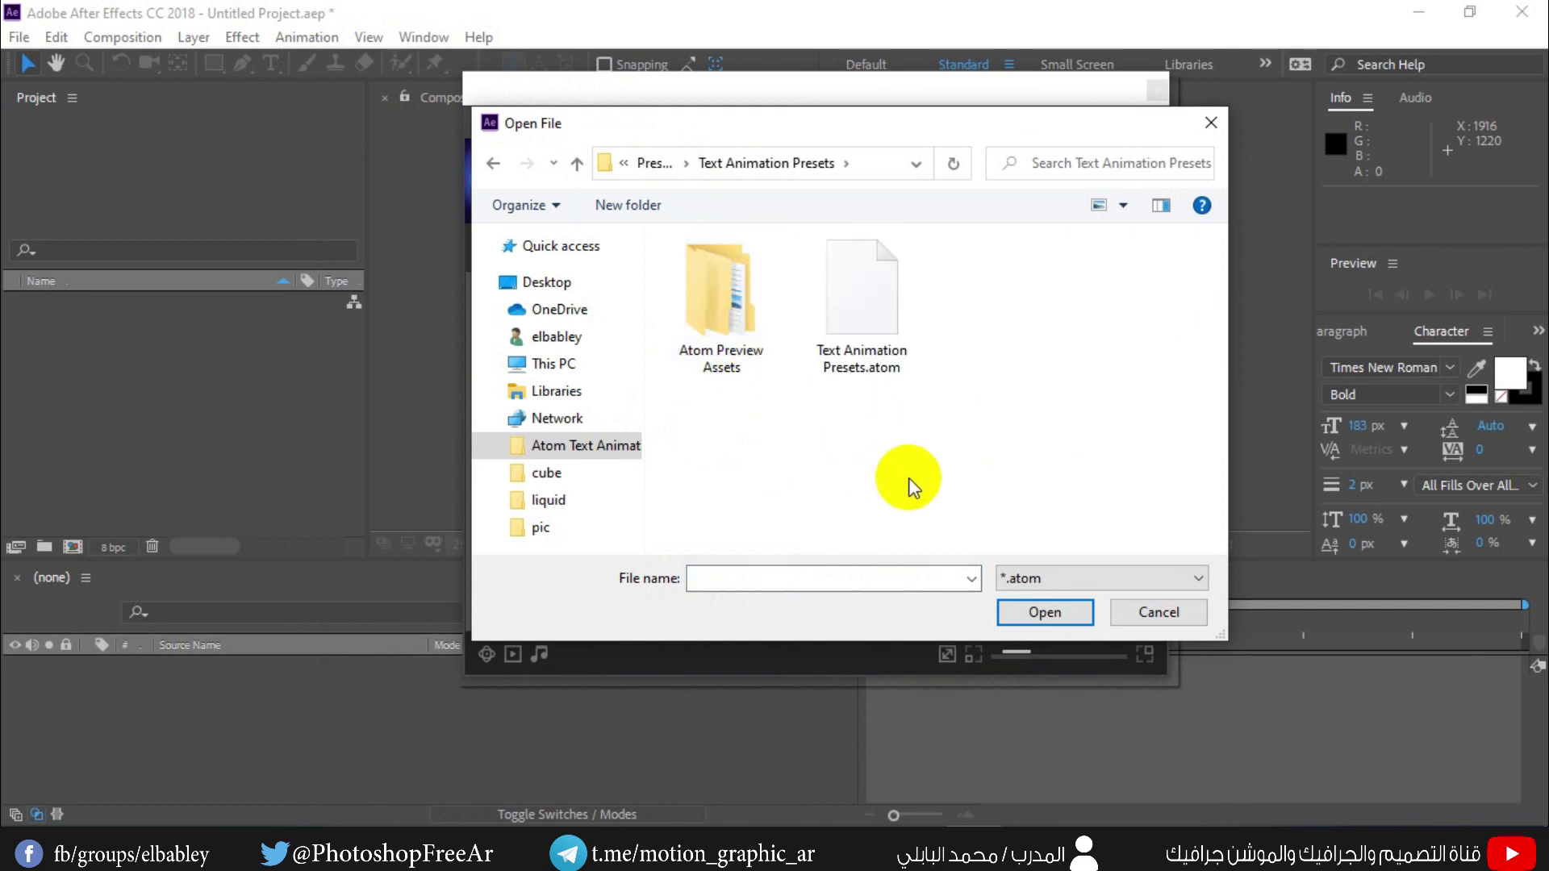
{"action": "left_click", "coordinate": [894, 340]}
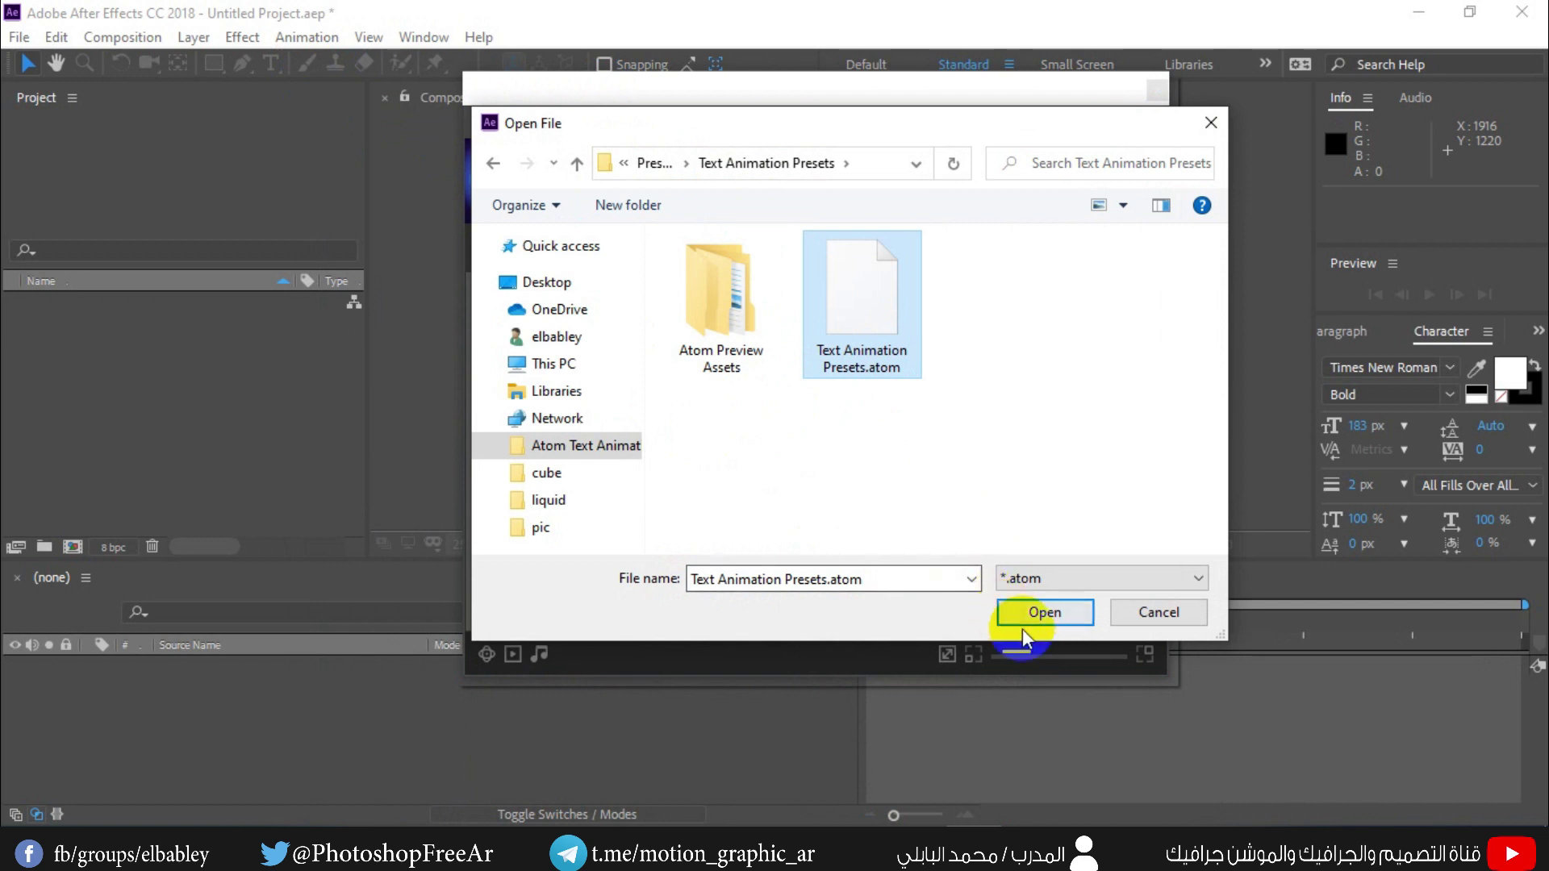
{"action": "left_click", "coordinate": [1040, 618]}
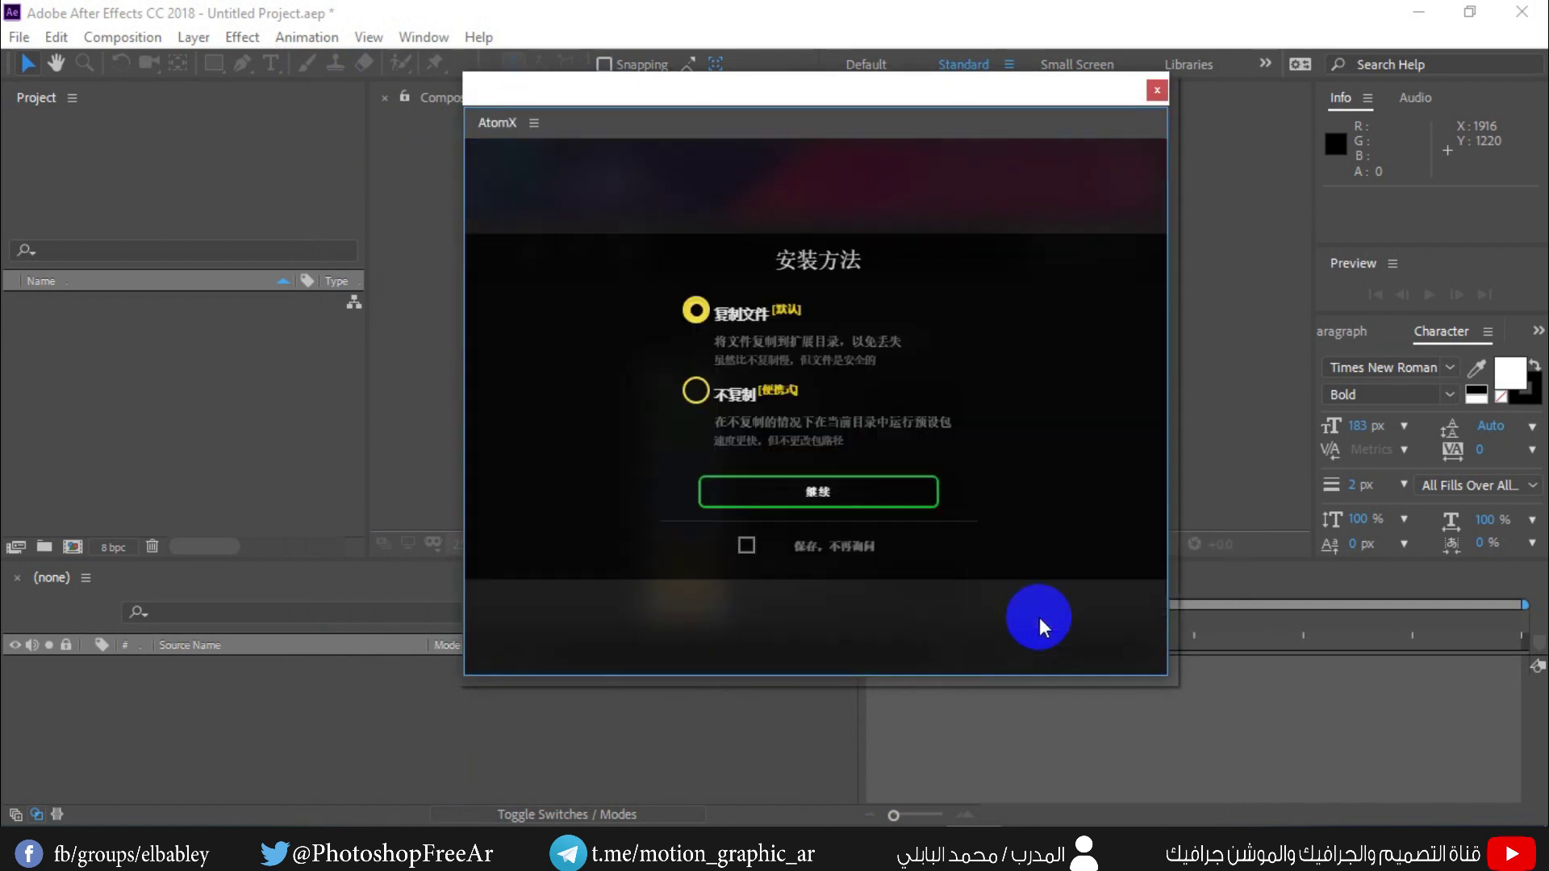
Finish the preset install with the copy method, then dock and re-float the AtomX panel
{"action": "left_click", "coordinate": [812, 493]}
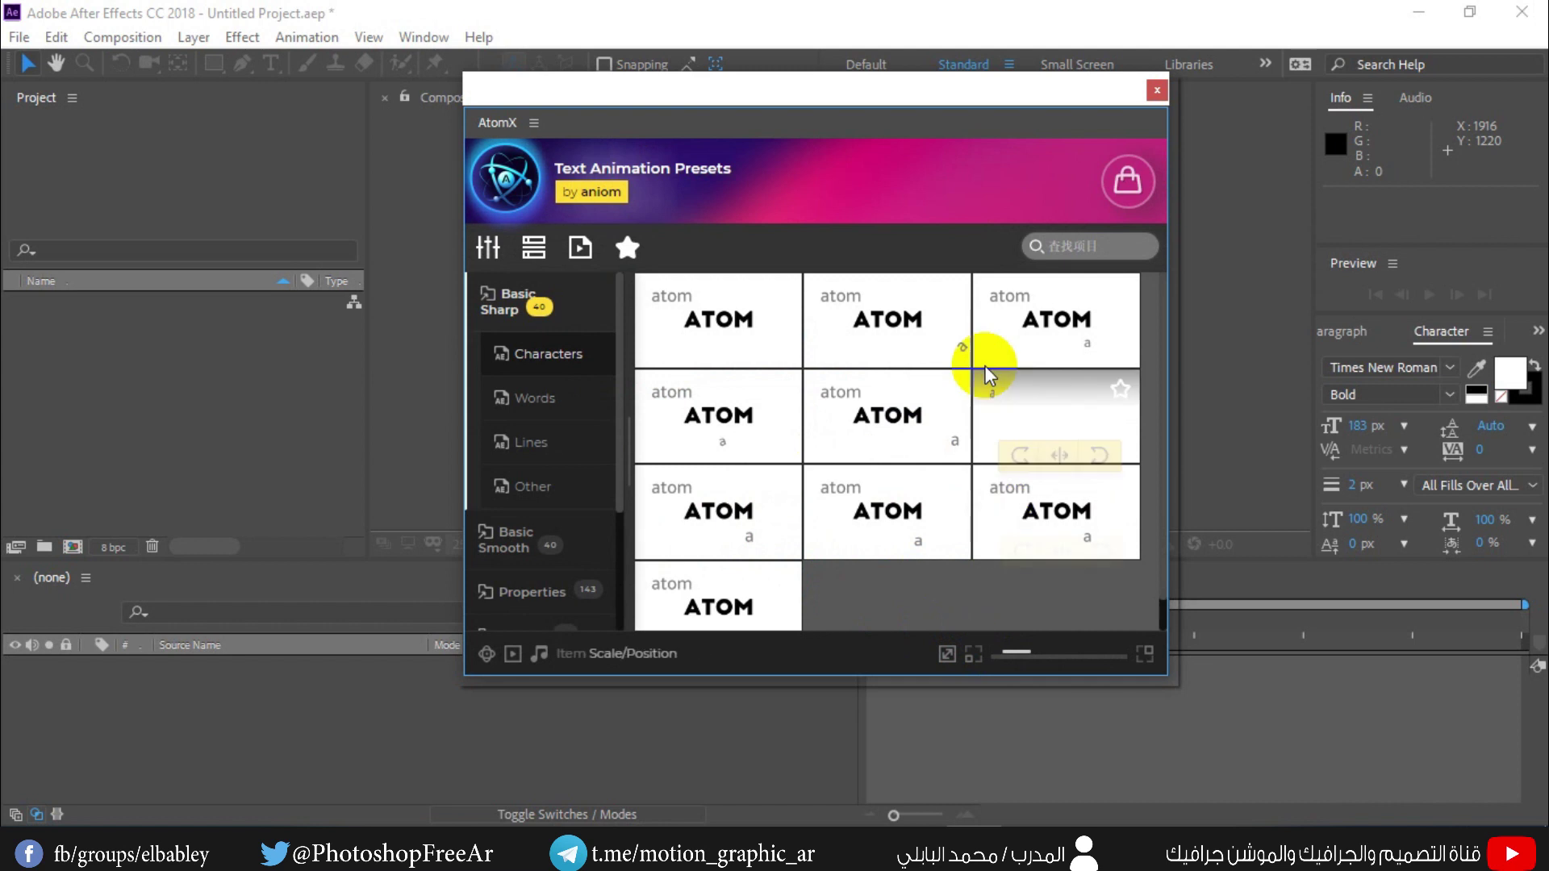
{"action": "left_click_drag", "start_coordinate": [855, 99], "coordinate": [665, 147]}
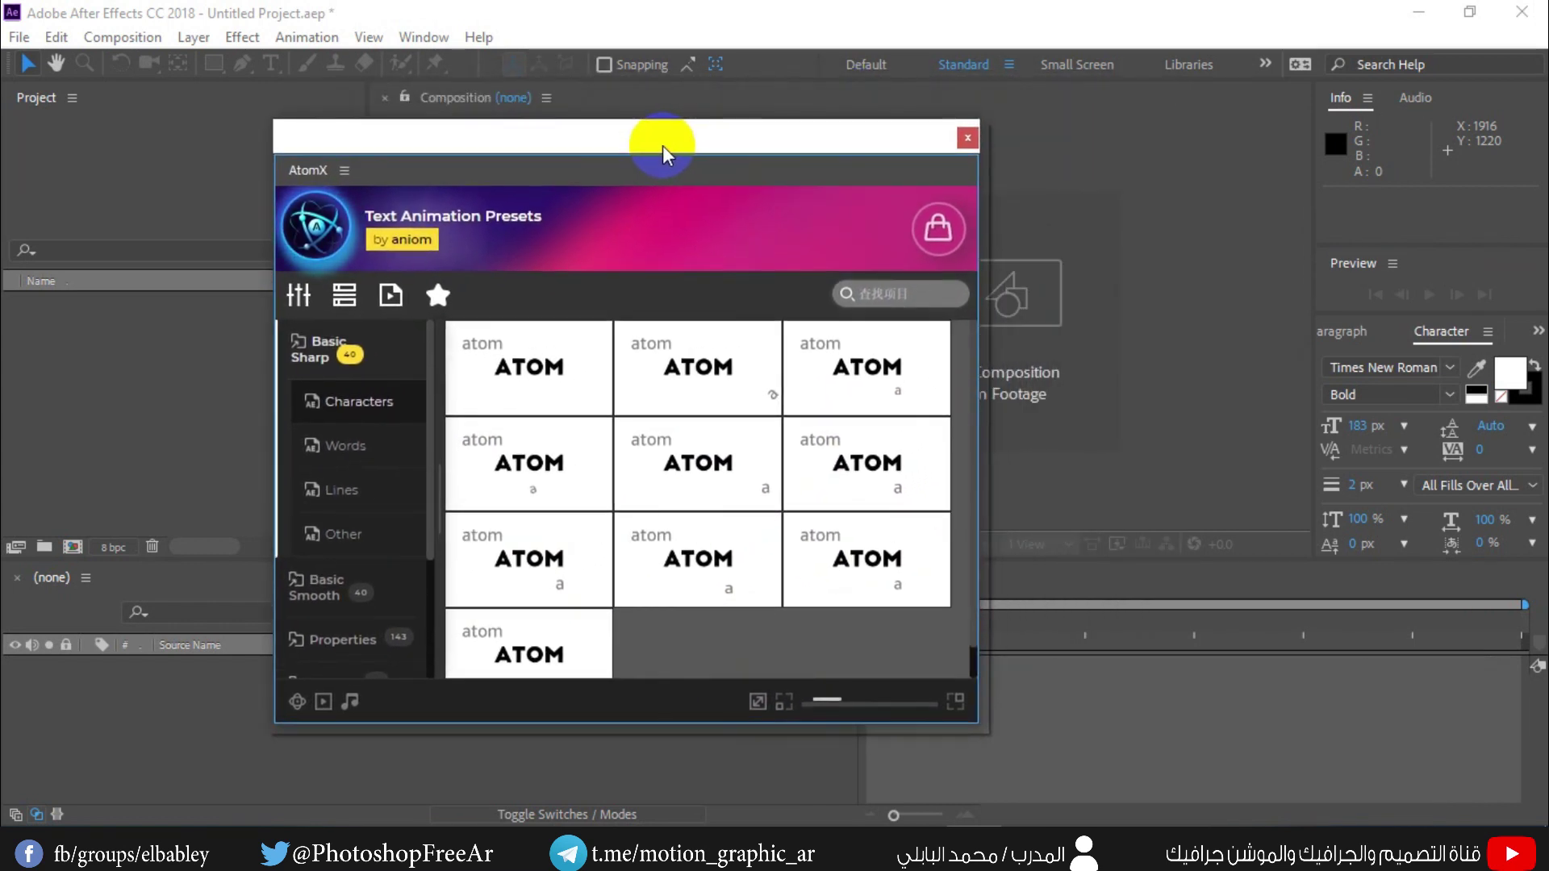
{"action": "left_click_drag", "start_coordinate": [312, 179], "coordinate": [1420, 337]}
{"action": "left_click_drag", "start_coordinate": [1315, 457], "coordinate": [1132, 456]}
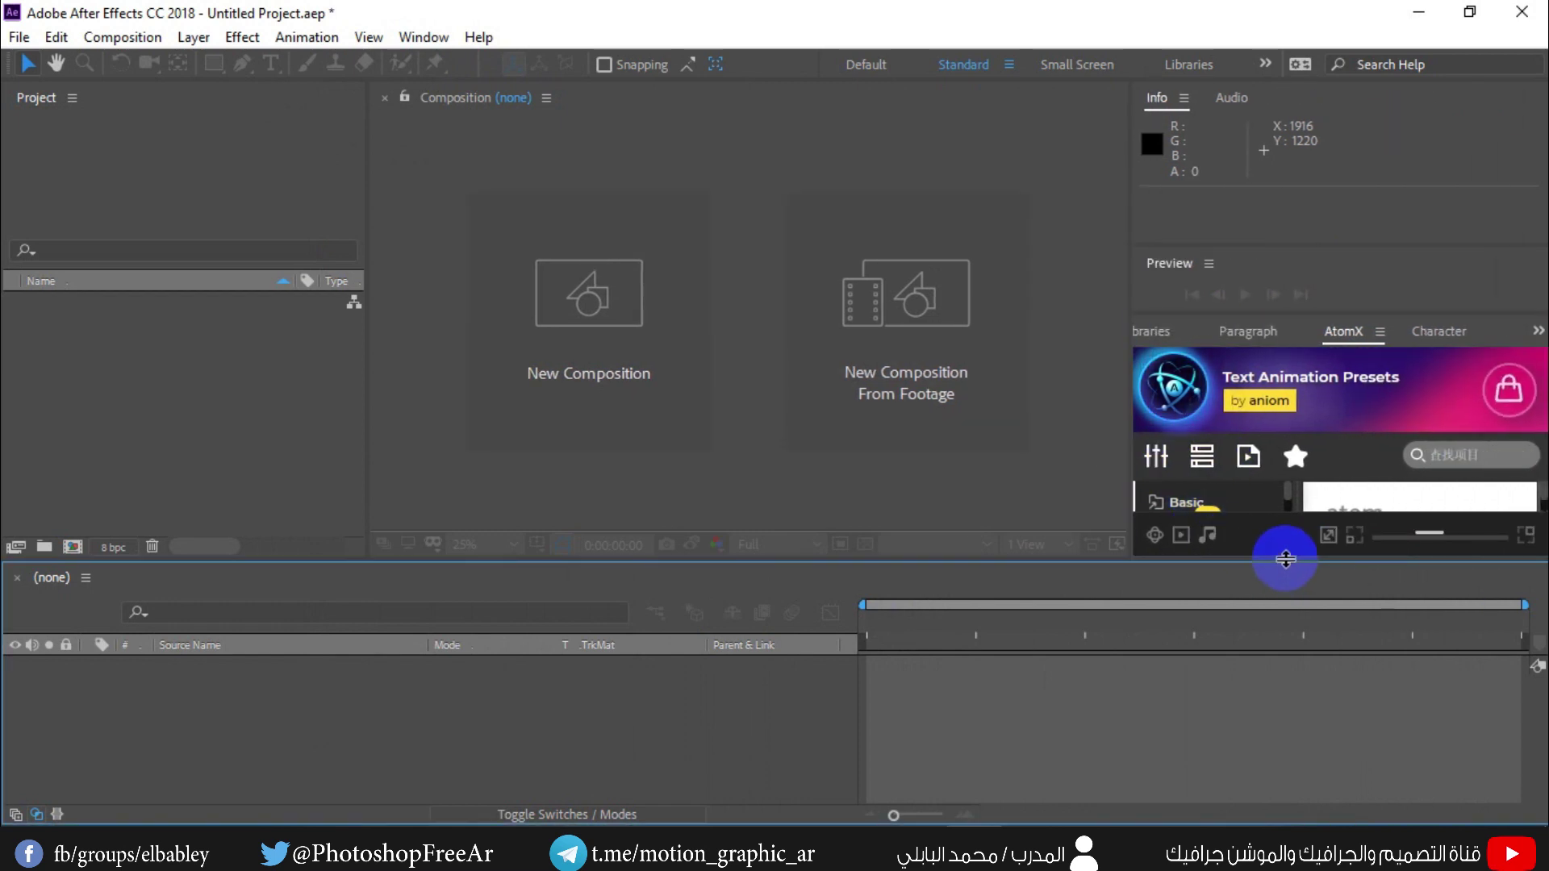
{"action": "left_click_drag", "start_coordinate": [1285, 558], "coordinate": [1283, 669]}
{"action": "left_click", "coordinate": [1381, 334]}
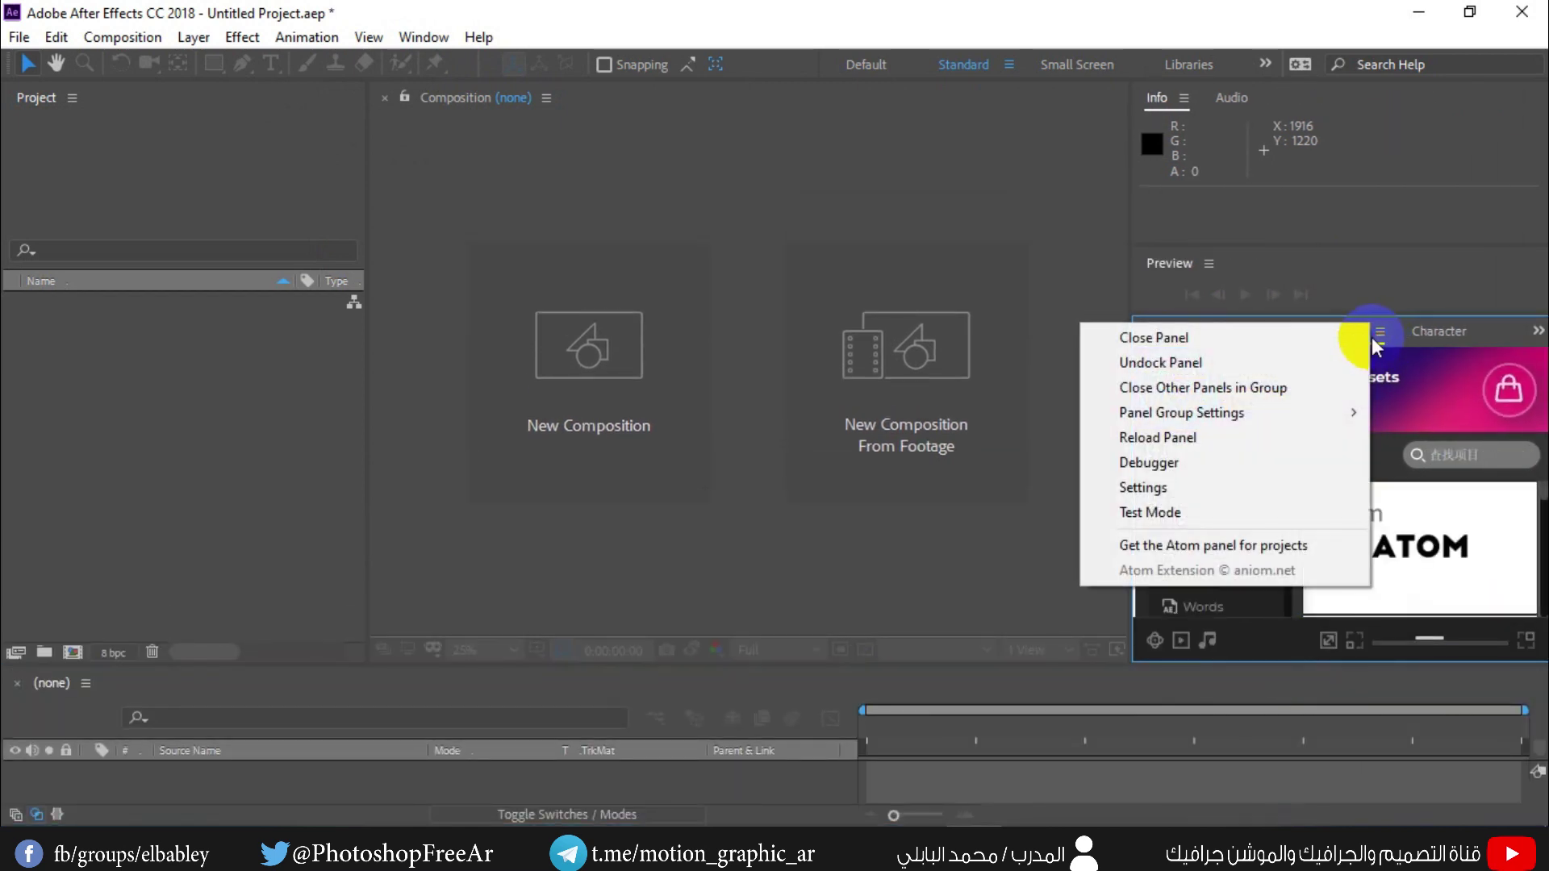
{"action": "left_click", "coordinate": [1265, 369]}
Enlarge the floating AtomX window, resize the timeline and viewer, and start a new composition
{"action": "left_click_drag", "start_coordinate": [1273, 299], "coordinate": [177, 101]}
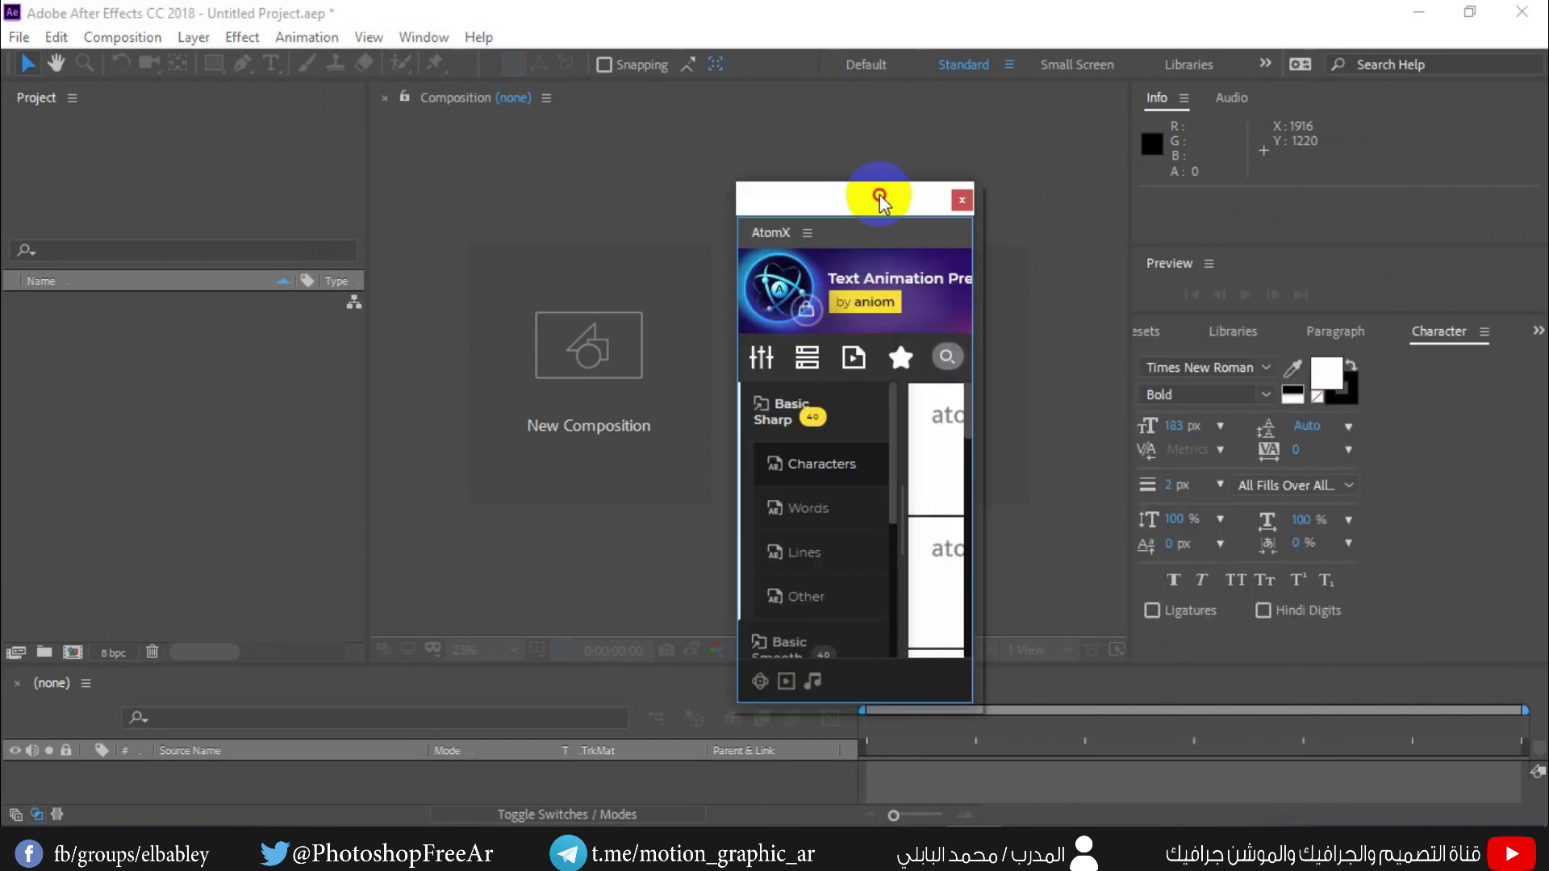
{"action": "left_click_drag", "start_coordinate": [992, 665], "coordinate": [994, 550]}
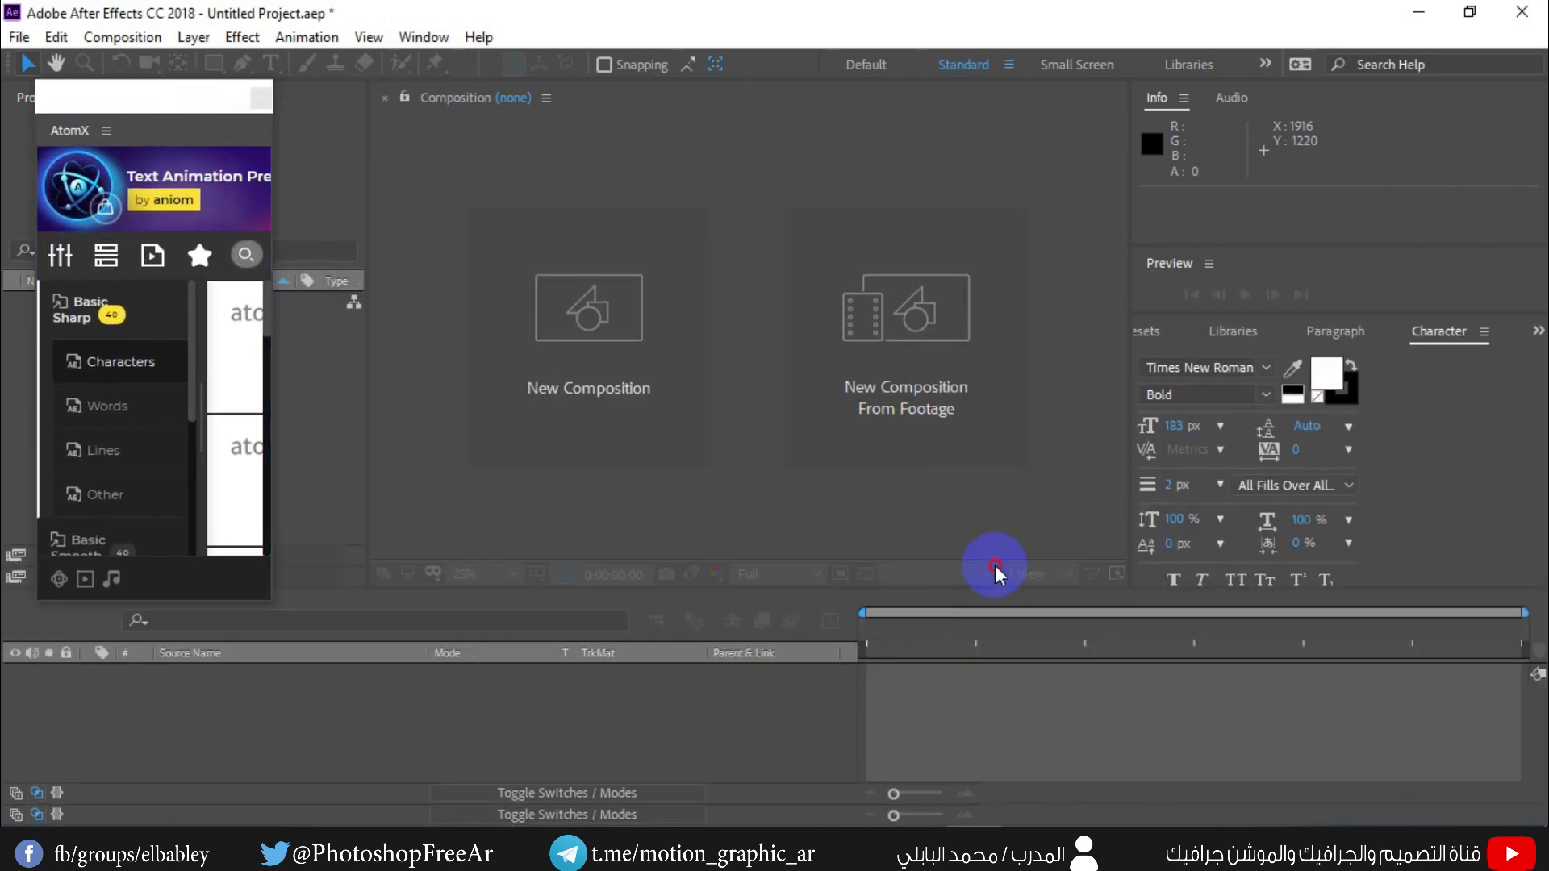
{"action": "left_click_drag", "start_coordinate": [1129, 460], "coordinate": [1255, 460]}
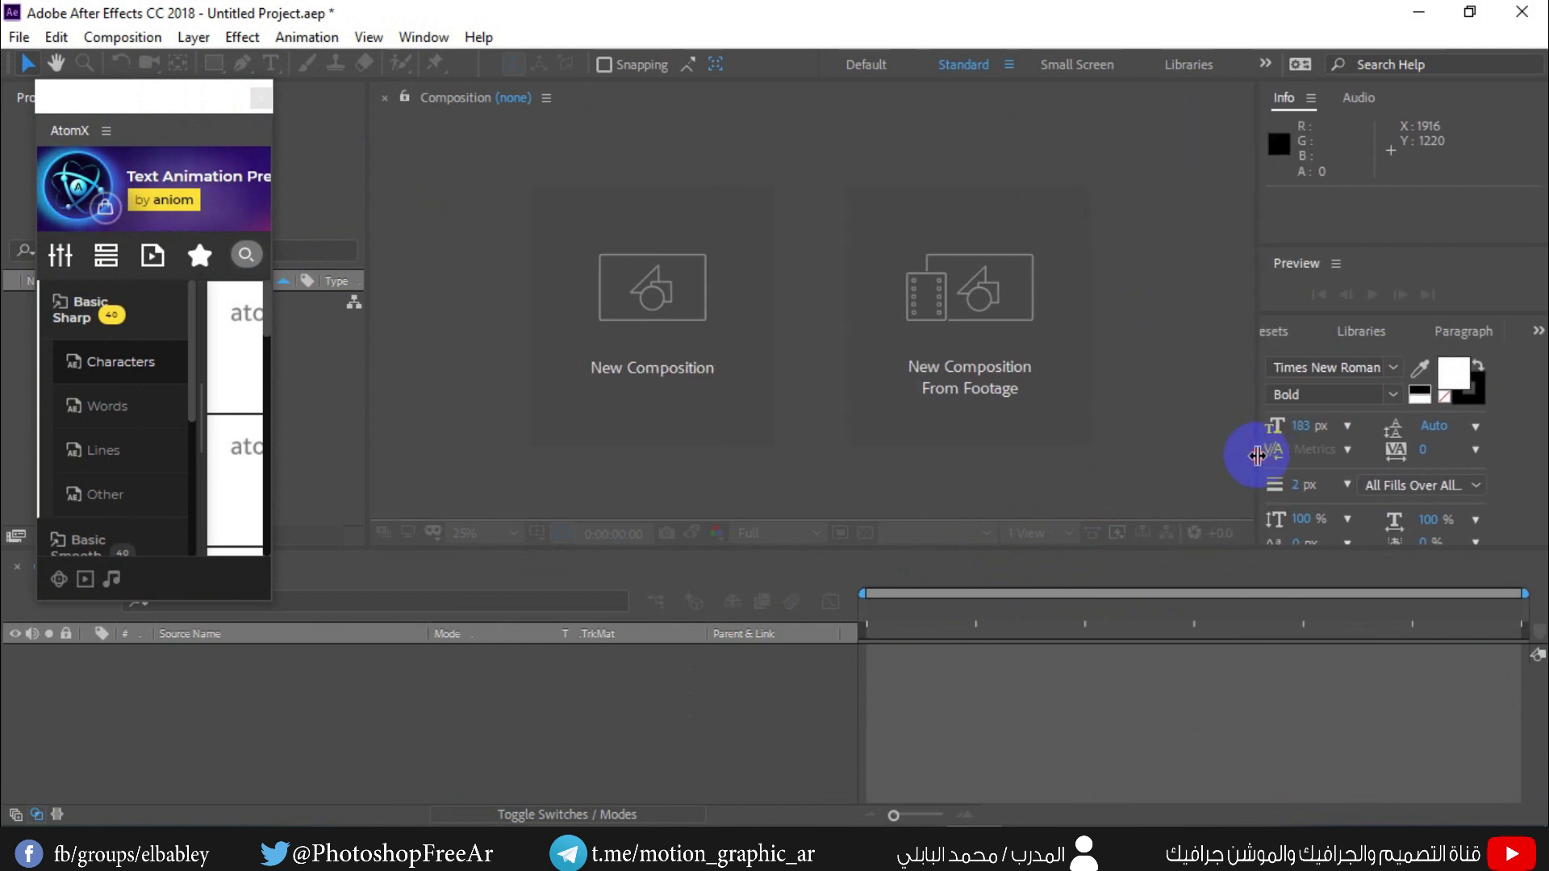
{"action": "left_click_drag", "start_coordinate": [153, 99], "coordinate": [952, 97]}
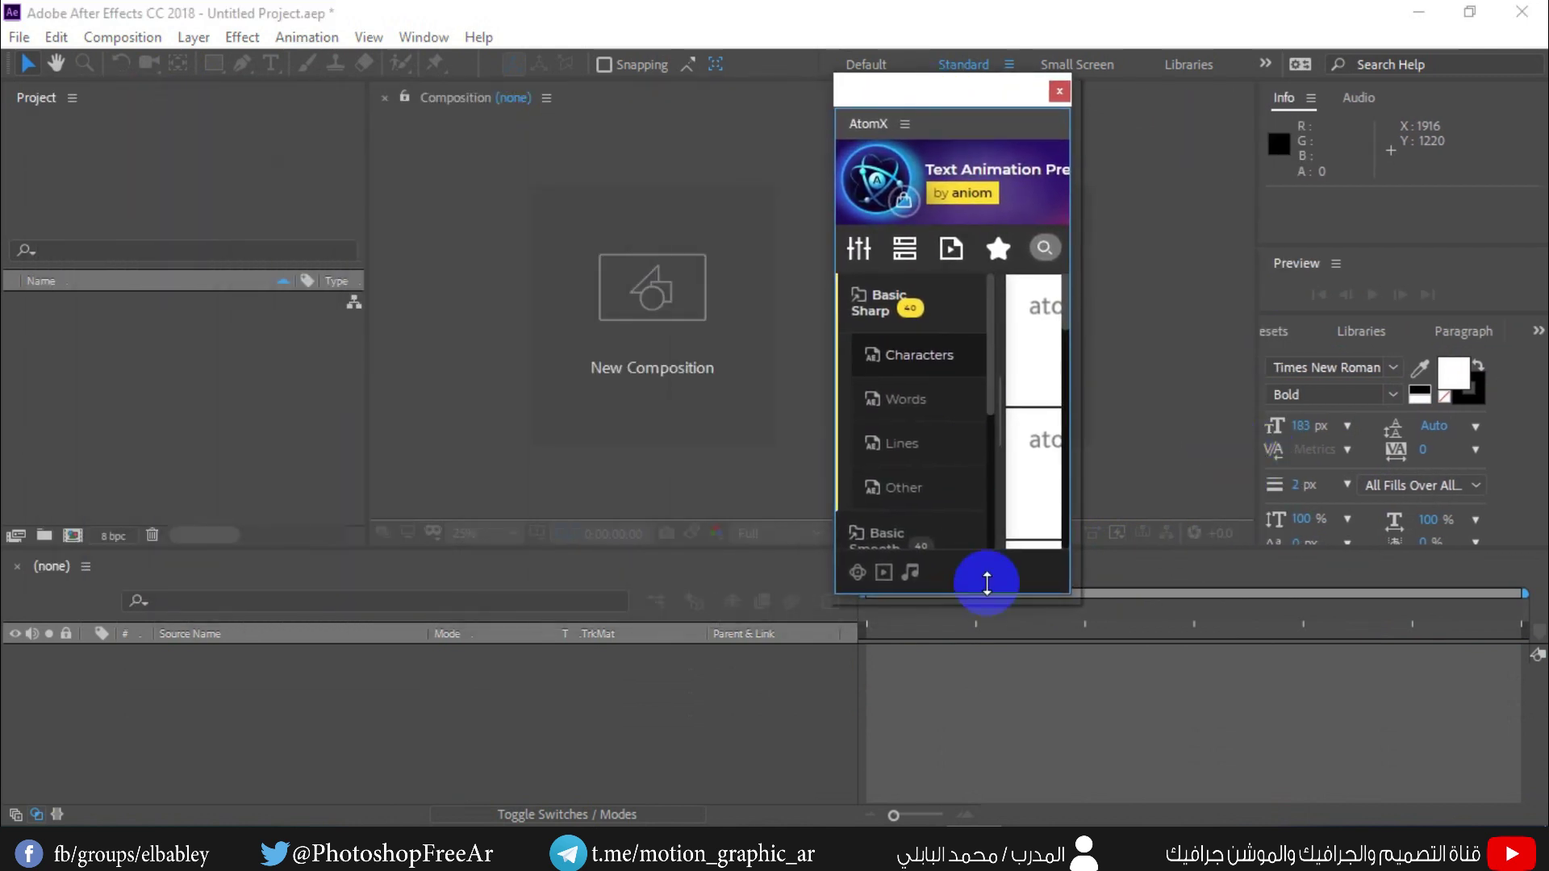
{"action": "mouse_move", "coordinate": [1072, 596]}
{"action": "left_mouse_down"}
{"action": "mouse_move", "coordinate": [1372, 681]}
{"action": "mouse_move", "coordinate": [1425, 712]}
{"action": "left_mouse_up"}
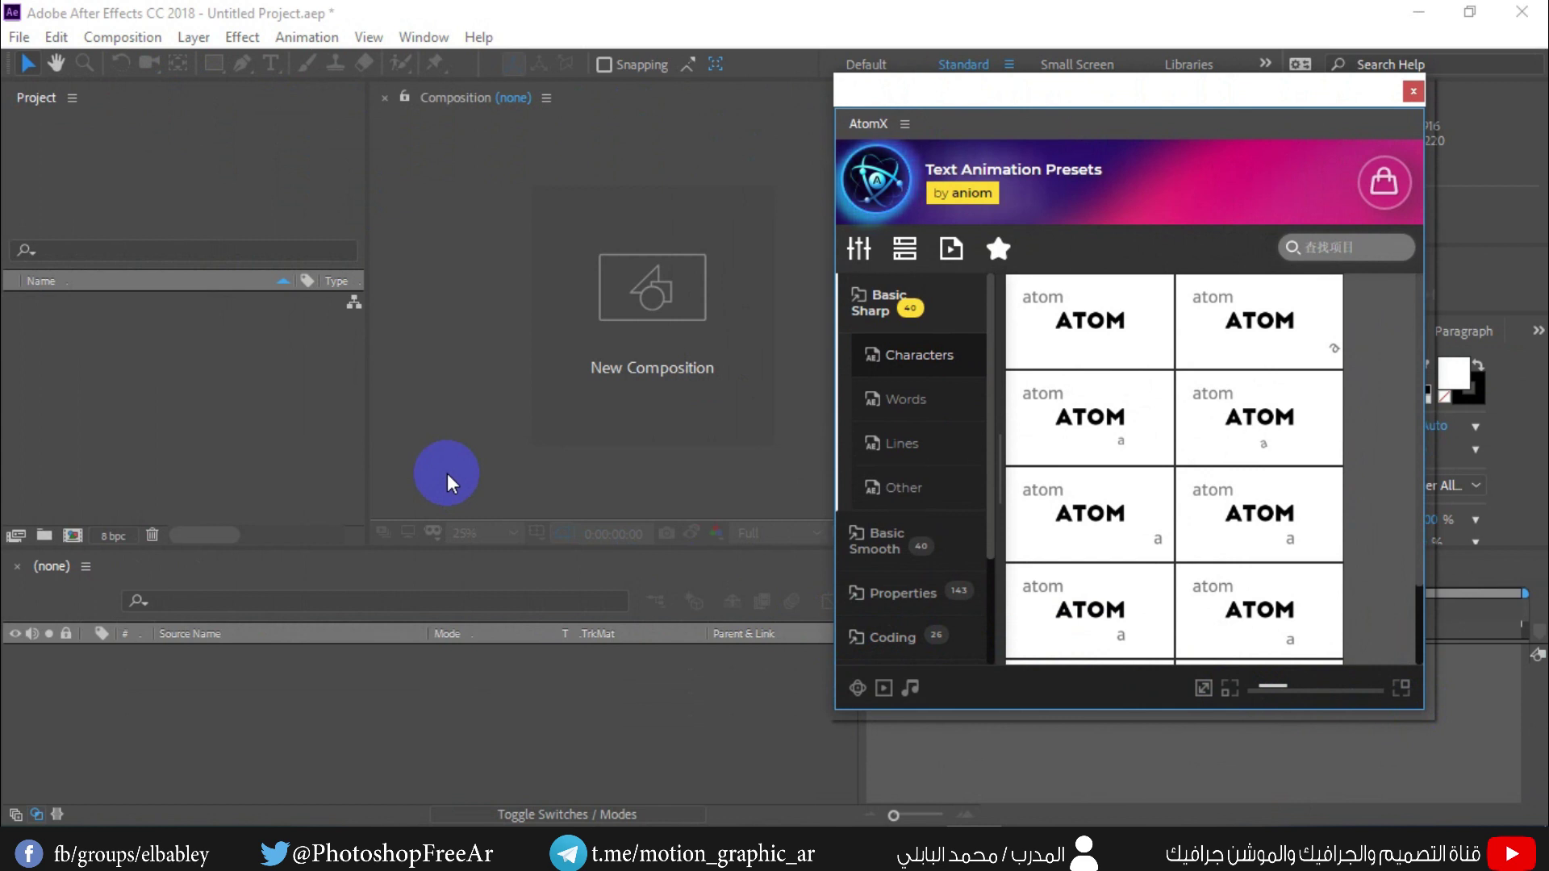
{"action": "mouse_move", "coordinate": [1121, 482]}
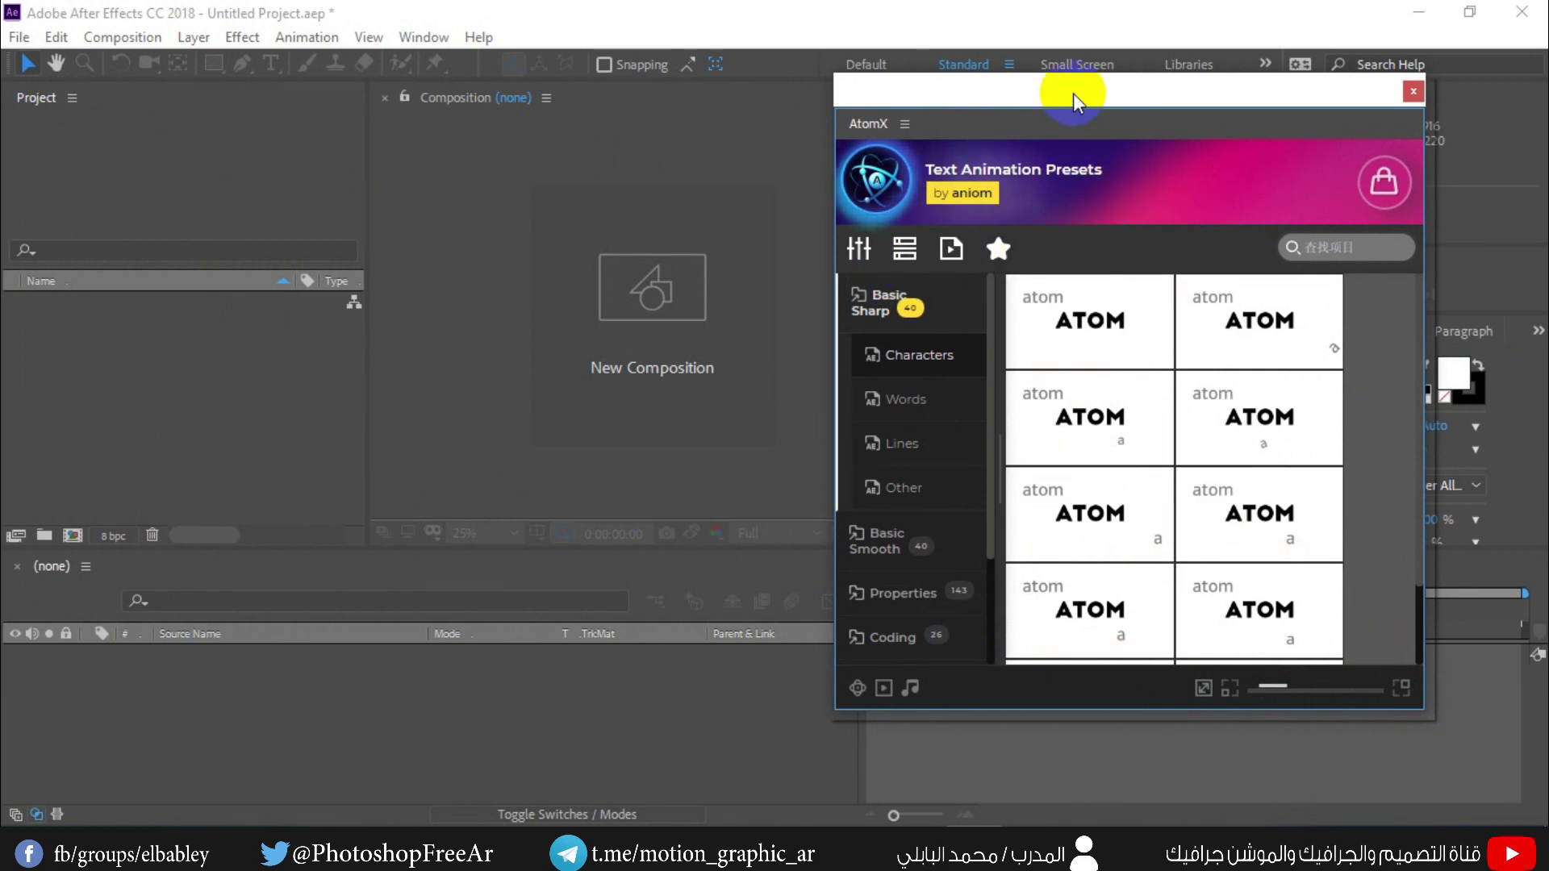
{"action": "left_click_drag", "start_coordinate": [1073, 93], "coordinate": [1242, 143]}
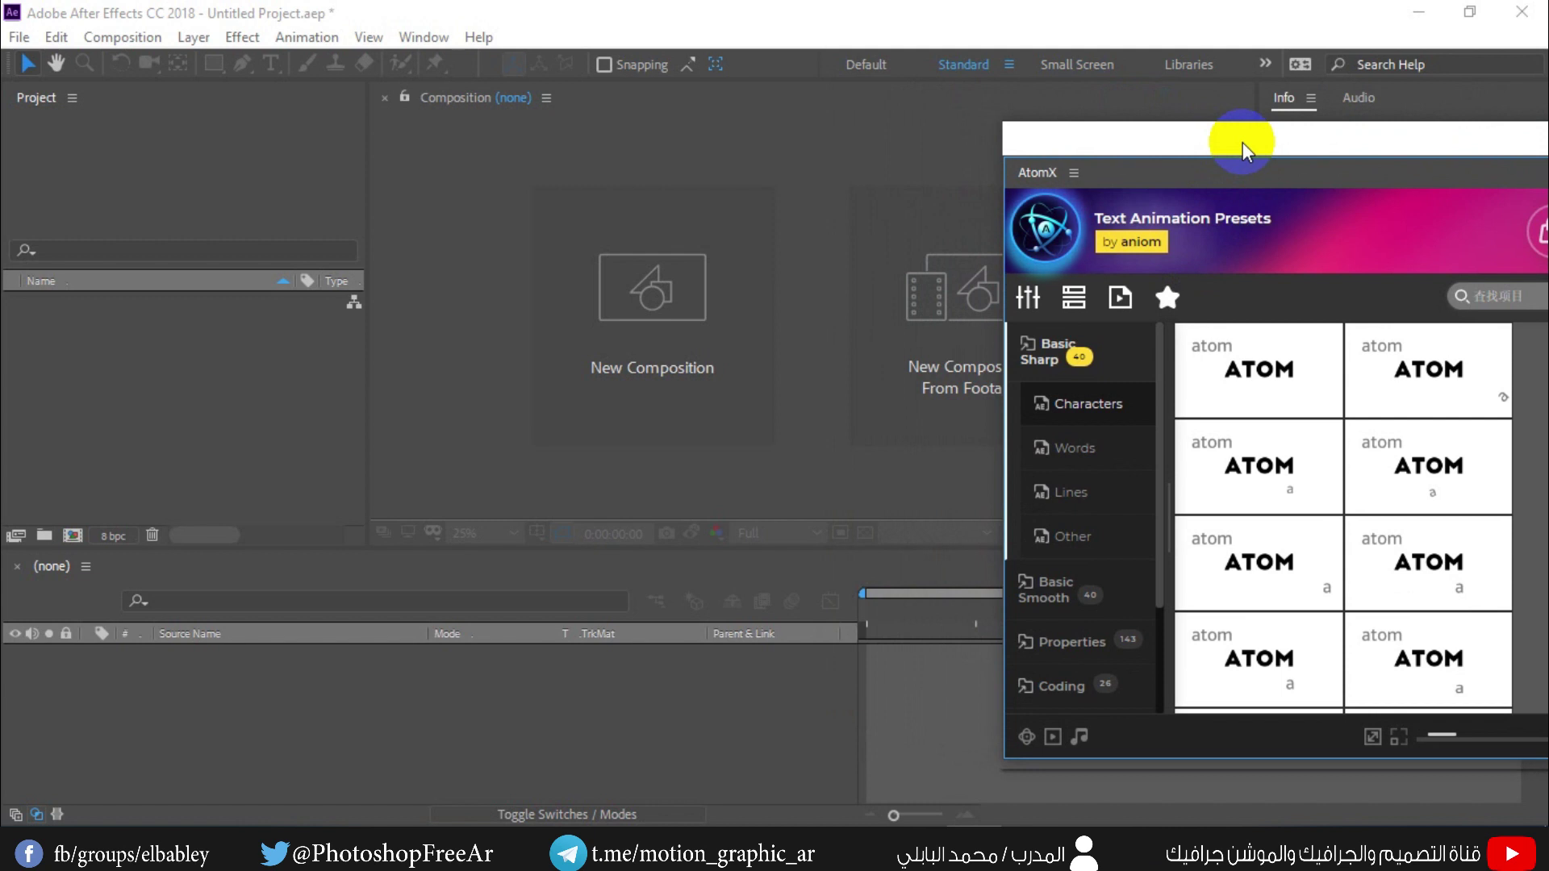
{"action": "left_click", "coordinate": [700, 388]}
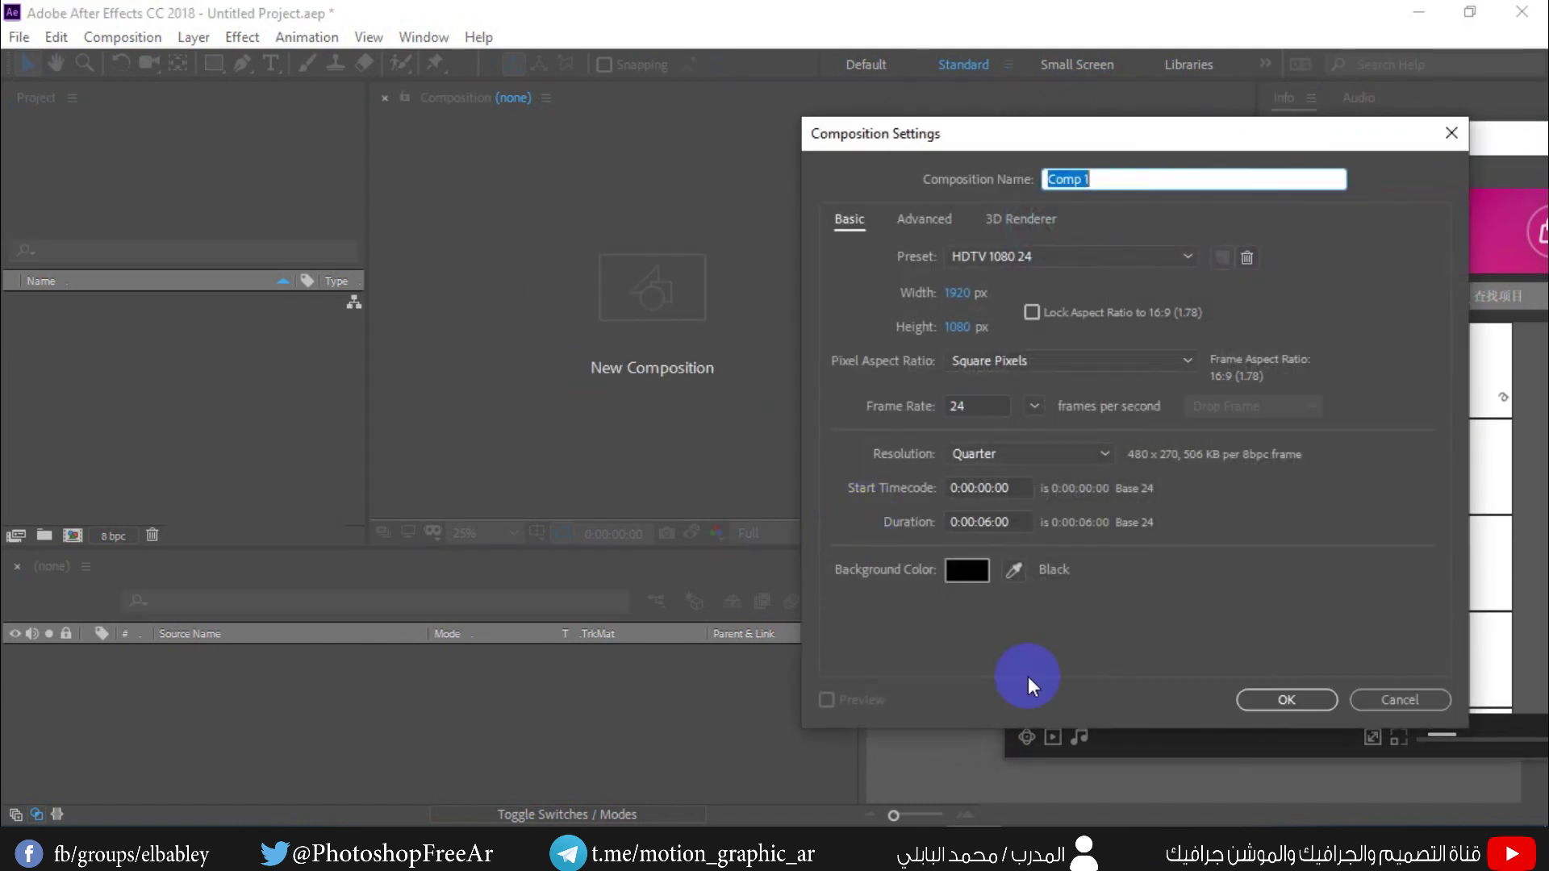
Create Comp 1 and add the Arabic text layer 'بسم الله الرحمن الرحيم', nudging it into place
{"action": "left_click", "coordinate": [1300, 704]}
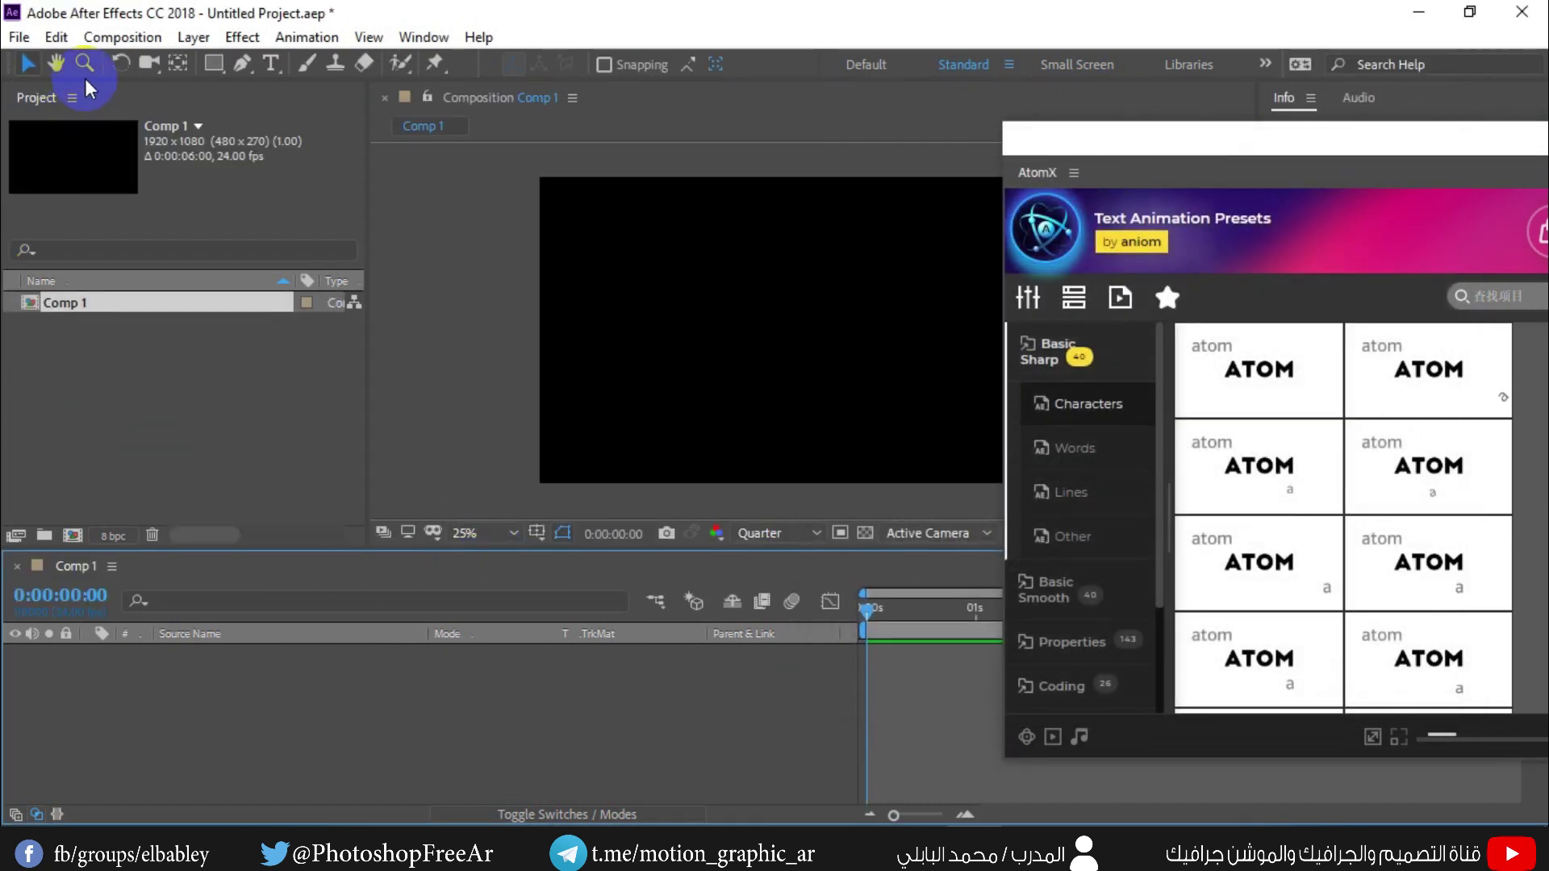
{"action": "left_click", "coordinate": [273, 64]}
{"action": "left_click_drag", "start_coordinate": [1158, 166], "coordinate": [742, 461]}
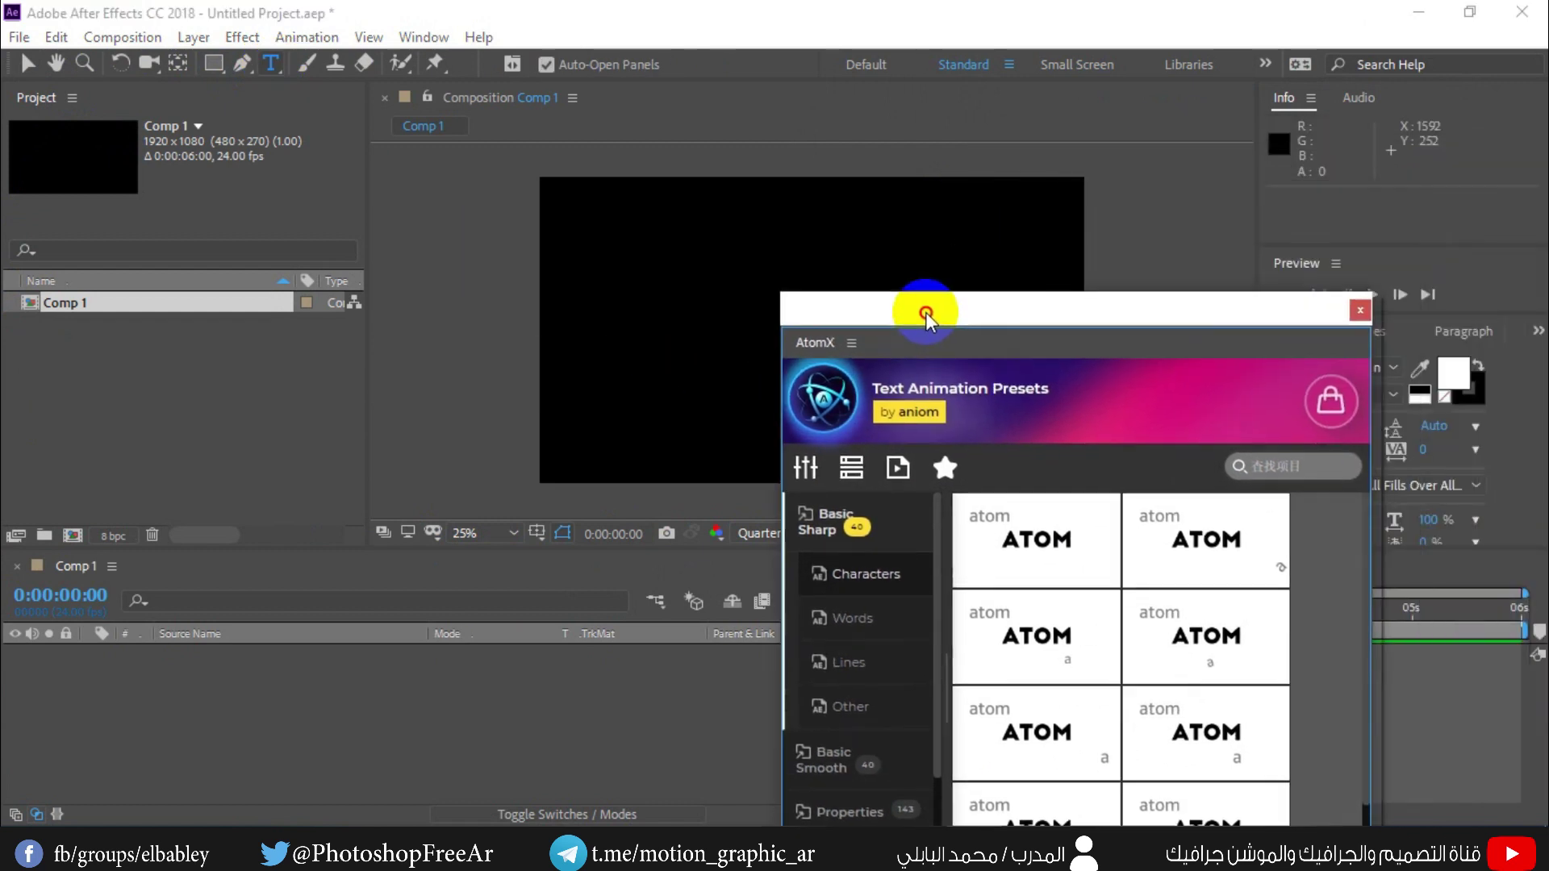
{"action": "left_click", "coordinate": [897, 297]}
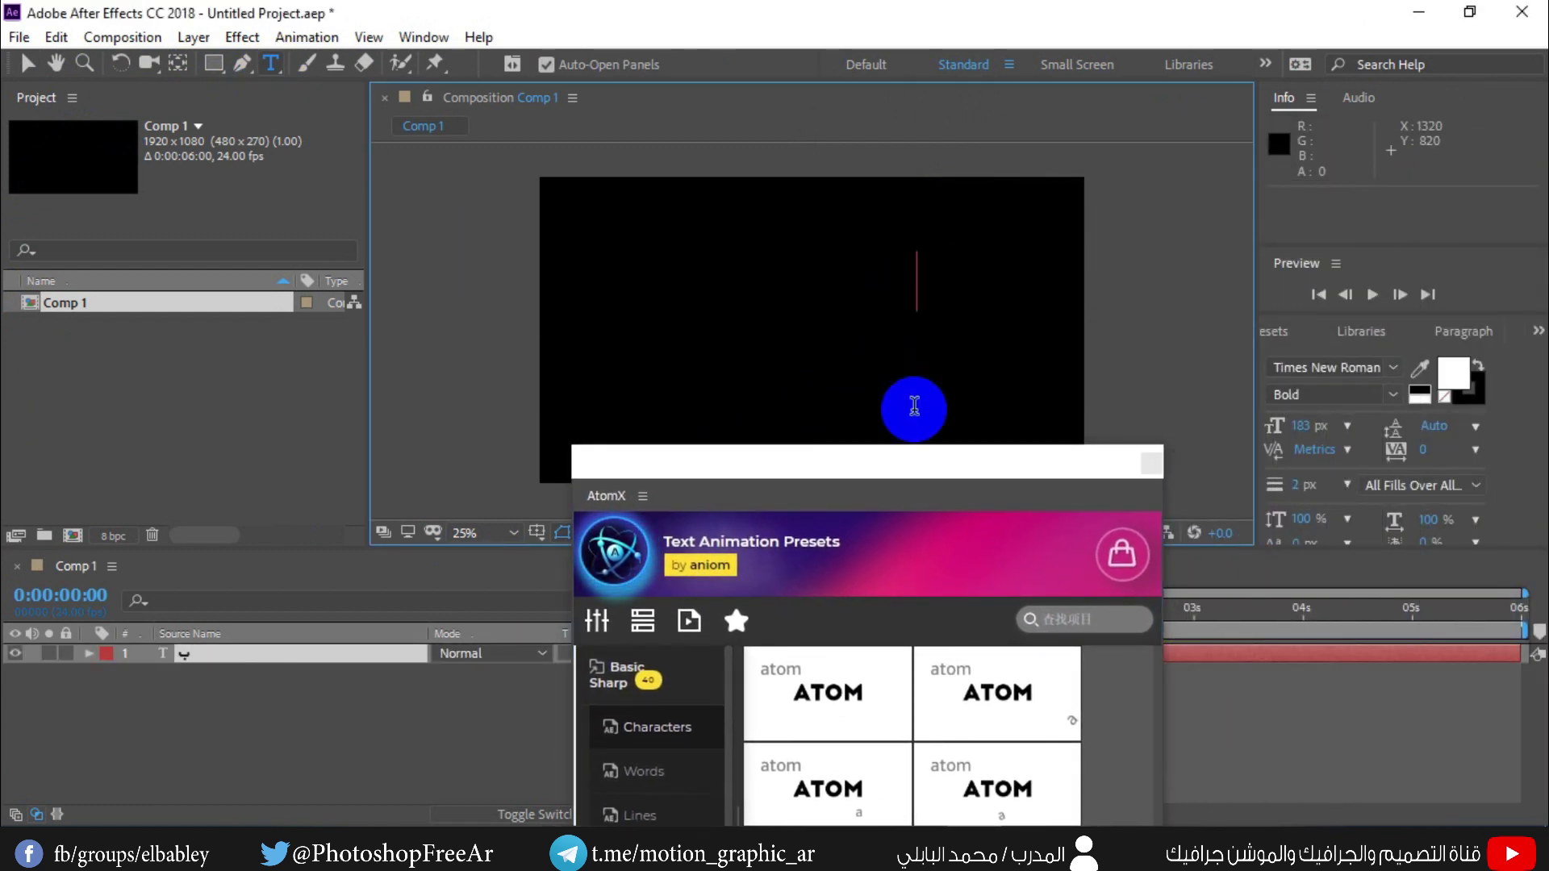
{"action": "type", "text": "بسم الله الرحمن الرحيم"}
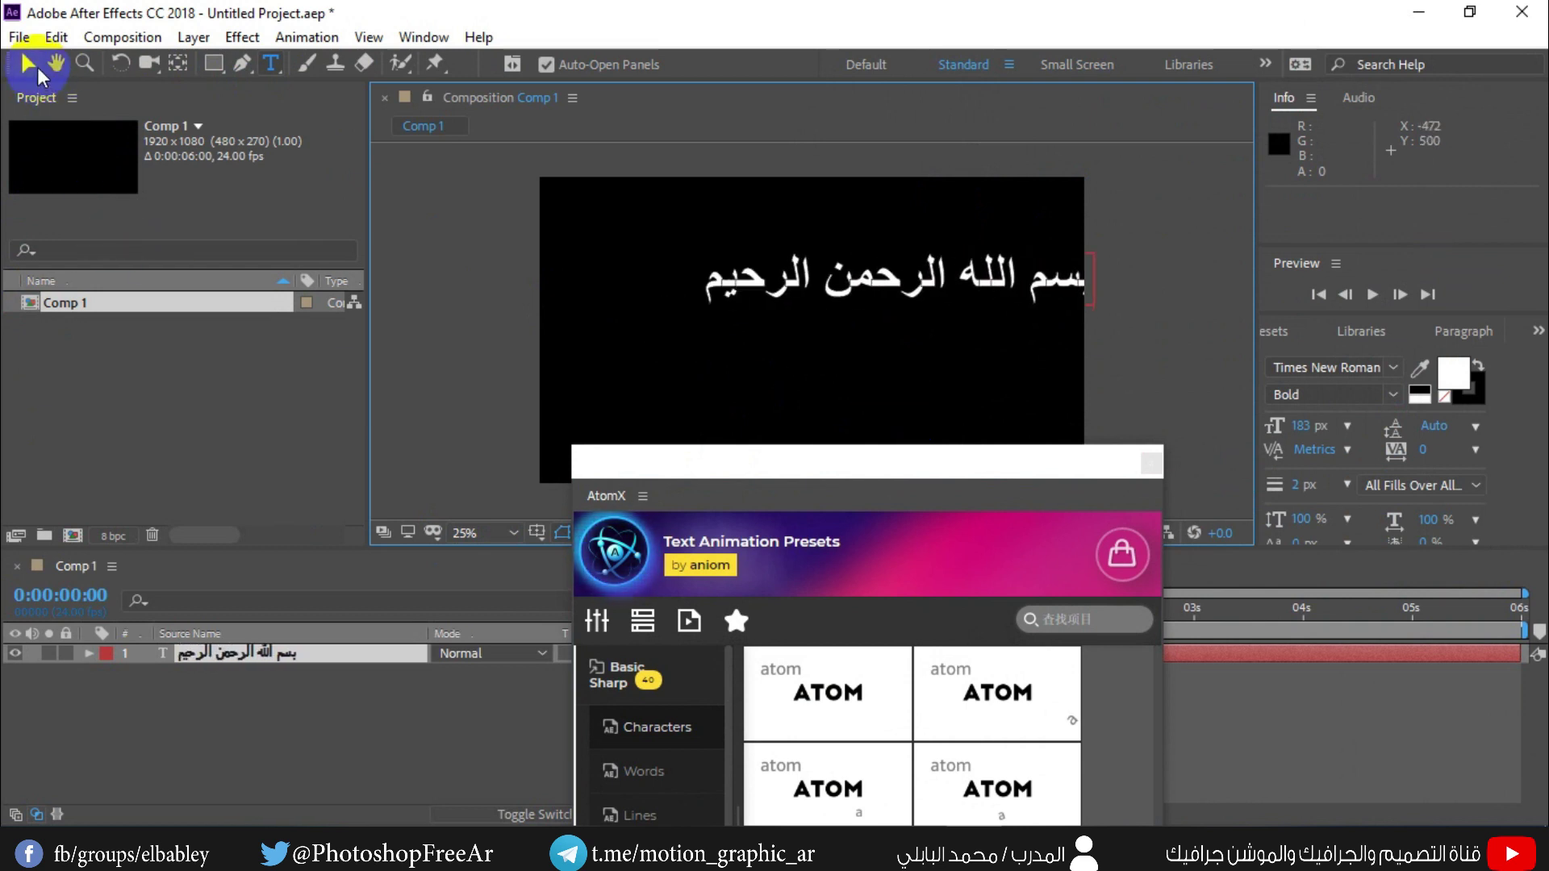
{"action": "left_click", "coordinate": [27, 63]}
{"action": "left_click_drag", "start_coordinate": [851, 287], "coordinate": [880, 319]}
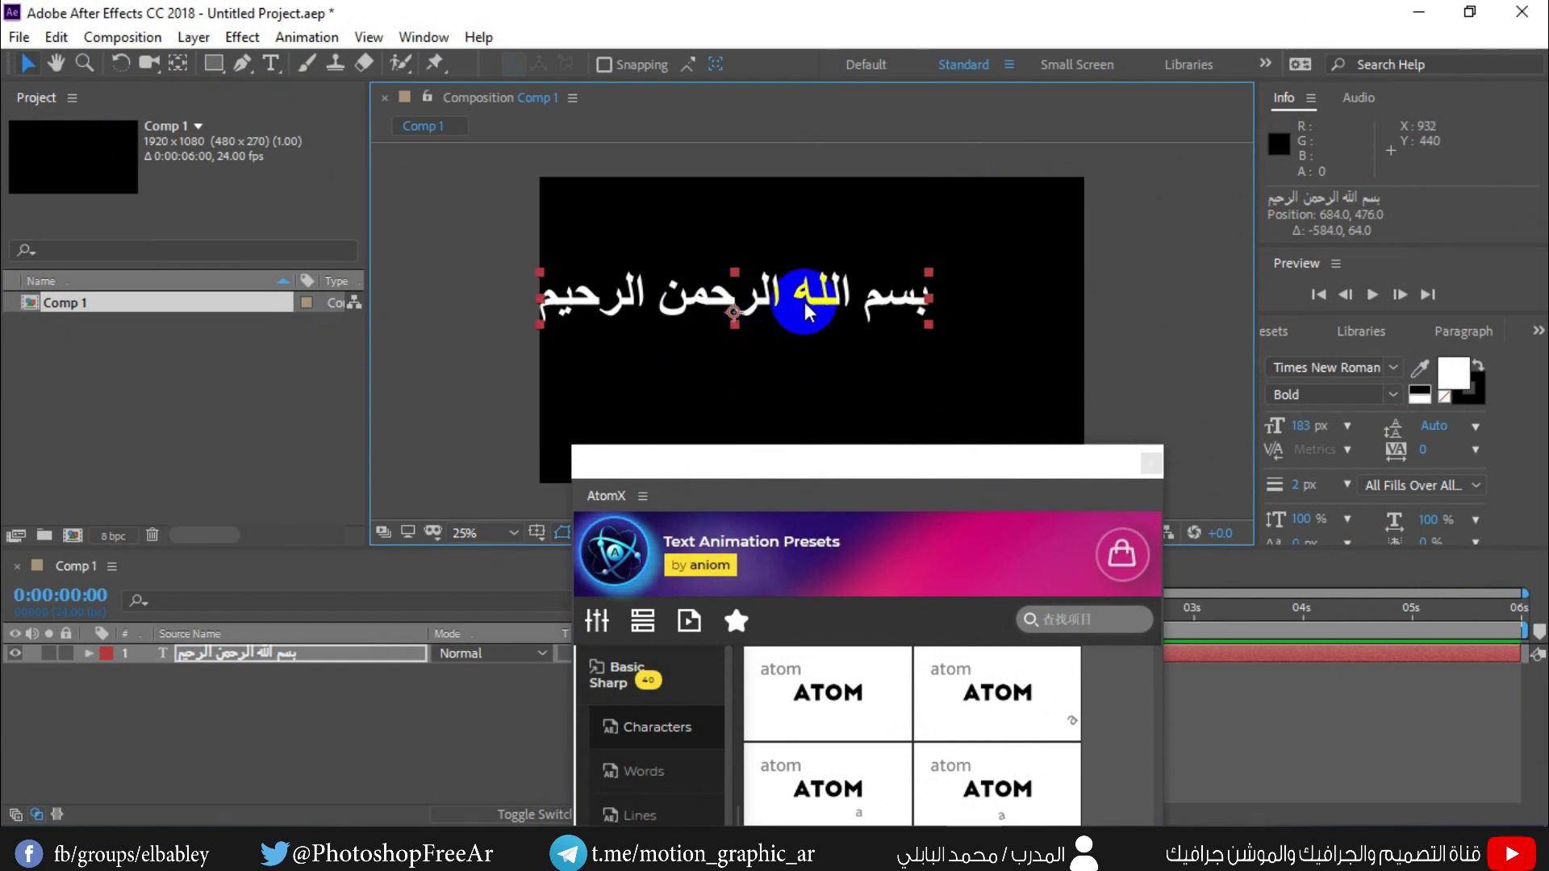
{"action": "mouse_move", "coordinate": [865, 457]}
{"action": "left_mouse_down"}
{"action": "mouse_move", "coordinate": [284, 68]}
{"action": "mouse_move", "coordinate": [312, 62]}
{"action": "left_mouse_up"}
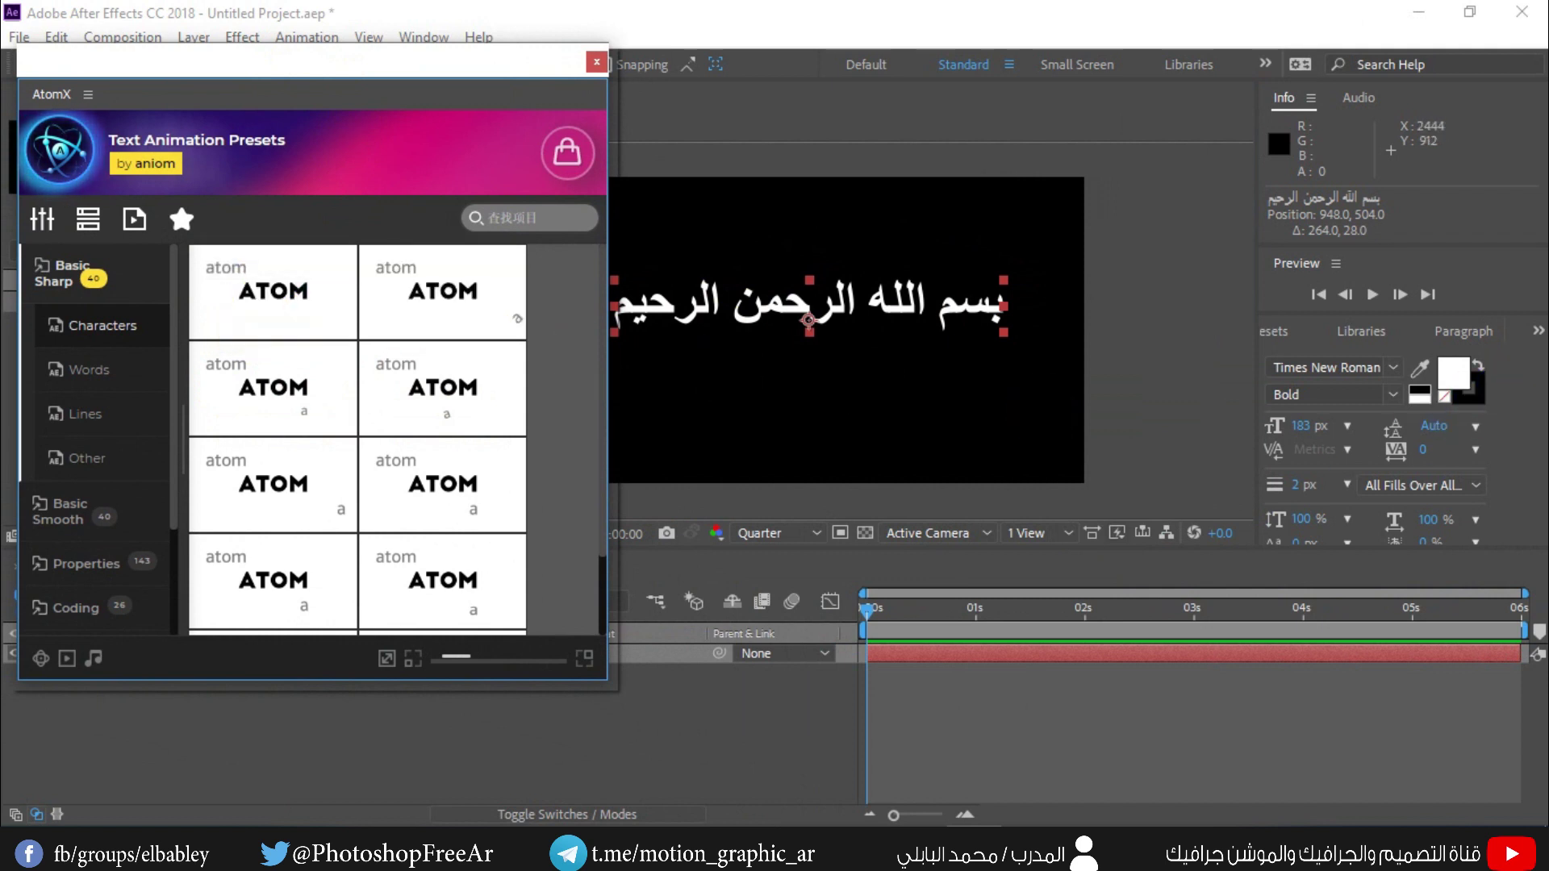
Show Effects & Presets and expand Animation Presets > Text > 3D Text
{"action": "left_click", "coordinate": [1539, 331]}
{"action": "left_click", "coordinate": [1443, 359]}
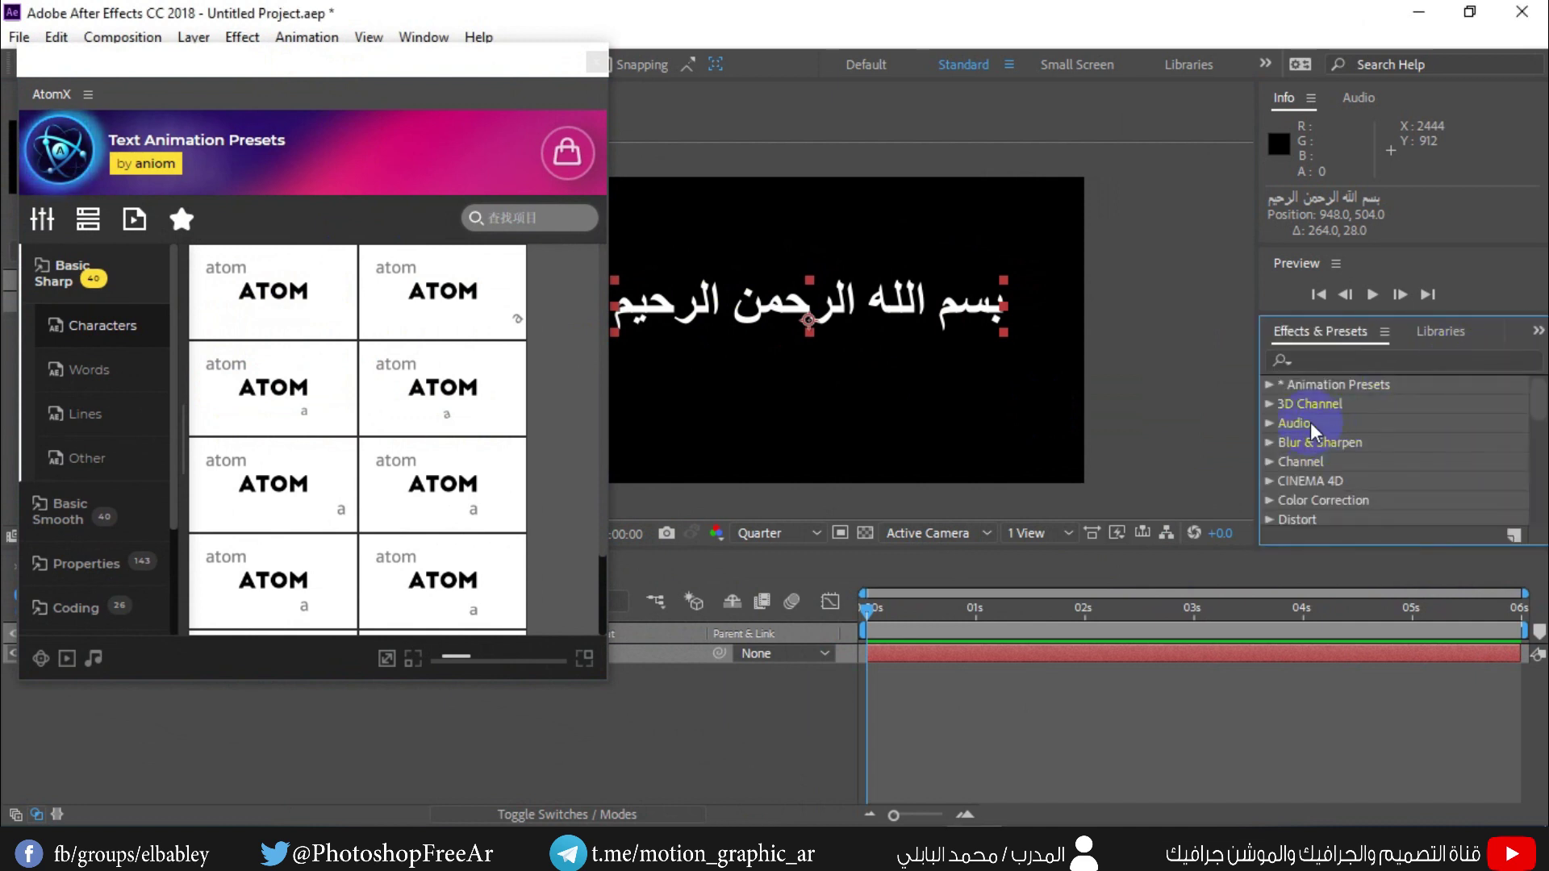
{"action": "left_click", "coordinate": [1322, 362]}
{"action": "left_click", "coordinate": [1271, 386]}
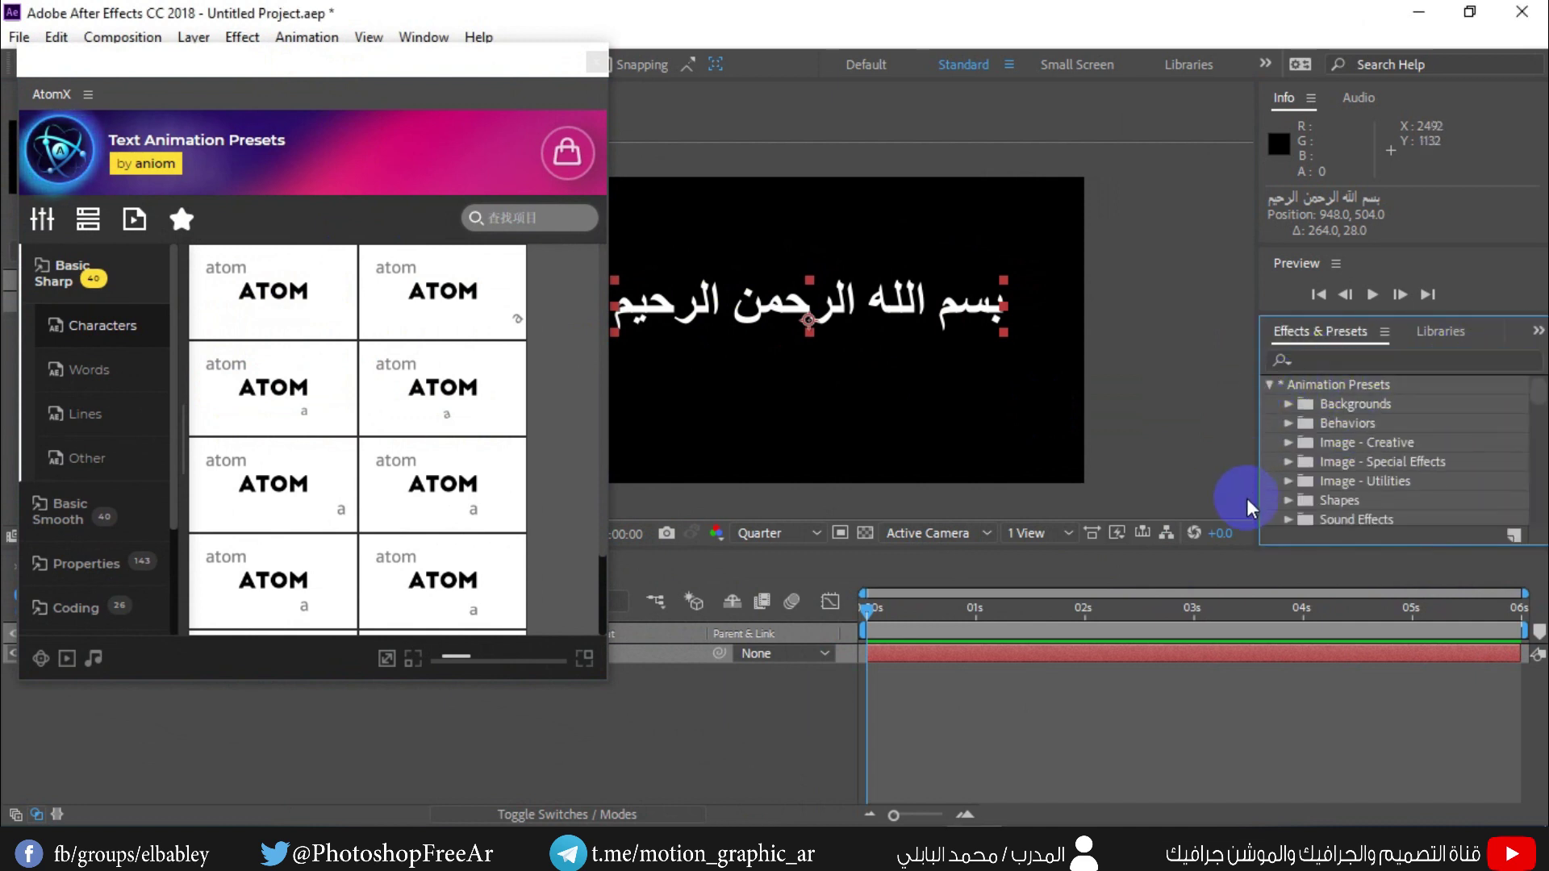
{"action": "scroll", "coordinate": [1294, 500], "scroll_direction": "down", "scroll_amount": 3}
{"action": "left_click", "coordinate": [1289, 456]}
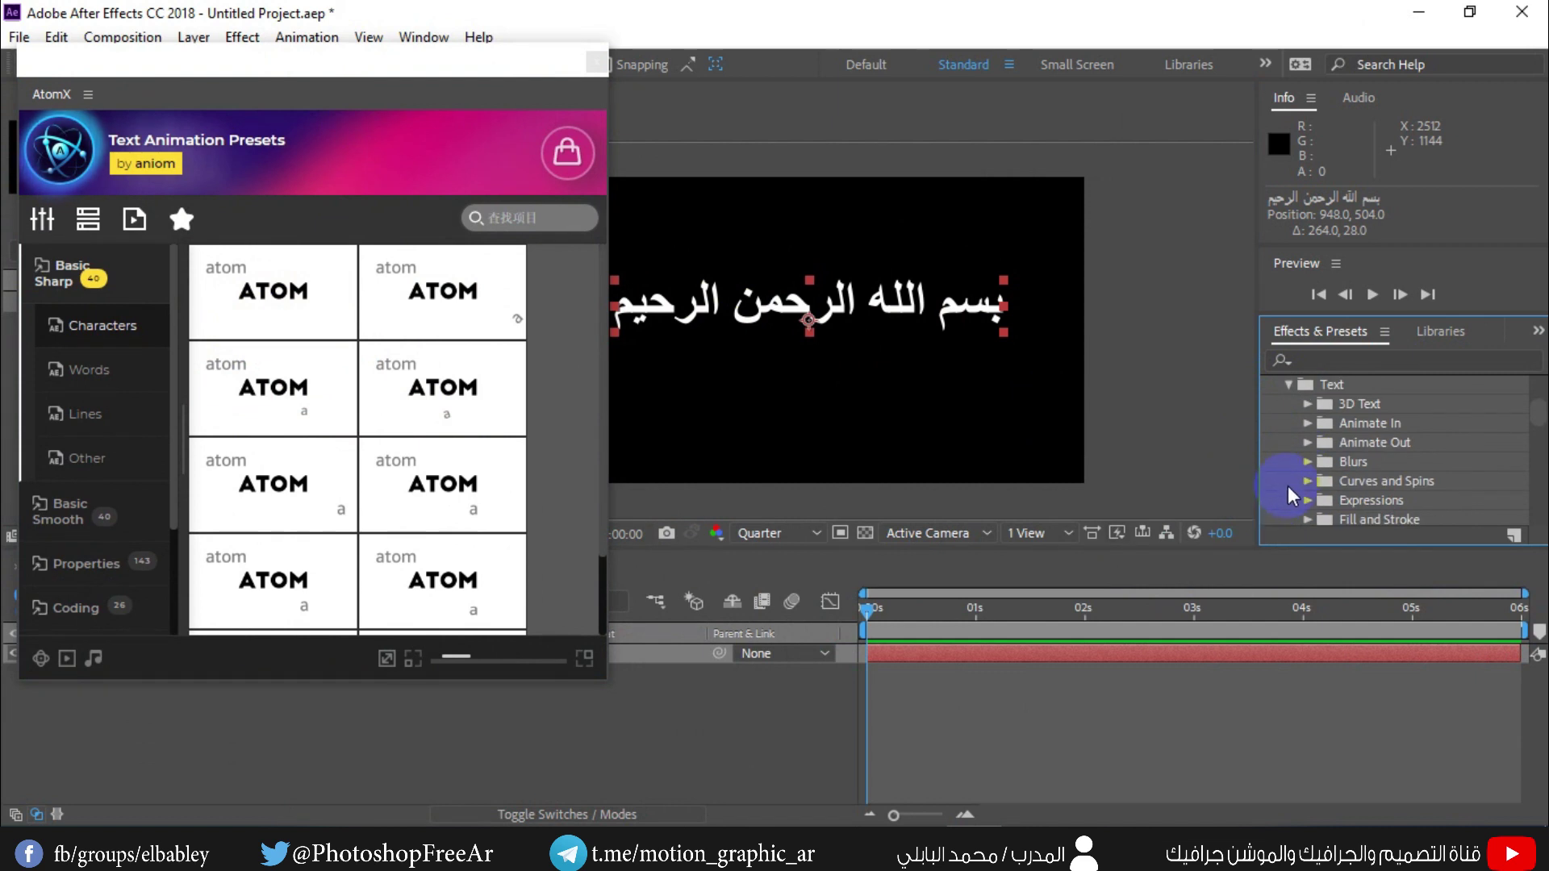
{"action": "left_click", "coordinate": [1307, 405]}
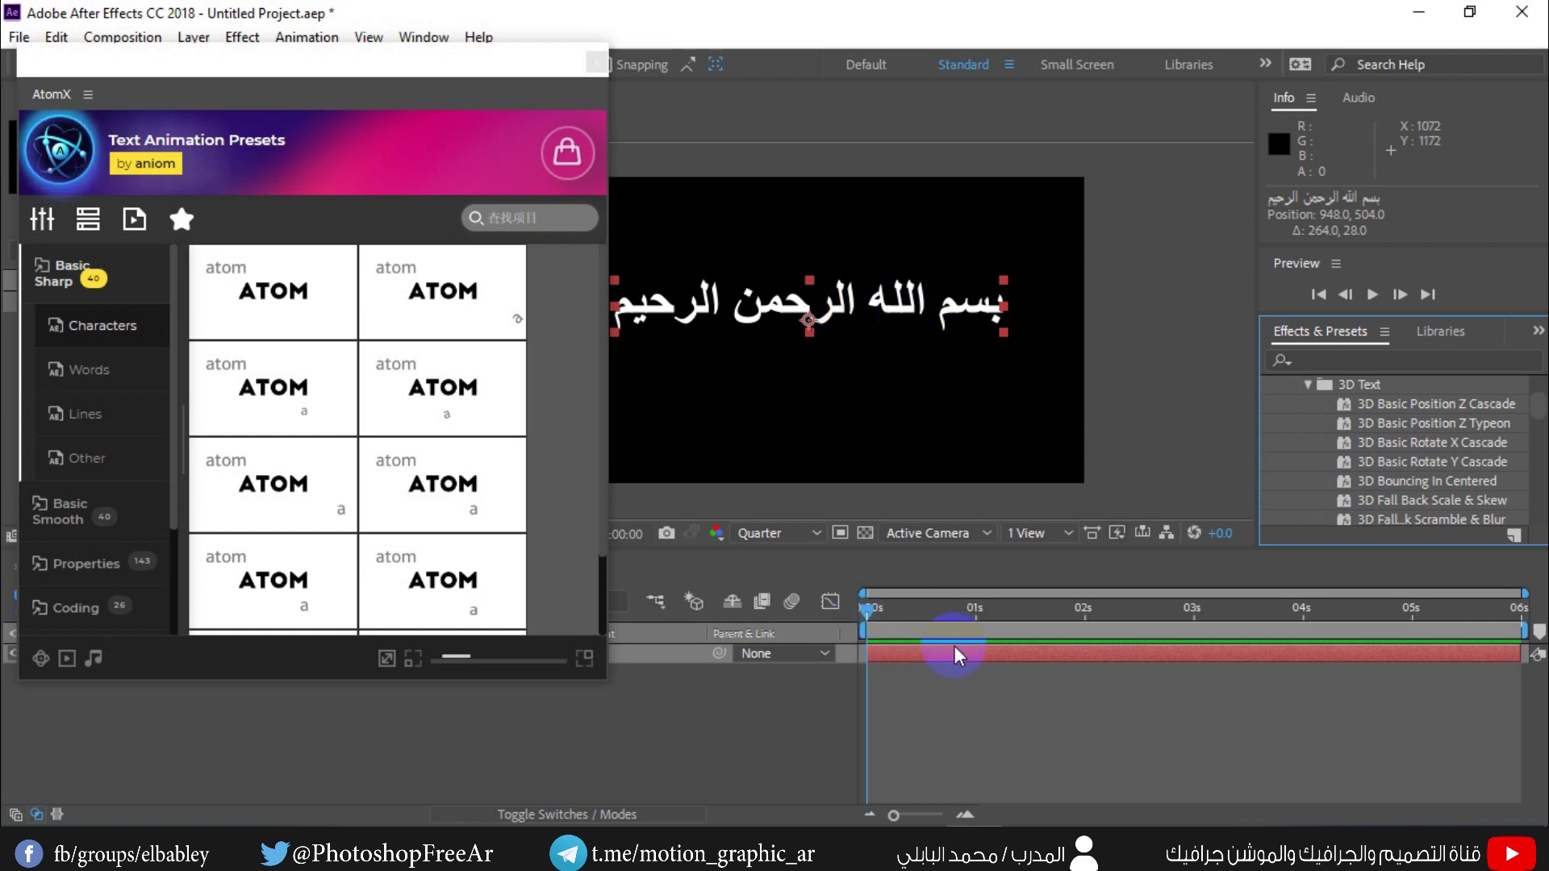
{"action": "mouse_move", "coordinate": [272, 323]}
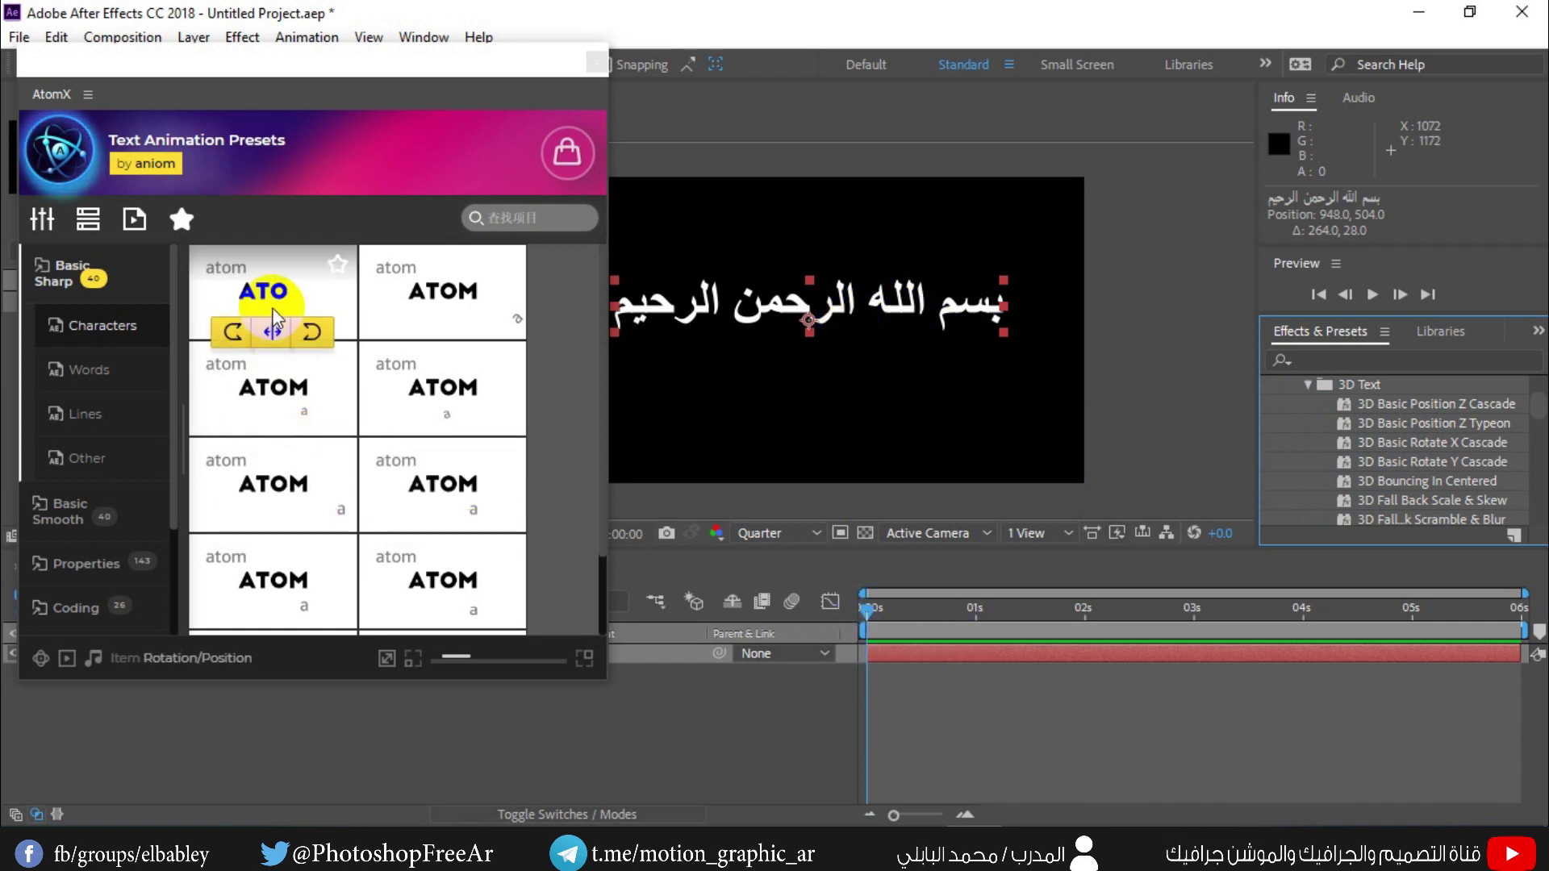
{"action": "mouse_move", "coordinate": [395, 310]}
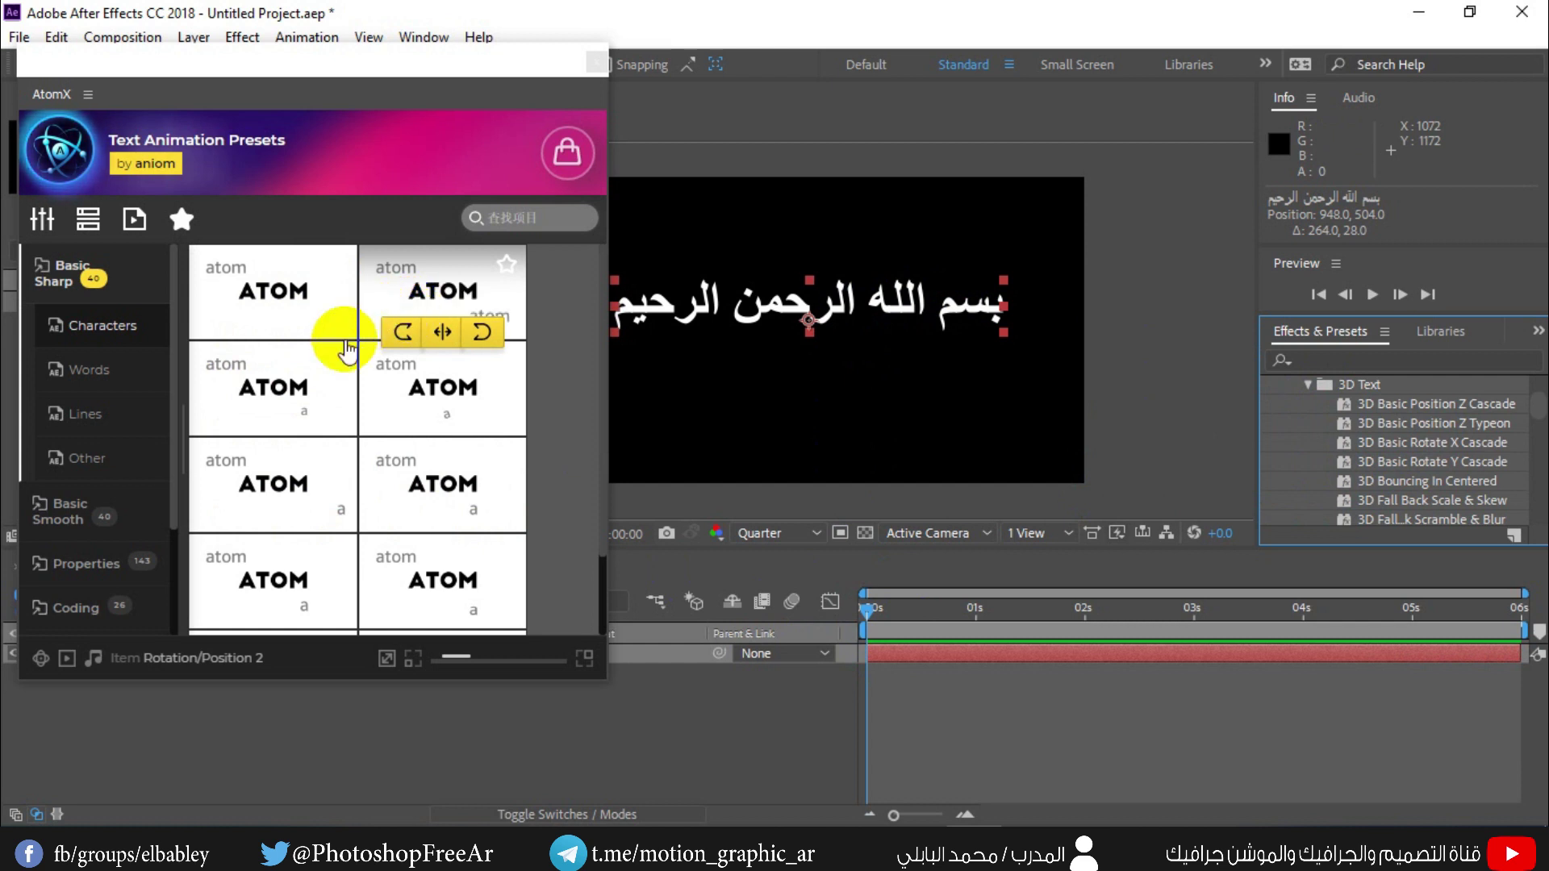
{"action": "mouse_move", "coordinate": [306, 397]}
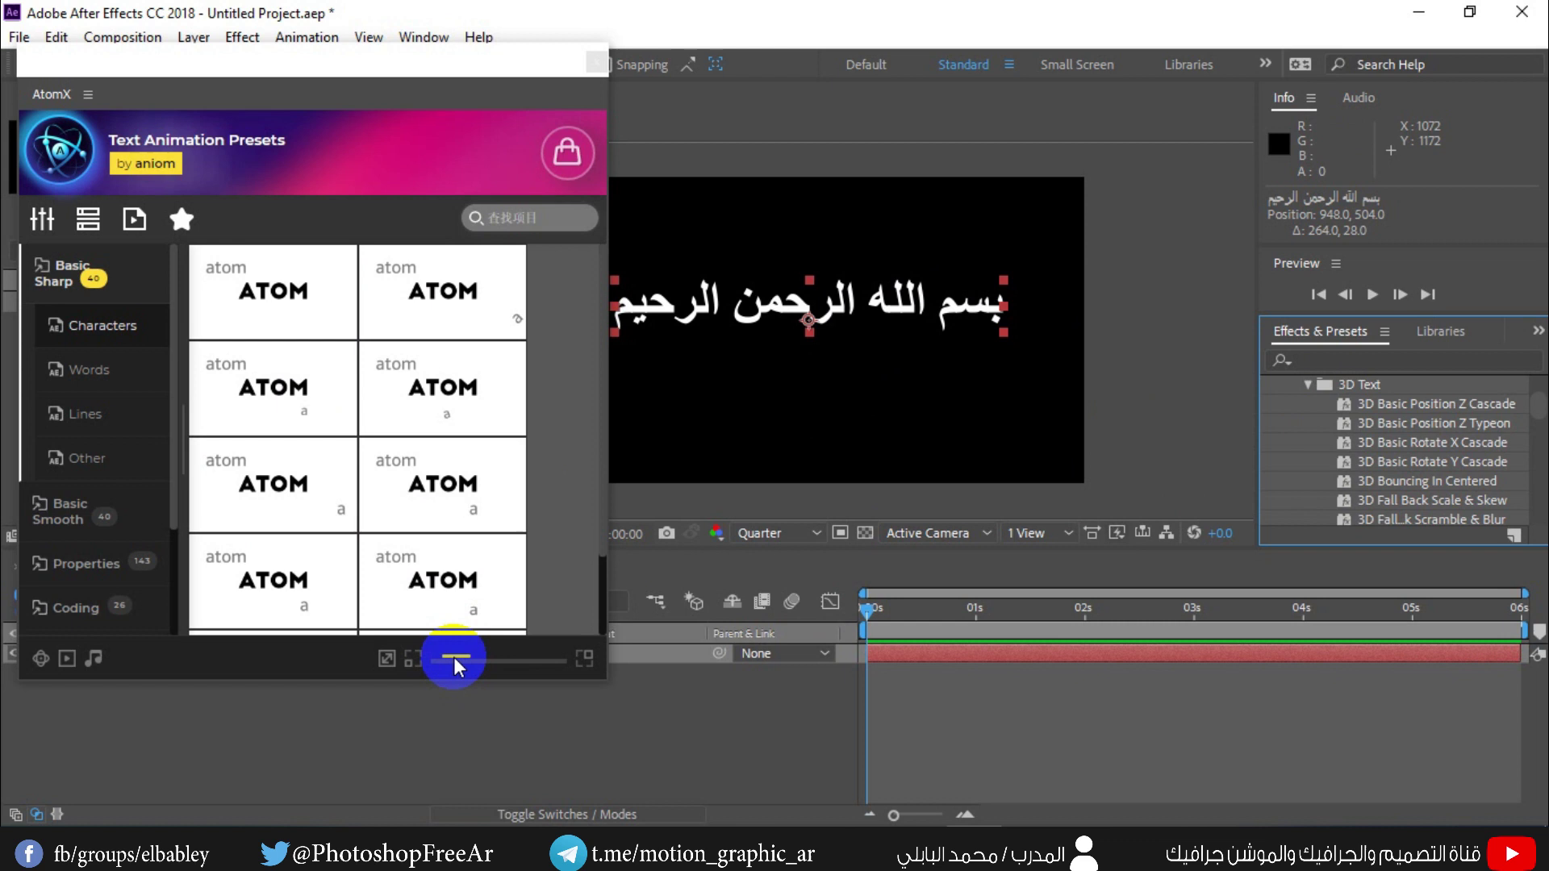
{"action": "left_click_drag", "start_coordinate": [454, 659], "coordinate": [562, 660]}
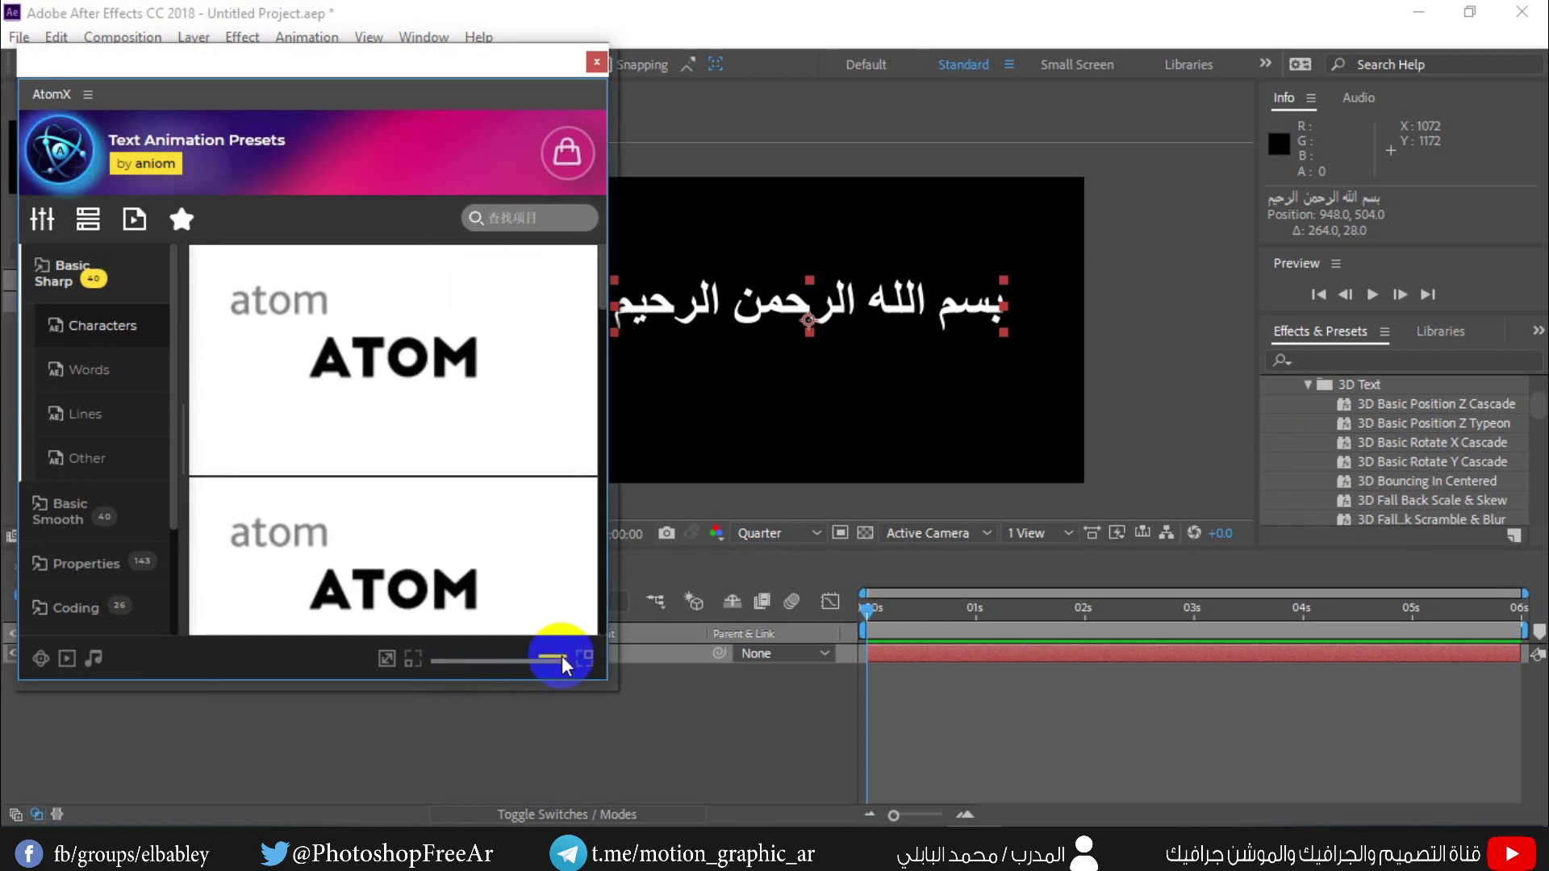
{"action": "mouse_move", "coordinate": [433, 397]}
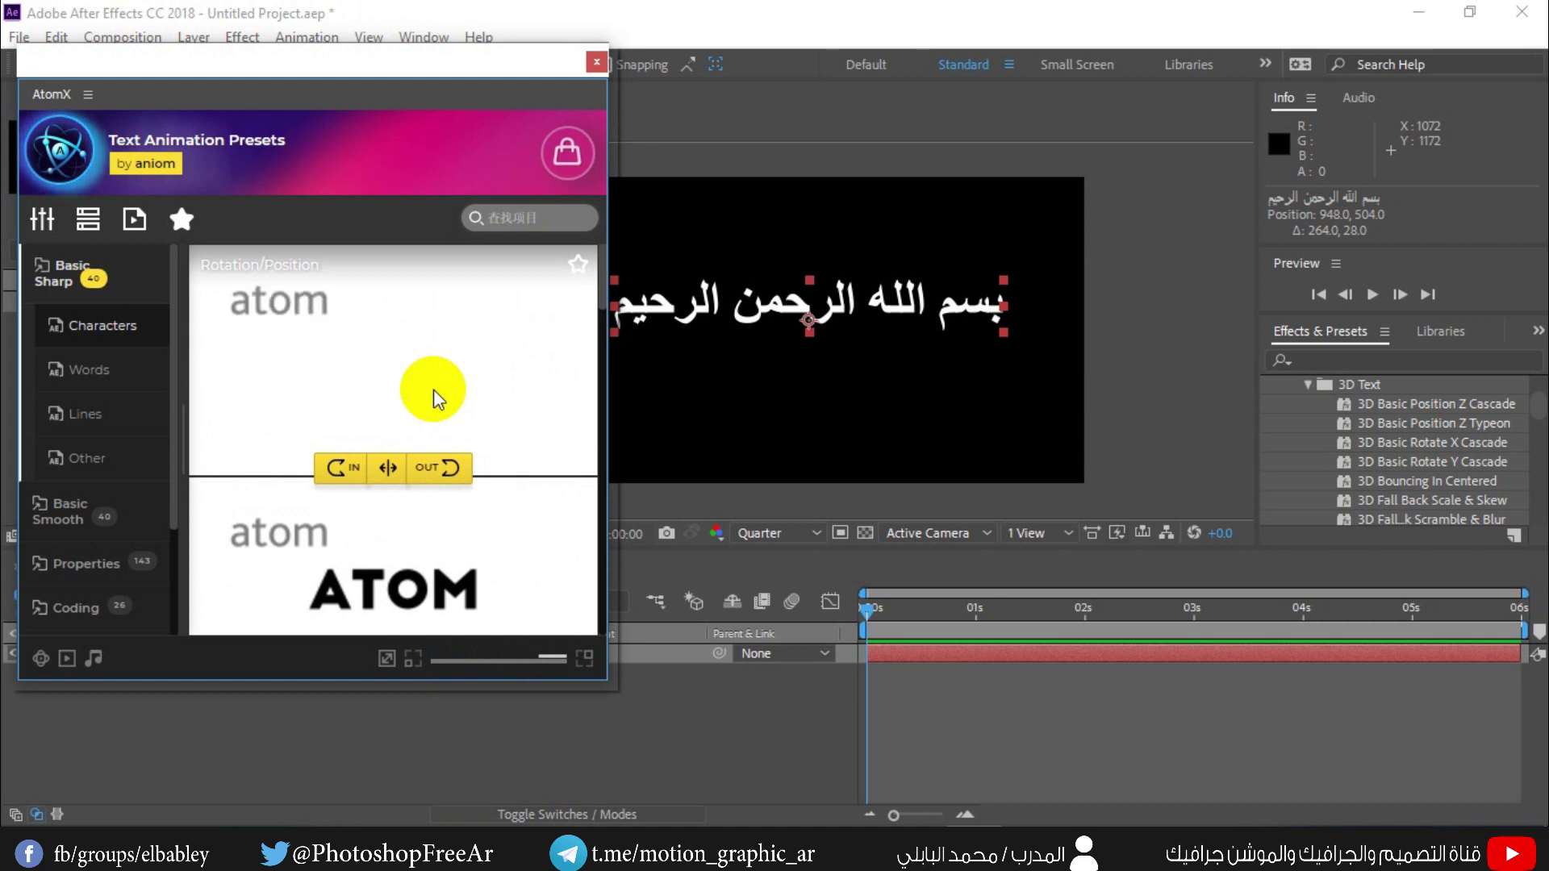
{"action": "scroll", "coordinate": [433, 389], "scroll_direction": "down", "scroll_amount": 3}
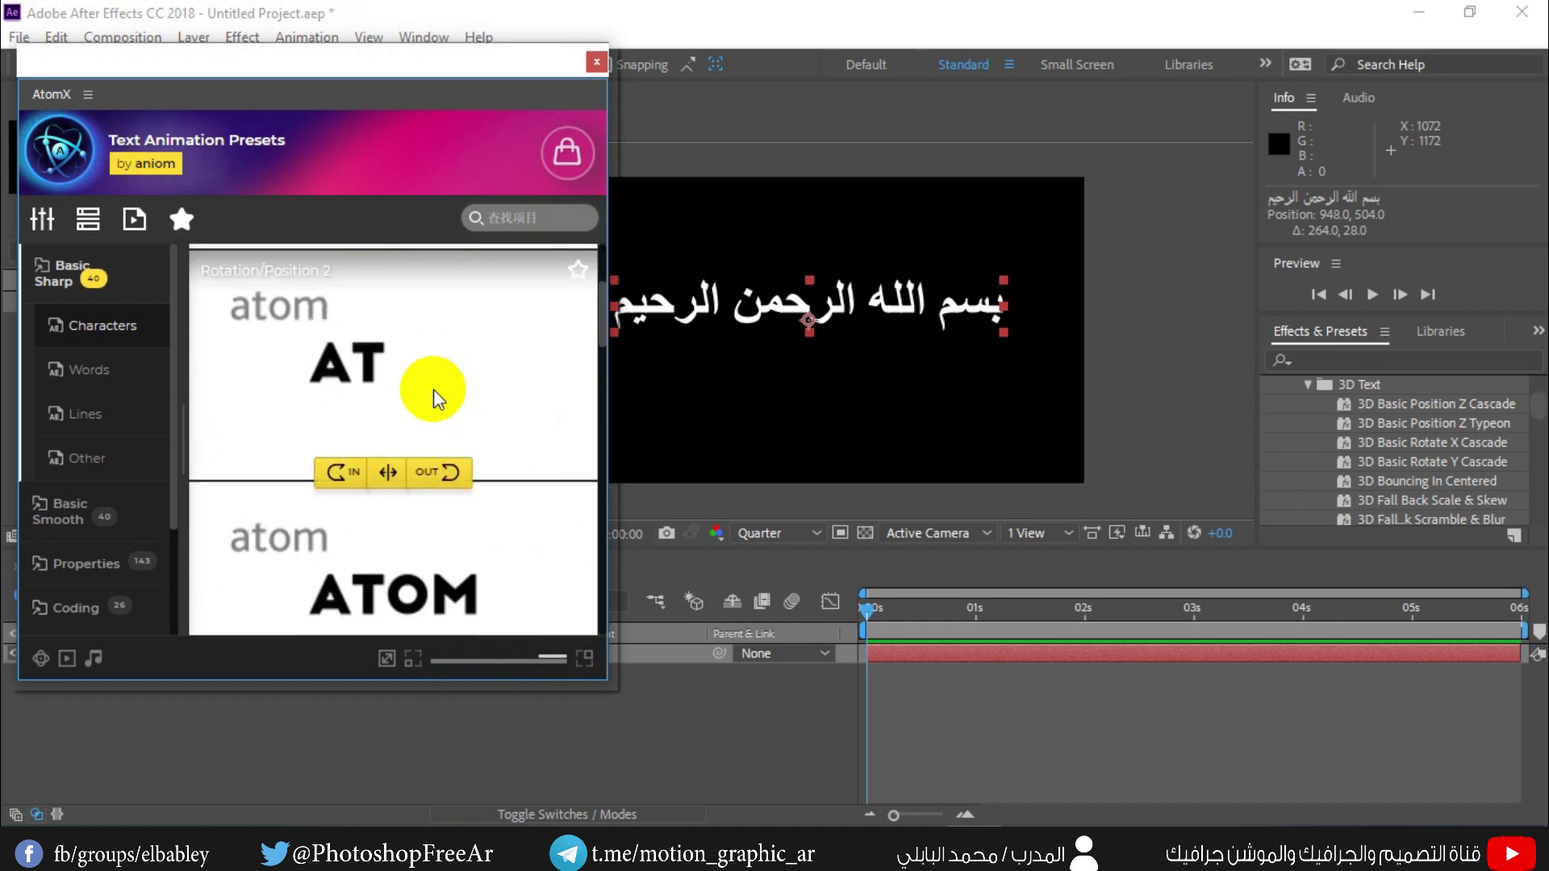
{"action": "scroll", "coordinate": [434, 389], "scroll_direction": "up", "scroll_amount": 3}
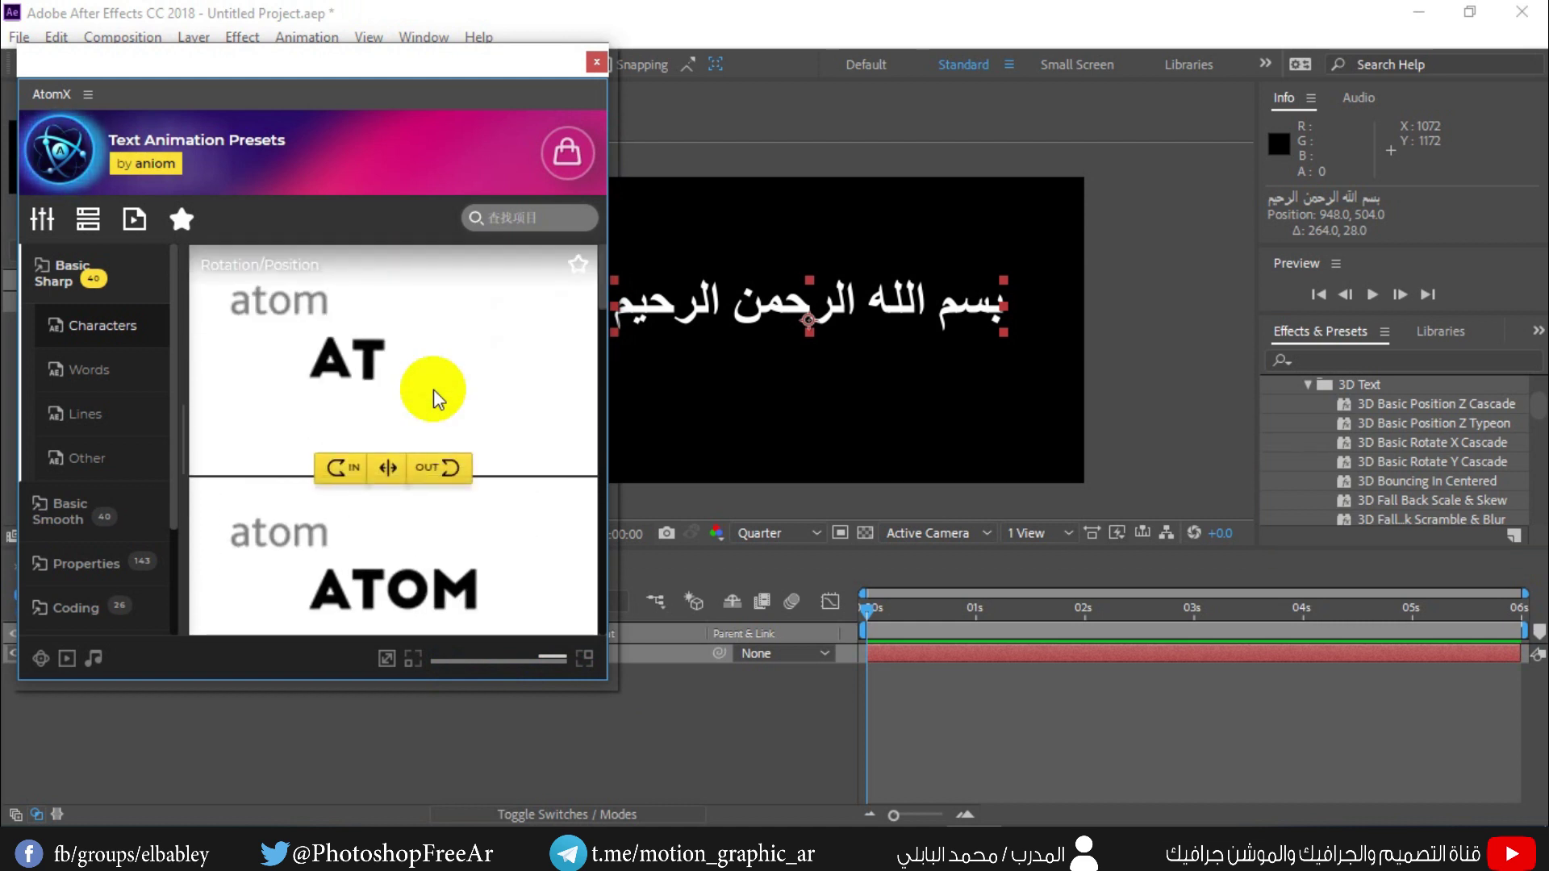
Collapse and re-expand Basic Sharp, then preview its Characters presets
{"action": "left_click", "coordinate": [89, 300]}
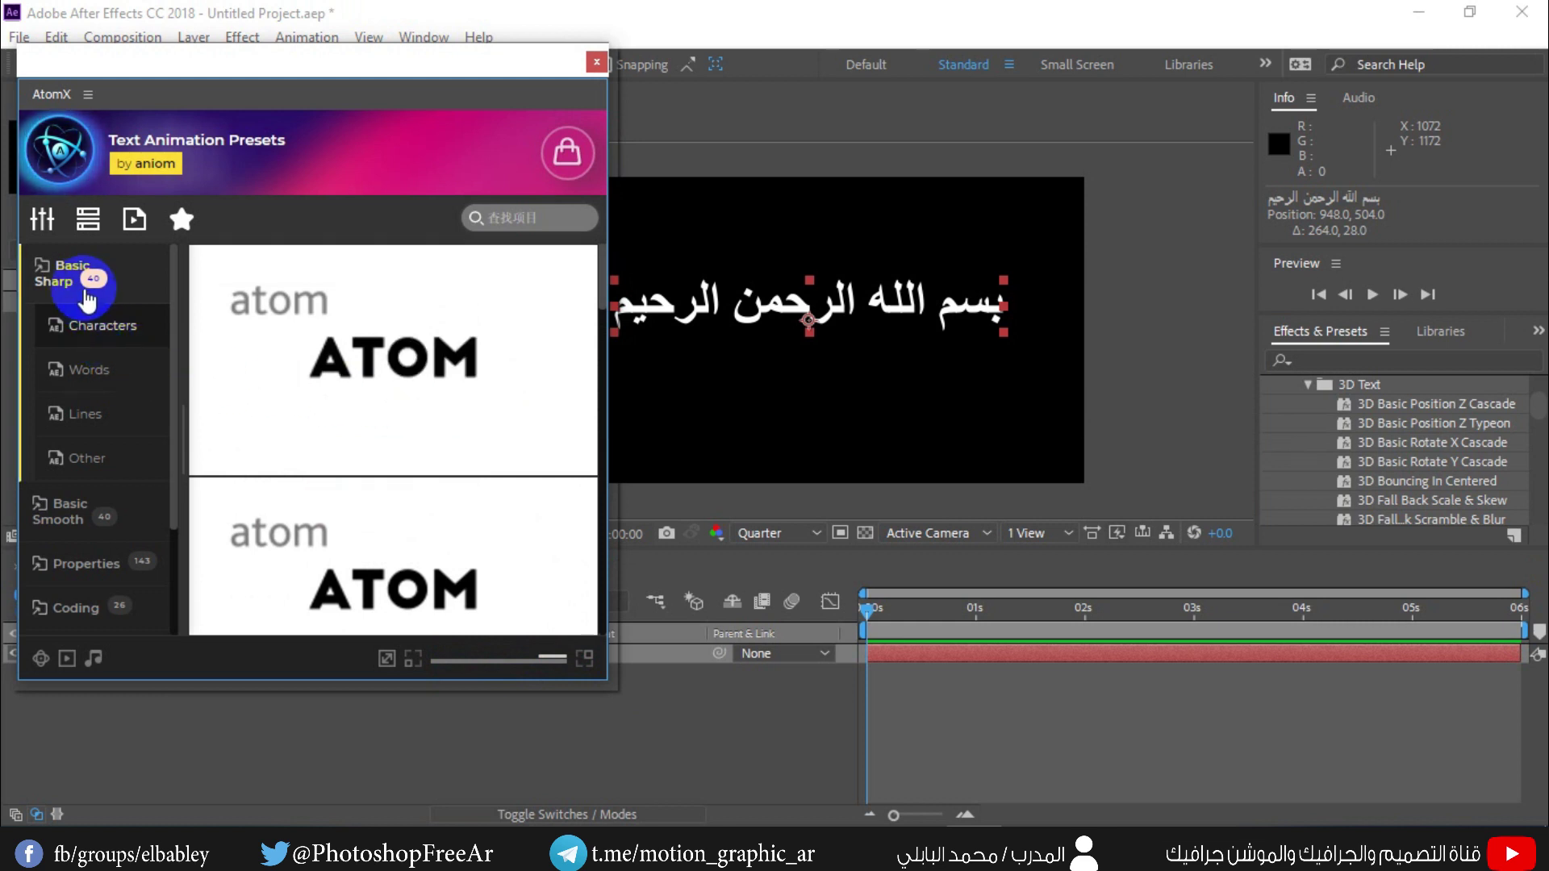
{"action": "left_click", "coordinate": [86, 292]}
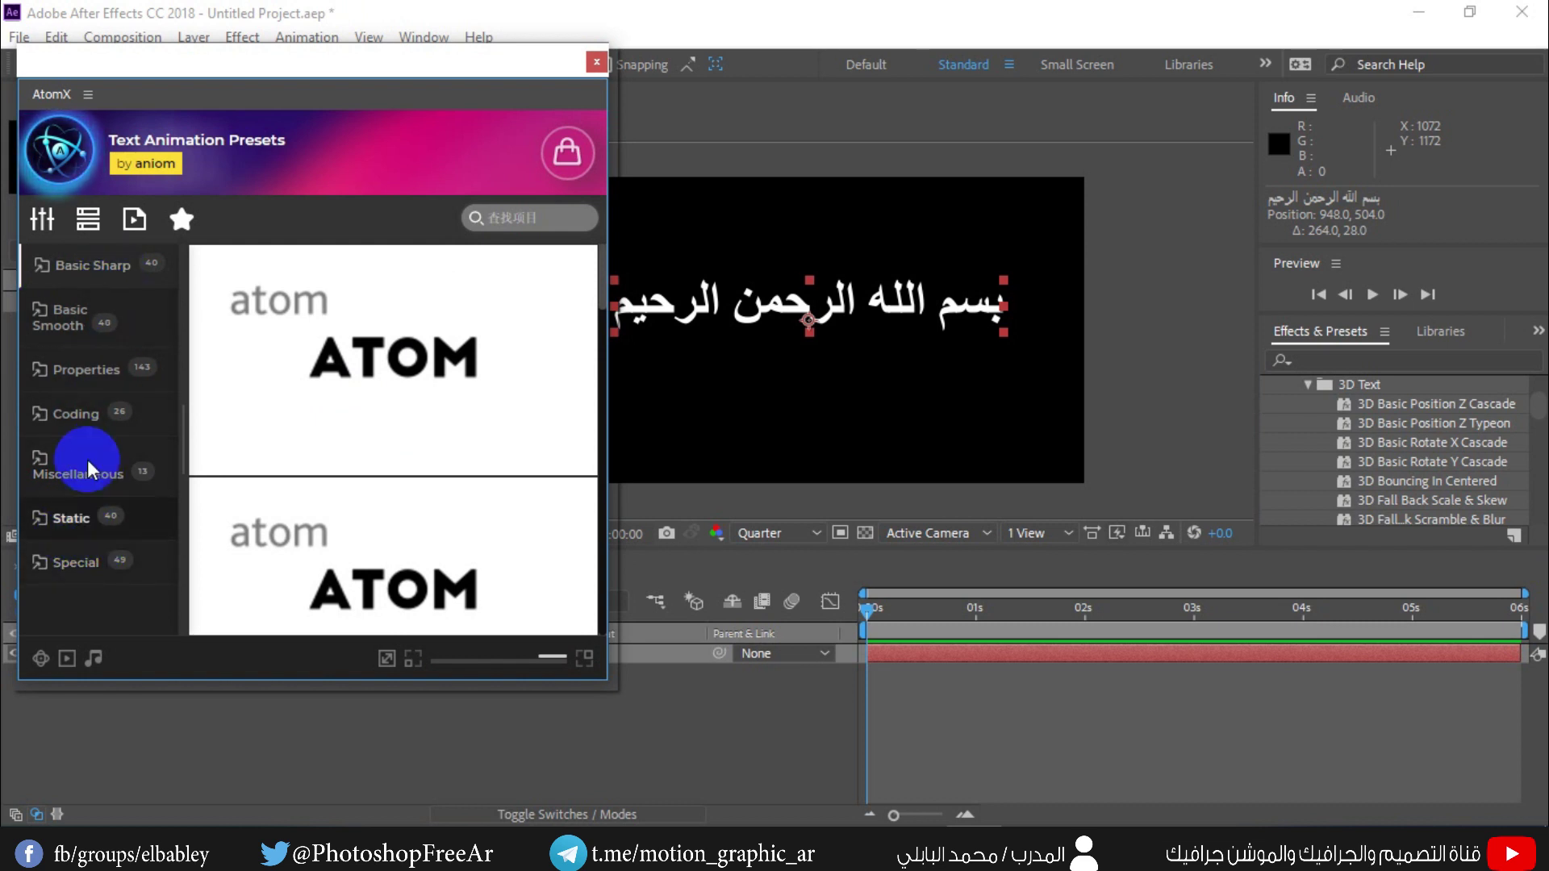
{"action": "left_click", "coordinate": [97, 274]}
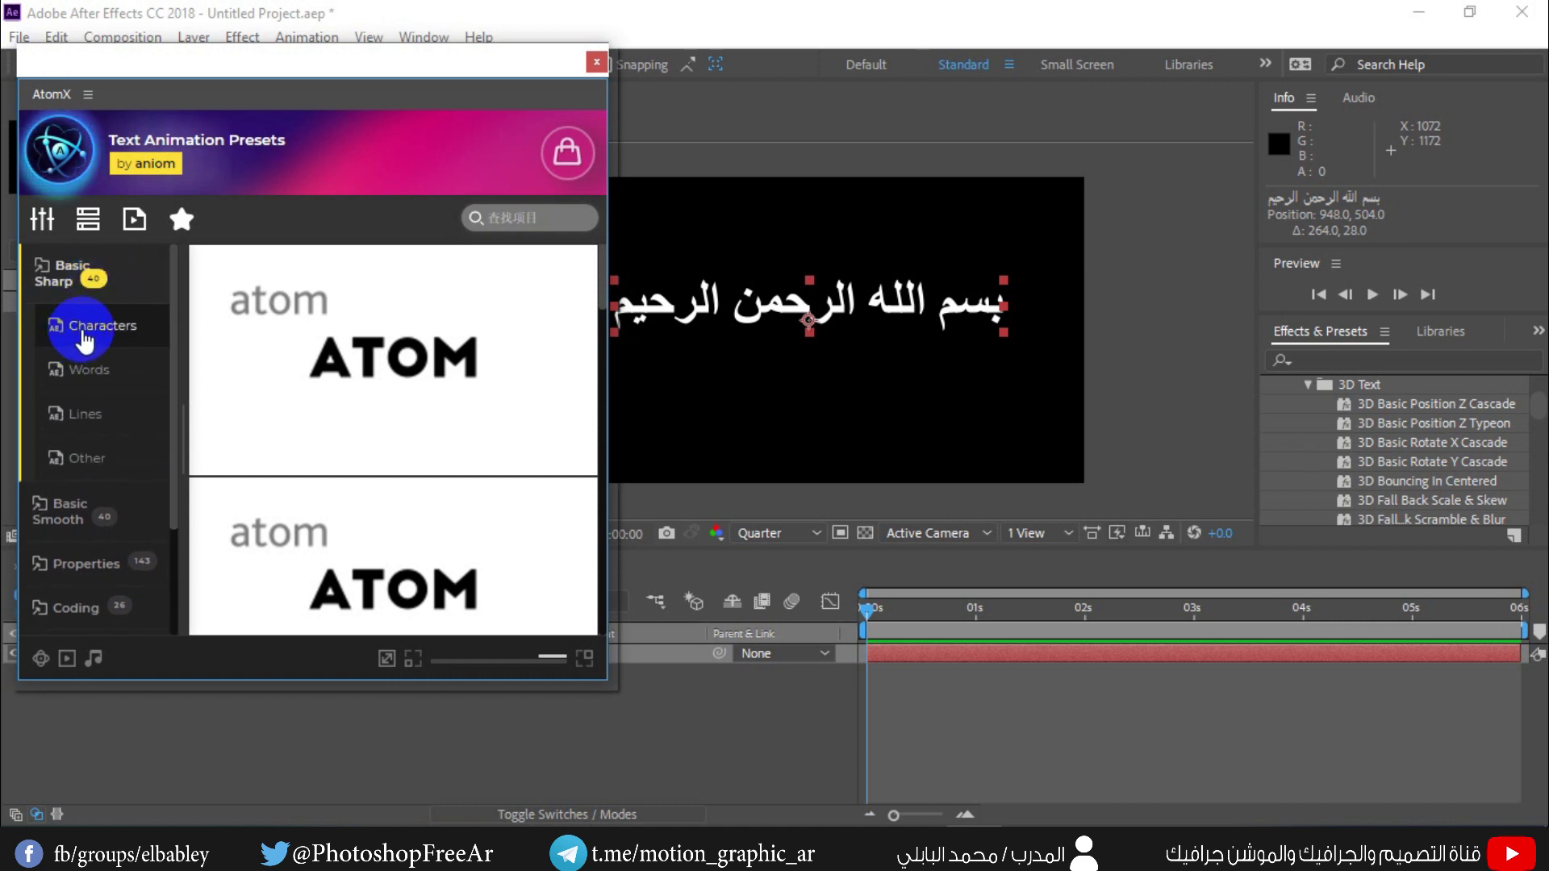
{"action": "left_click", "coordinate": [85, 341]}
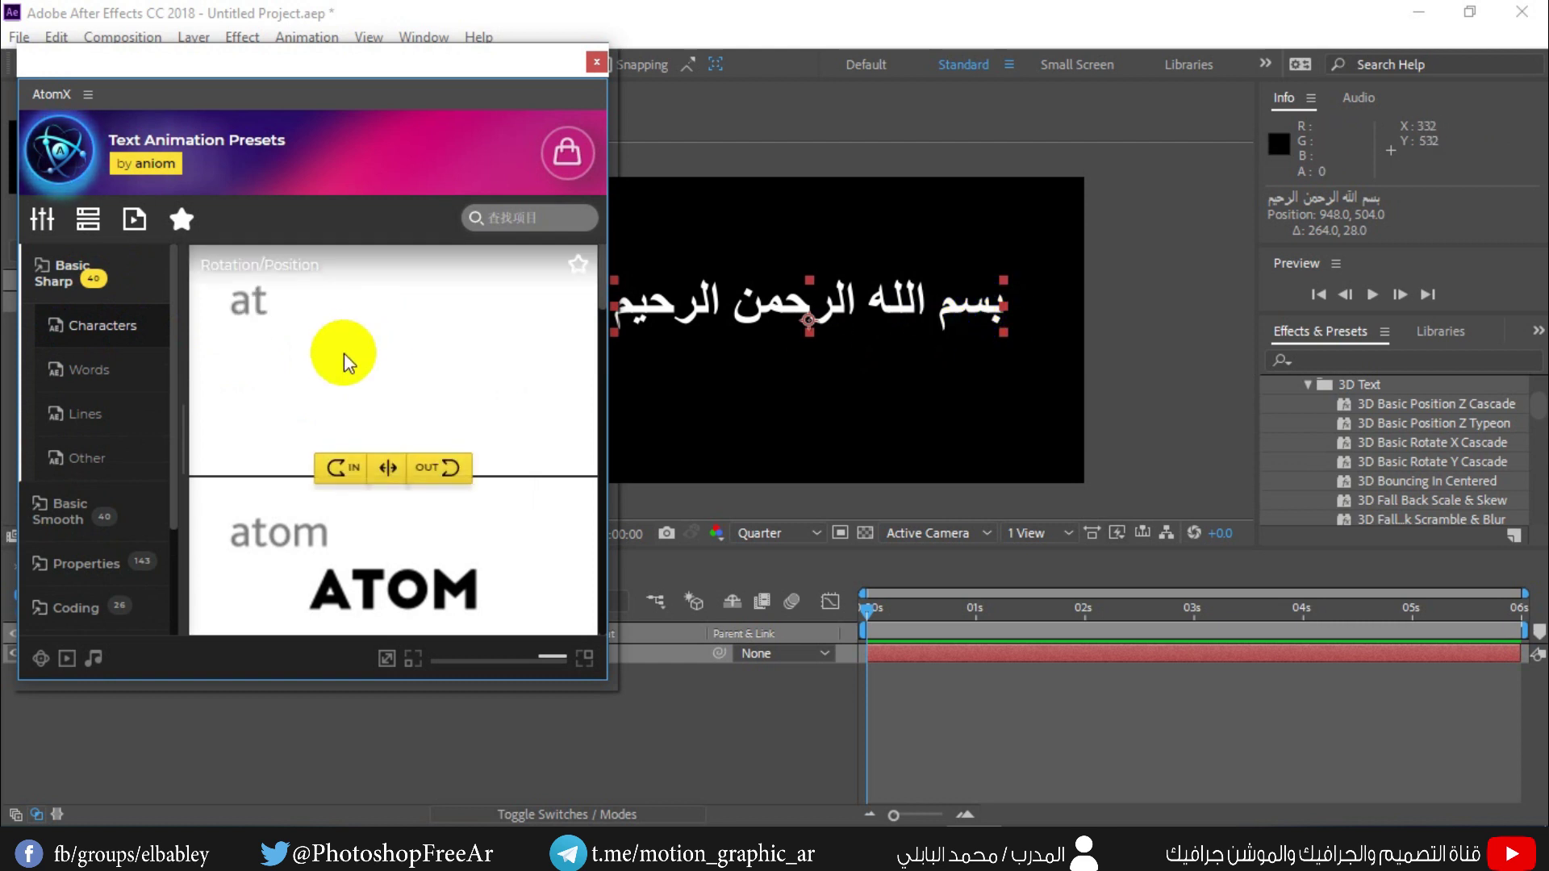
{"action": "left_click", "coordinate": [112, 329]}
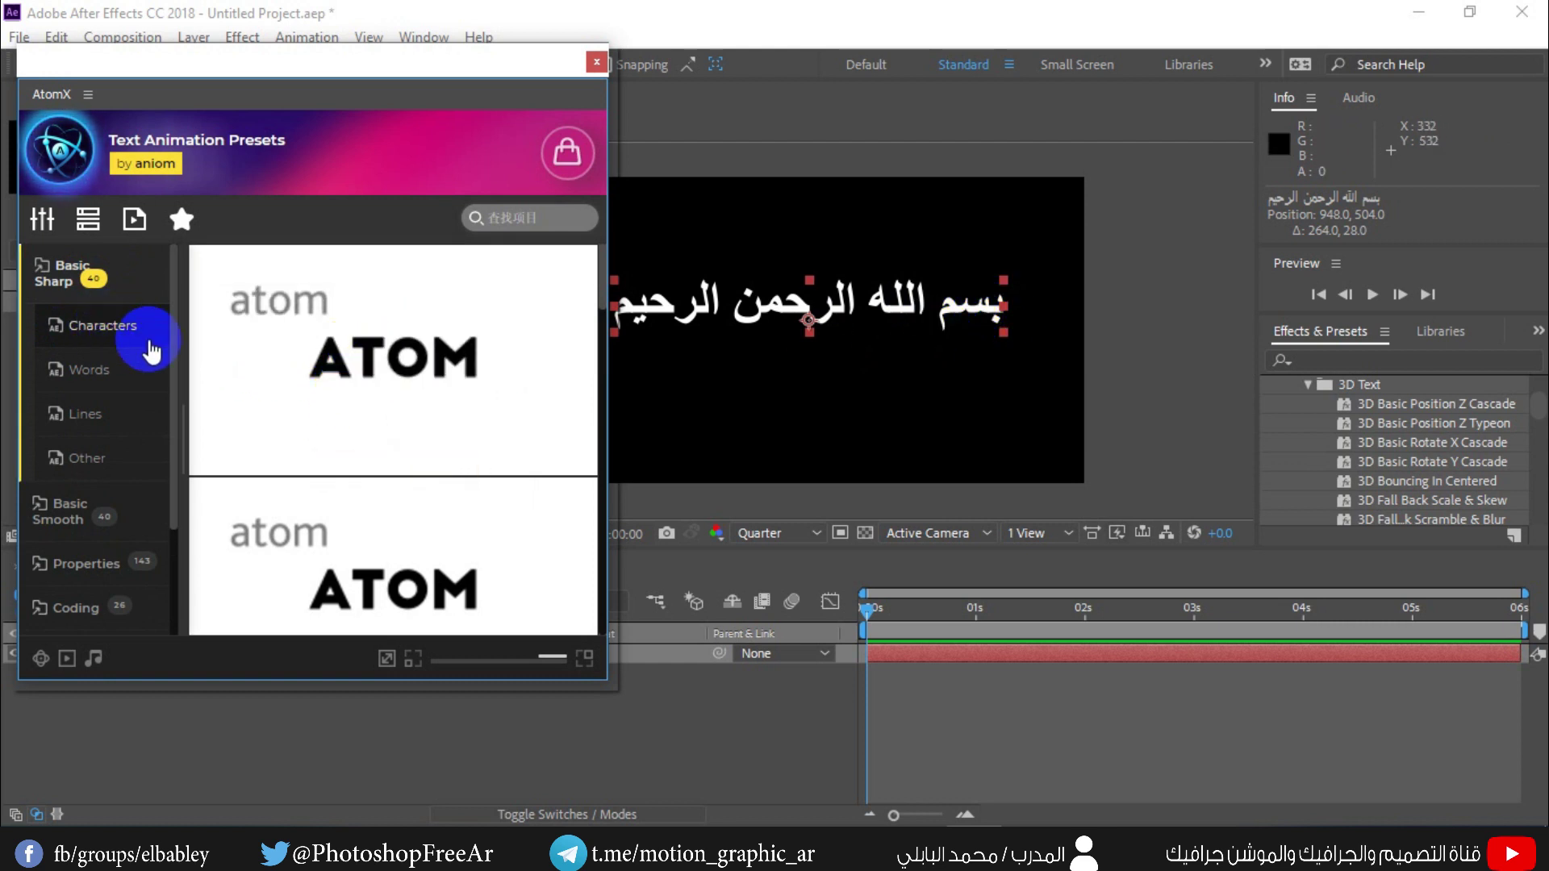
{"action": "mouse_move", "coordinate": [329, 363]}
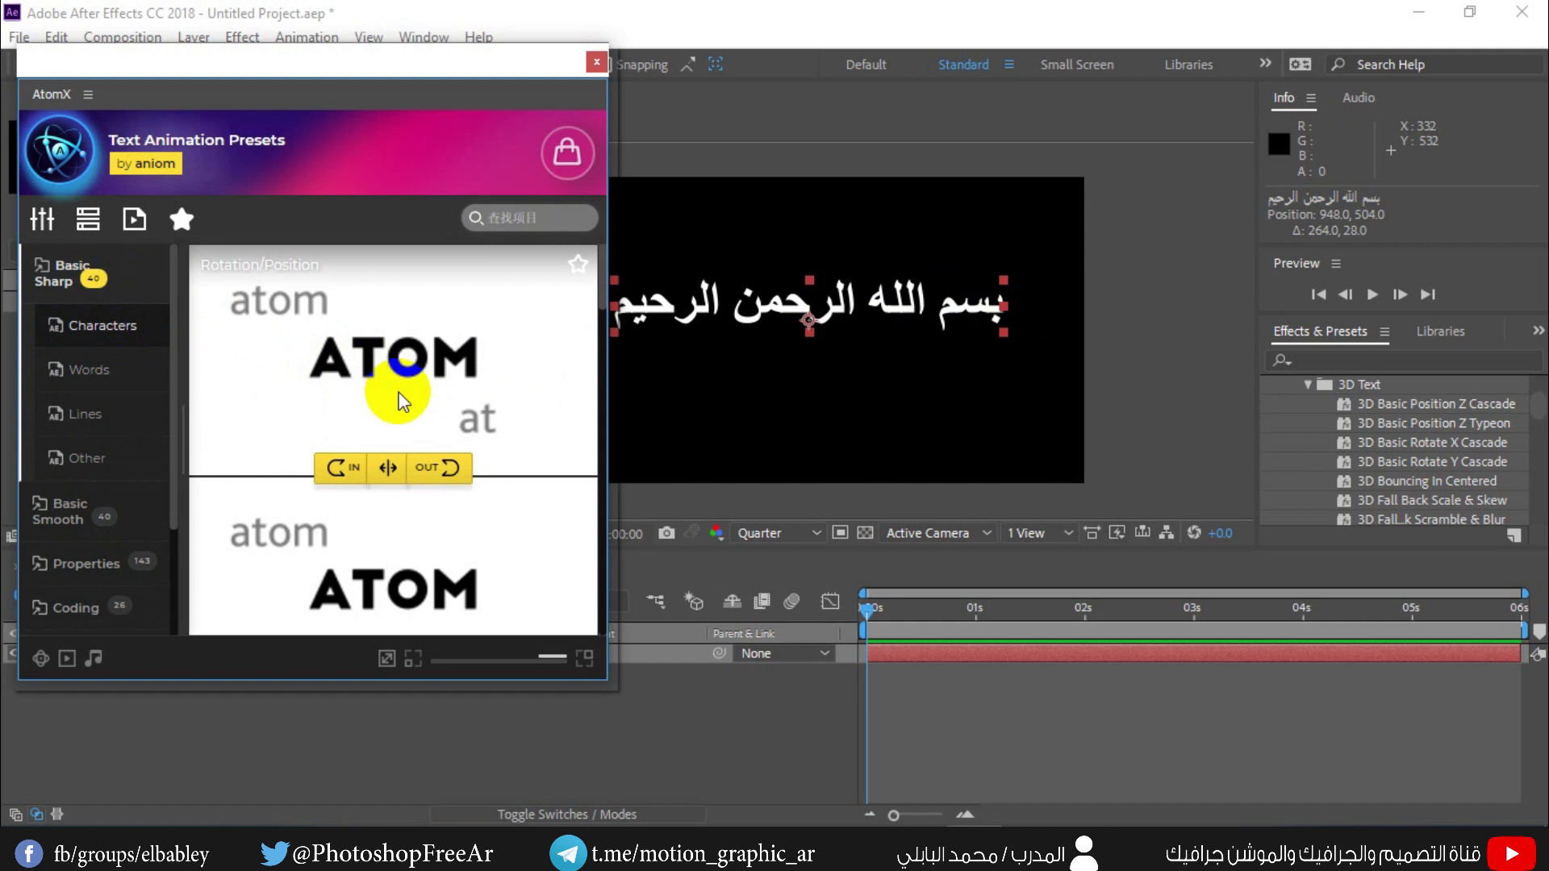
Browse Basic Sharp's Words, Lines and Other presets, then collapse the category
{"action": "left_click", "coordinate": [110, 374]}
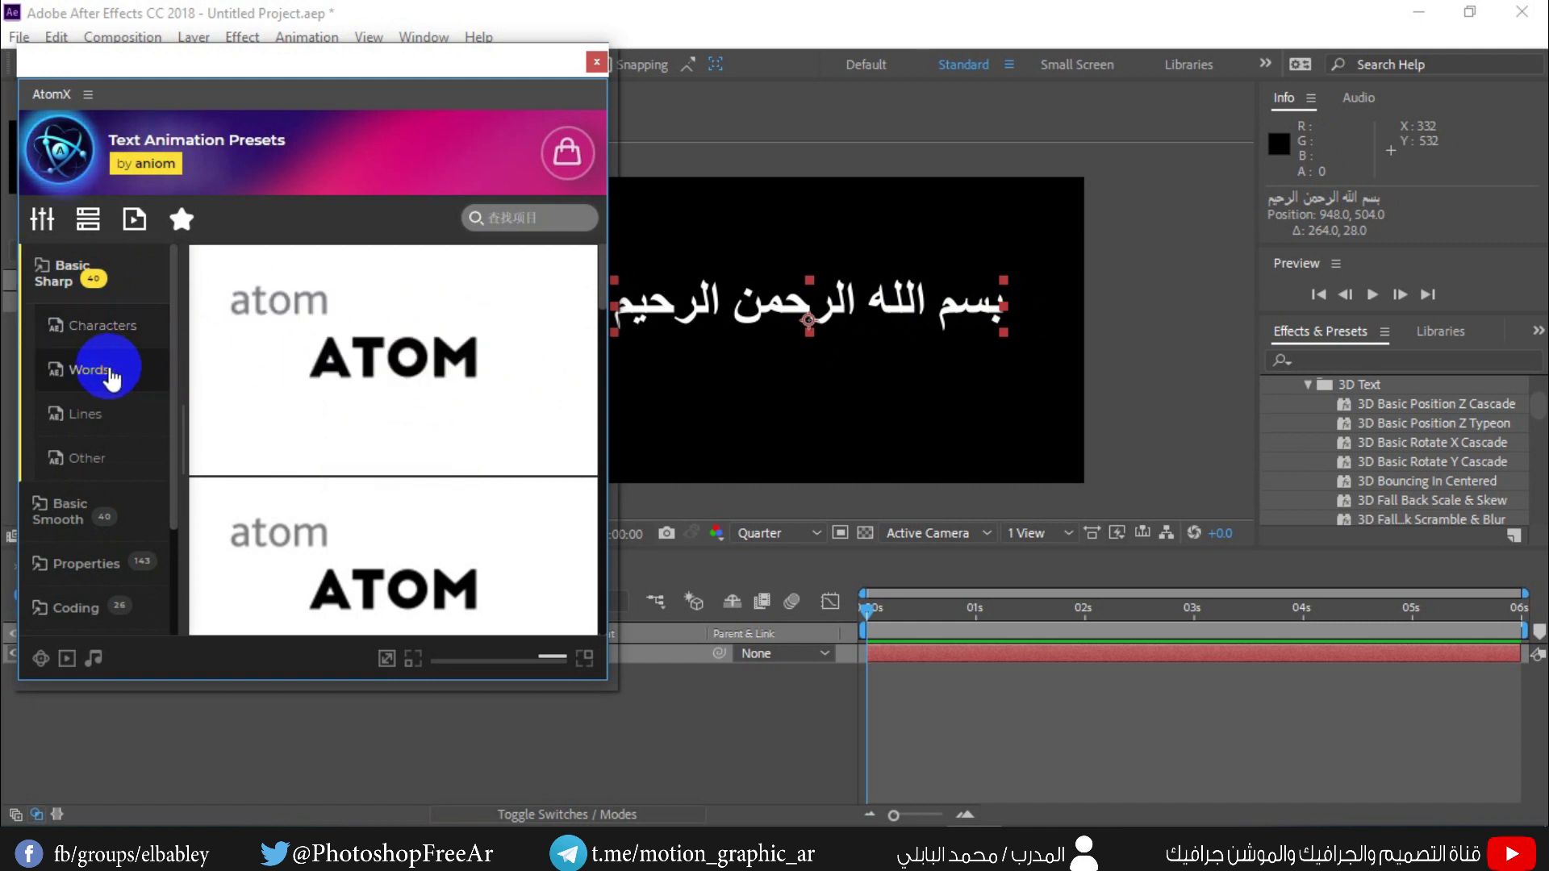
{"action": "mouse_move", "coordinate": [333, 383]}
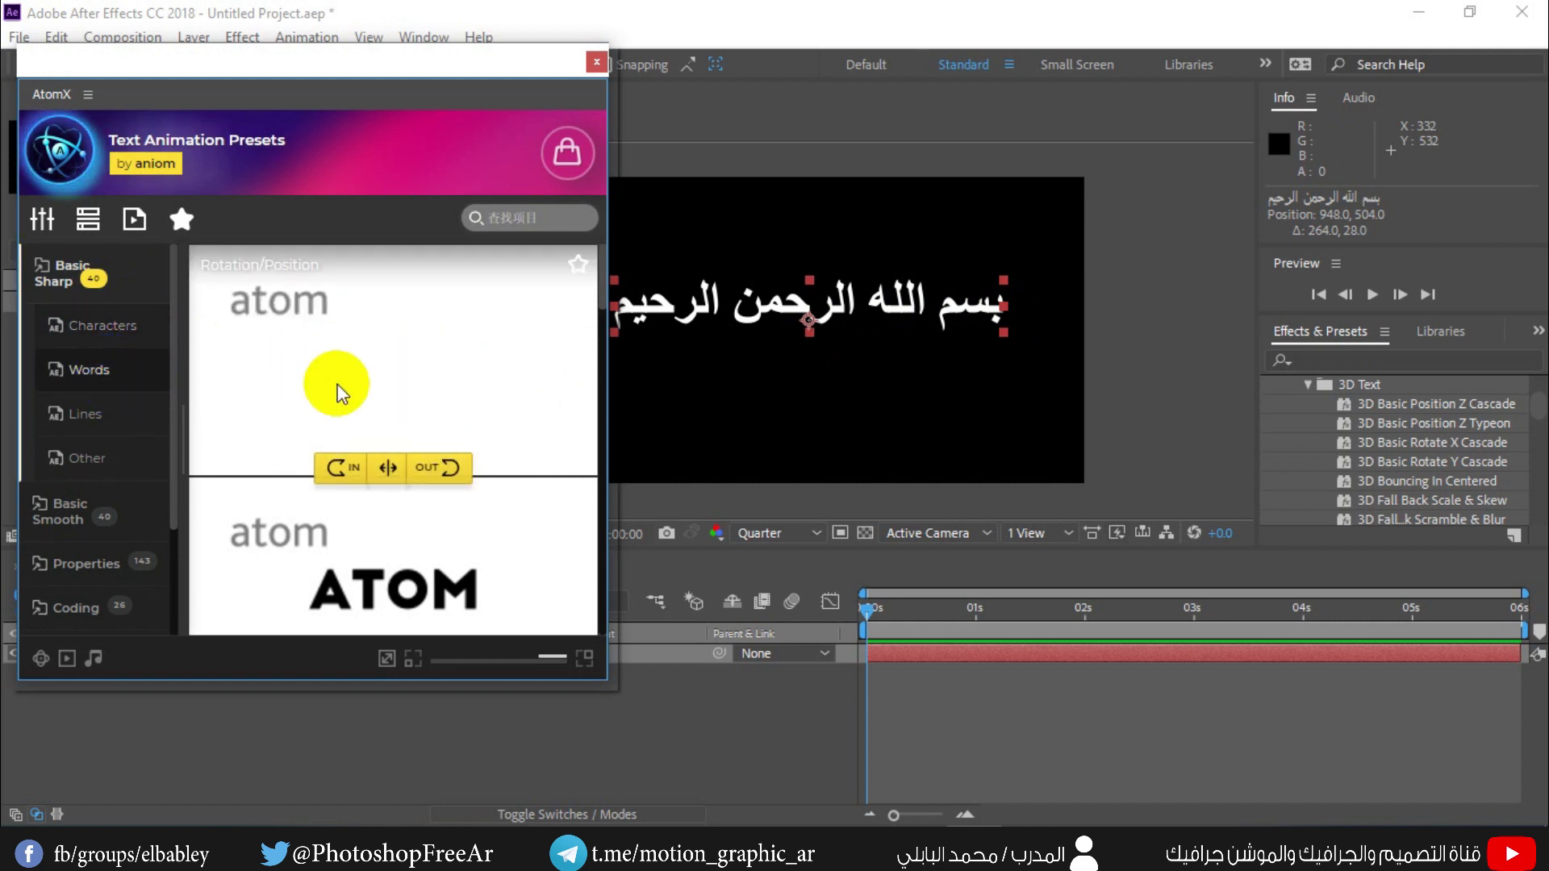
{"action": "left_click", "coordinate": [100, 418]}
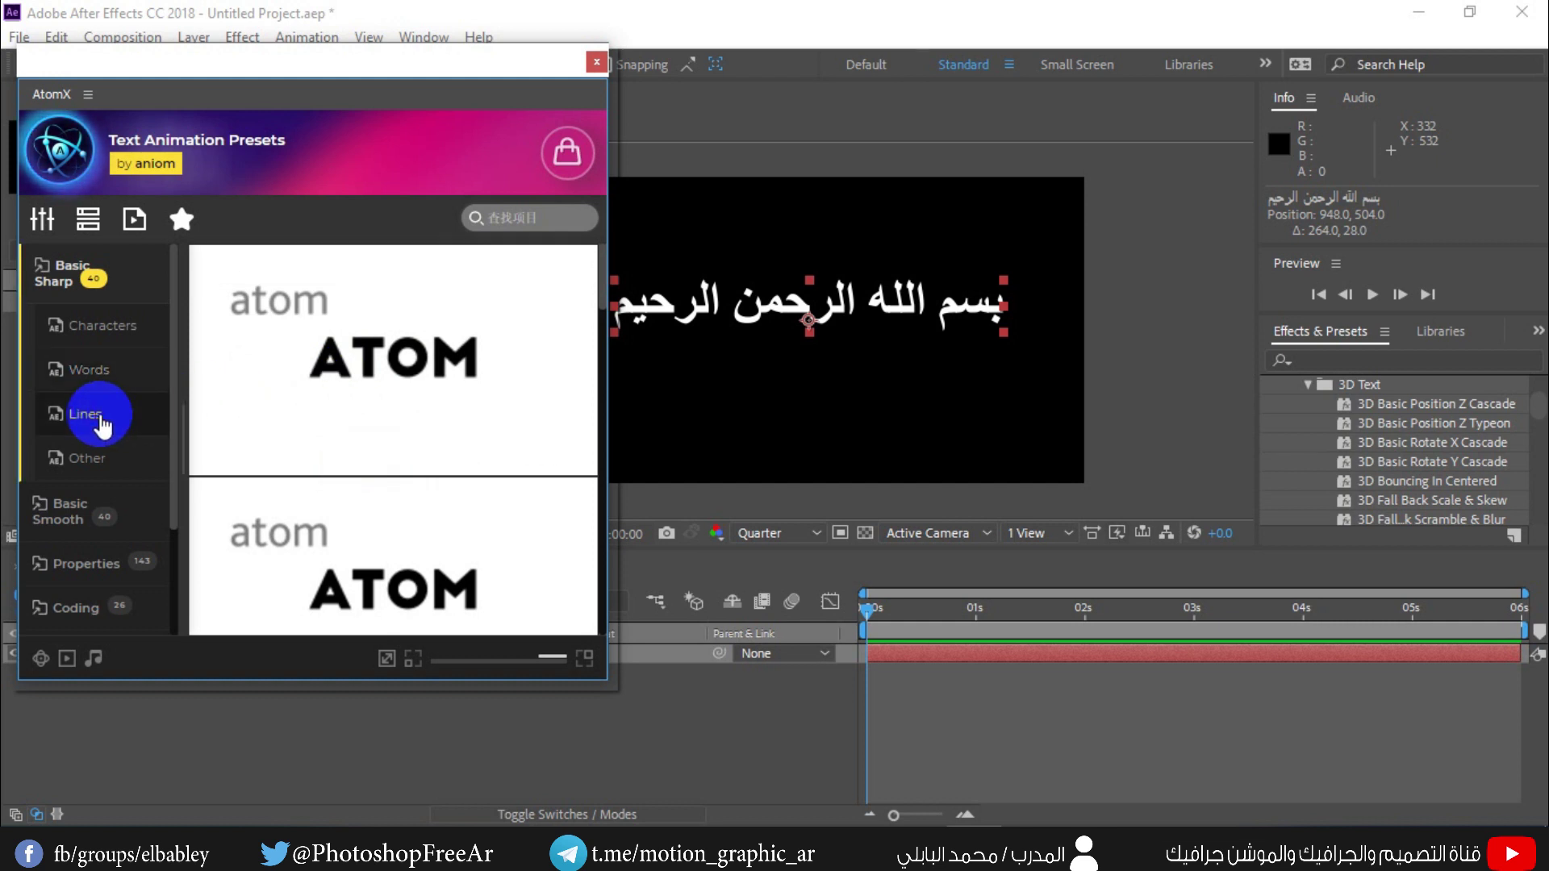
{"action": "mouse_move", "coordinate": [380, 353]}
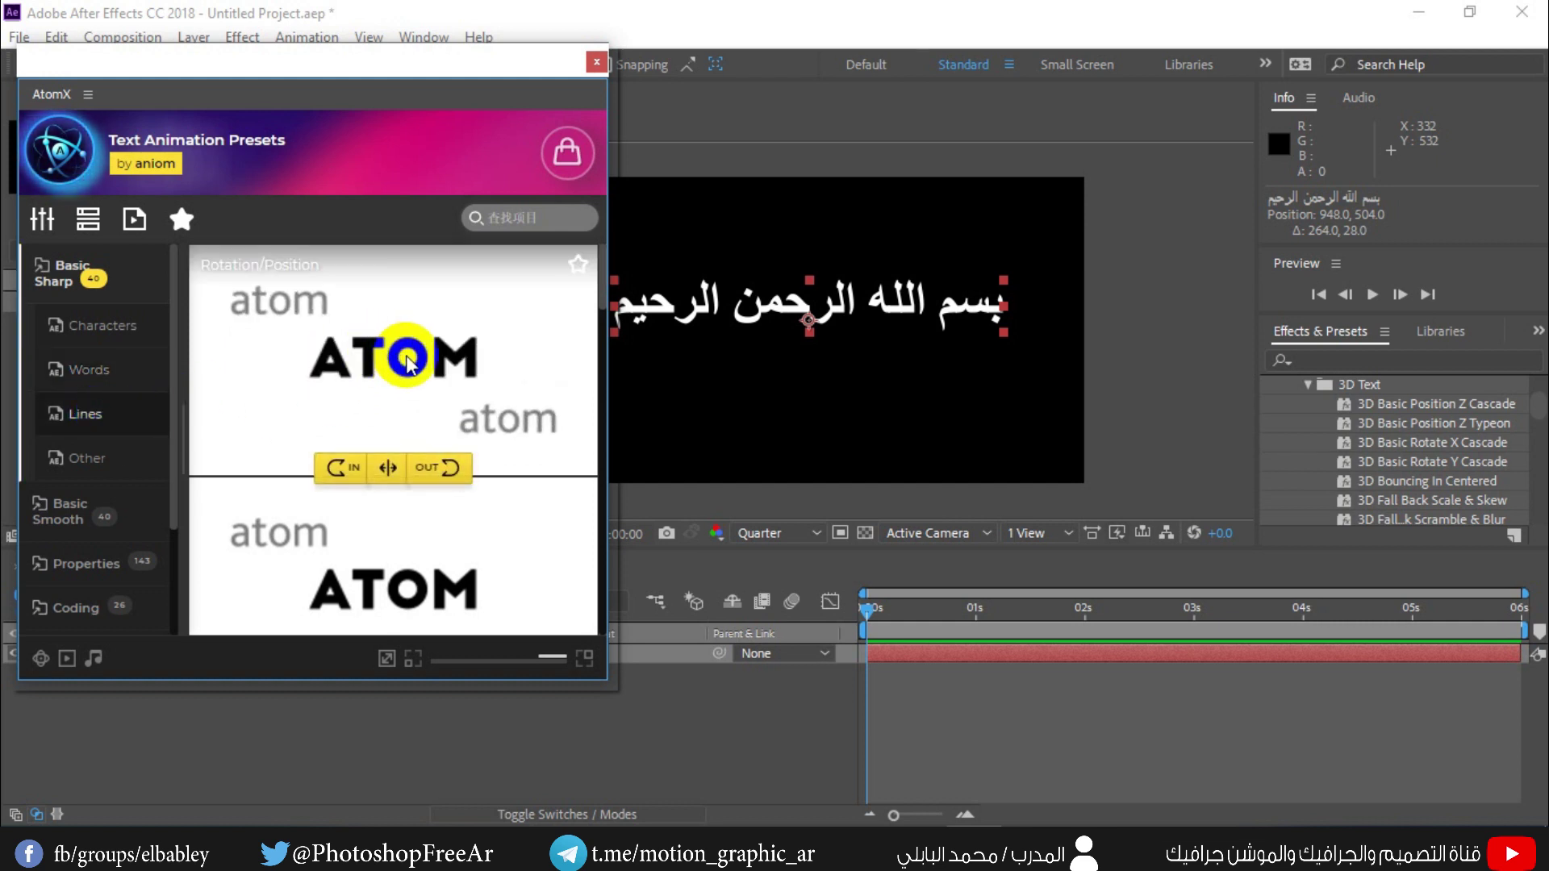
{"action": "left_click", "coordinate": [110, 459]}
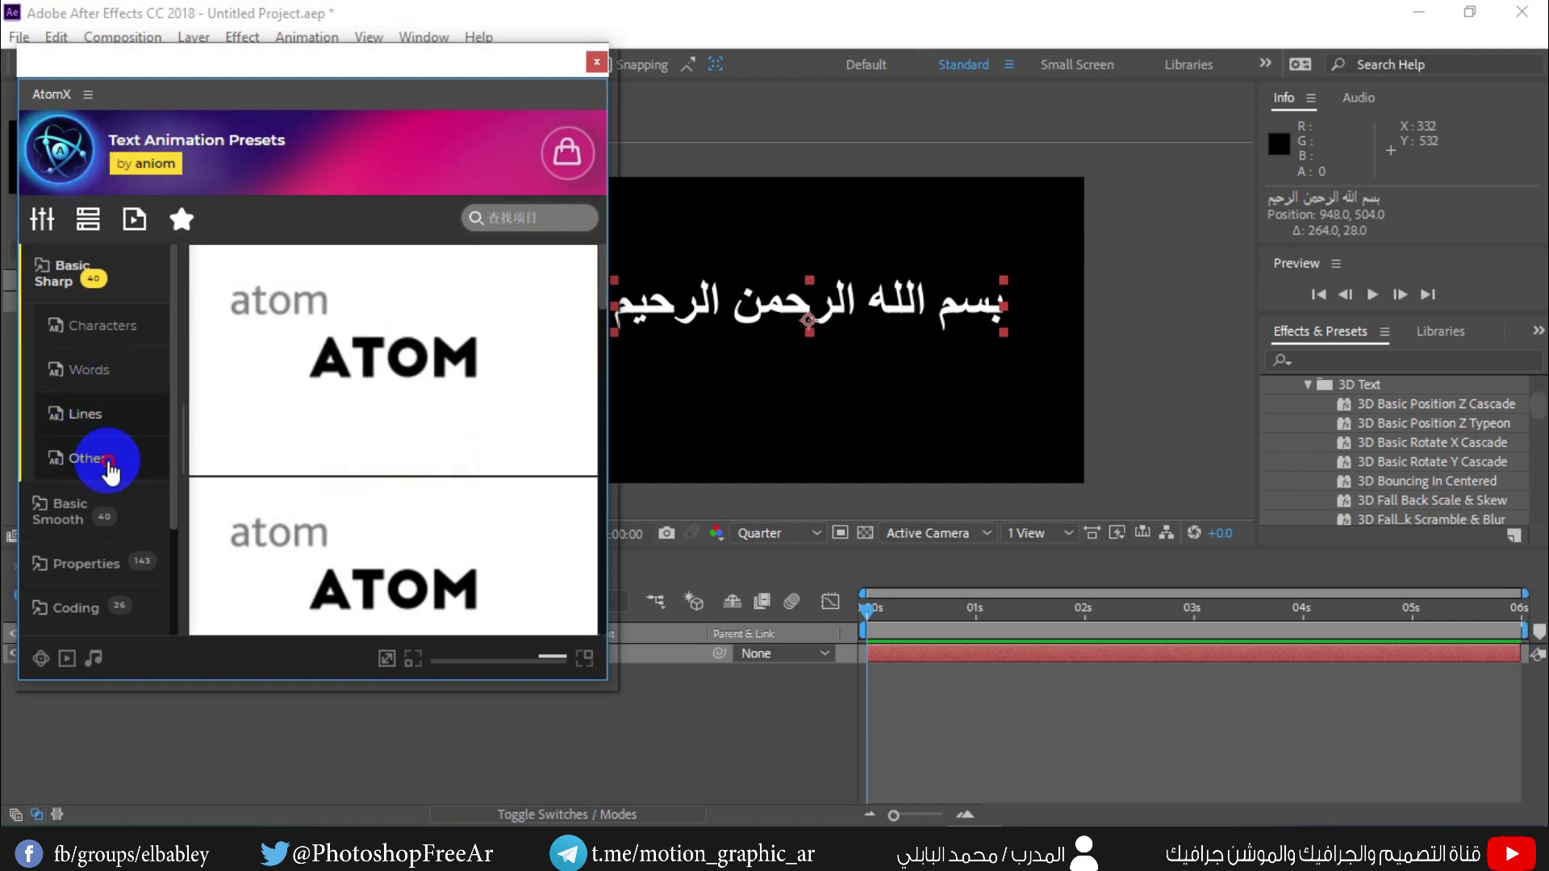
{"action": "left_click", "coordinate": [89, 466]}
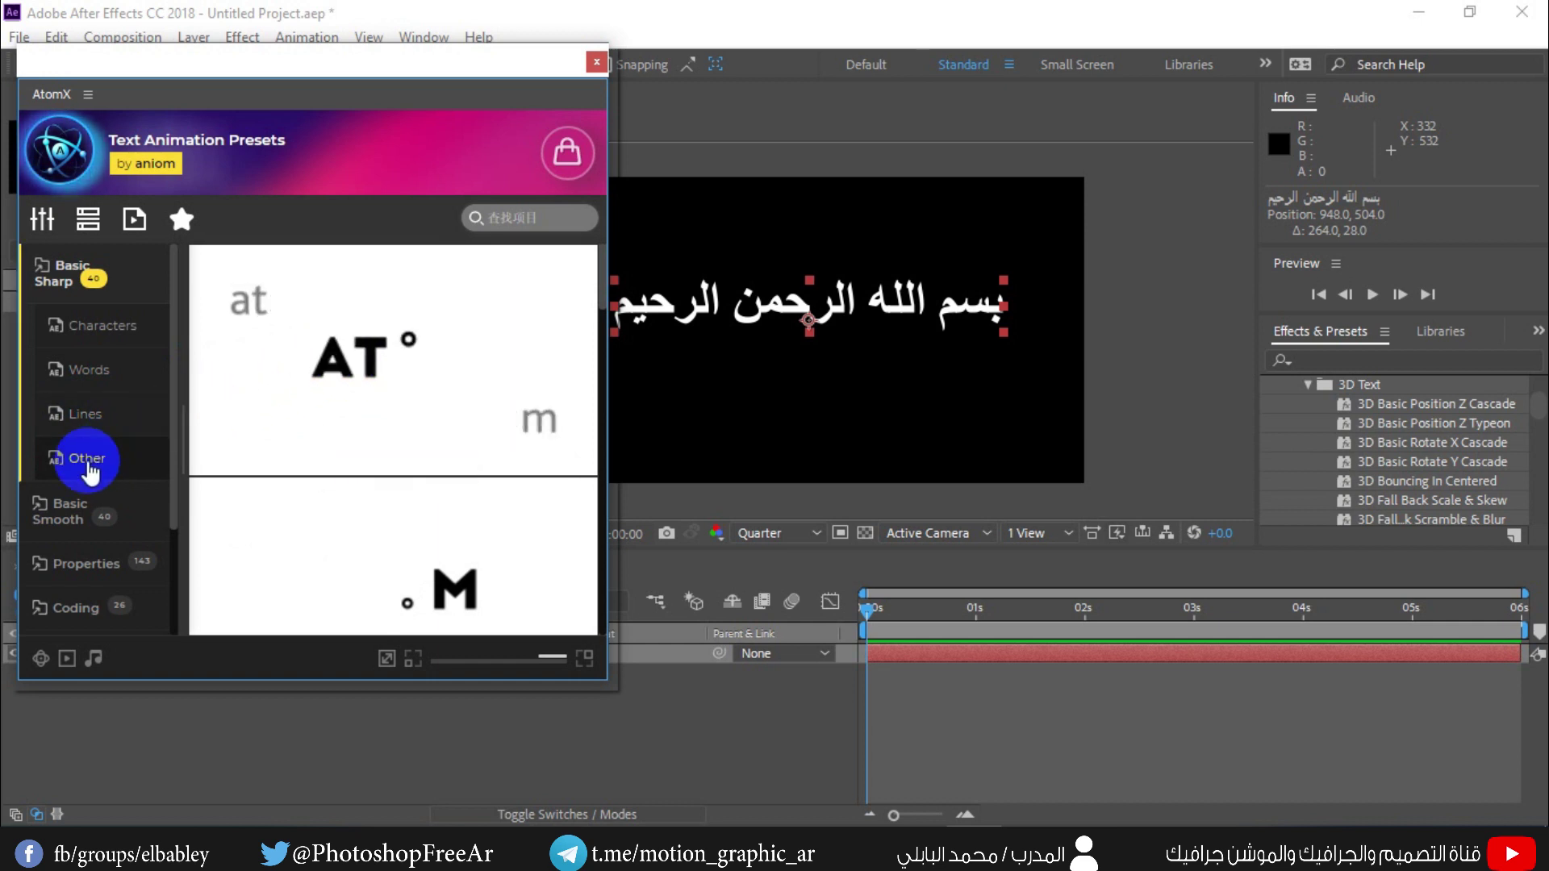
{"action": "left_click", "coordinate": [53, 274]}
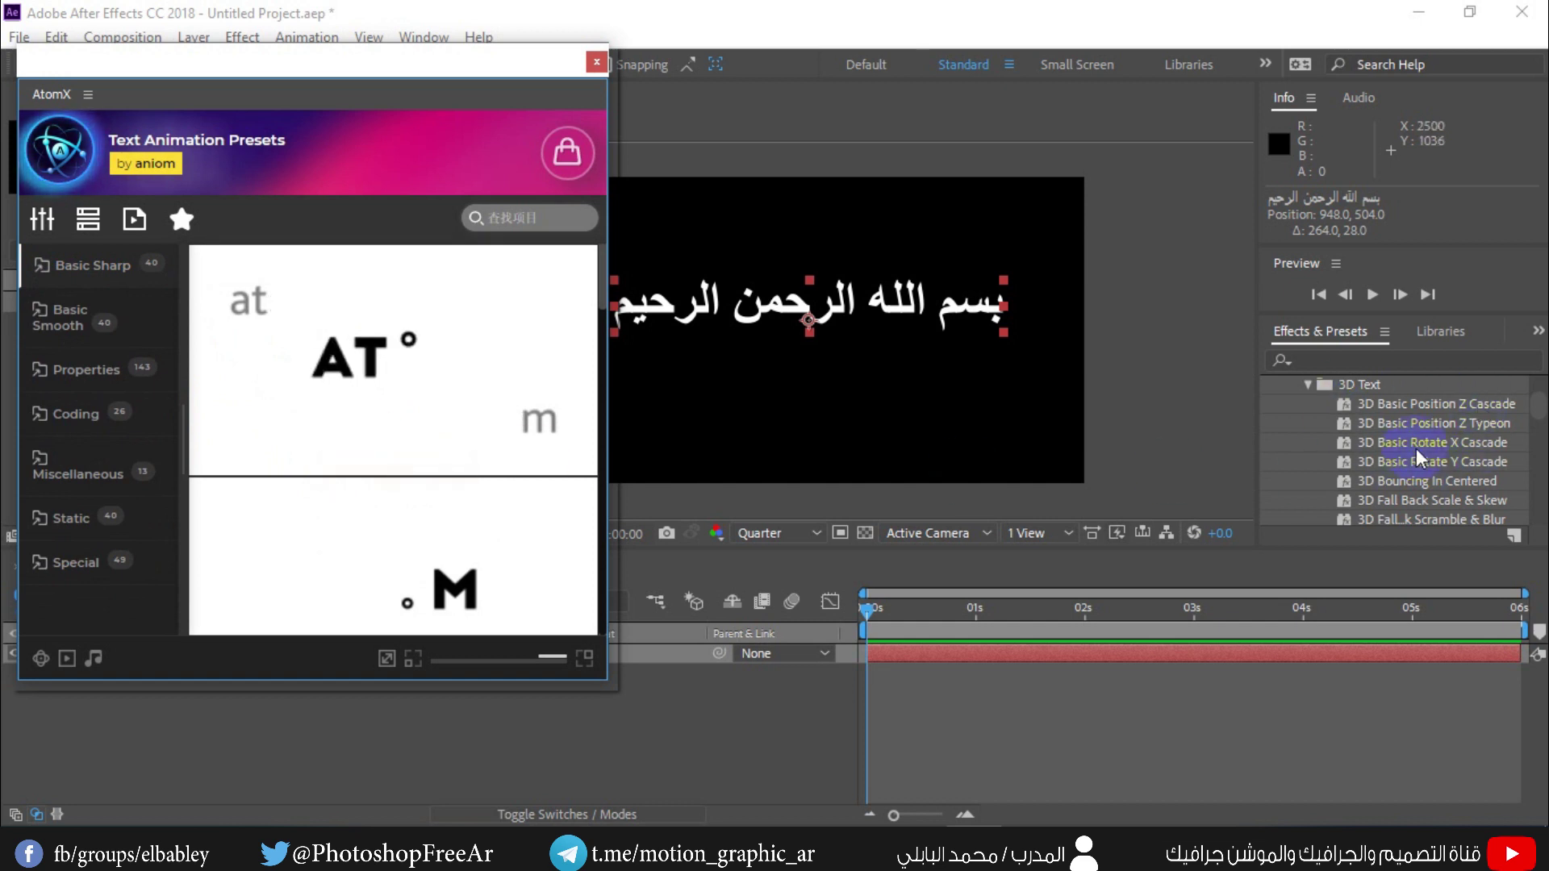
{"action": "mouse_move", "coordinate": [380, 405]}
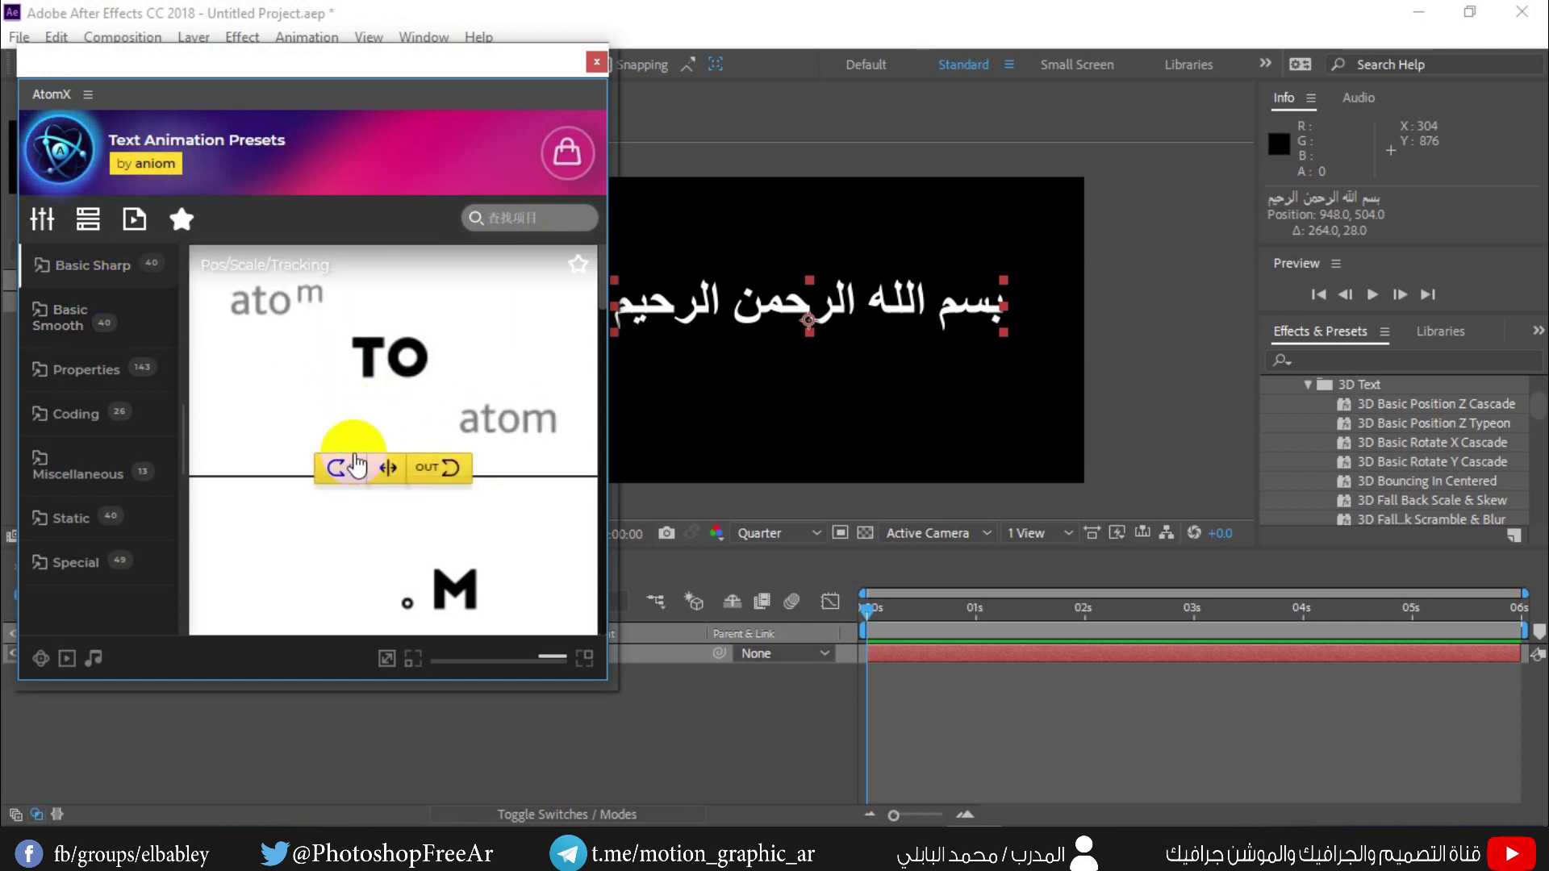
Reposition the AtomX window and apply the first Other preset as the Arabic text's IN animation
{"action": "left_click", "coordinate": [344, 476]}
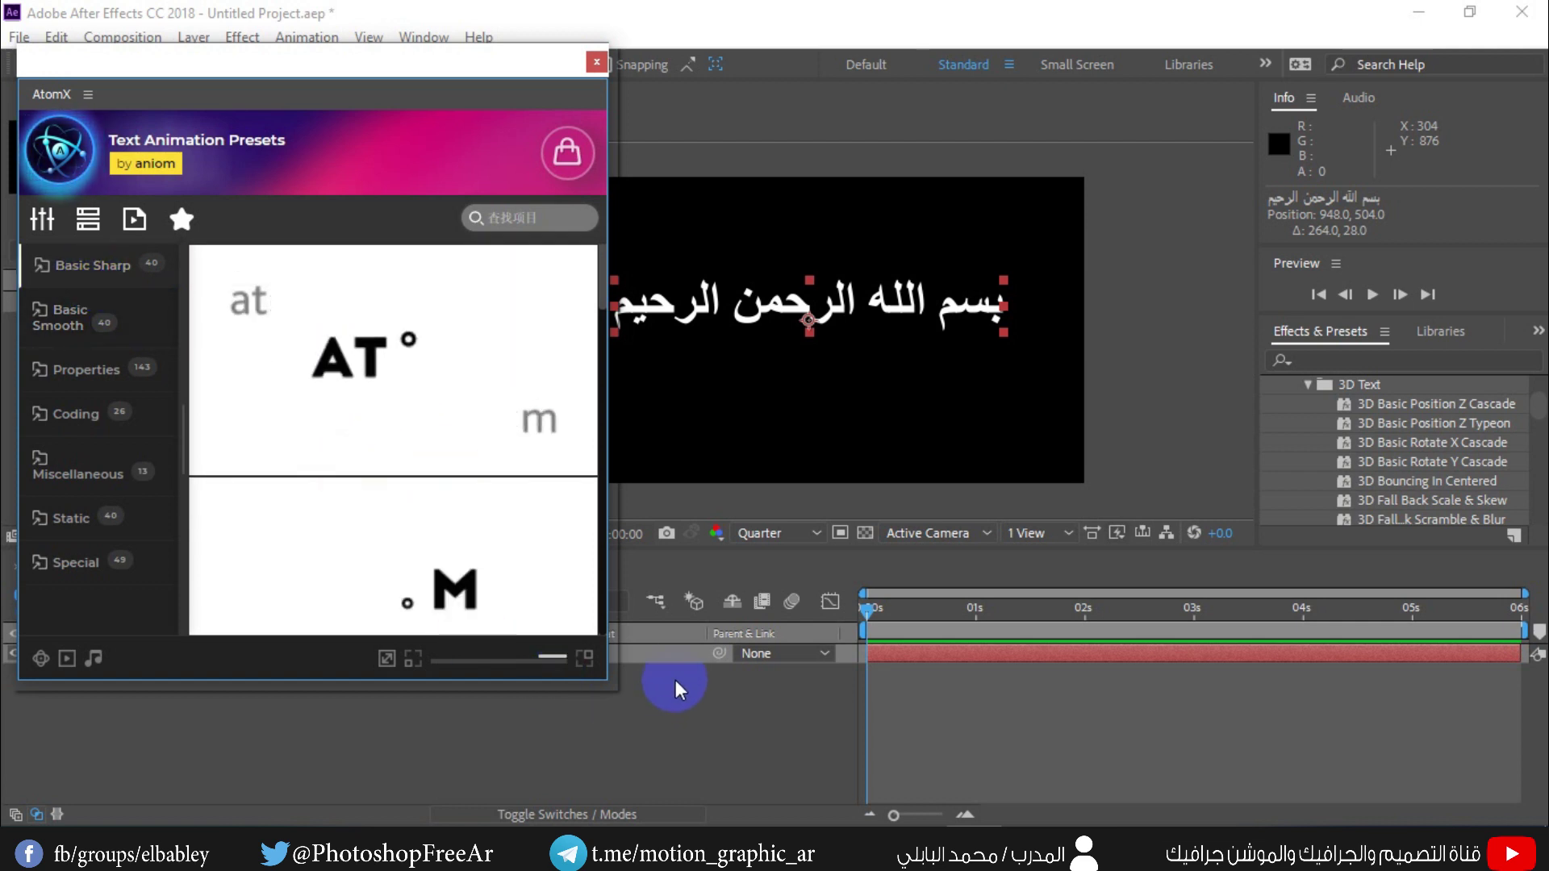
{"action": "left_click", "coordinate": [626, 660]}
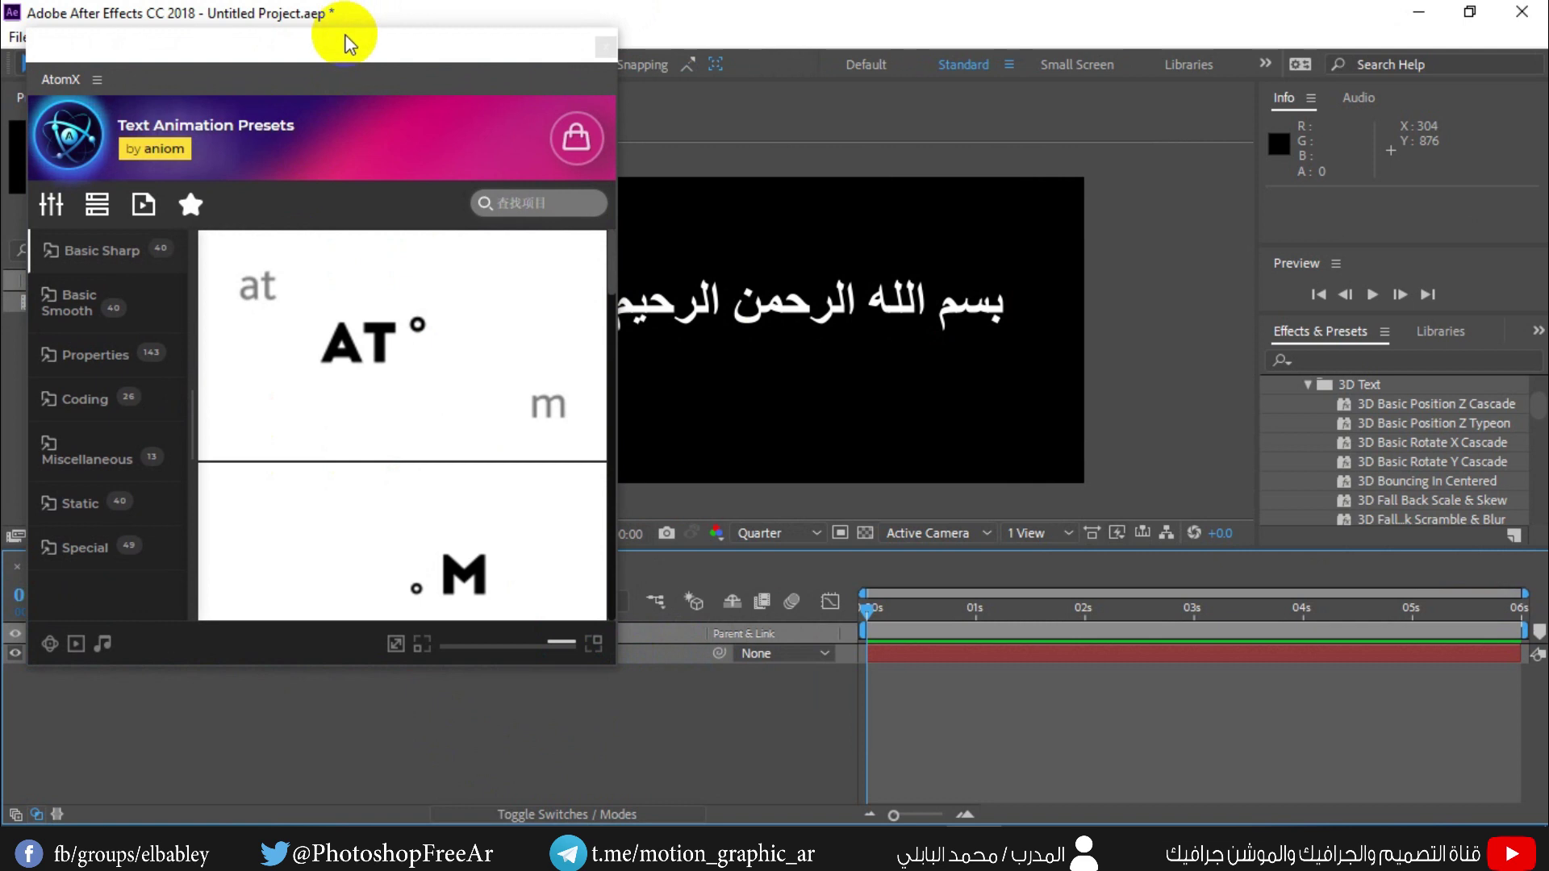
{"action": "mouse_move", "coordinate": [347, 42]}
{"action": "left_mouse_down"}
{"action": "mouse_move", "coordinate": [333, 77]}
{"action": "mouse_move", "coordinate": [333, 34]}
{"action": "left_mouse_up"}
{"action": "left_click", "coordinate": [245, 657]}
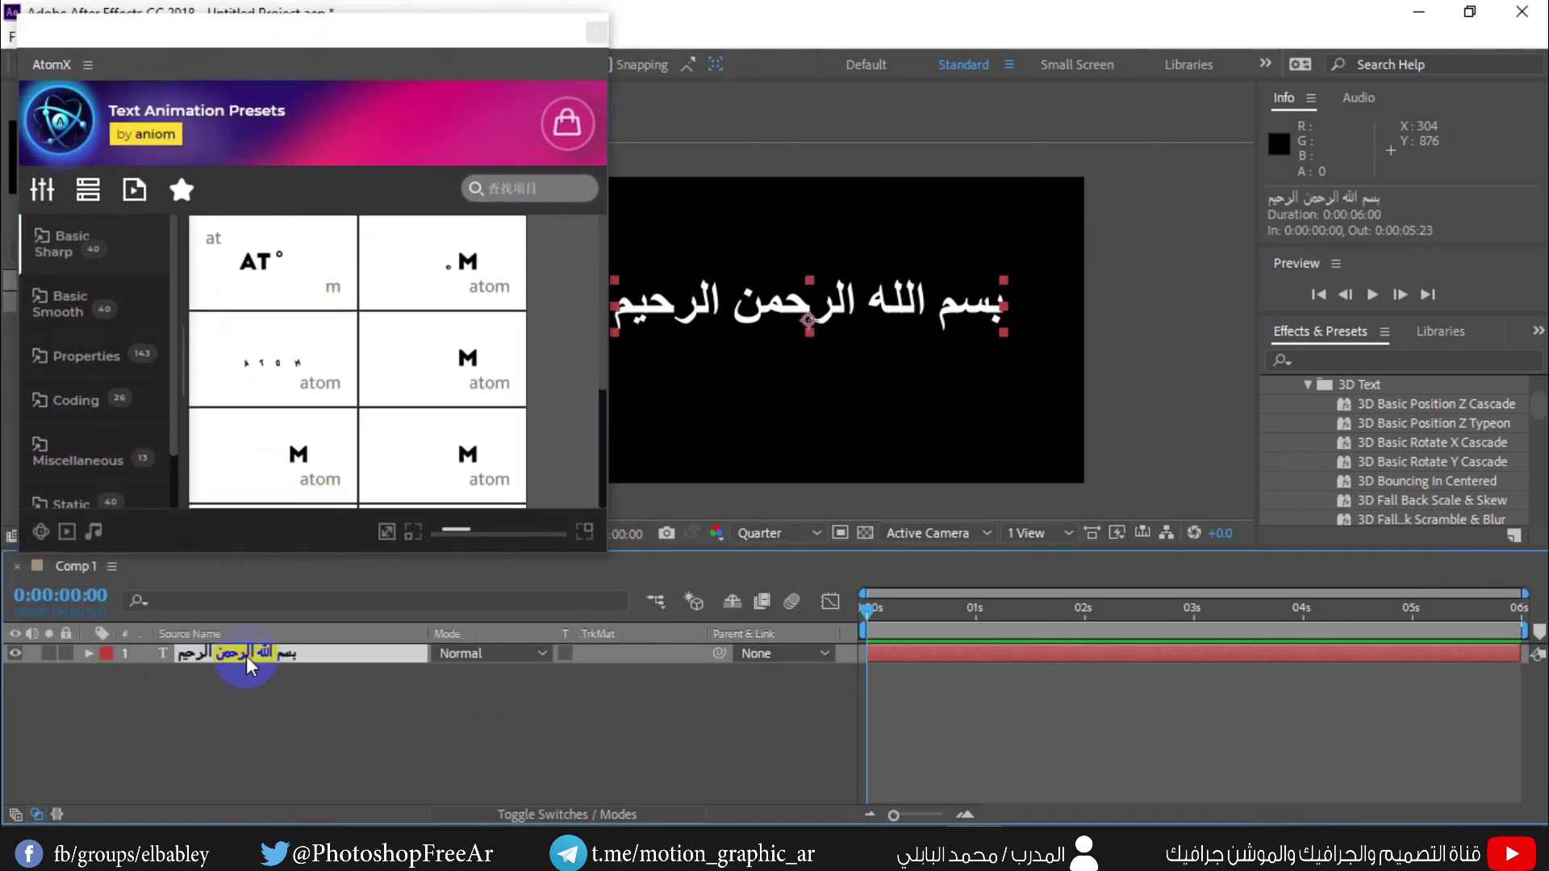
{"action": "mouse_move", "coordinate": [303, 254]}
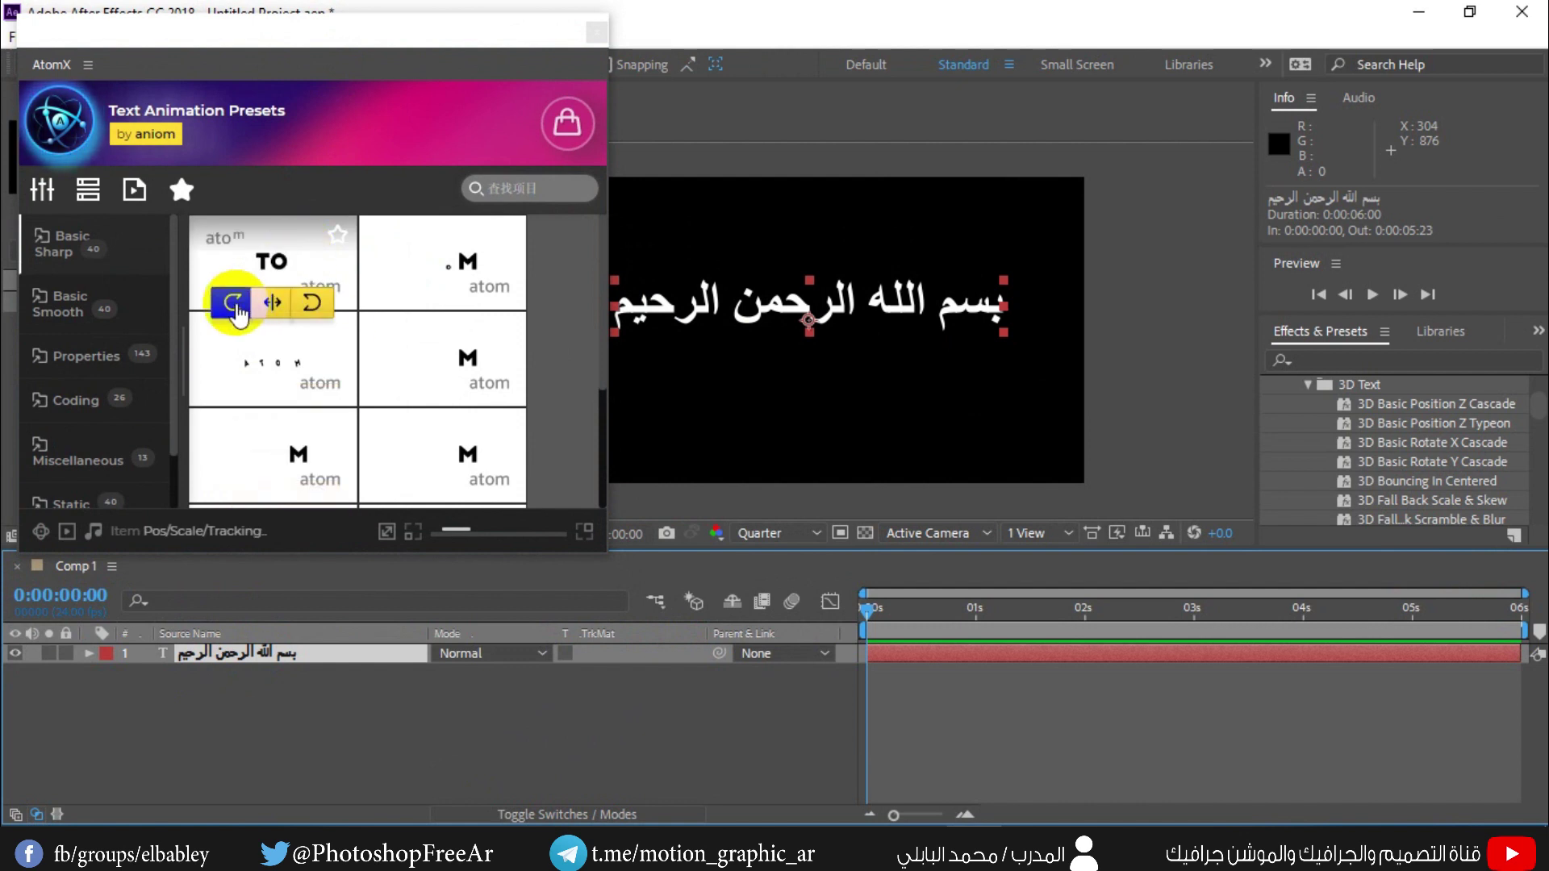
{"action": "left_click", "coordinate": [234, 308]}
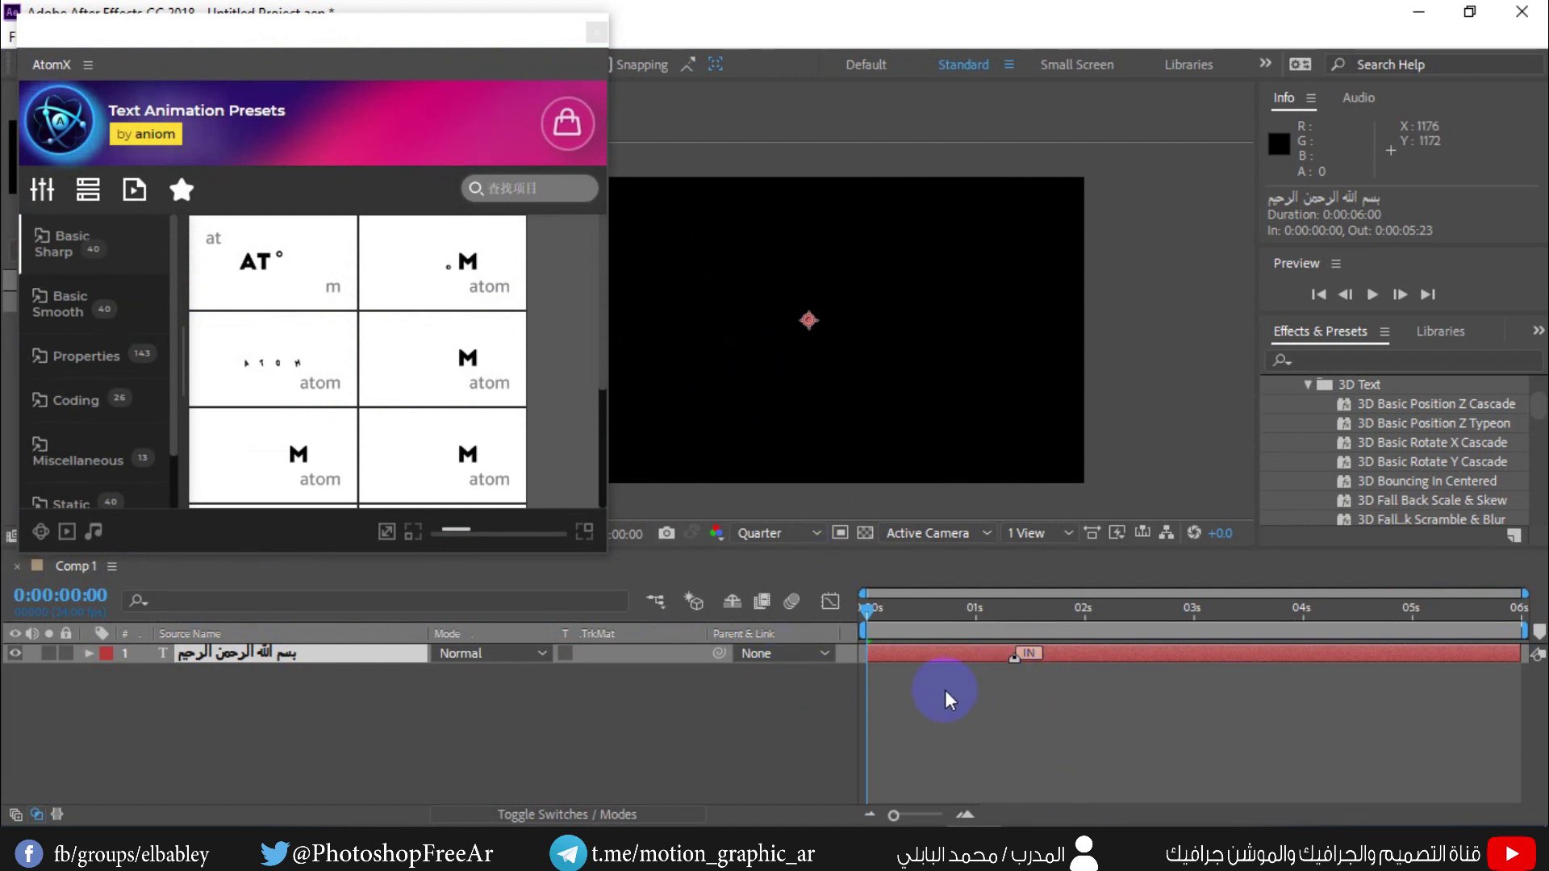
Preview the Basmala building in letter by letter from the start of the composition
{"action": "left_click", "coordinate": [1373, 295]}
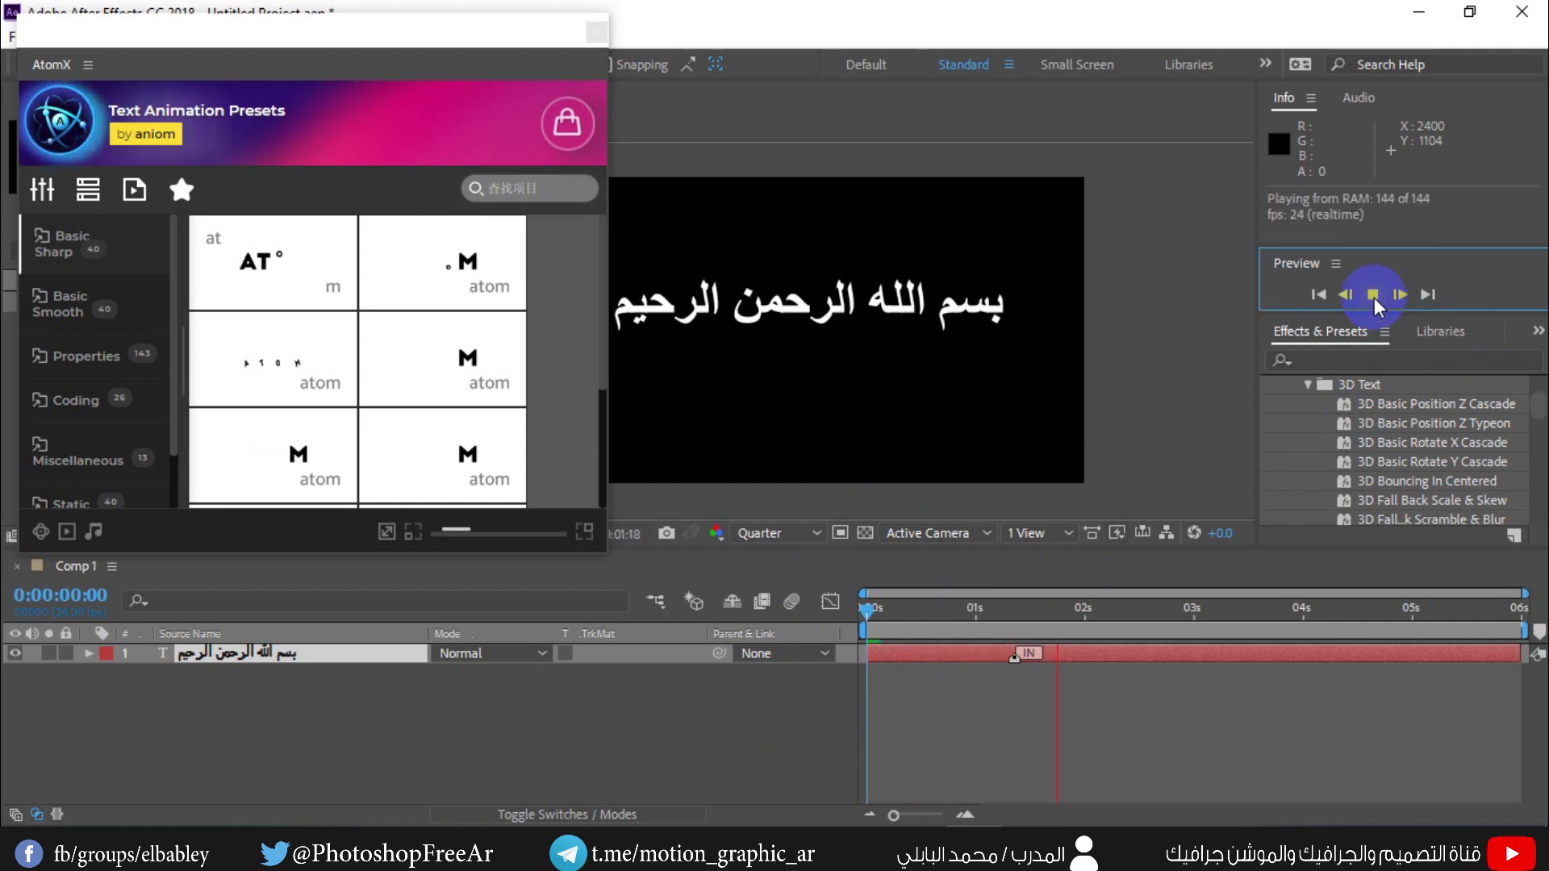
{"action": "left_click", "coordinate": [1373, 298]}
{"action": "left_click", "coordinate": [1318, 296]}
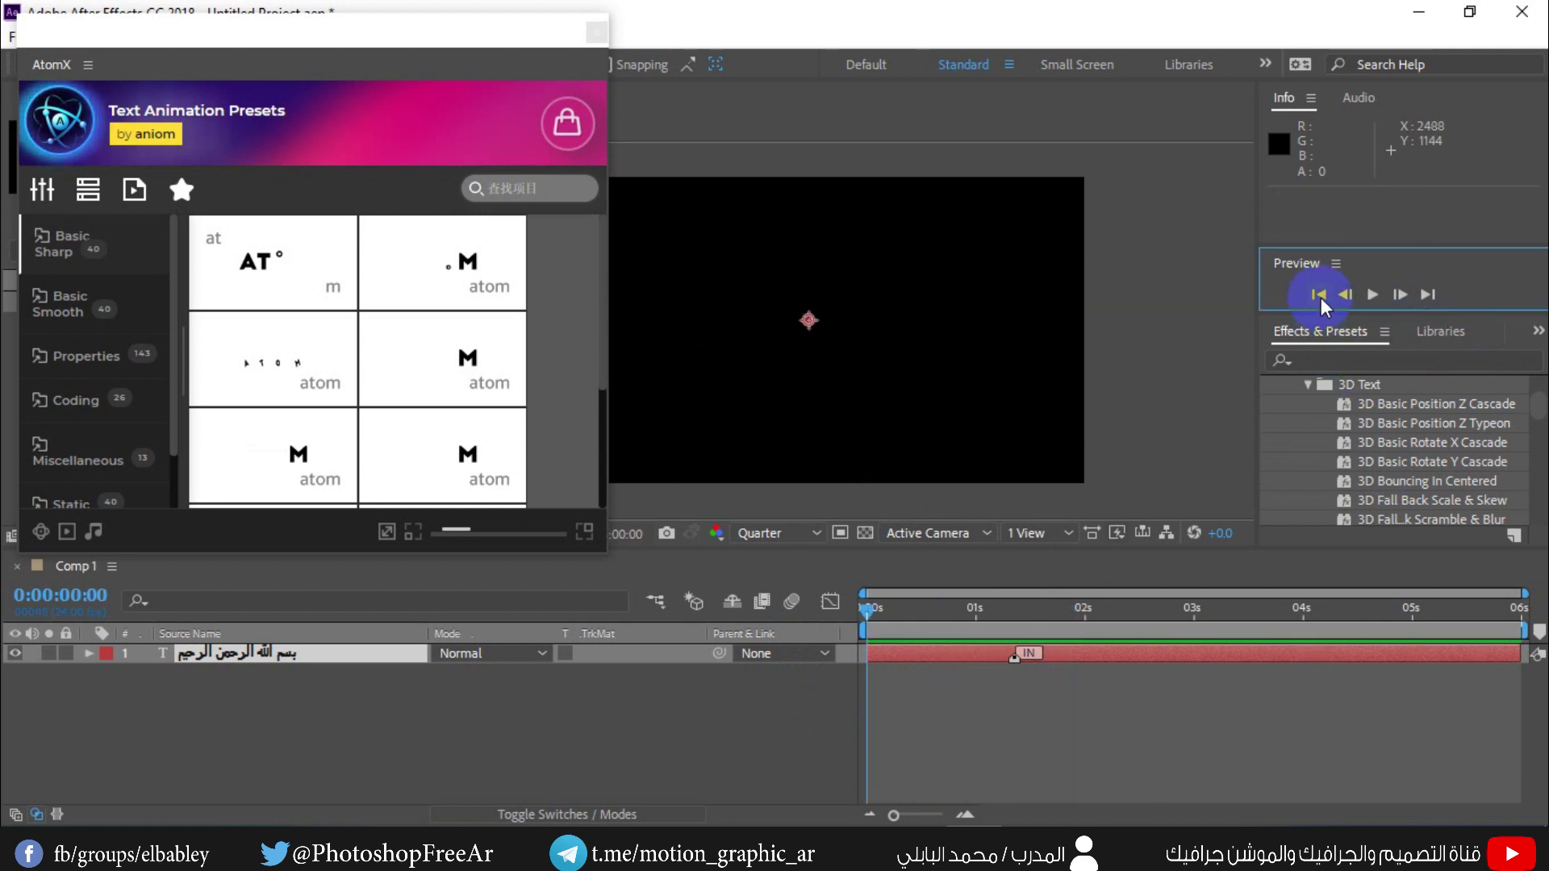
{"action": "left_click", "coordinate": [1373, 298]}
{"action": "left_click", "coordinate": [795, 664]}
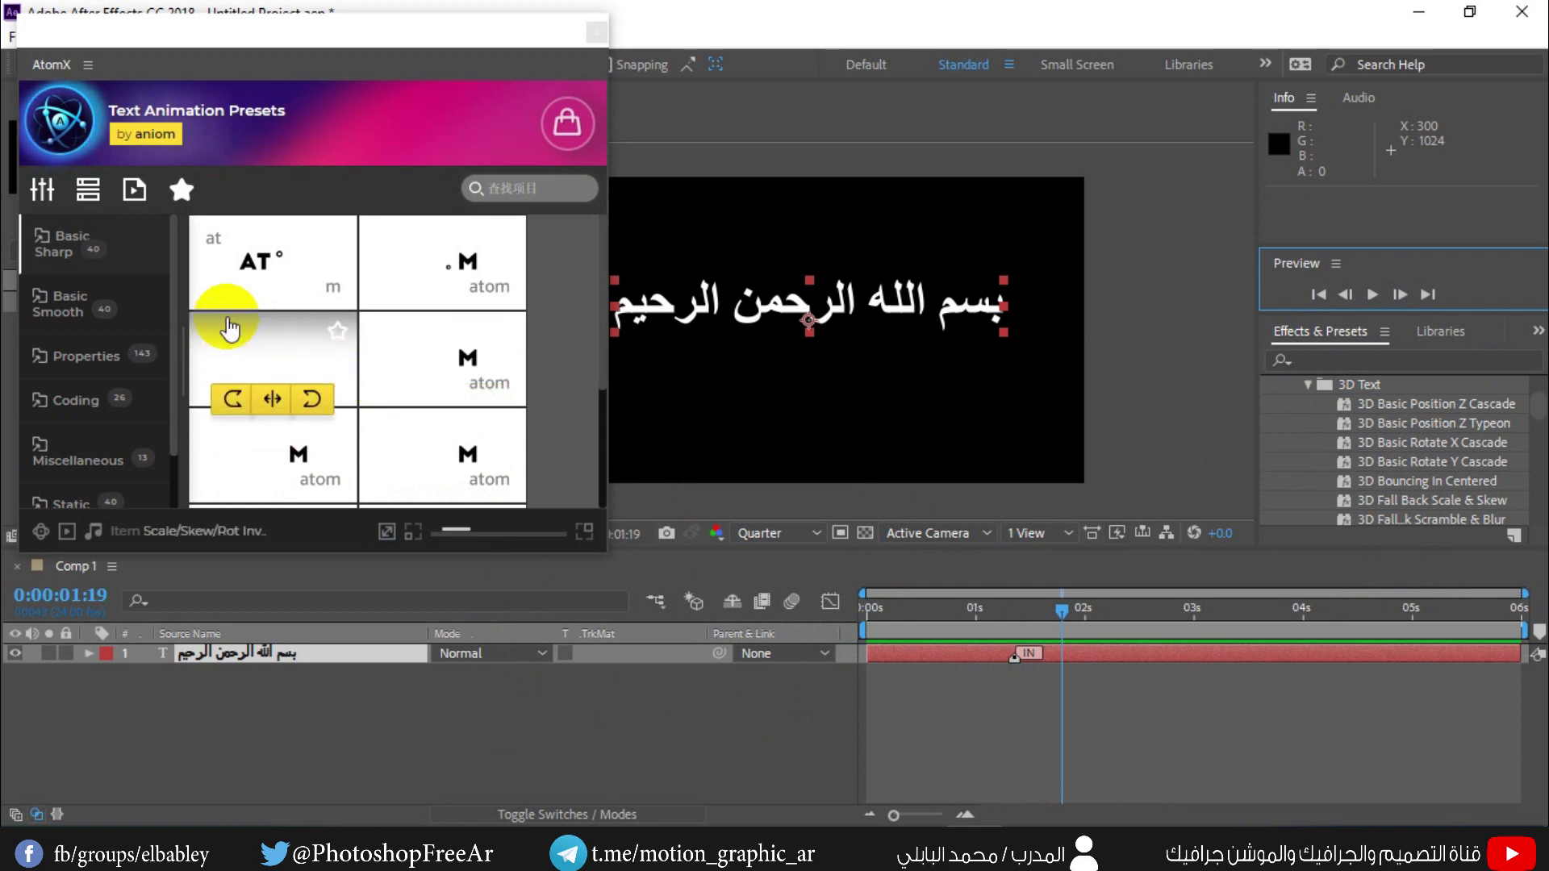
Apply the same AtomX preset as the text layer's OUT animation and preview both IN and OUT
{"action": "mouse_move", "coordinate": [252, 294]}
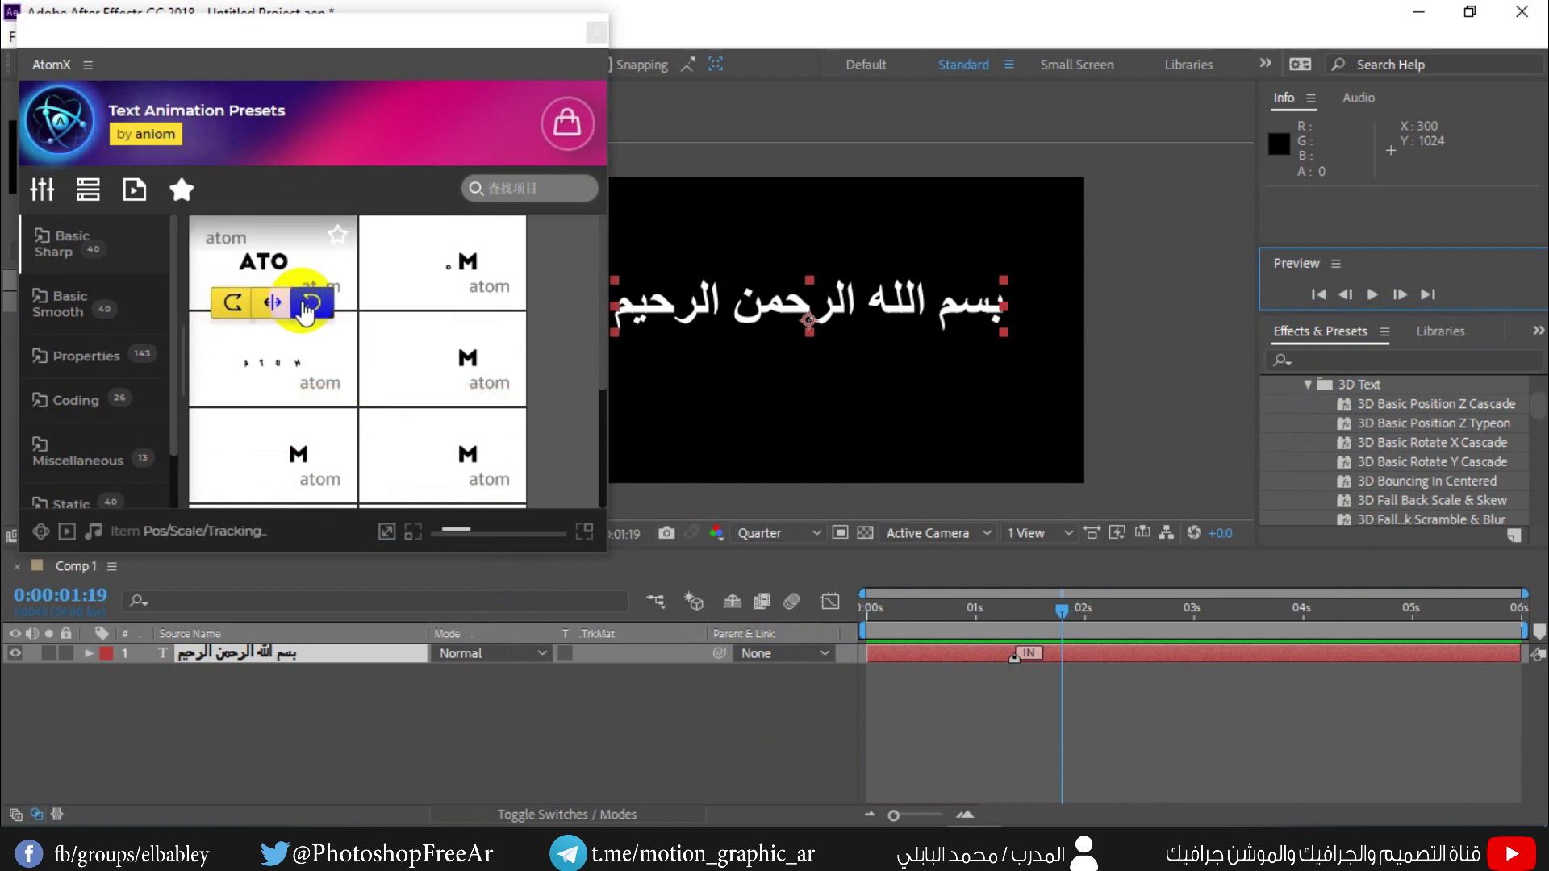
{"action": "left_click", "coordinate": [695, 315]}
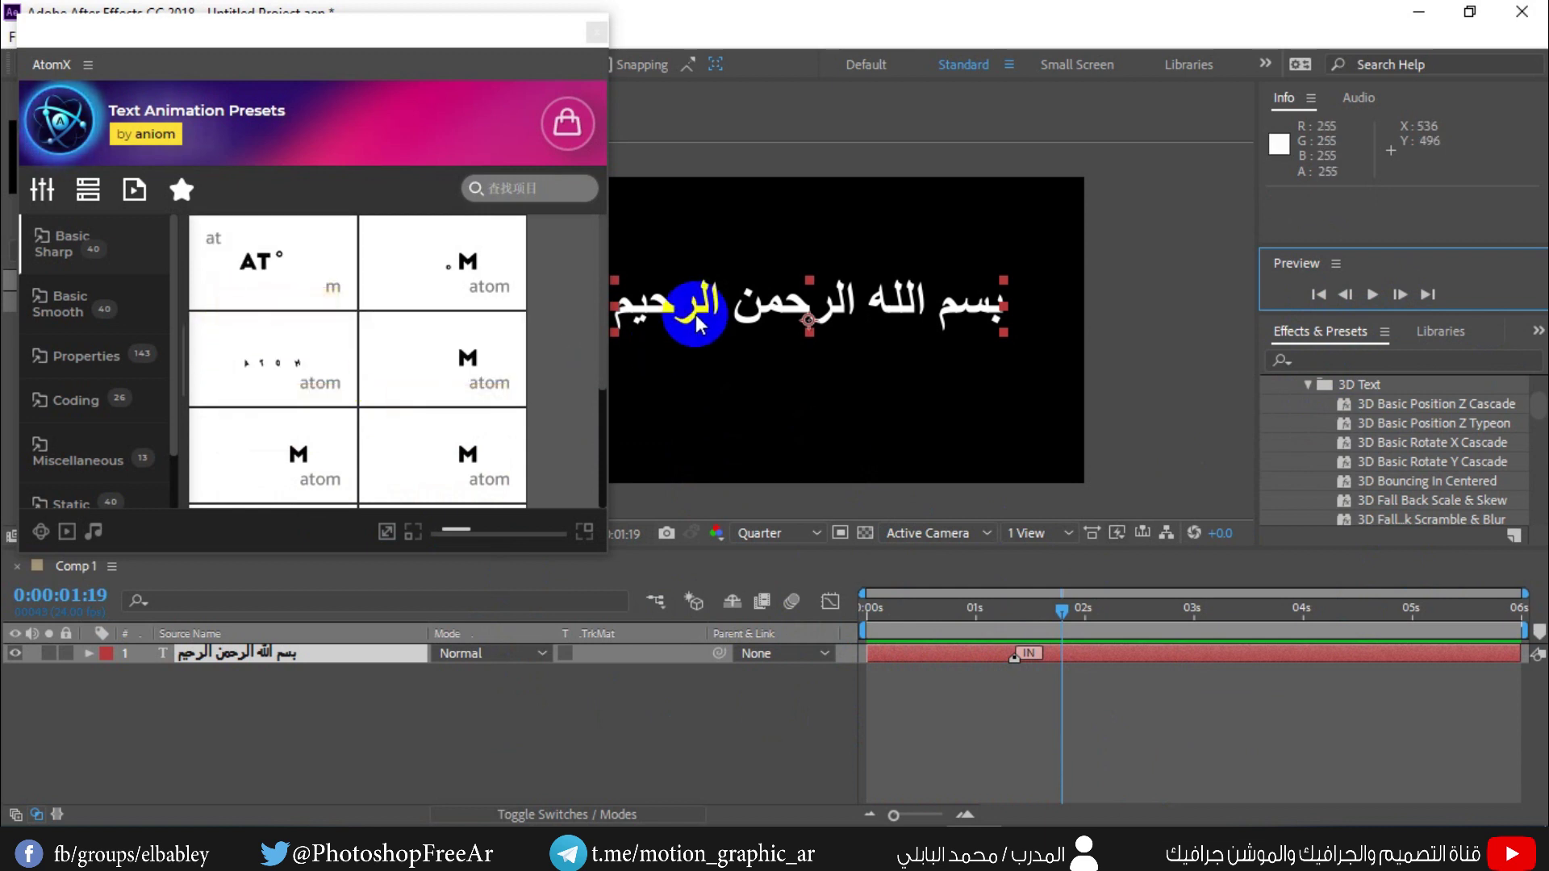
{"action": "left_click", "coordinate": [307, 652]}
{"action": "mouse_move", "coordinate": [300, 310]}
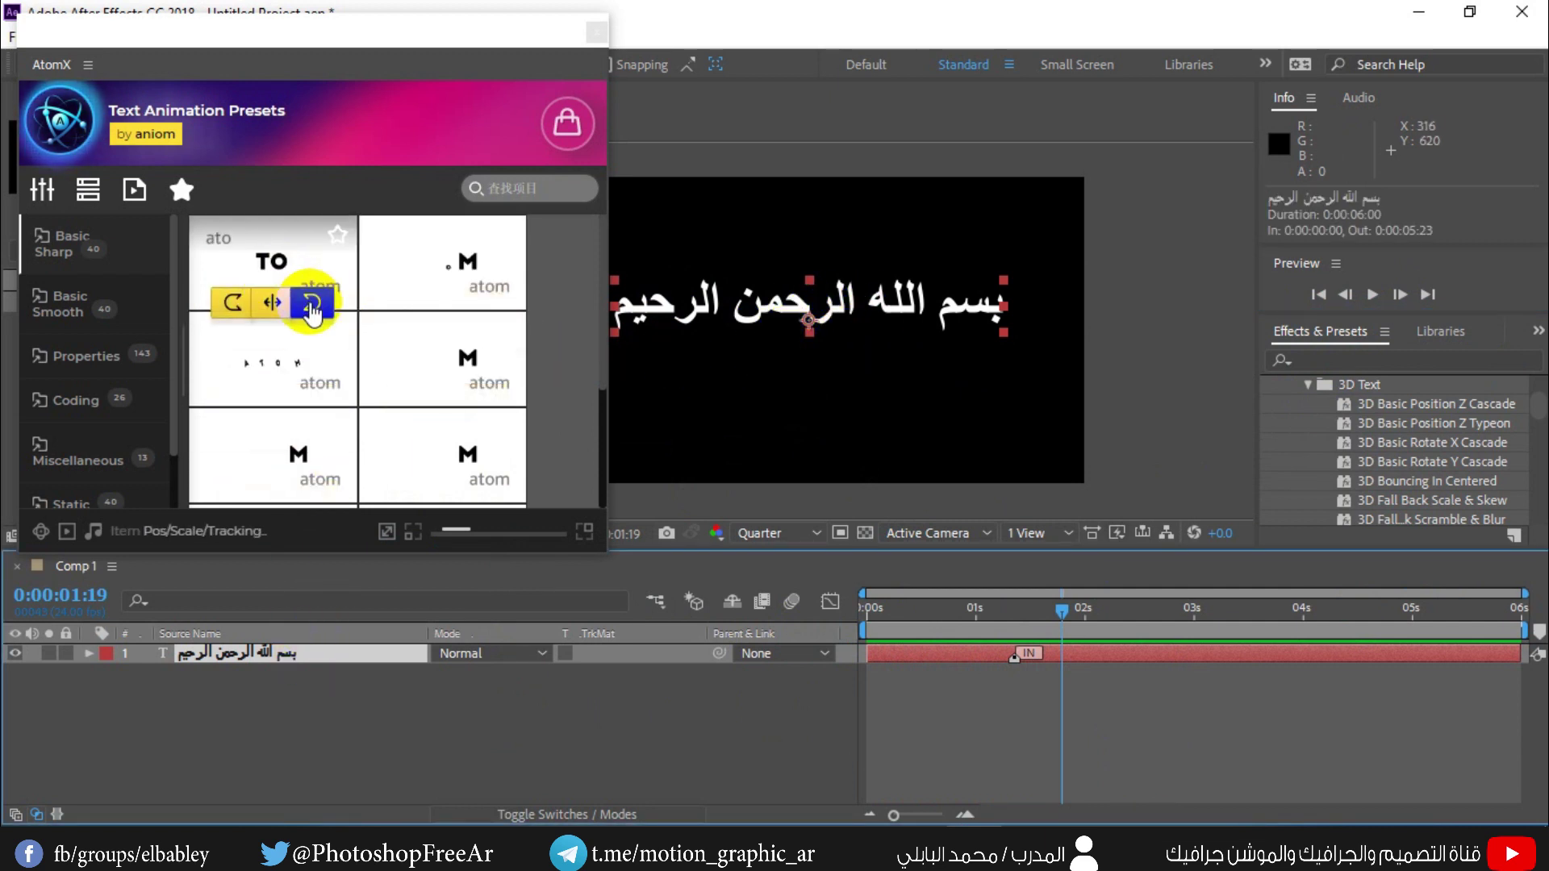
{"action": "left_click", "coordinate": [312, 305]}
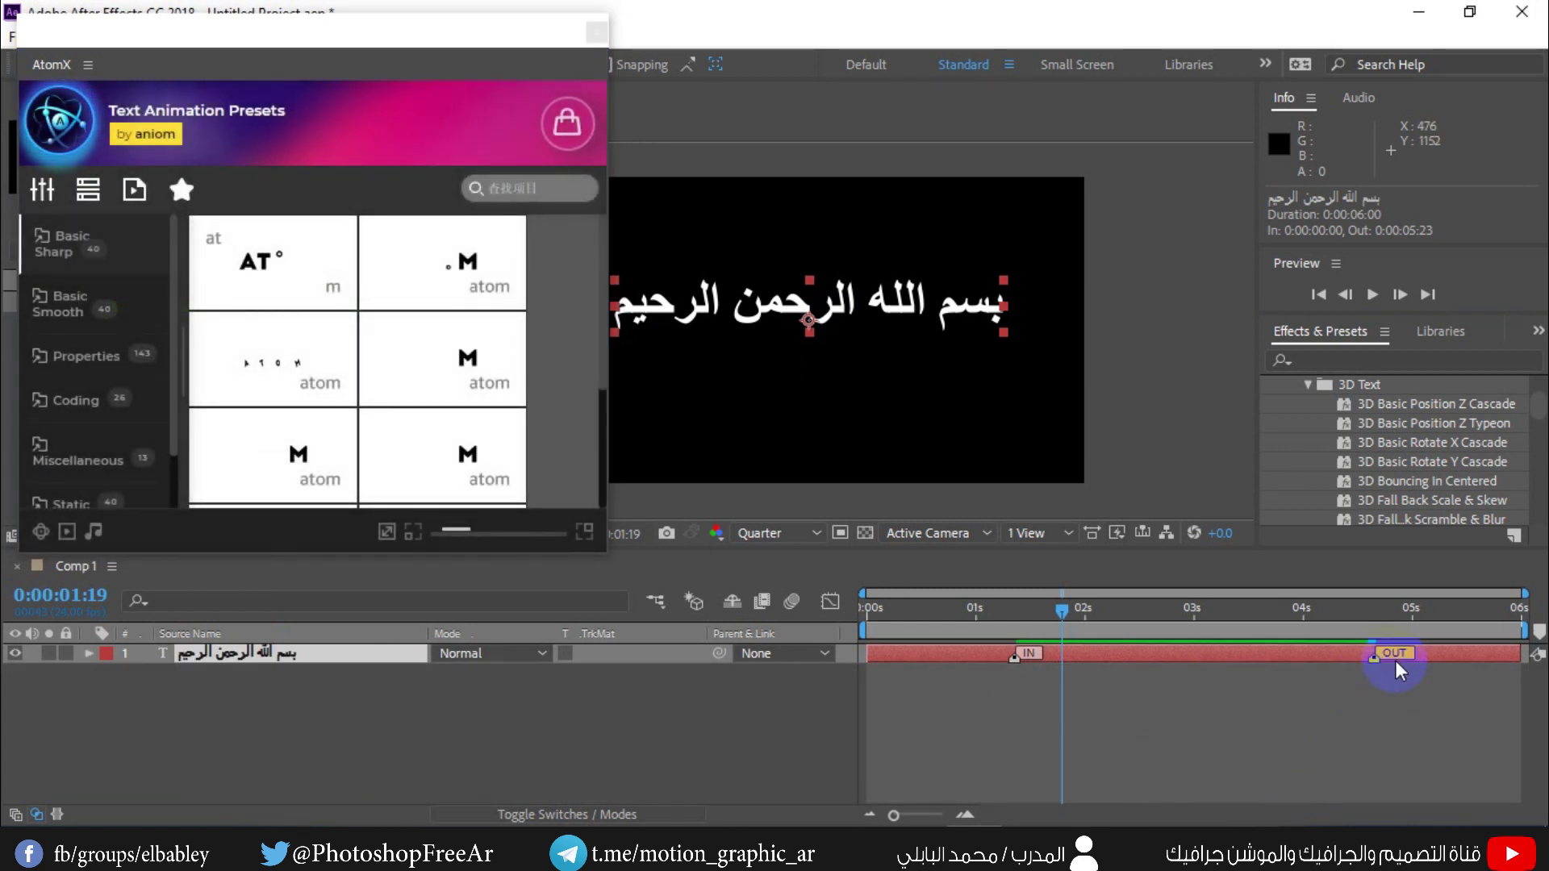
{"action": "left_click", "coordinate": [1372, 296]}
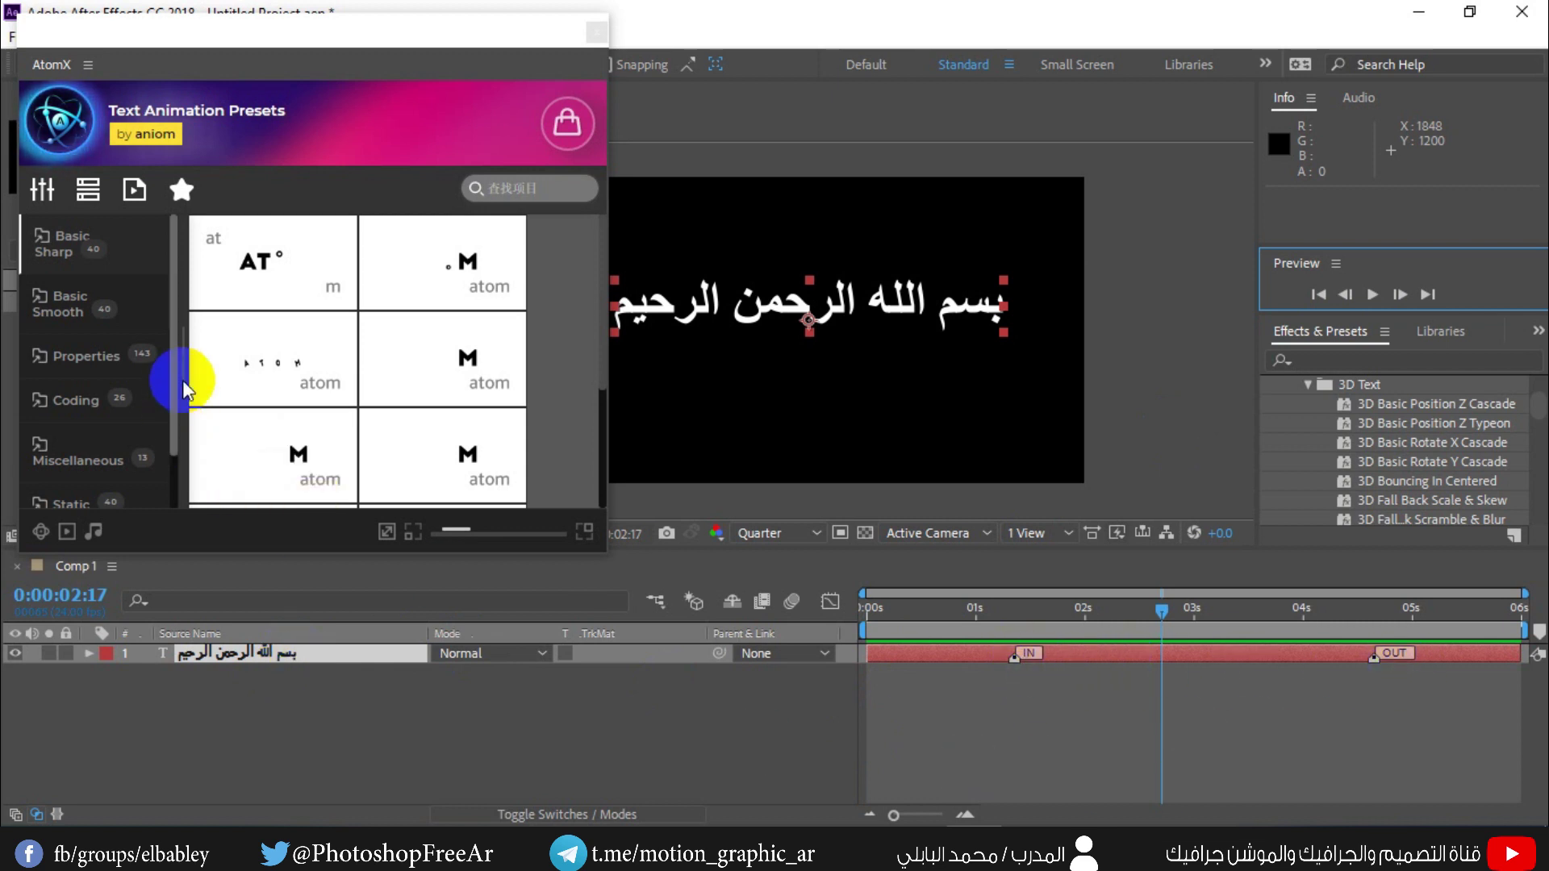
Remove the IN and then the OUT AtomX preset from the Arabic text, previewing in between
{"action": "left_click", "coordinate": [48, 202]}
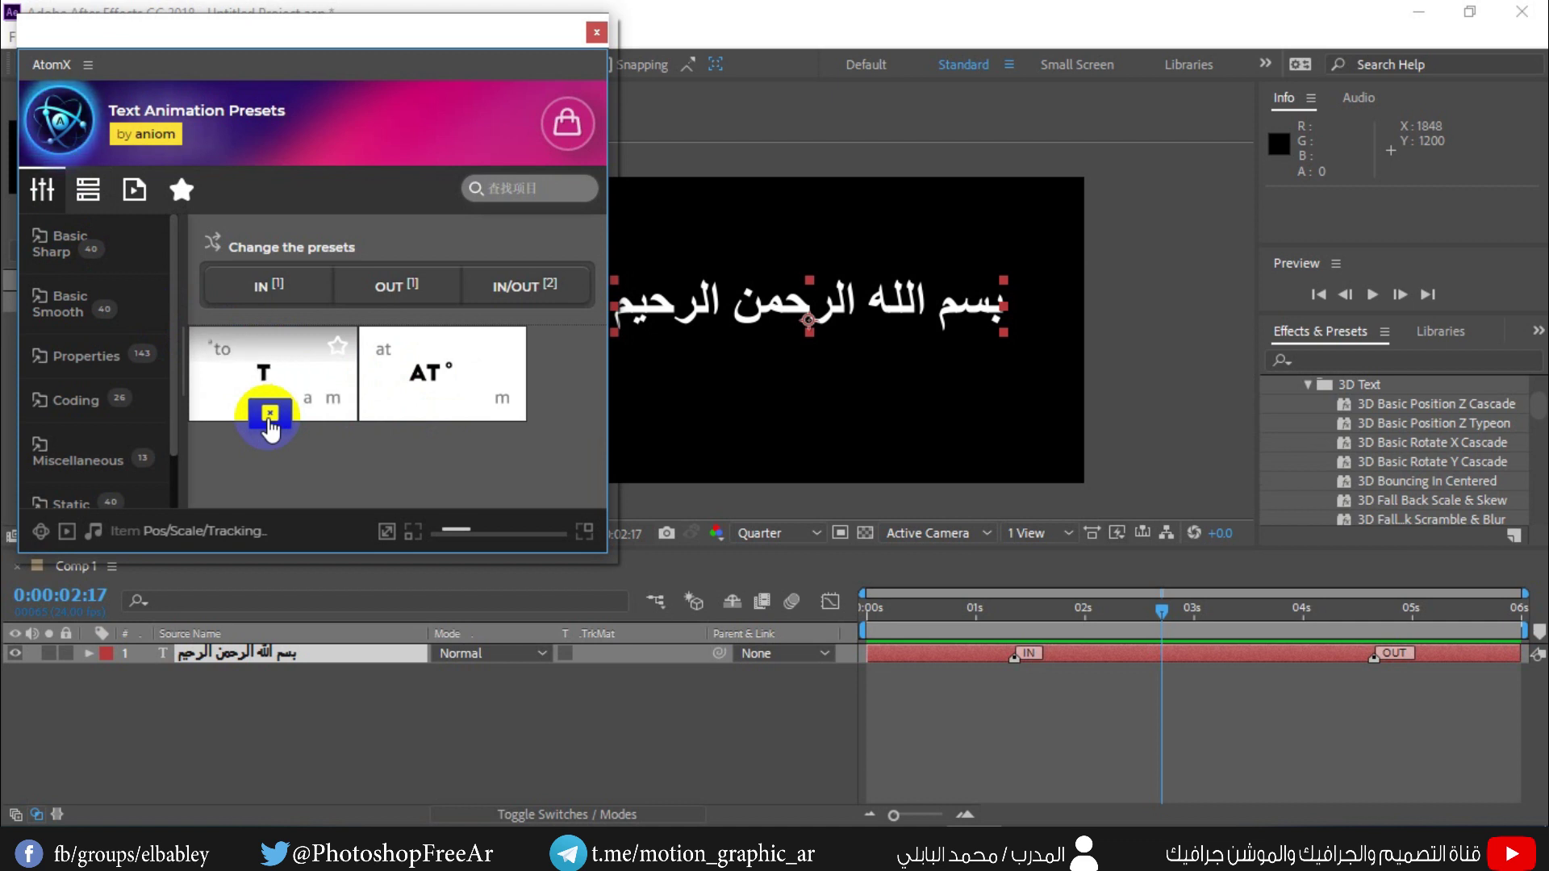
{"action": "left_click", "coordinate": [270, 414]}
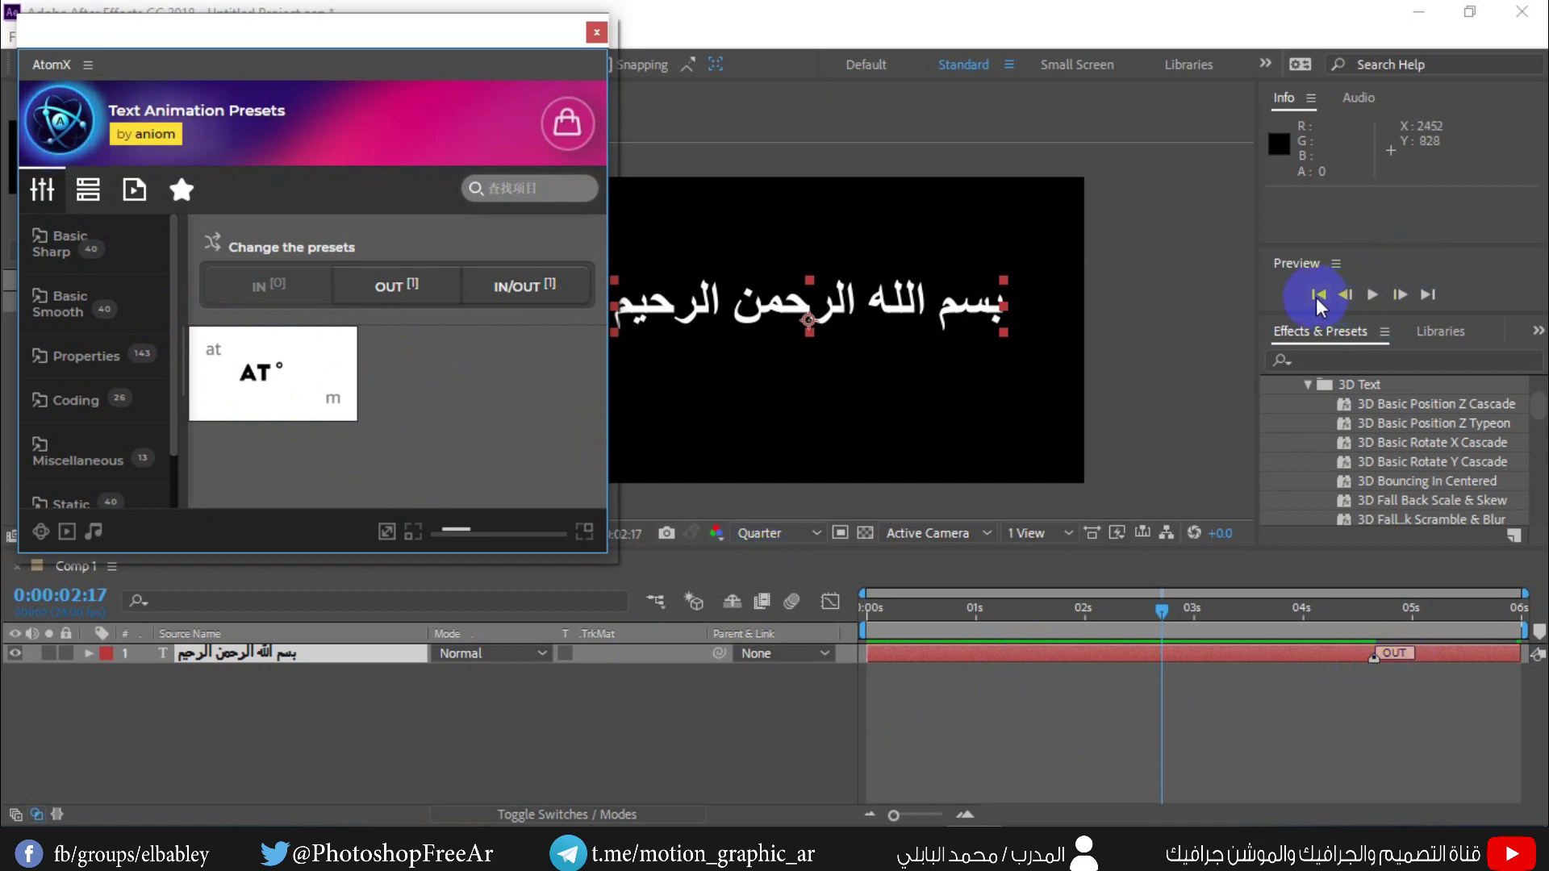
{"action": "left_click", "coordinate": [1319, 296]}
{"action": "left_click", "coordinate": [1373, 299]}
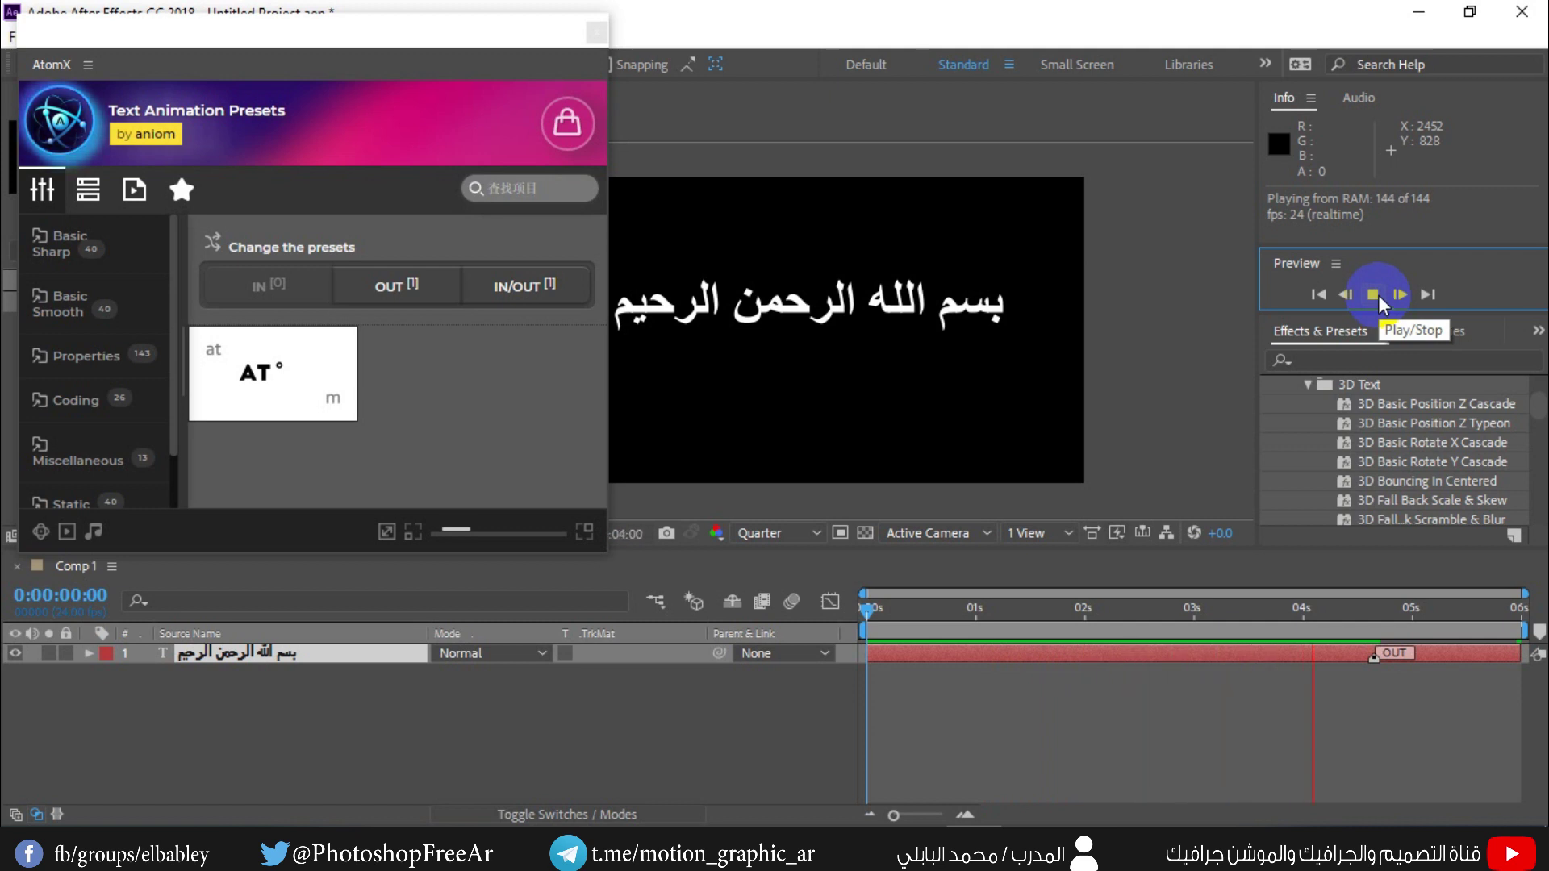
{"action": "left_click", "coordinate": [1378, 294]}
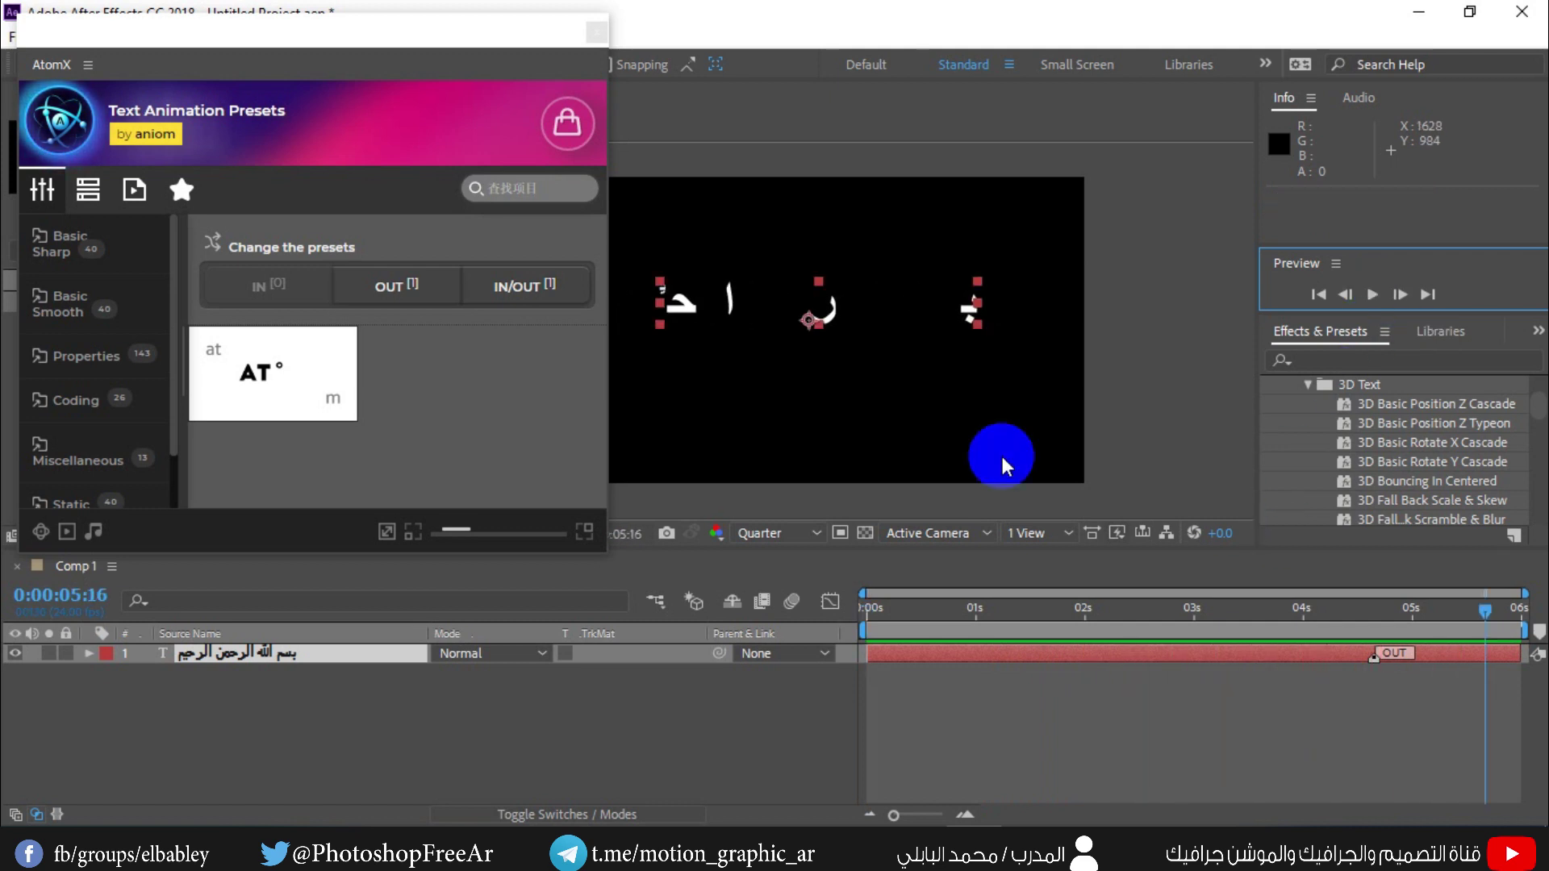
{"action": "left_click", "coordinate": [266, 415]}
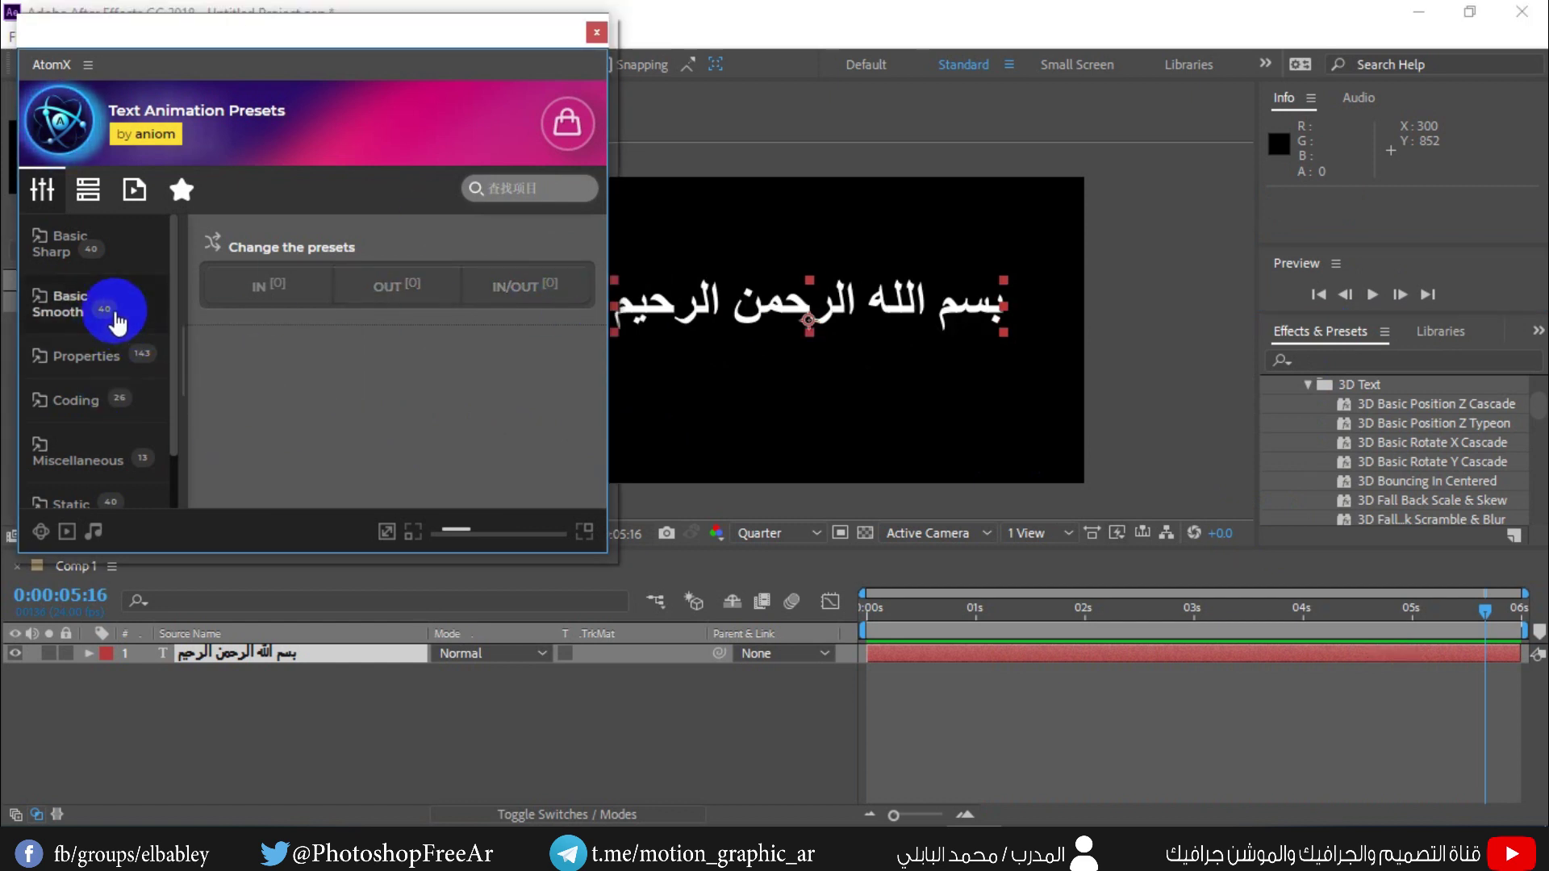
Apply the first Basic Sharp ATOM preset to the Arabic text and preview it
{"action": "left_click", "coordinate": [80, 250]}
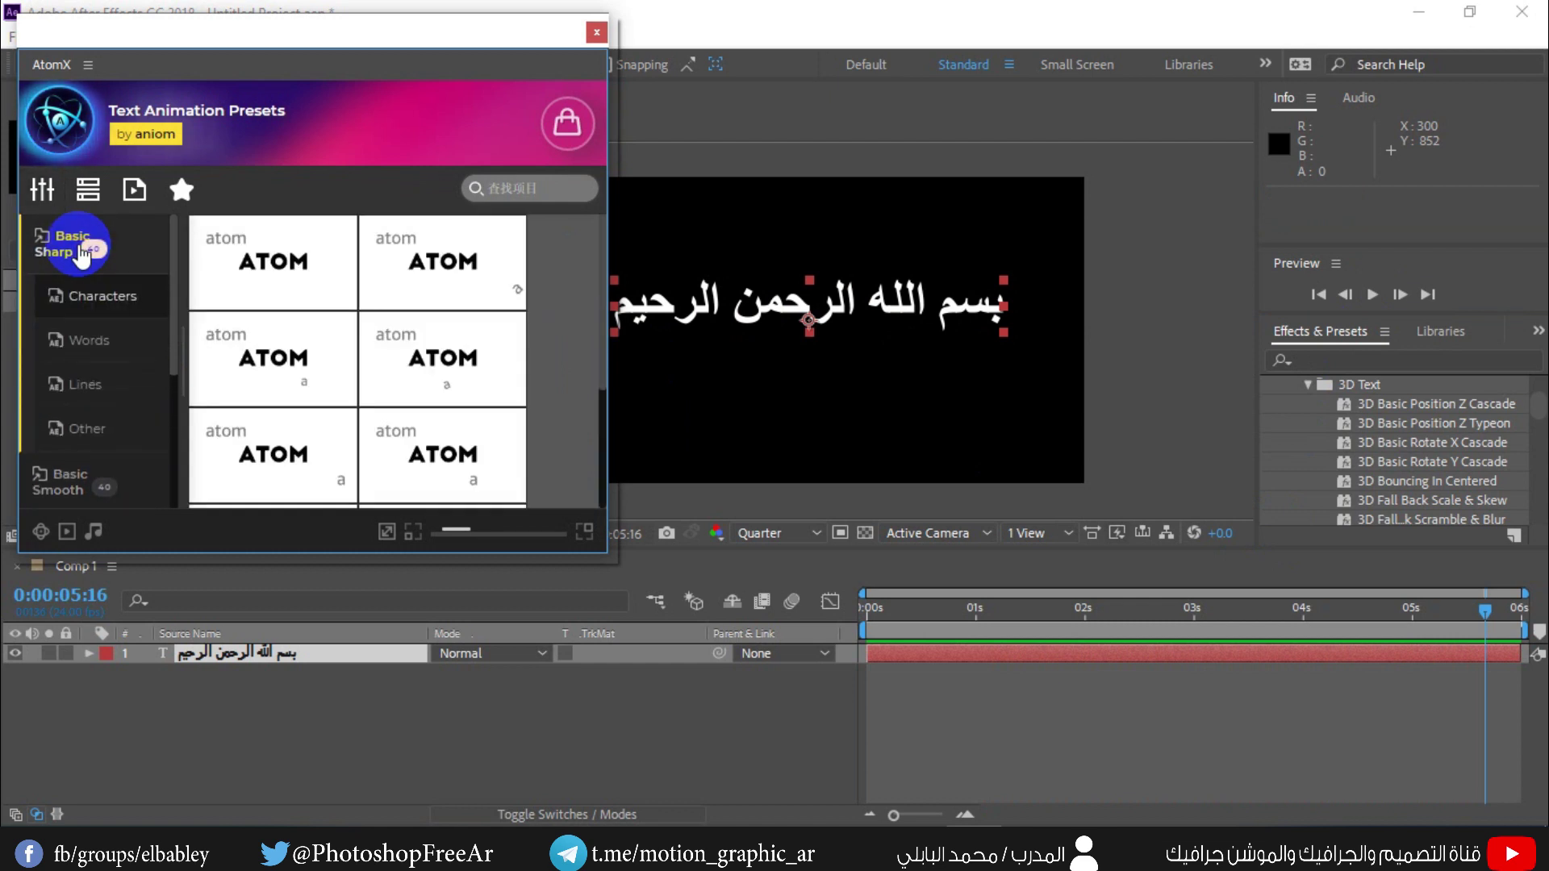
{"action": "mouse_move", "coordinate": [270, 246]}
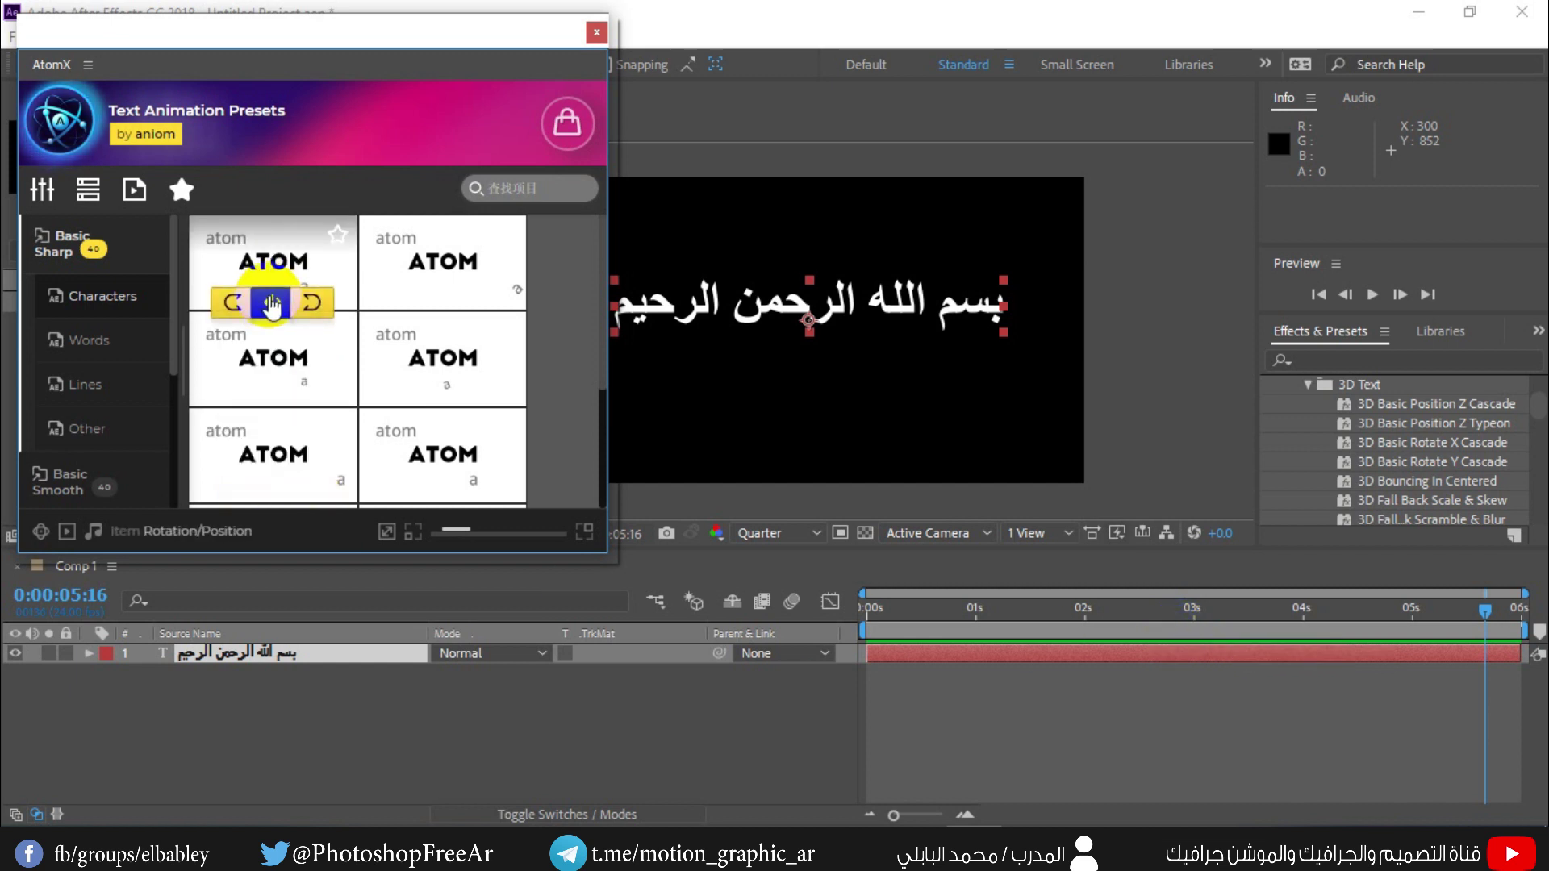
{"action": "left_click", "coordinate": [274, 303]}
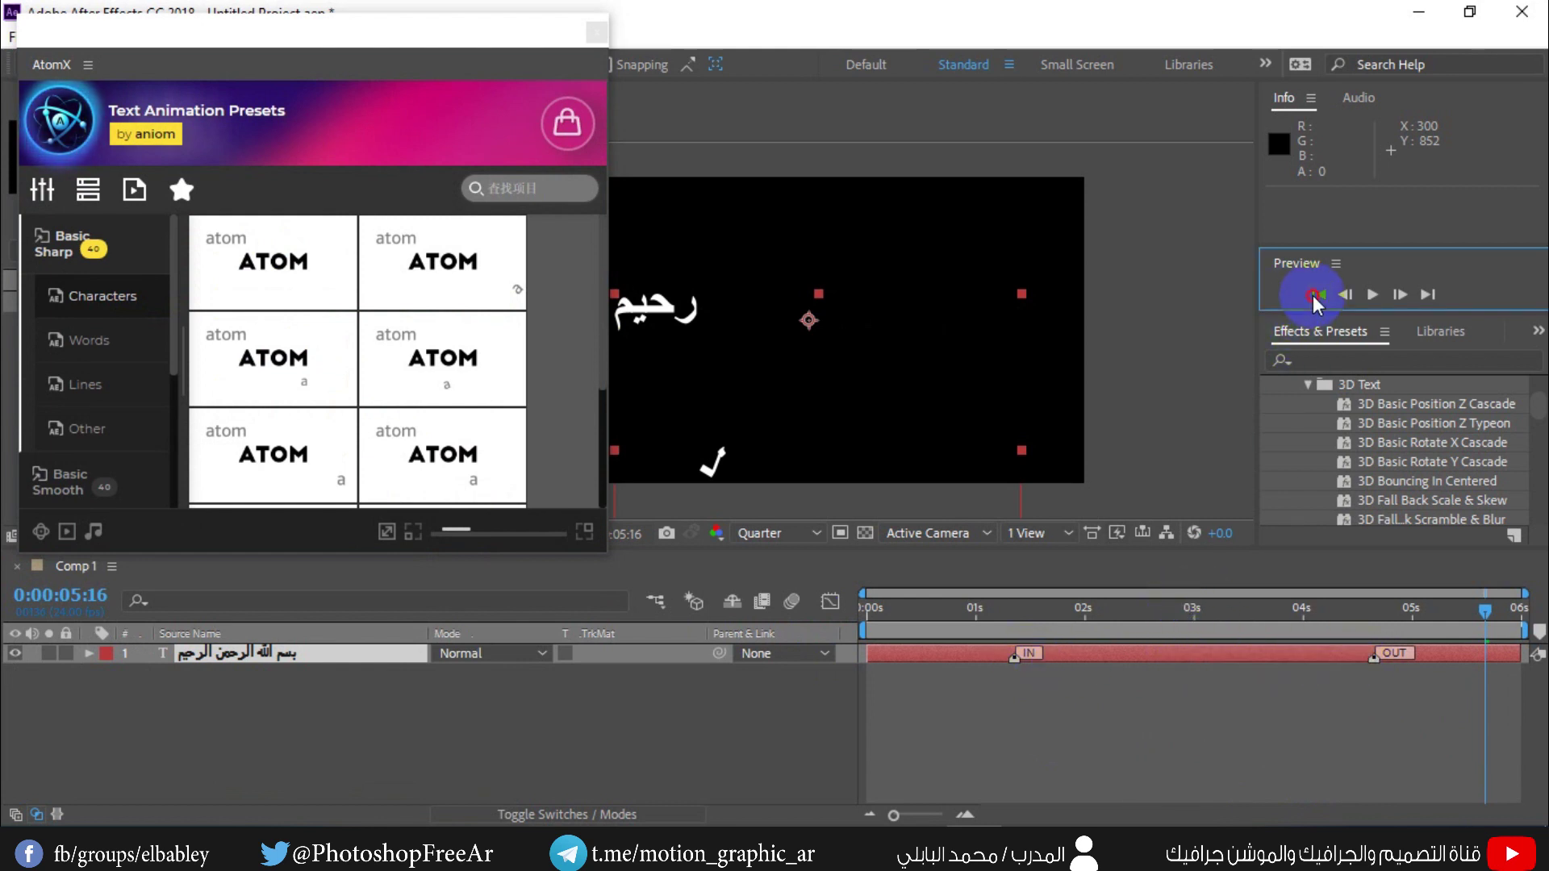
{"action": "left_click", "coordinate": [1373, 295]}
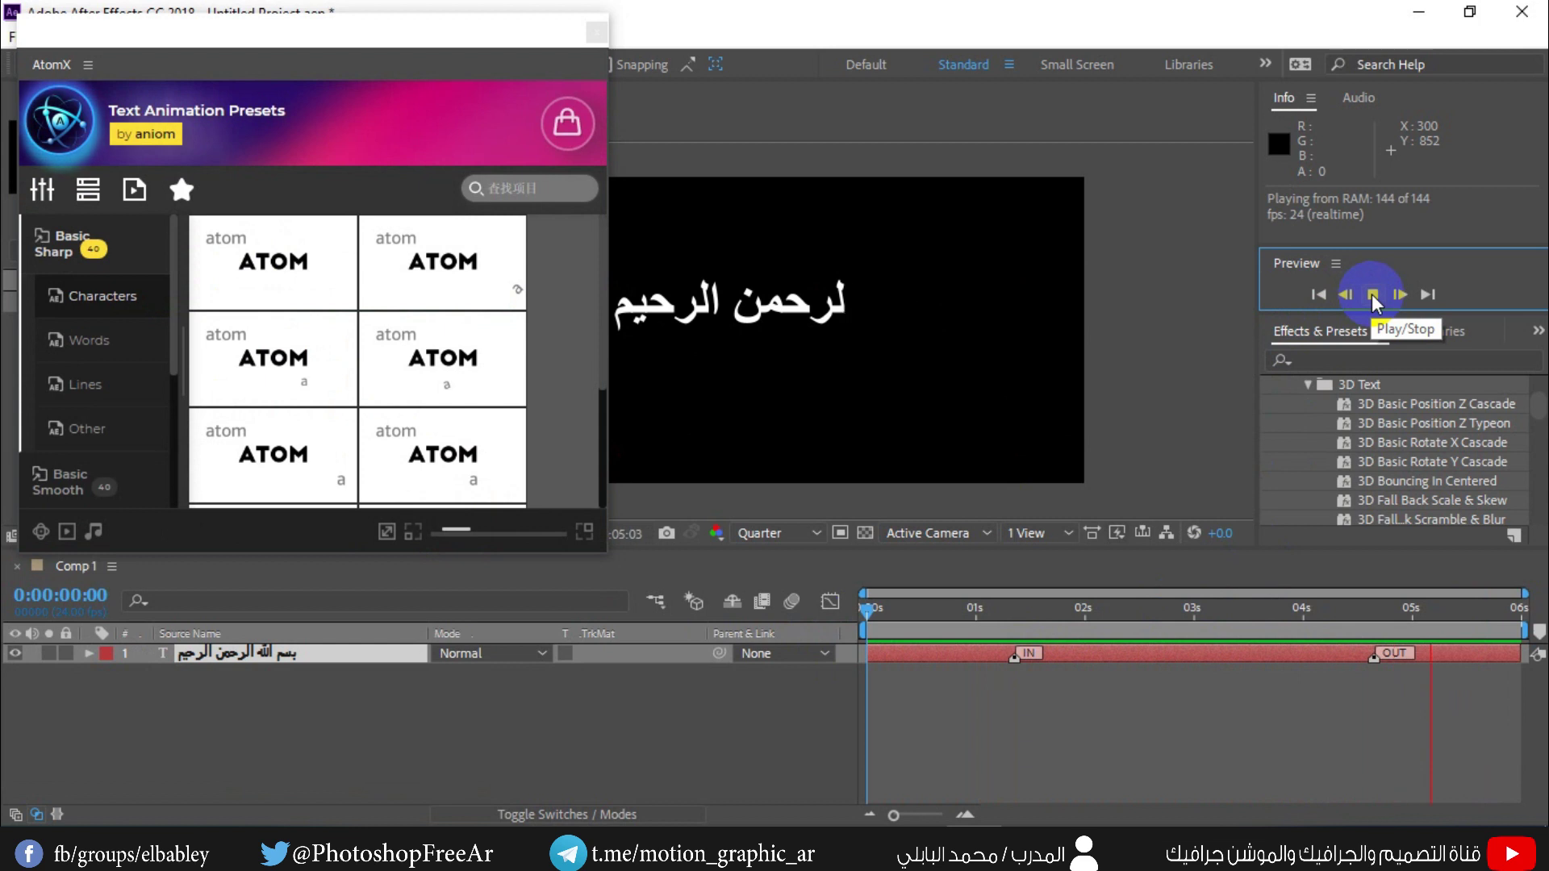
{"action": "left_click", "coordinate": [1374, 298]}
Remove the OUT preset from the text layer and preview the remaining IN animation
{"action": "mouse_move", "coordinate": [236, 334]}
{"action": "left_click", "coordinate": [42, 190]}
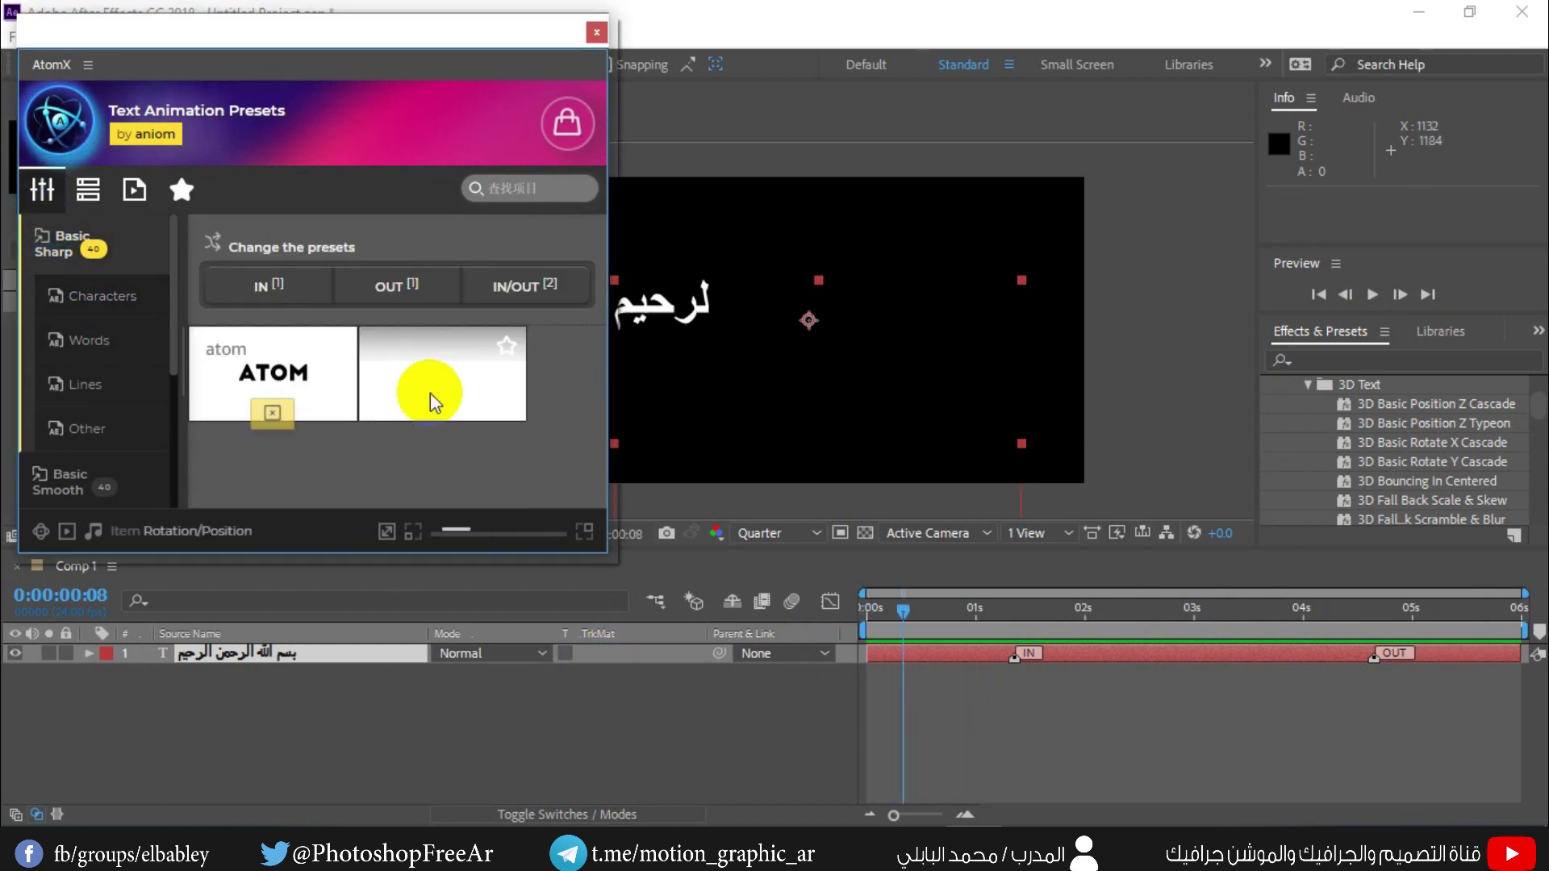
{"action": "left_click", "coordinate": [444, 413]}
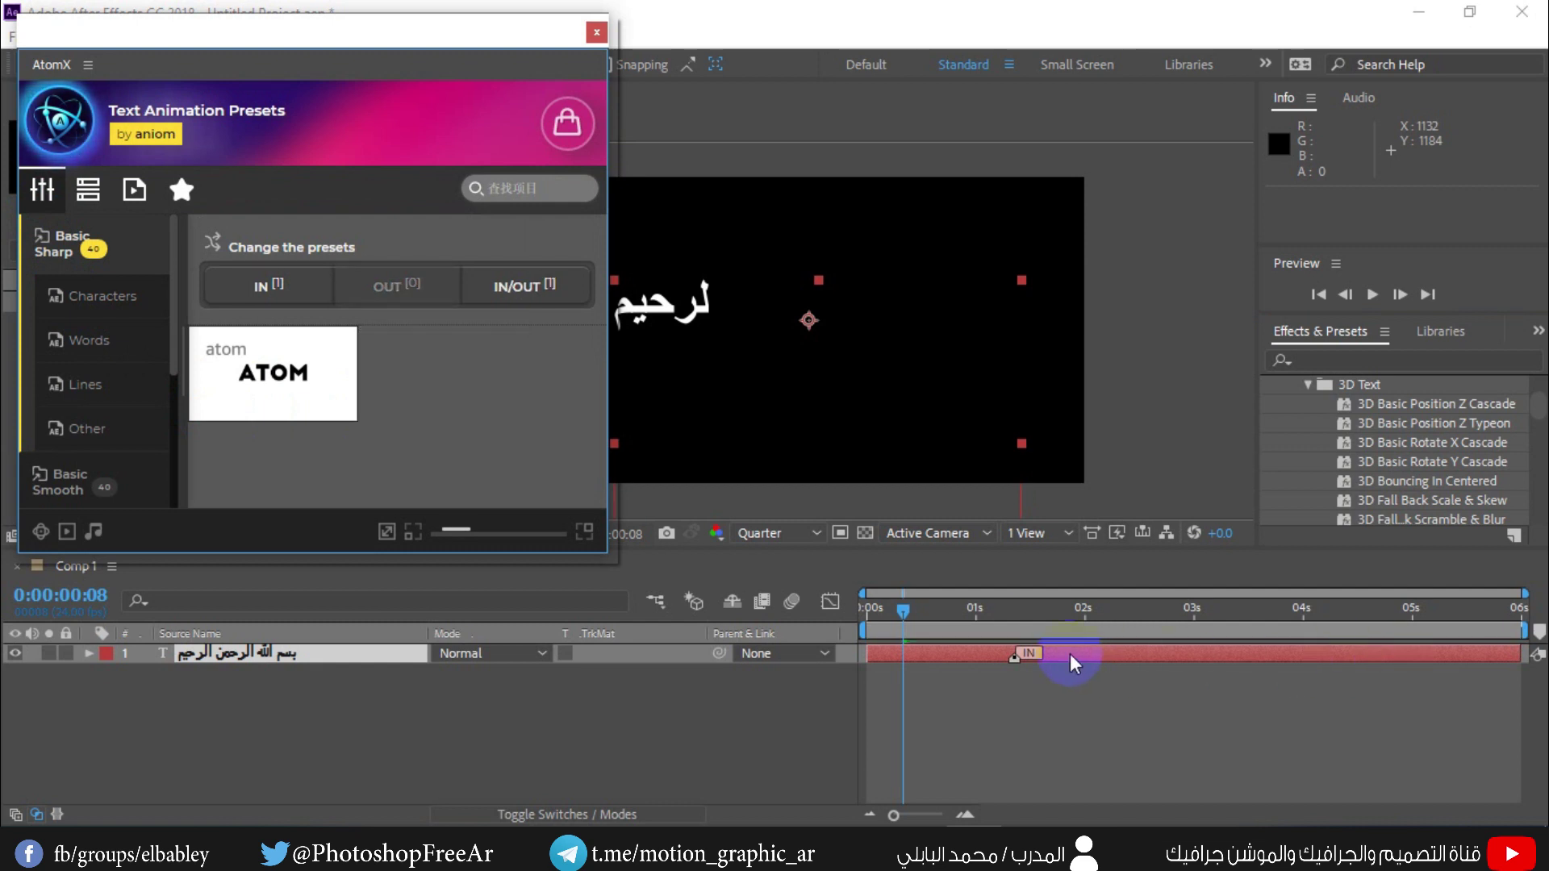
{"action": "left_click", "coordinate": [1374, 297]}
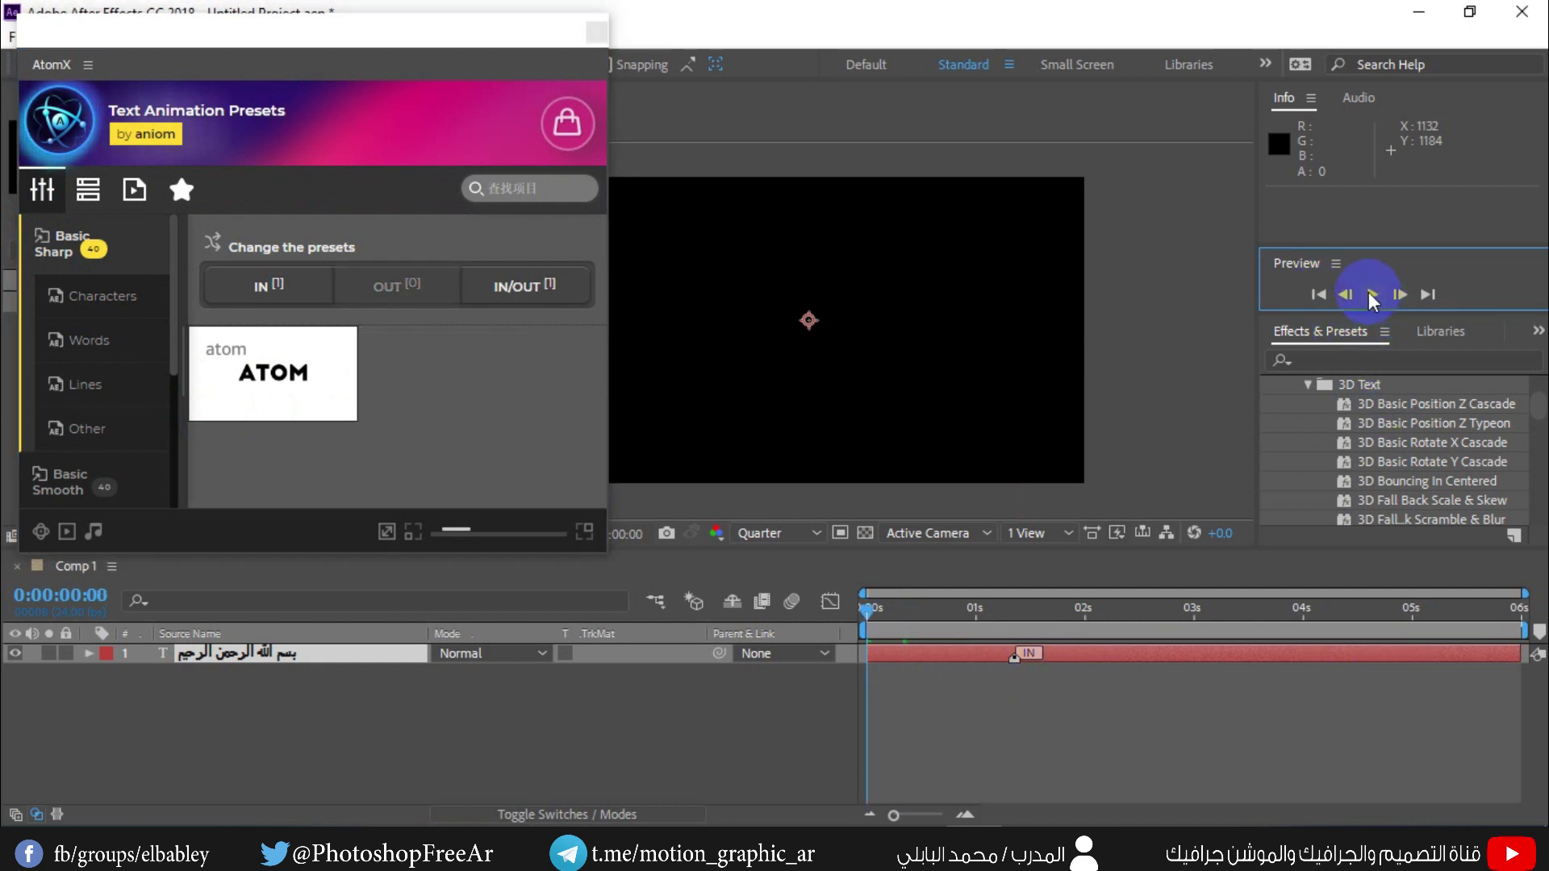
{"action": "left_click", "coordinate": [1374, 299]}
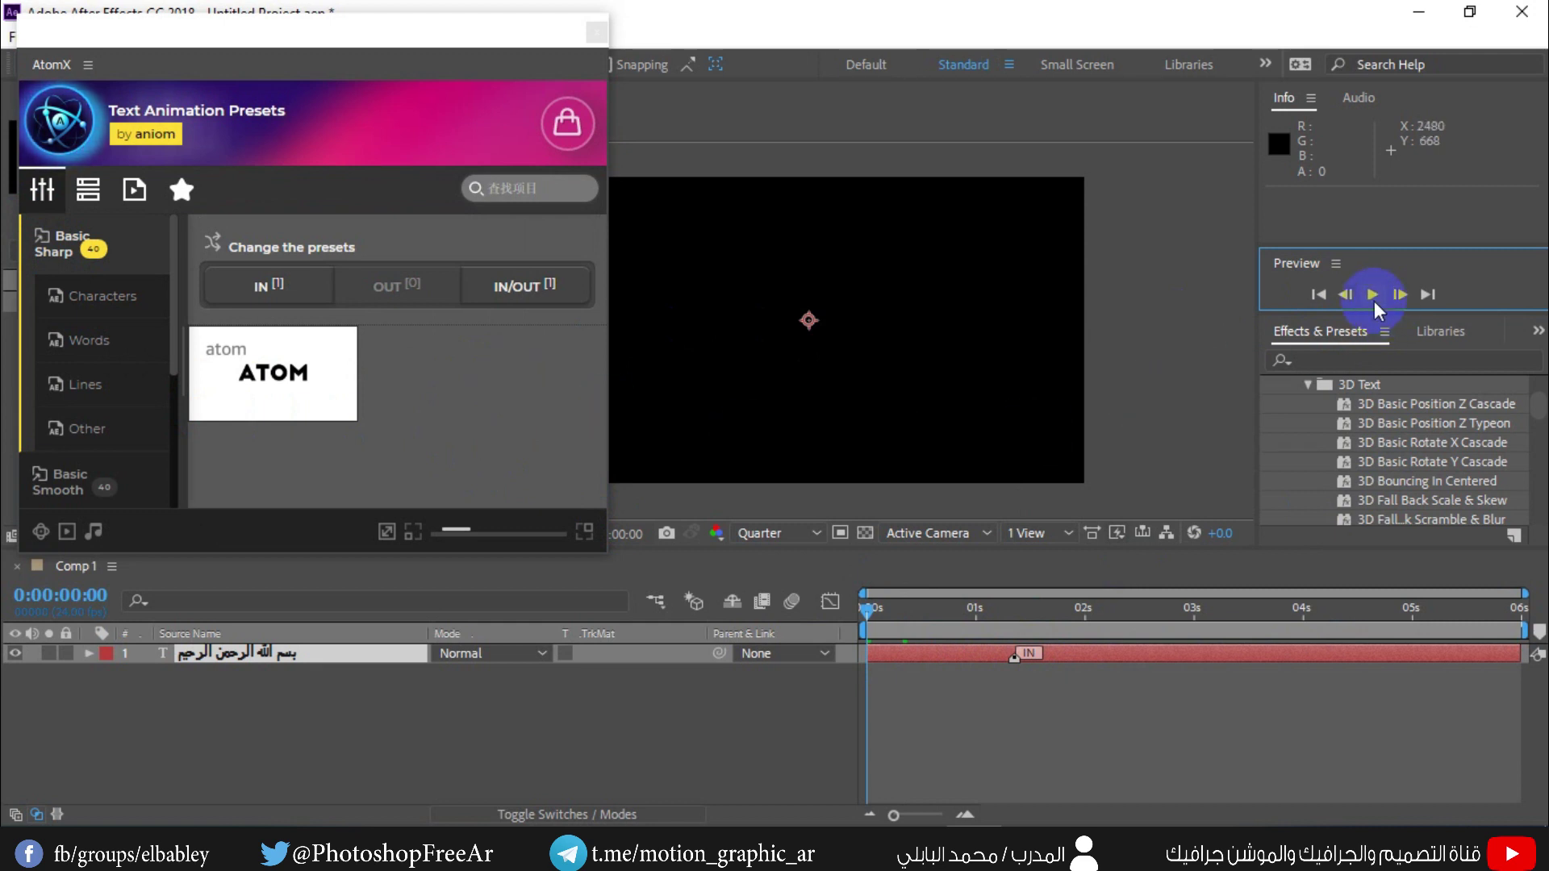
Scrub through the text's entrance animation and make the AtomX panel narrower
{"action": "left_click", "coordinate": [1010, 384]}
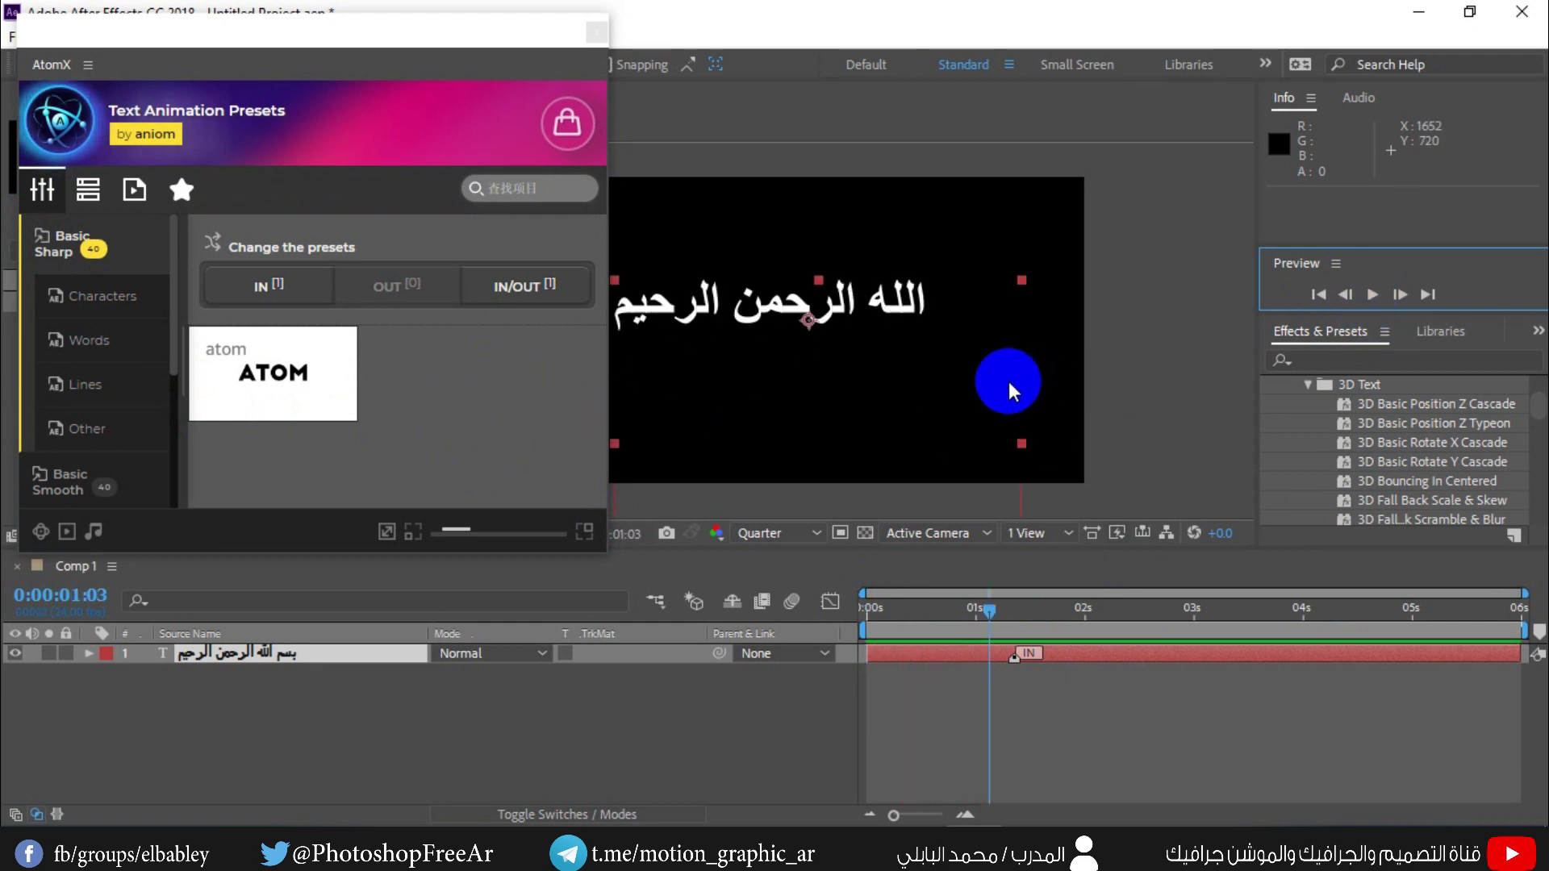
{"action": "mouse_move", "coordinate": [986, 612]}
{"action": "left_mouse_down"}
{"action": "mouse_move", "coordinate": [899, 619]}
{"action": "mouse_move", "coordinate": [987, 635]}
{"action": "left_mouse_up"}
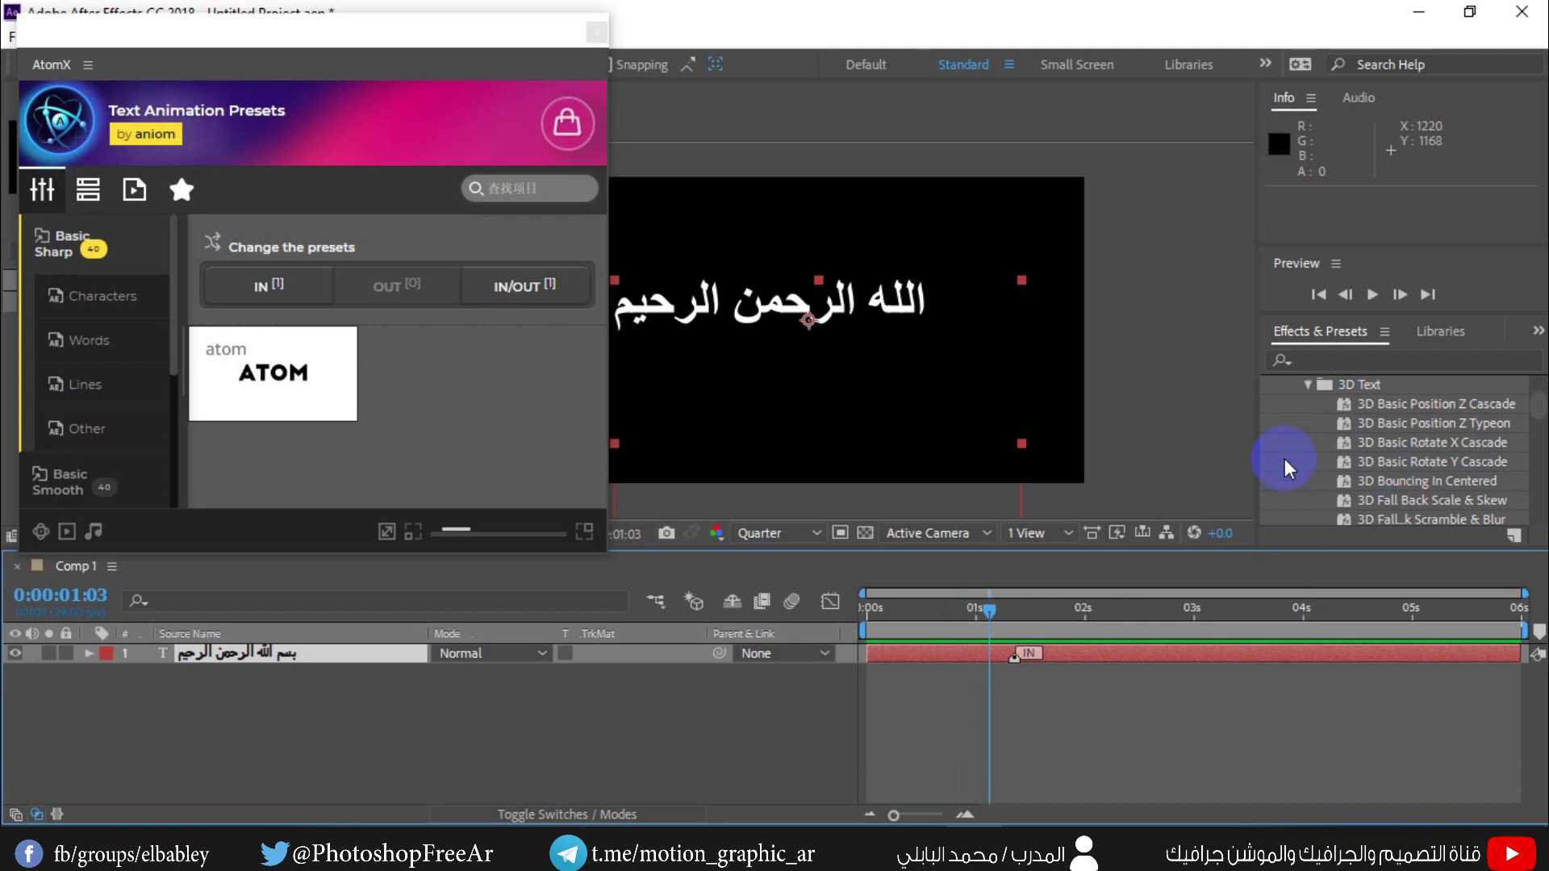
{"action": "left_click_drag", "start_coordinate": [622, 492], "coordinate": [497, 488]}
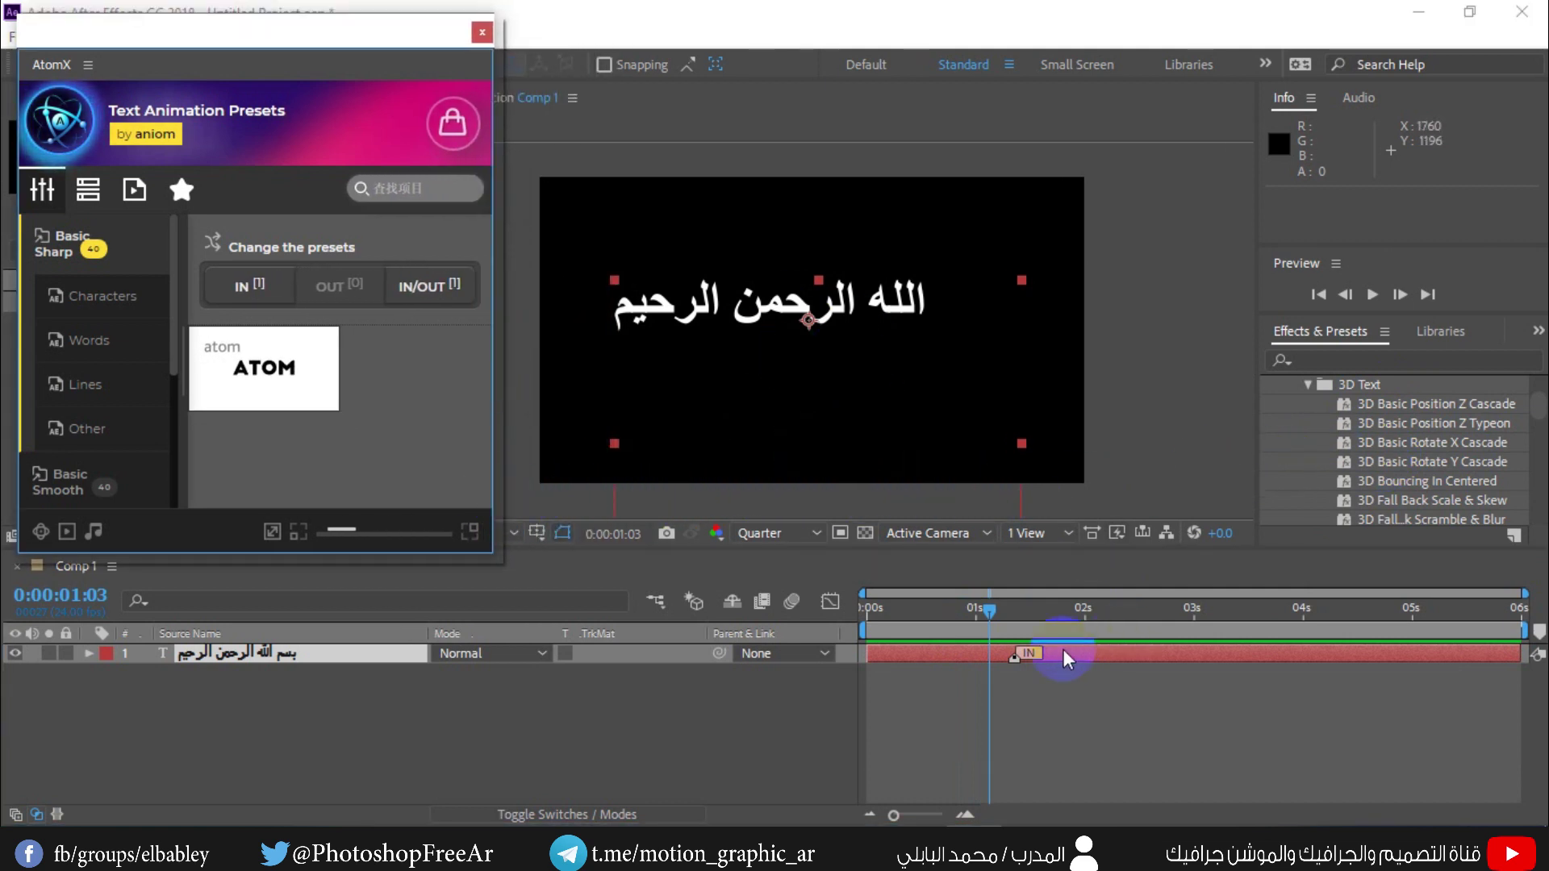
Remove the IN preset and preview the text with no presets applied
{"action": "left_click_drag", "start_coordinate": [987, 619], "coordinate": [1014, 612]}
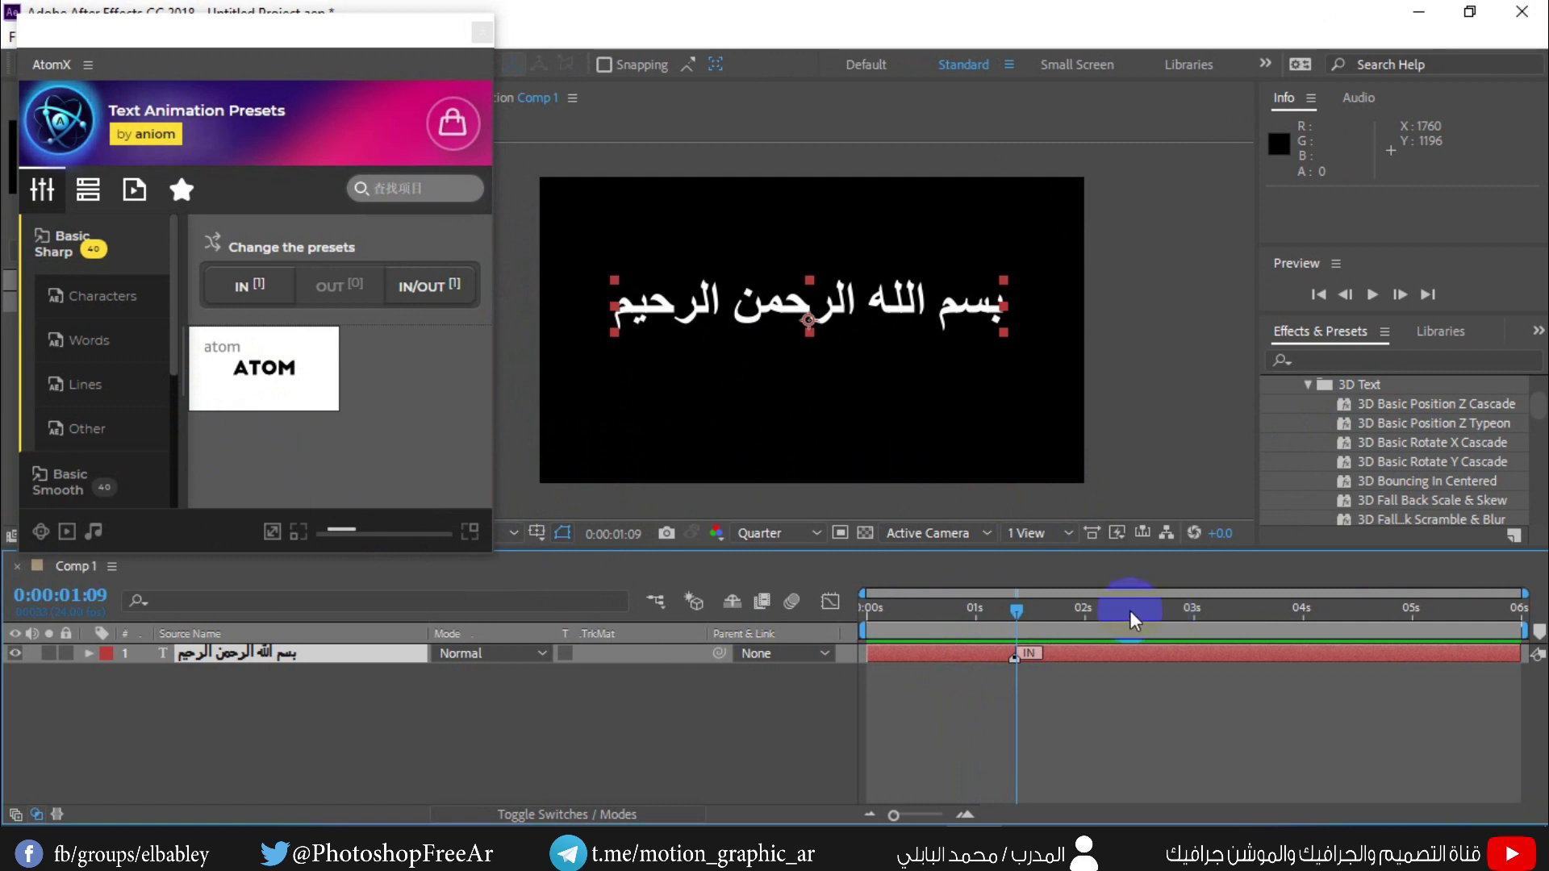
{"action": "left_click", "coordinate": [260, 397]}
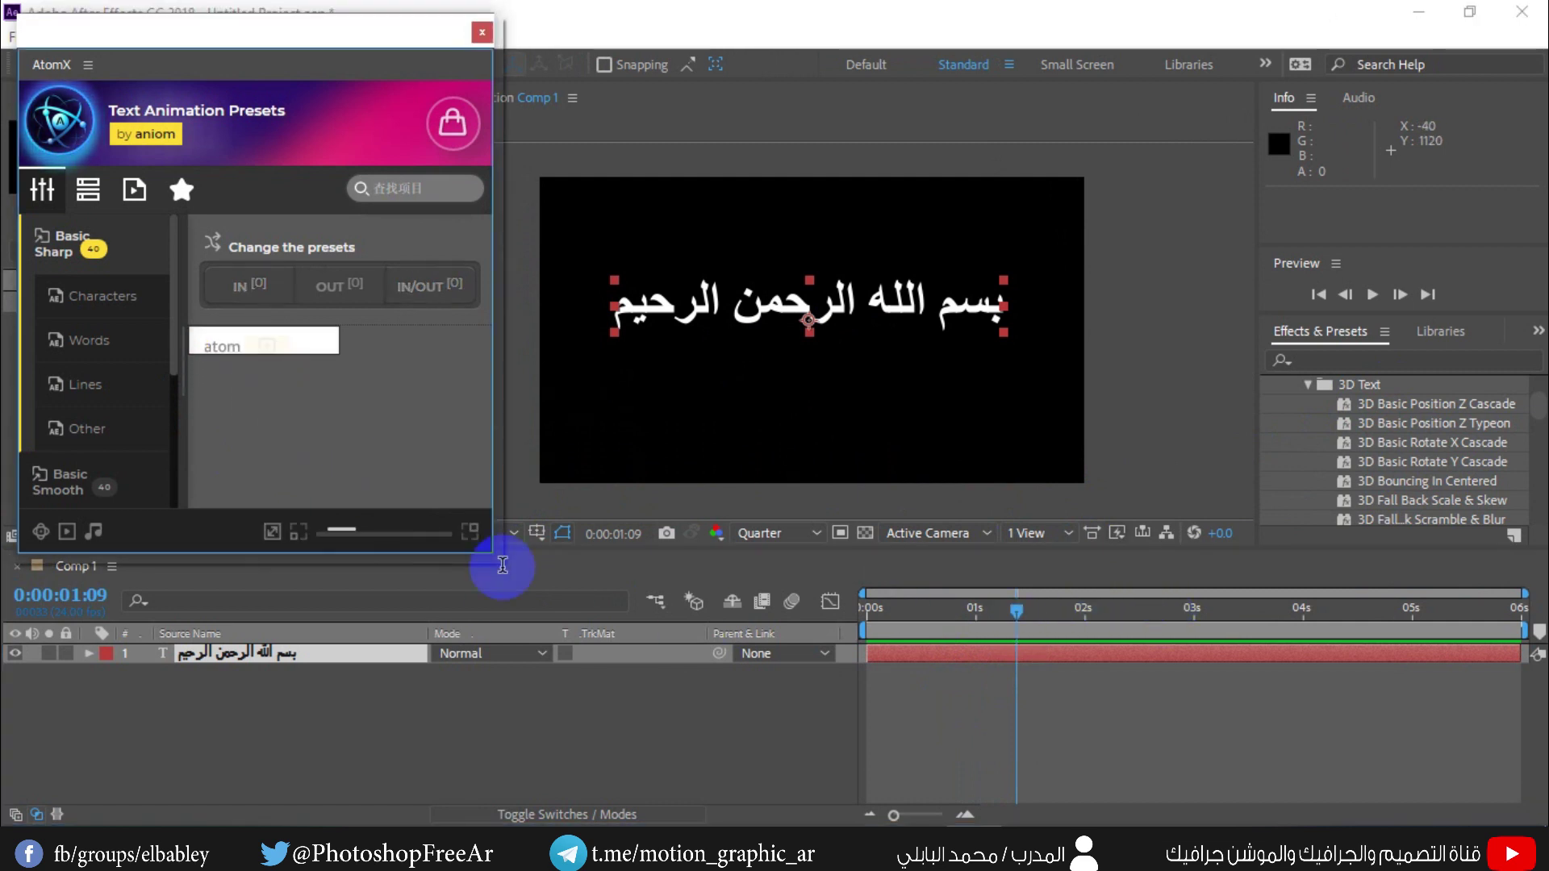
{"action": "left_click", "coordinate": [1318, 294]}
{"action": "left_click", "coordinate": [1371, 297]}
Apply the first Basic Sharp Characters preset as an OUT animation and scrub to about 3 seconds
{"action": "left_click", "coordinate": [91, 346]}
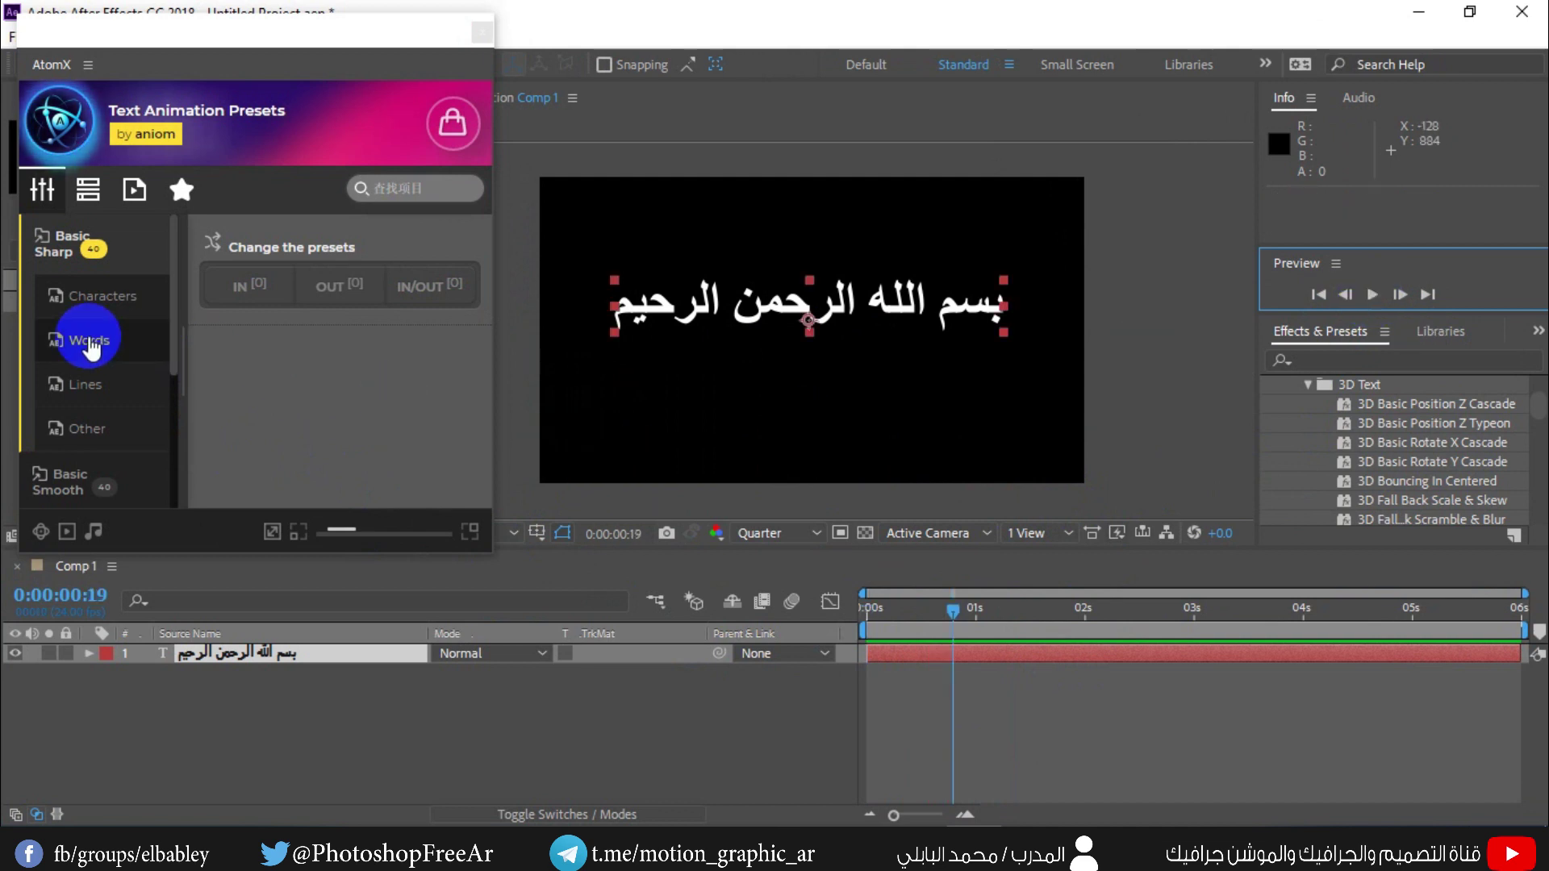
{"action": "left_click", "coordinate": [91, 296]}
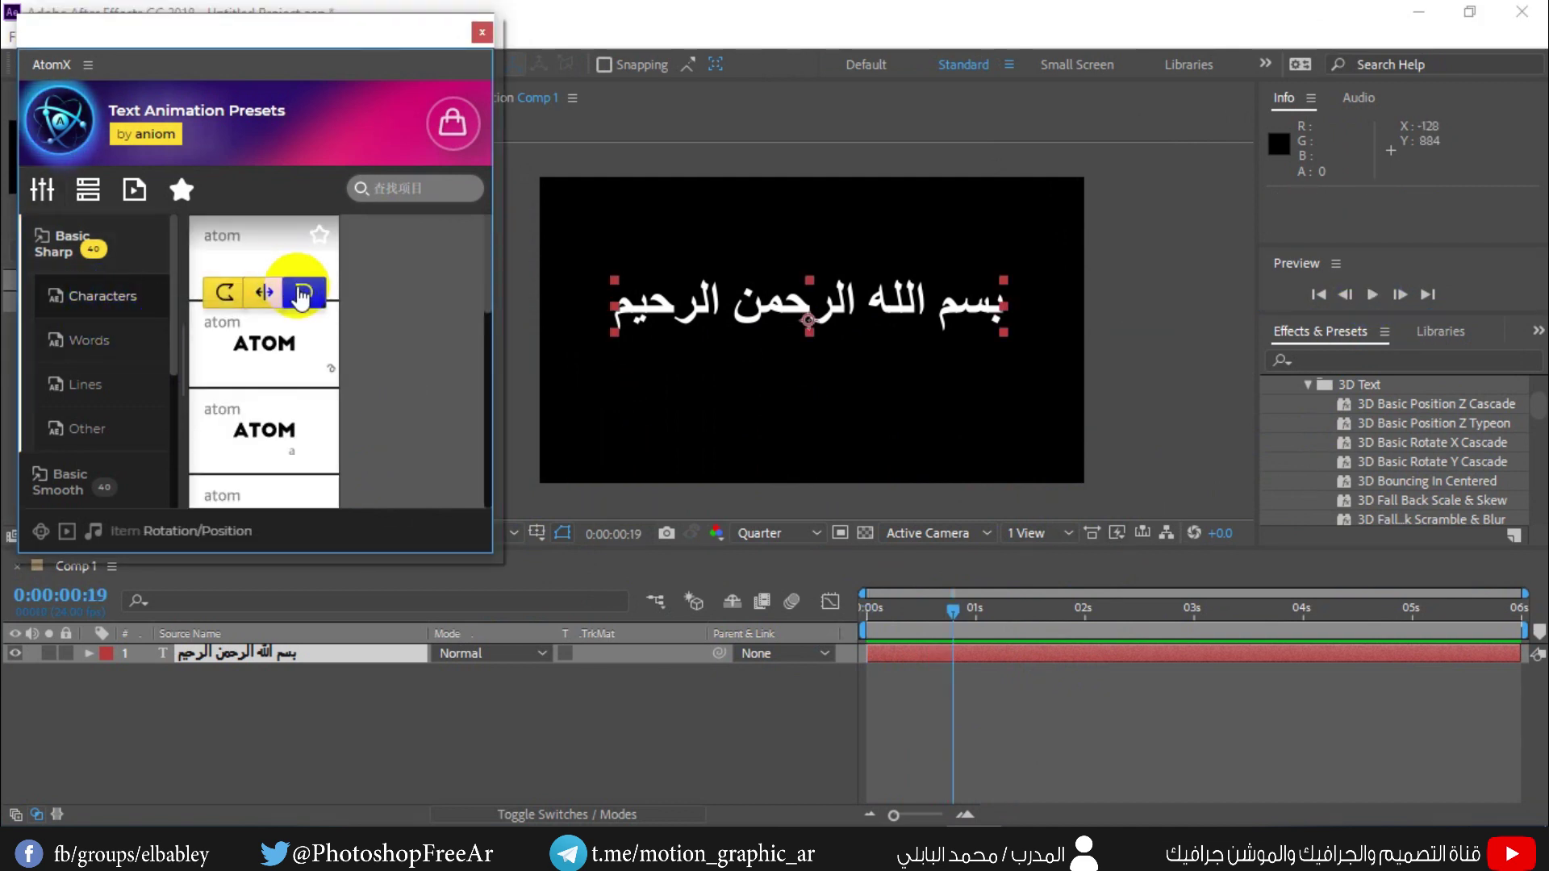
{"action": "left_click", "coordinate": [300, 292]}
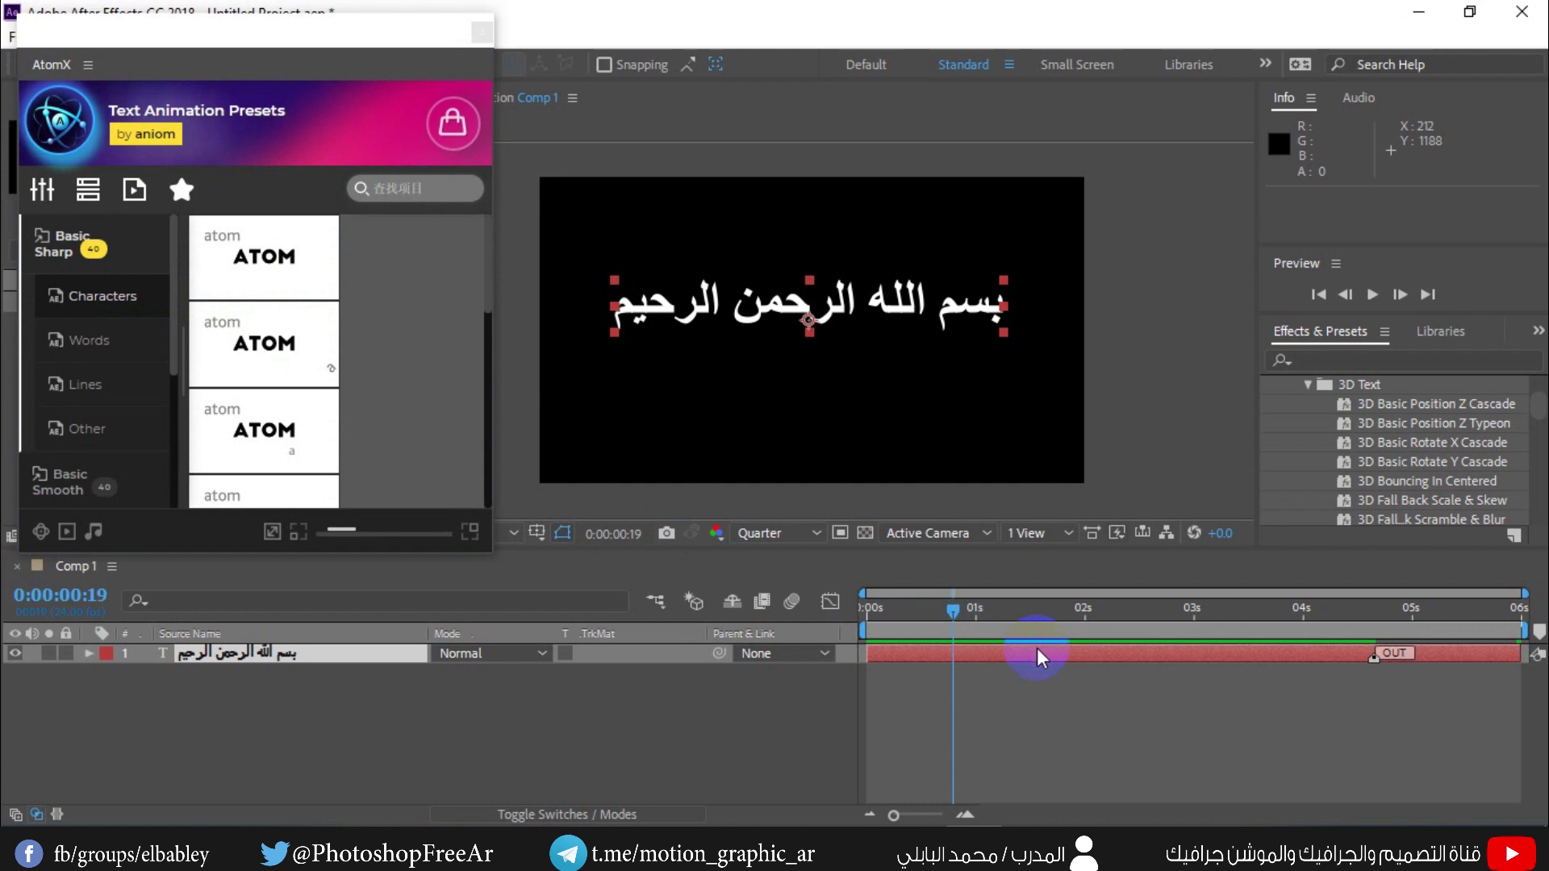
{"action": "left_click_drag", "start_coordinate": [953, 609], "coordinate": [1212, 626]}
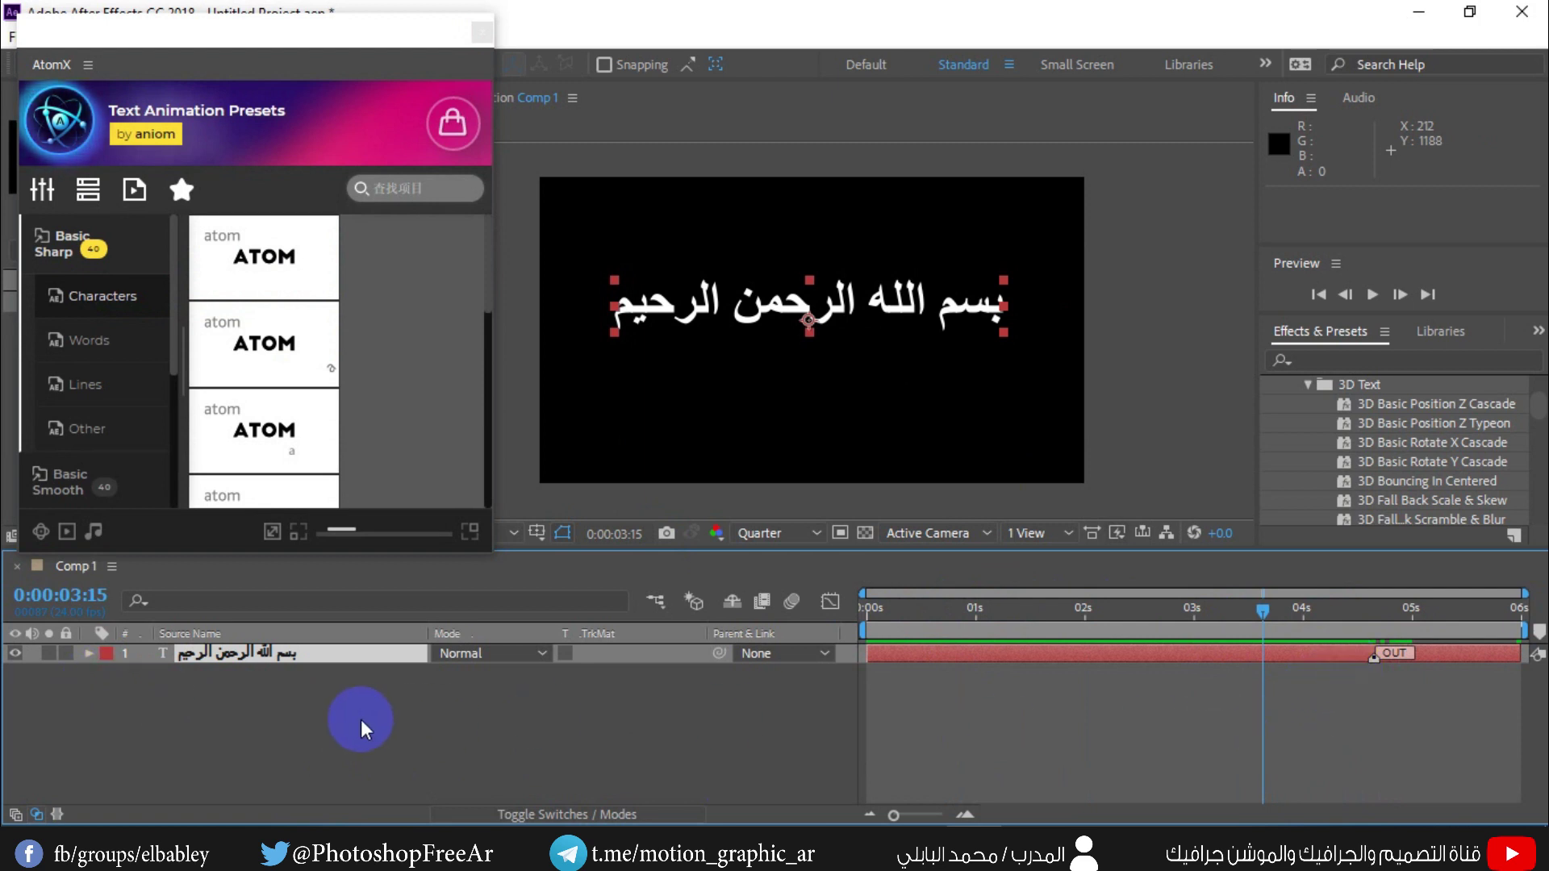
Expand the text layer down to AtomAnimator_1's AtomSelector_1 Advanced settings
{"action": "left_click", "coordinate": [89, 653]}
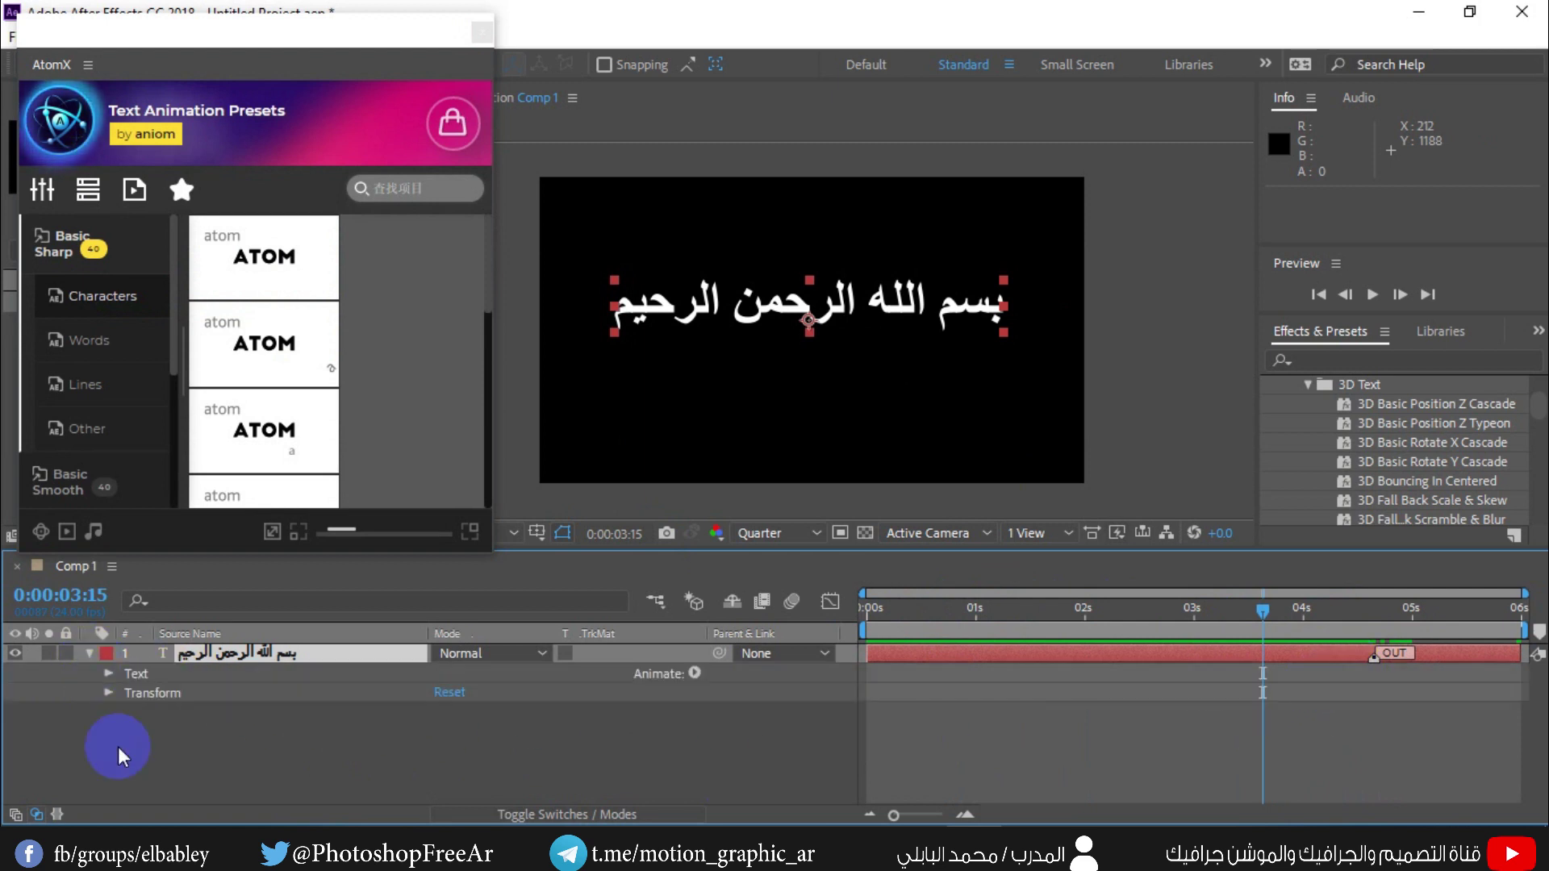
{"action": "left_click", "coordinate": [107, 674]}
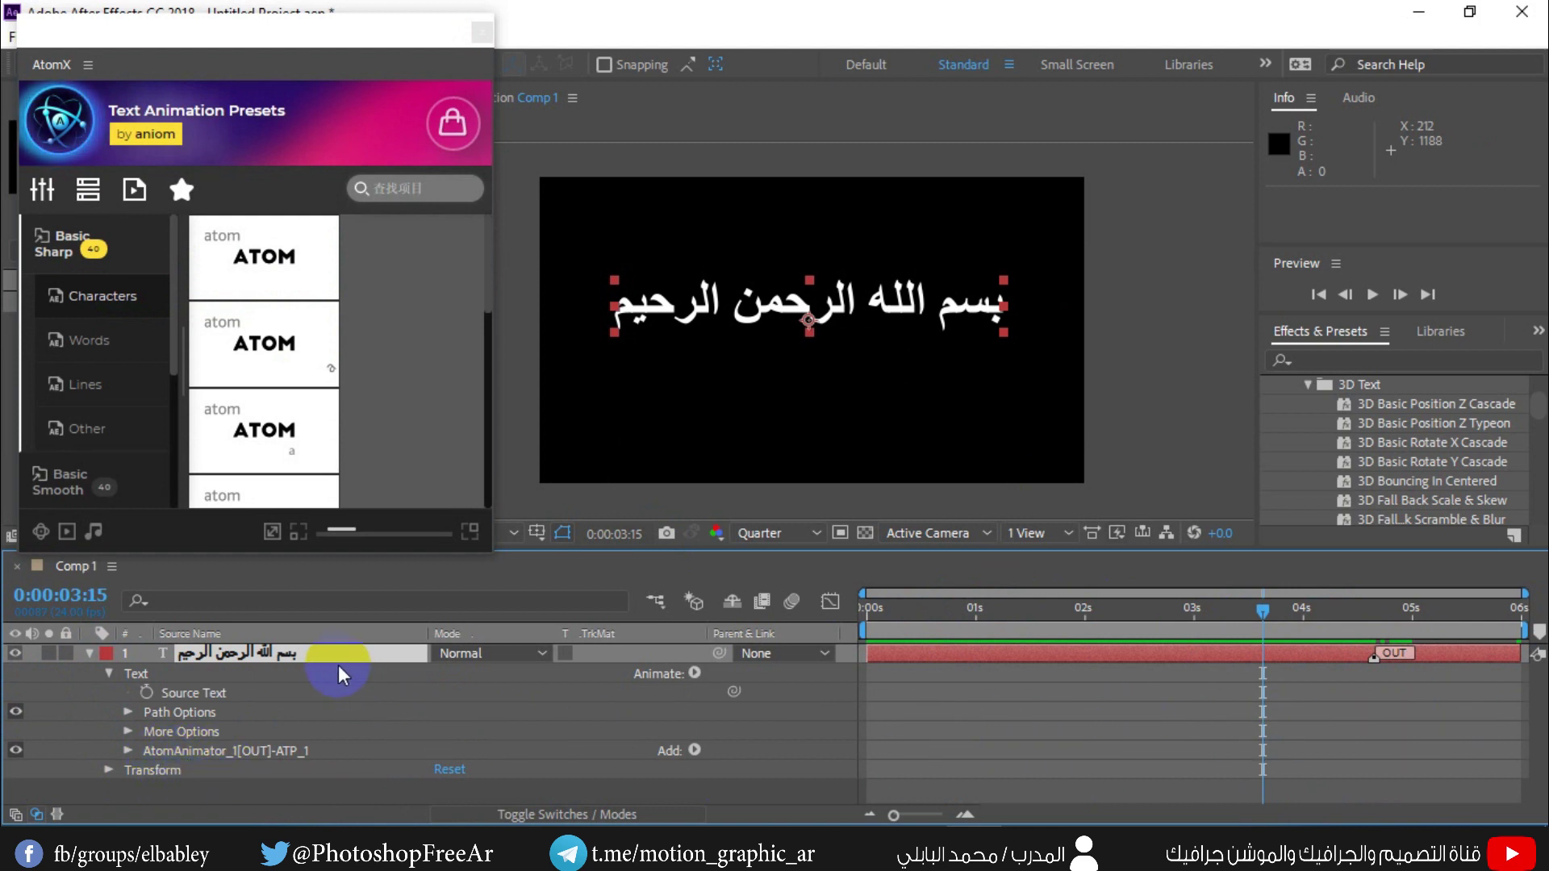
{"action": "left_click", "coordinate": [176, 758]}
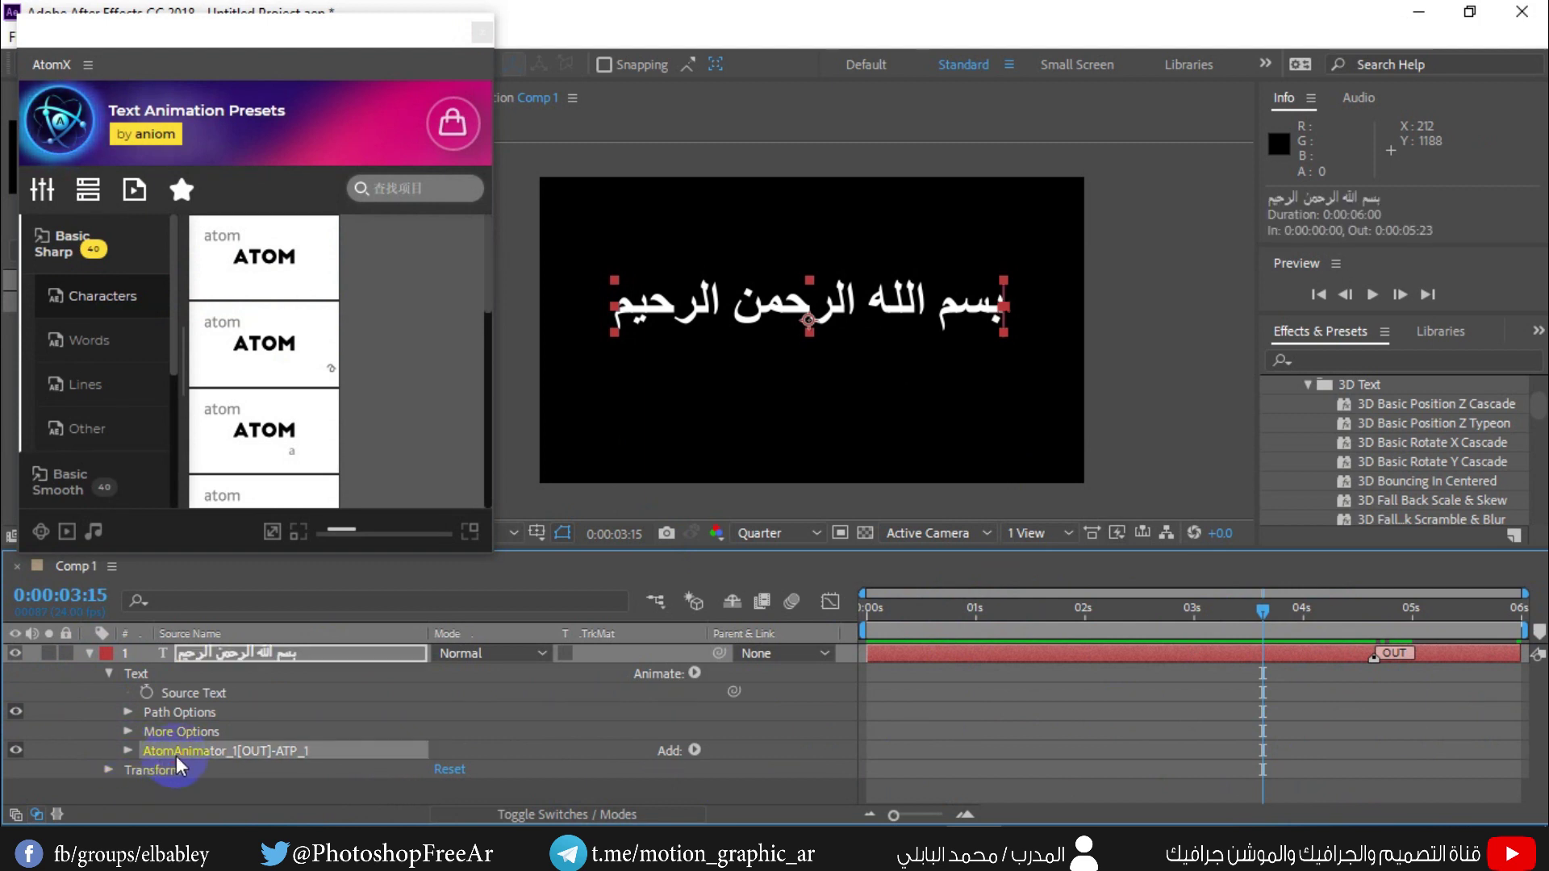
{"action": "left_click", "coordinate": [129, 751]}
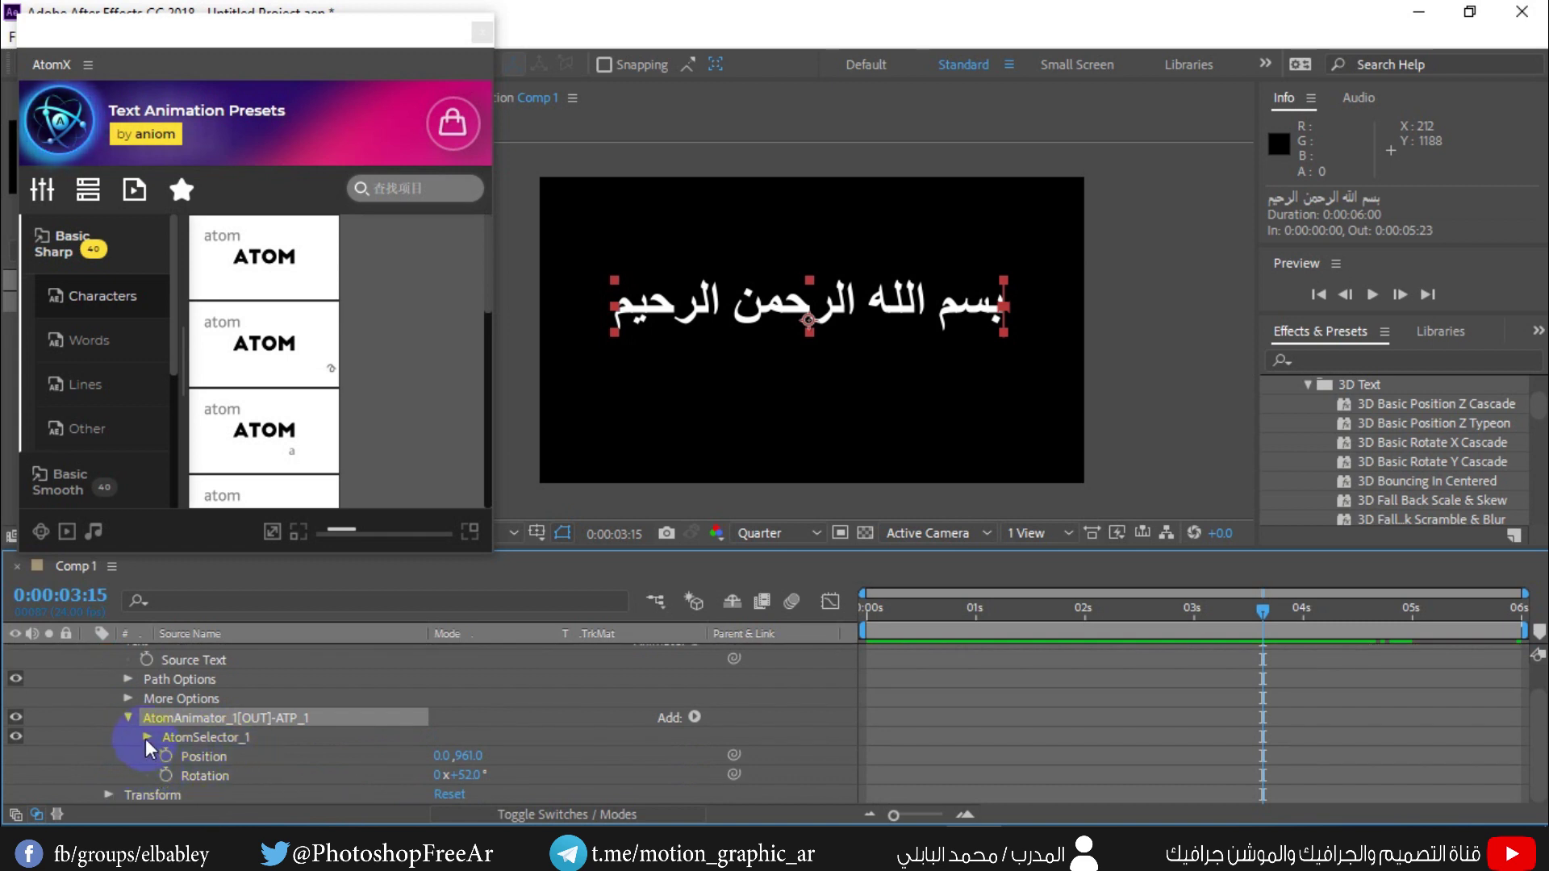
{"action": "left_click", "coordinate": [146, 738]}
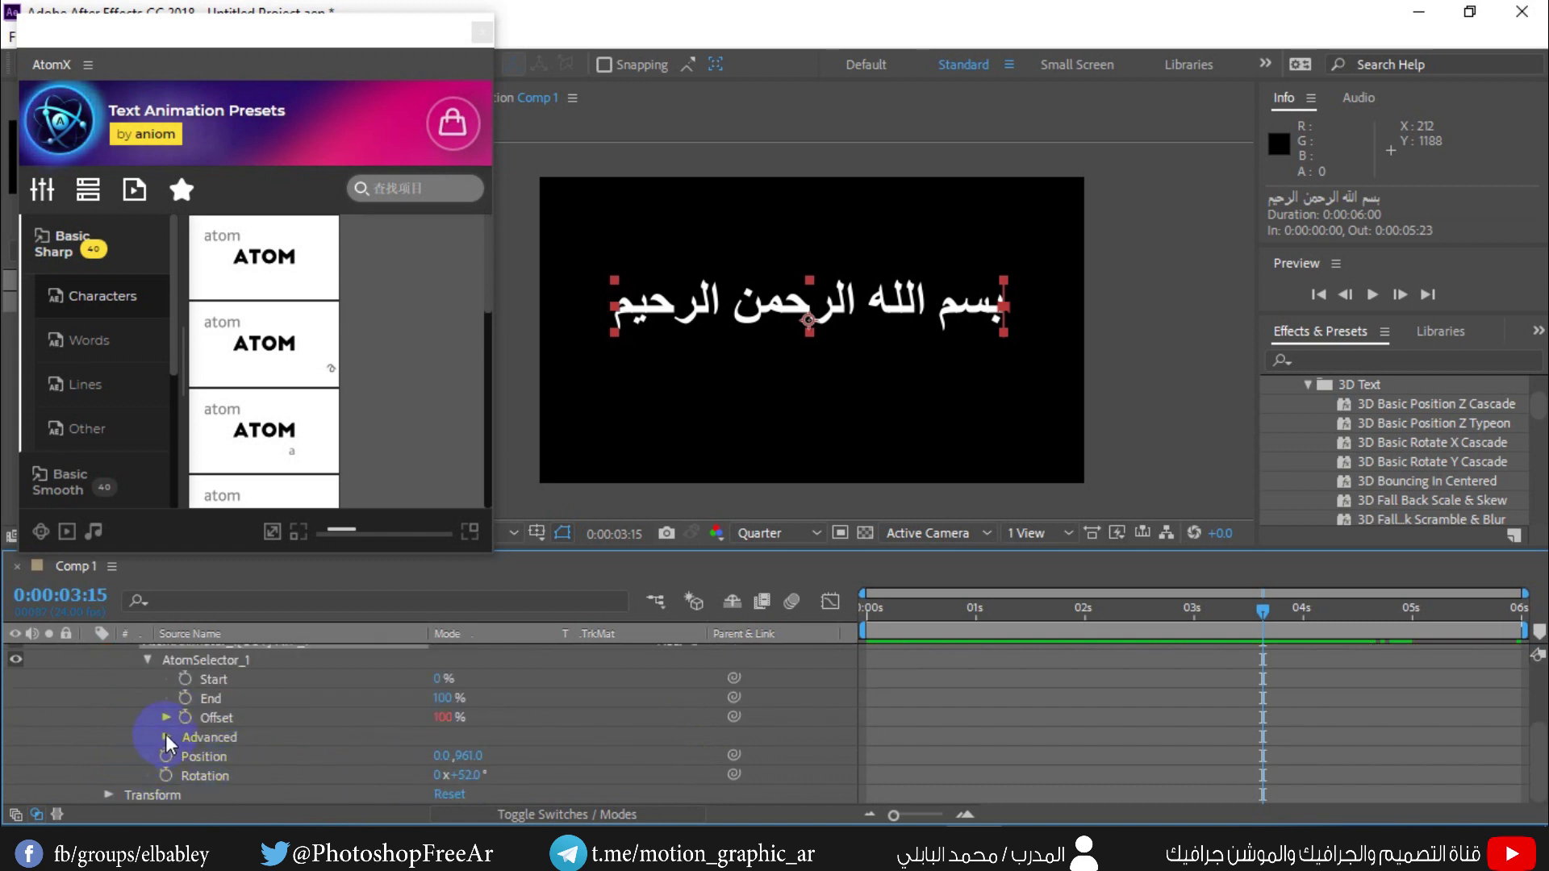
{"action": "left_click", "coordinate": [166, 737]}
{"action": "scroll", "coordinate": [132, 754], "scroll_direction": "up", "scroll_amount": 5}
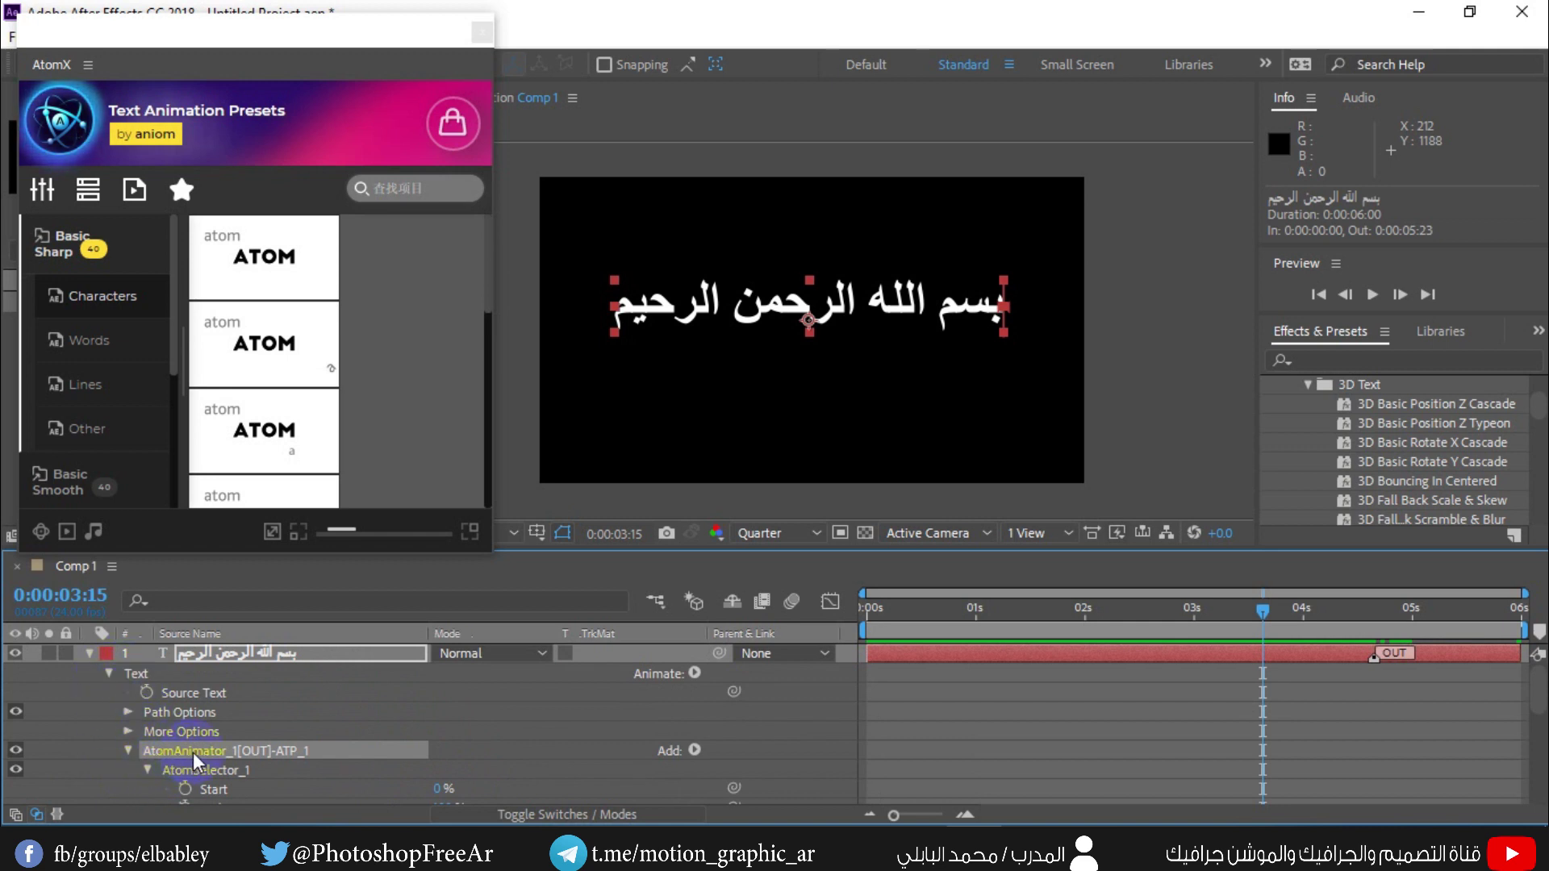
{"action": "scroll", "coordinate": [192, 752], "scroll_direction": "down", "scroll_amount": 3}
{"action": "scroll", "coordinate": [190, 761], "scroll_direction": "down", "scroll_amount": 3}
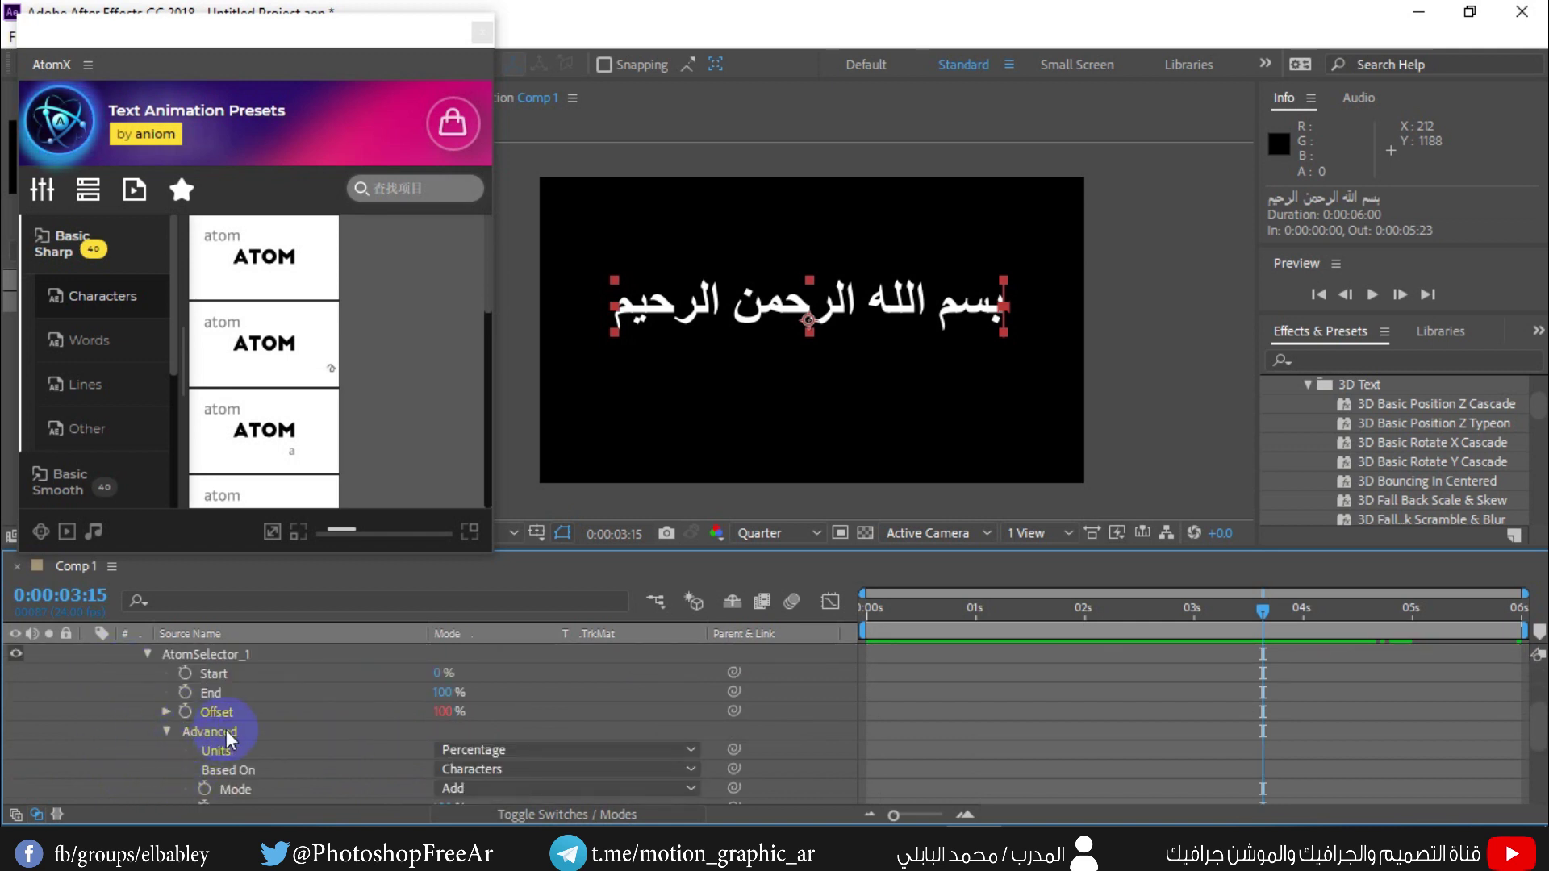
{"action": "scroll", "coordinate": [226, 730], "scroll_direction": "down", "scroll_amount": 3}
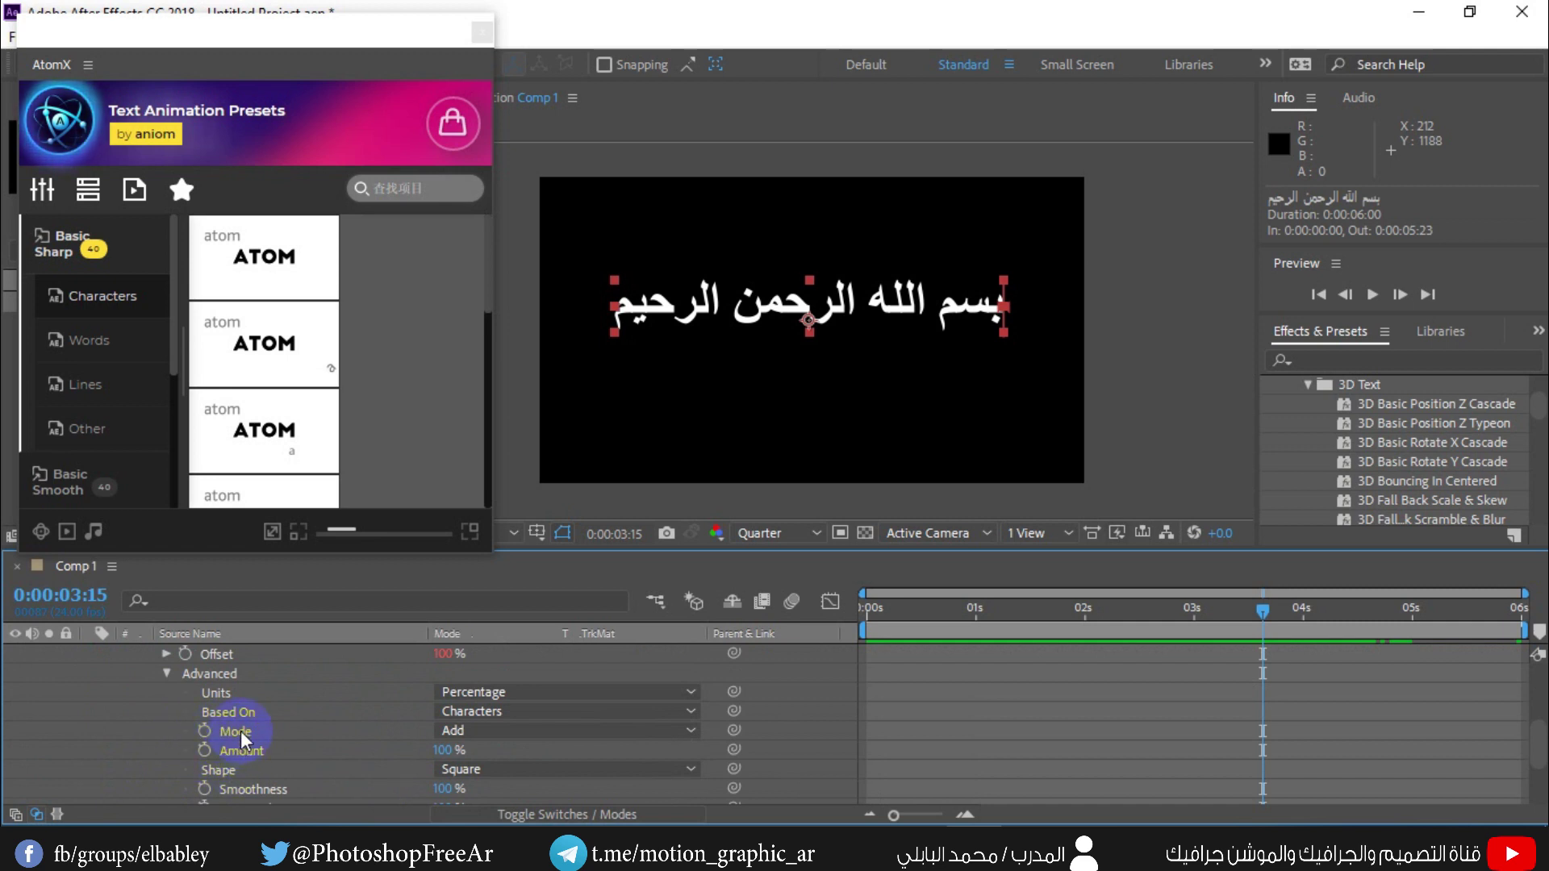
Change the selector Mode from Add to Subtract and preview from the first frame
{"action": "left_click", "coordinate": [240, 730]}
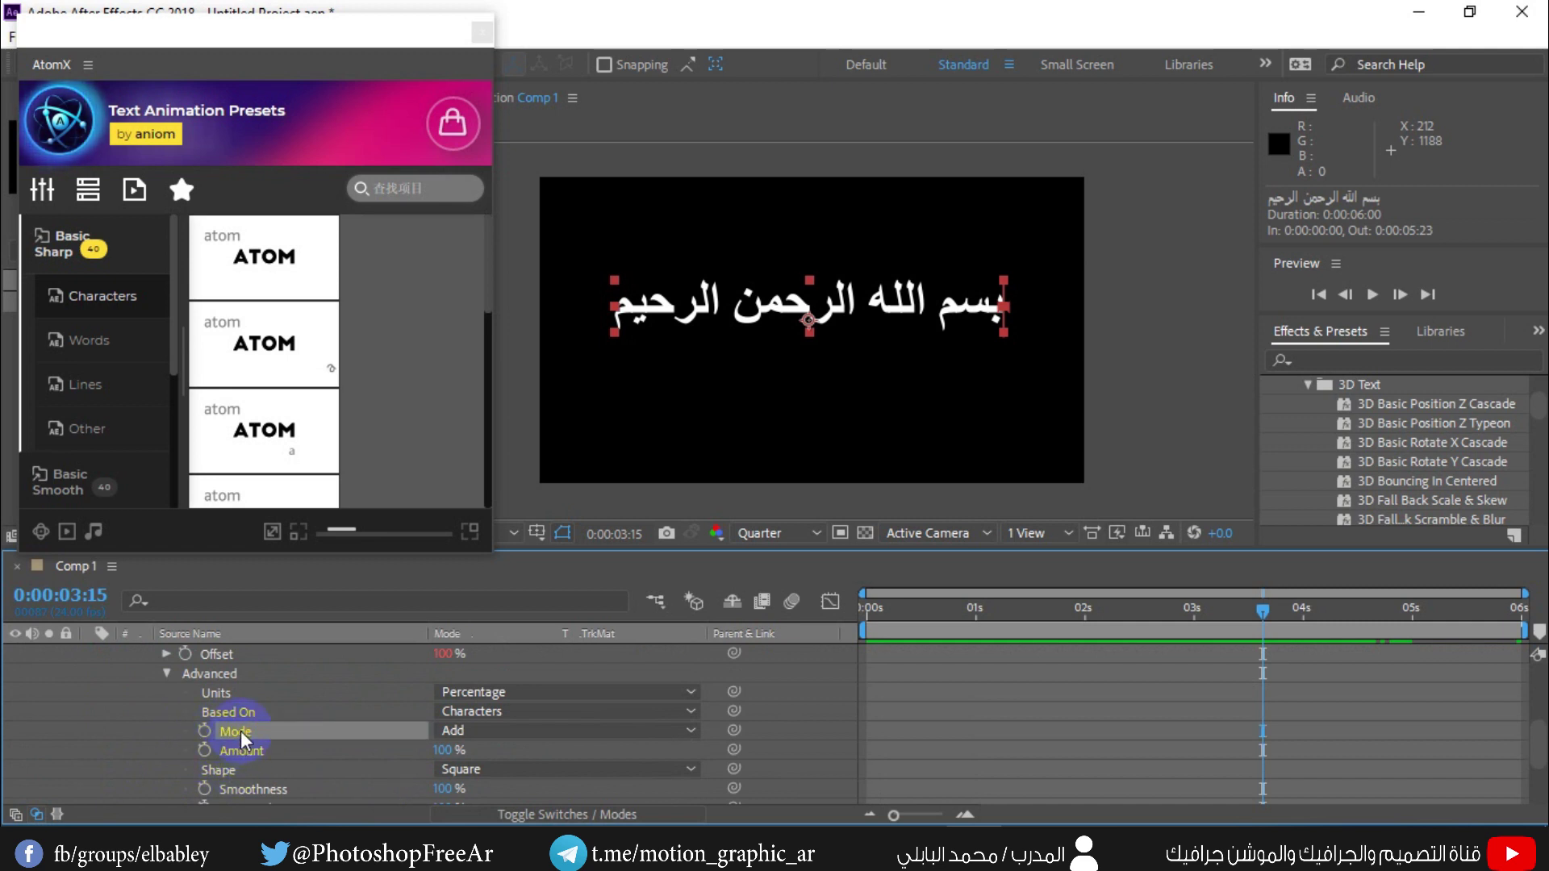
{"action": "left_click", "coordinate": [494, 733]}
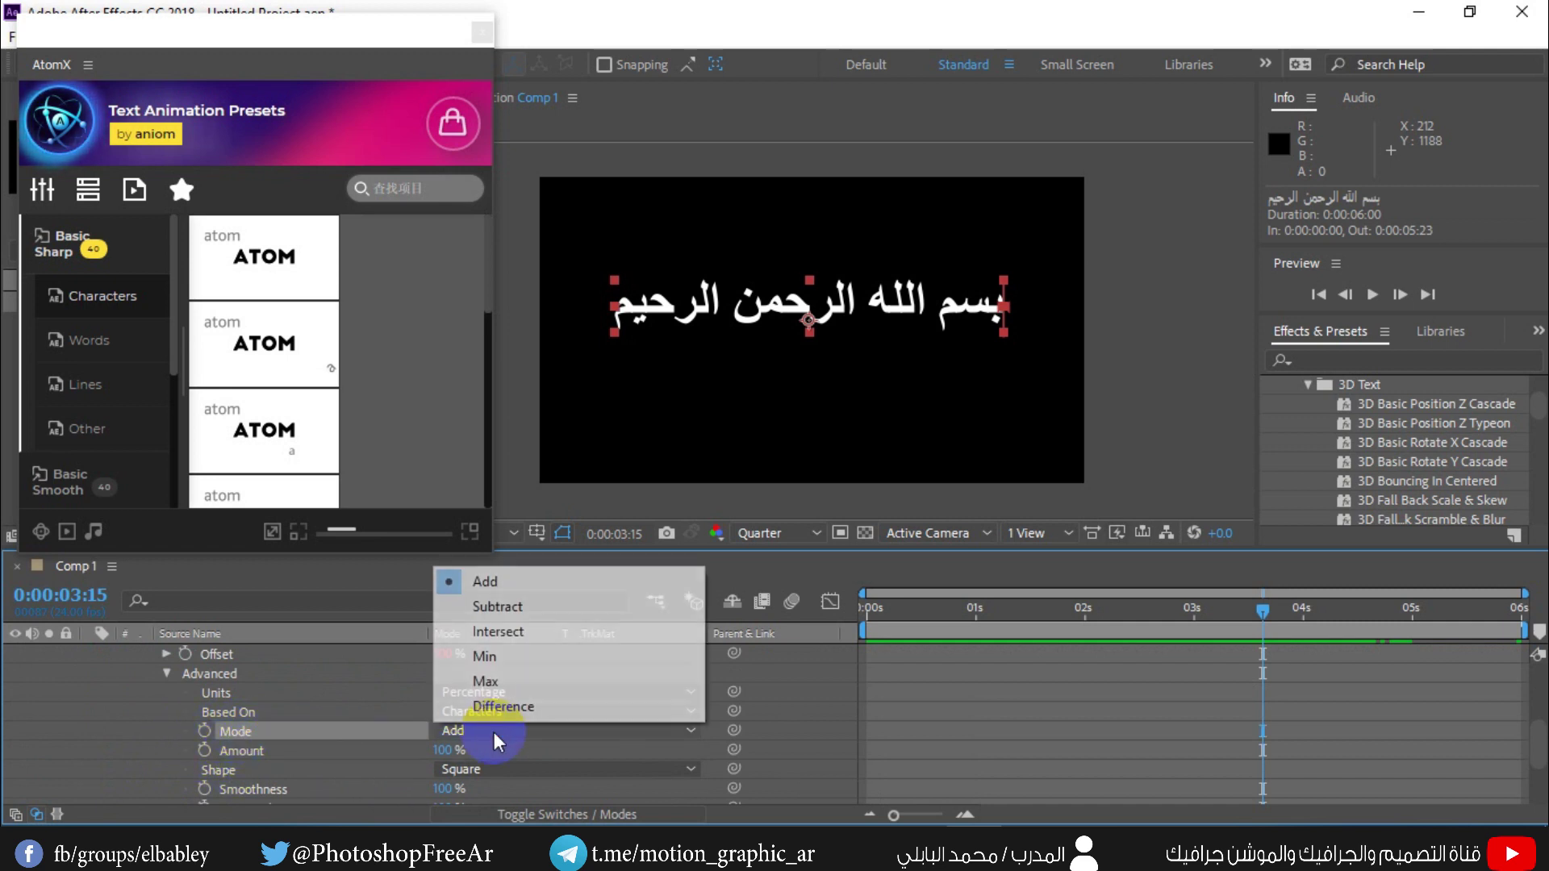
{"action": "left_click", "coordinate": [491, 615]}
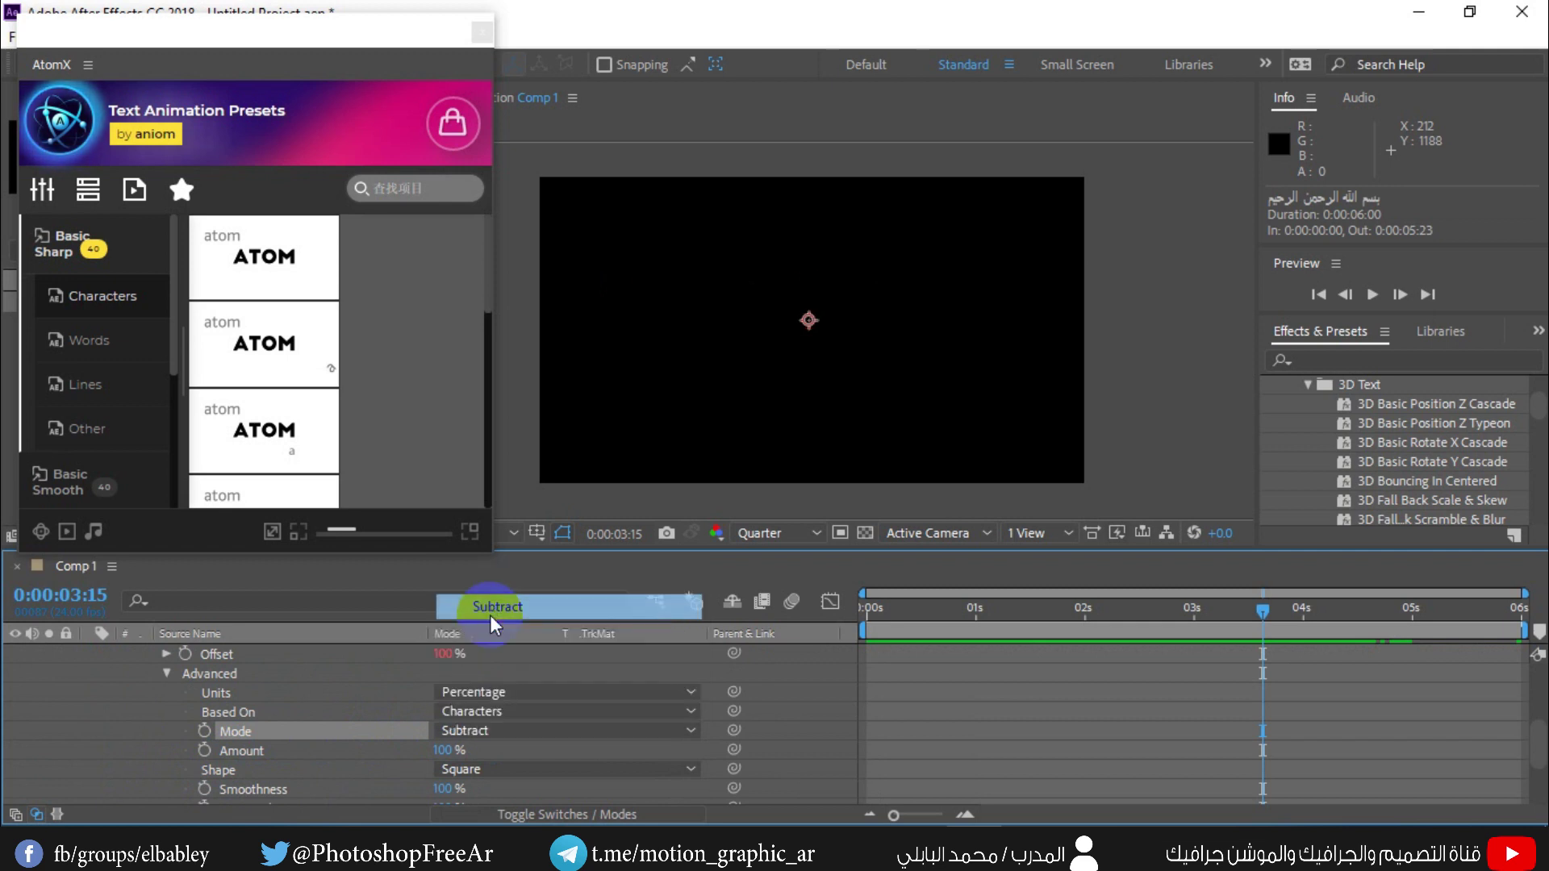
{"action": "left_click", "coordinate": [1324, 304]}
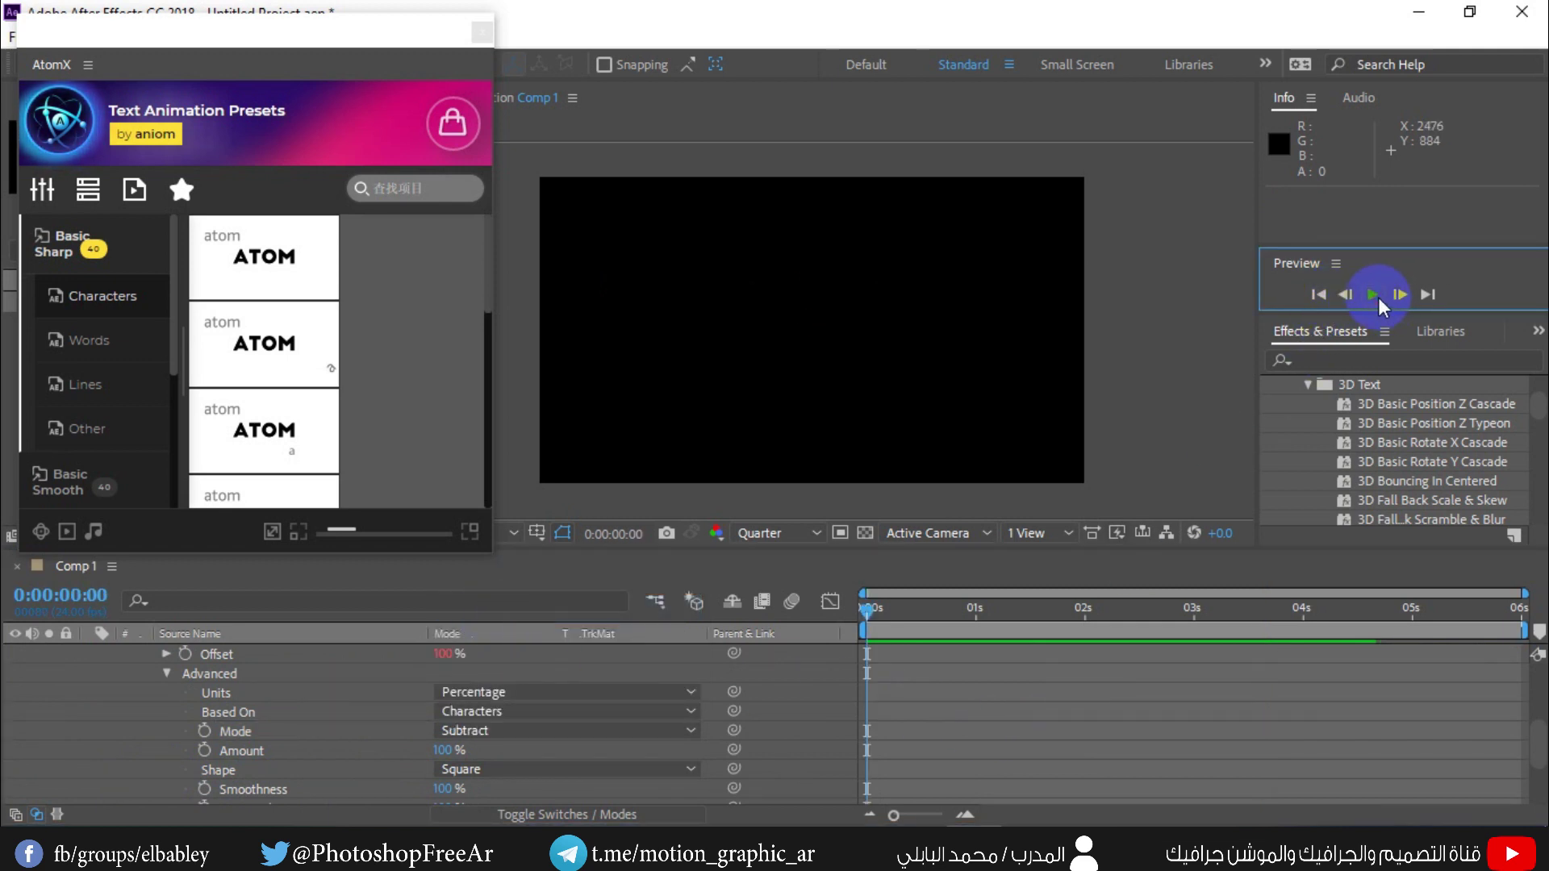
{"action": "left_click", "coordinate": [1375, 295]}
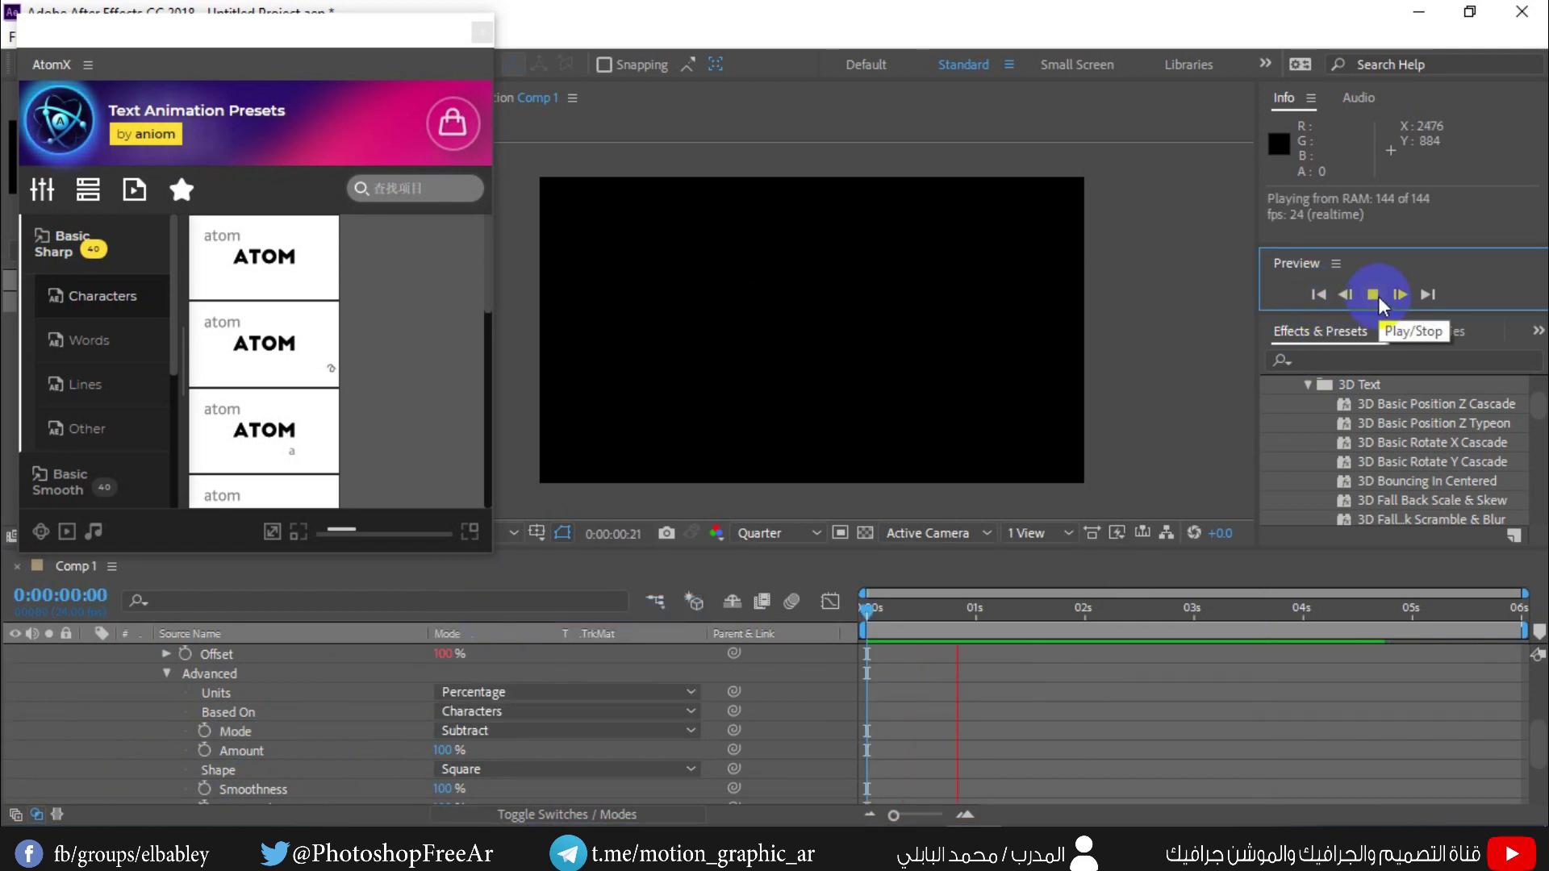
{"action": "scroll", "coordinate": [1336, 727], "scroll_direction": "up", "scroll_amount": 3}
{"action": "scroll", "coordinate": [1336, 726], "scroll_direction": "up", "scroll_amount": 3}
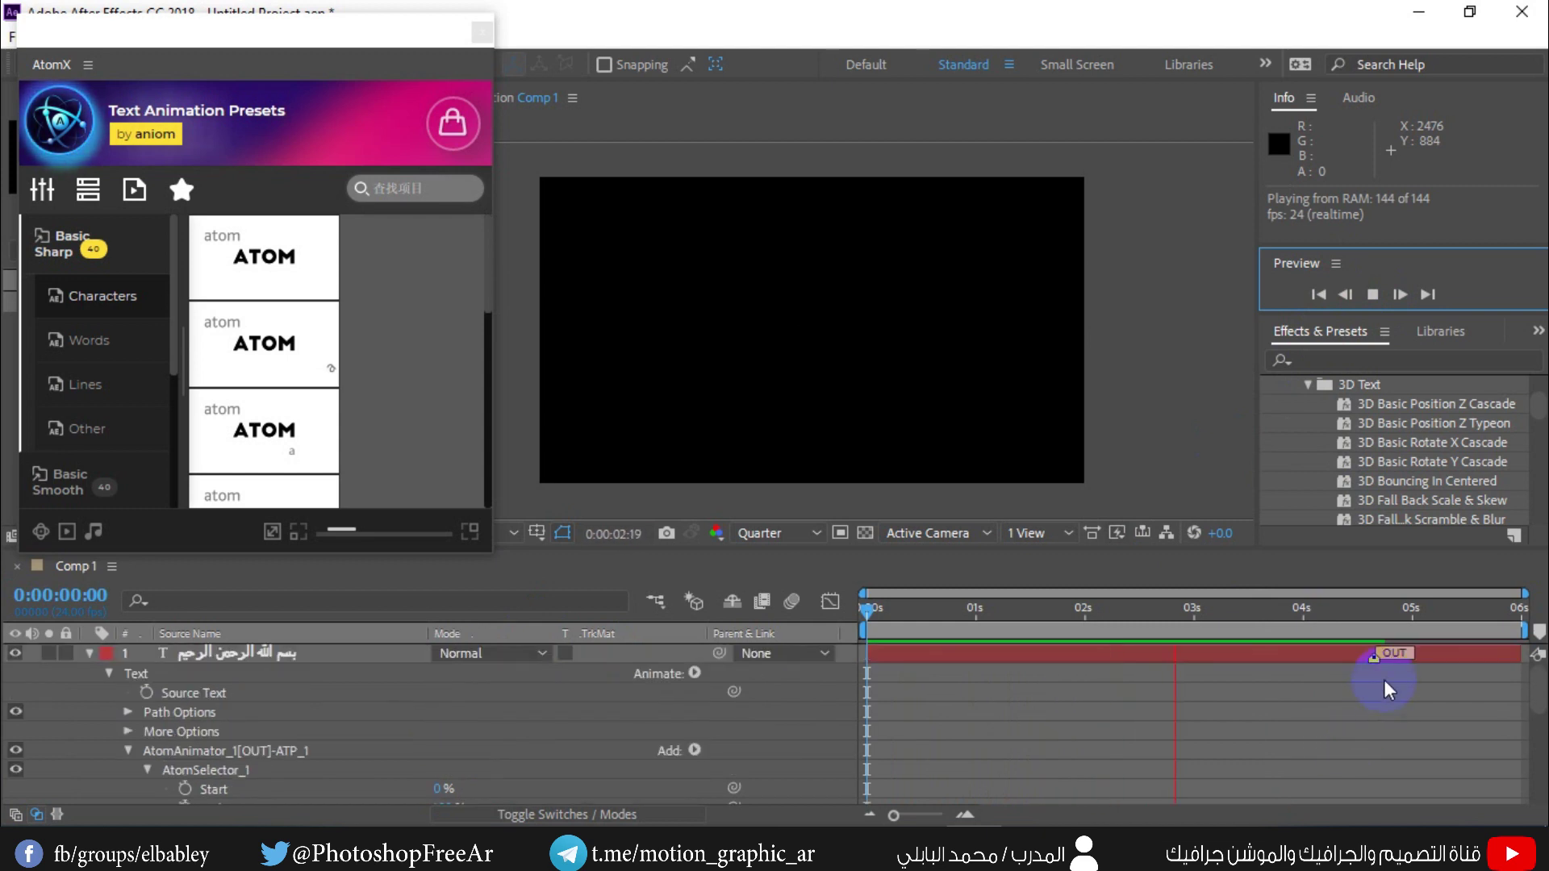
Slide the Arabic text layer earlier so it ends at 0:00:01:16 and collapse its properties
{"action": "left_click", "coordinate": [1375, 295]}
{"action": "mouse_move", "coordinate": [1505, 612]}
{"action": "left_mouse_down"}
{"action": "mouse_move", "coordinate": [1387, 633]}
{"action": "mouse_move", "coordinate": [1495, 638]}
{"action": "mouse_move", "coordinate": [970, 652]}
{"action": "left_mouse_up"}
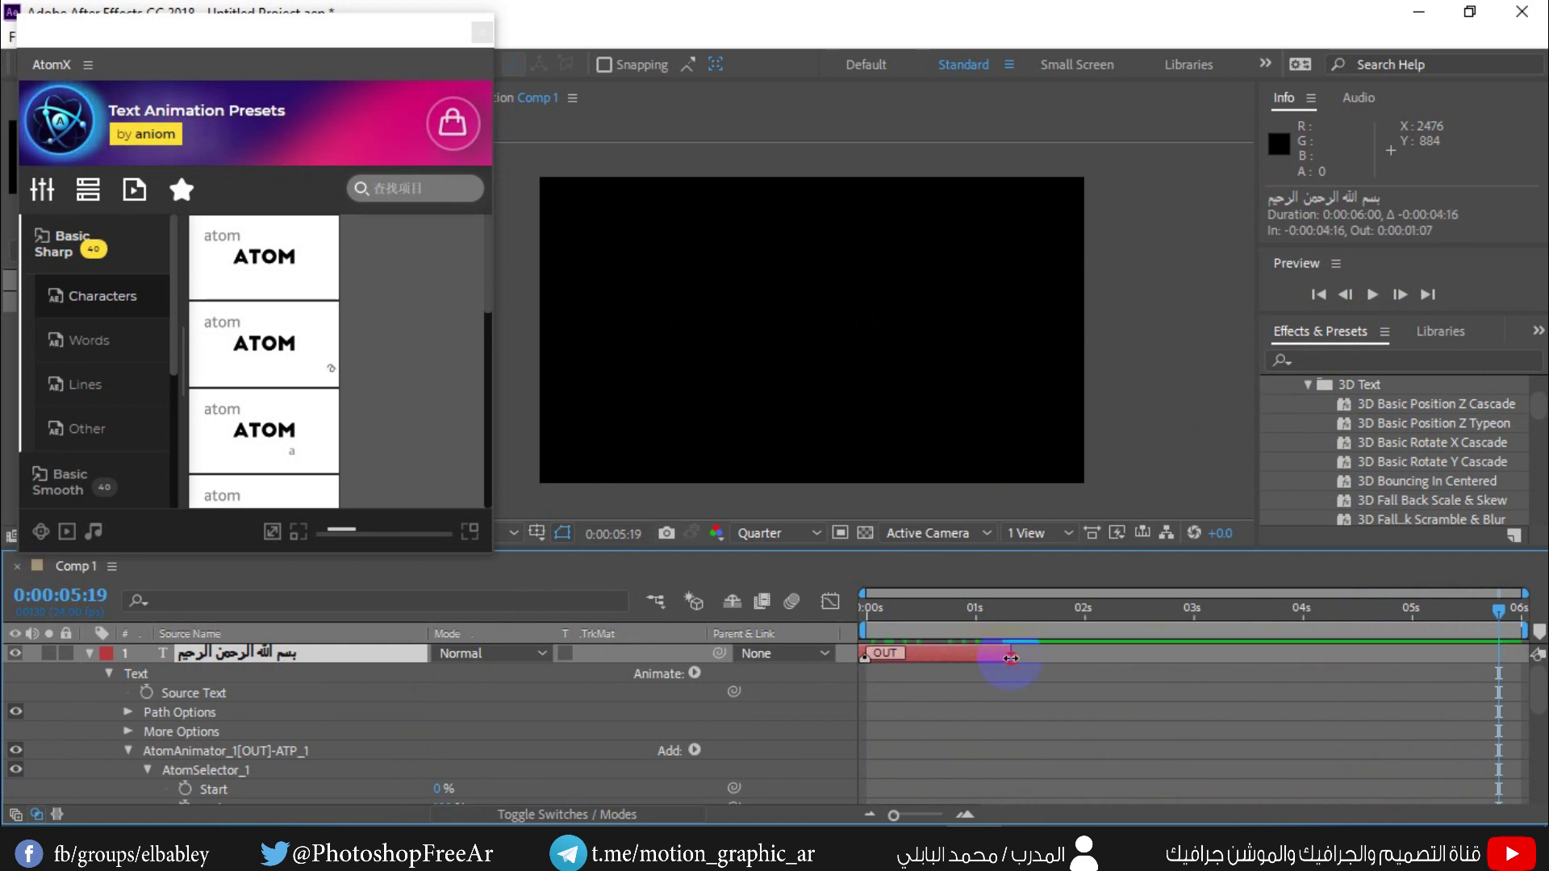
{"action": "mouse_move", "coordinate": [912, 606]}
{"action": "left_mouse_down"}
{"action": "mouse_move", "coordinate": [1000, 612]}
{"action": "mouse_move", "coordinate": [928, 618]}
{"action": "mouse_move", "coordinate": [1048, 636]}
{"action": "left_mouse_up"}
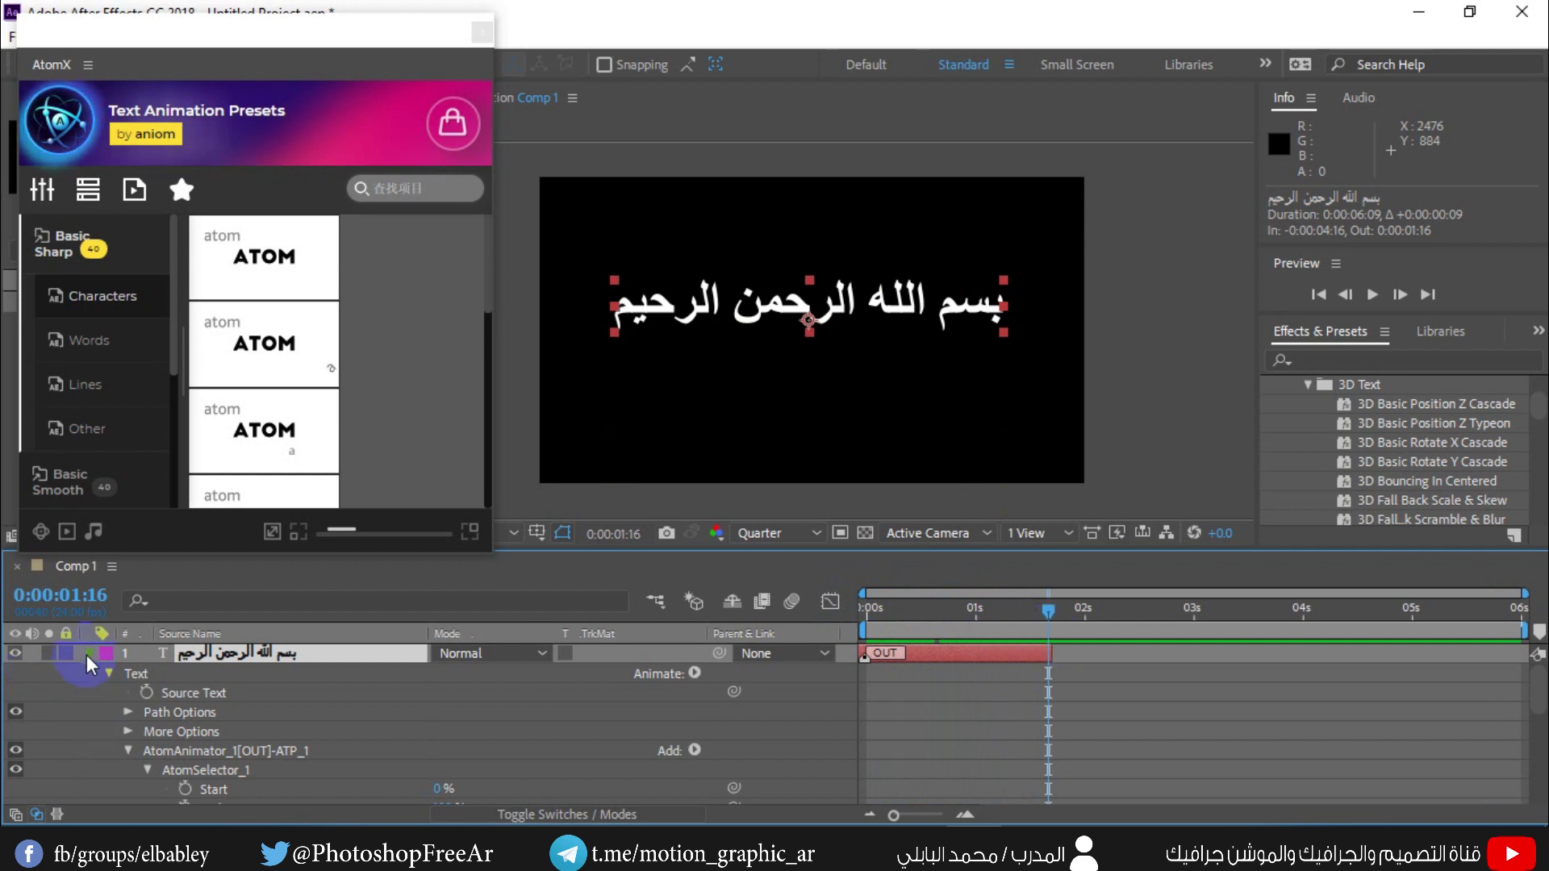
{"action": "left_click", "coordinate": [87, 653]}
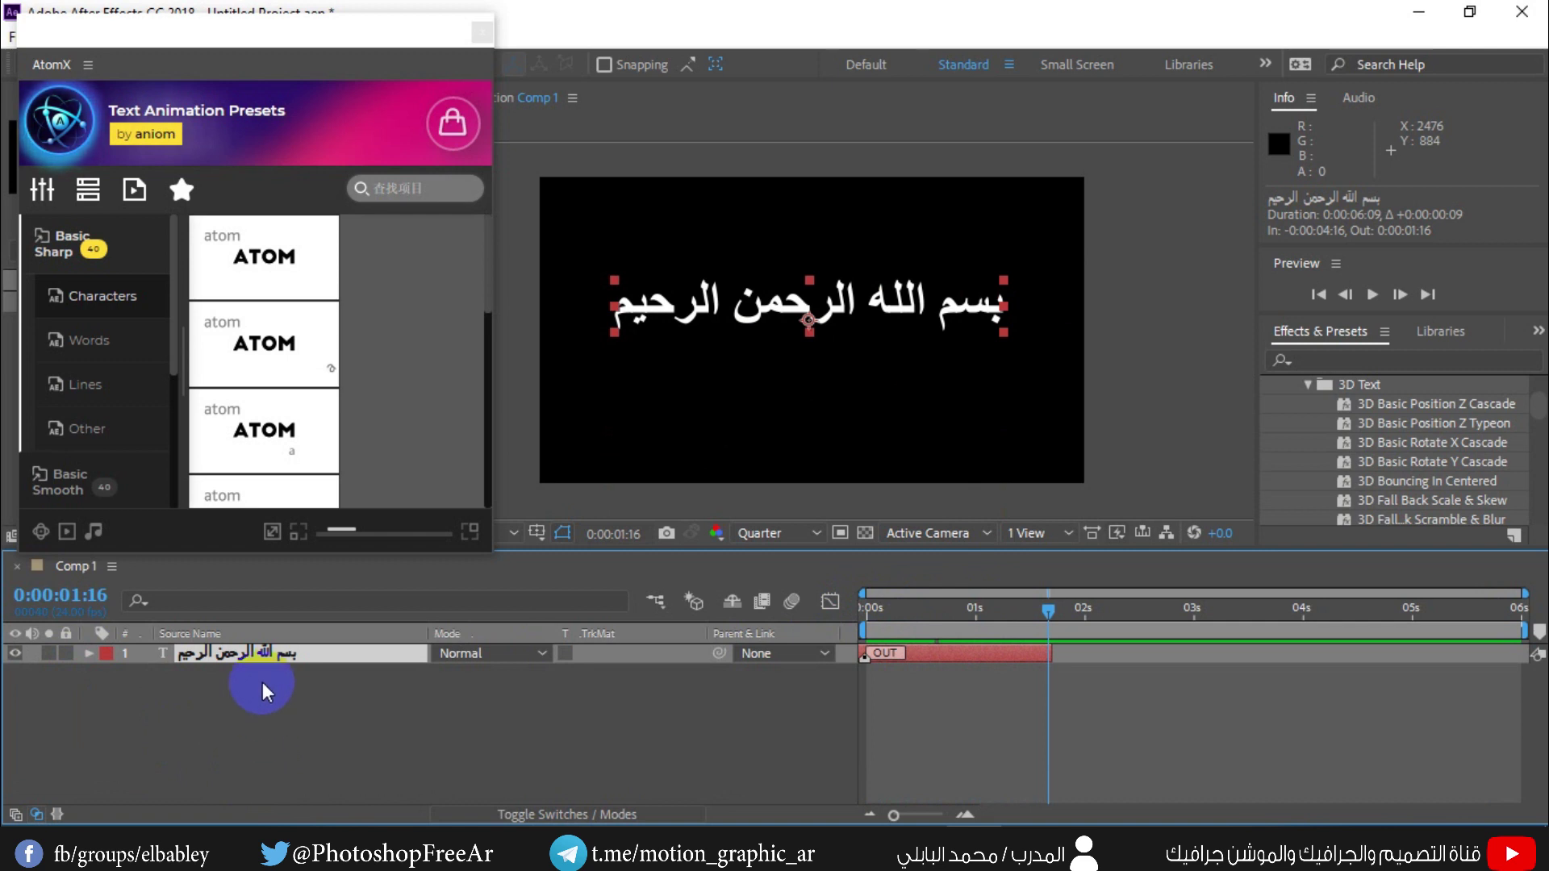
Show AtomX's mix mode option and undo the layer timing change with Ctrl+Z
{"action": "left_click", "coordinate": [82, 208]}
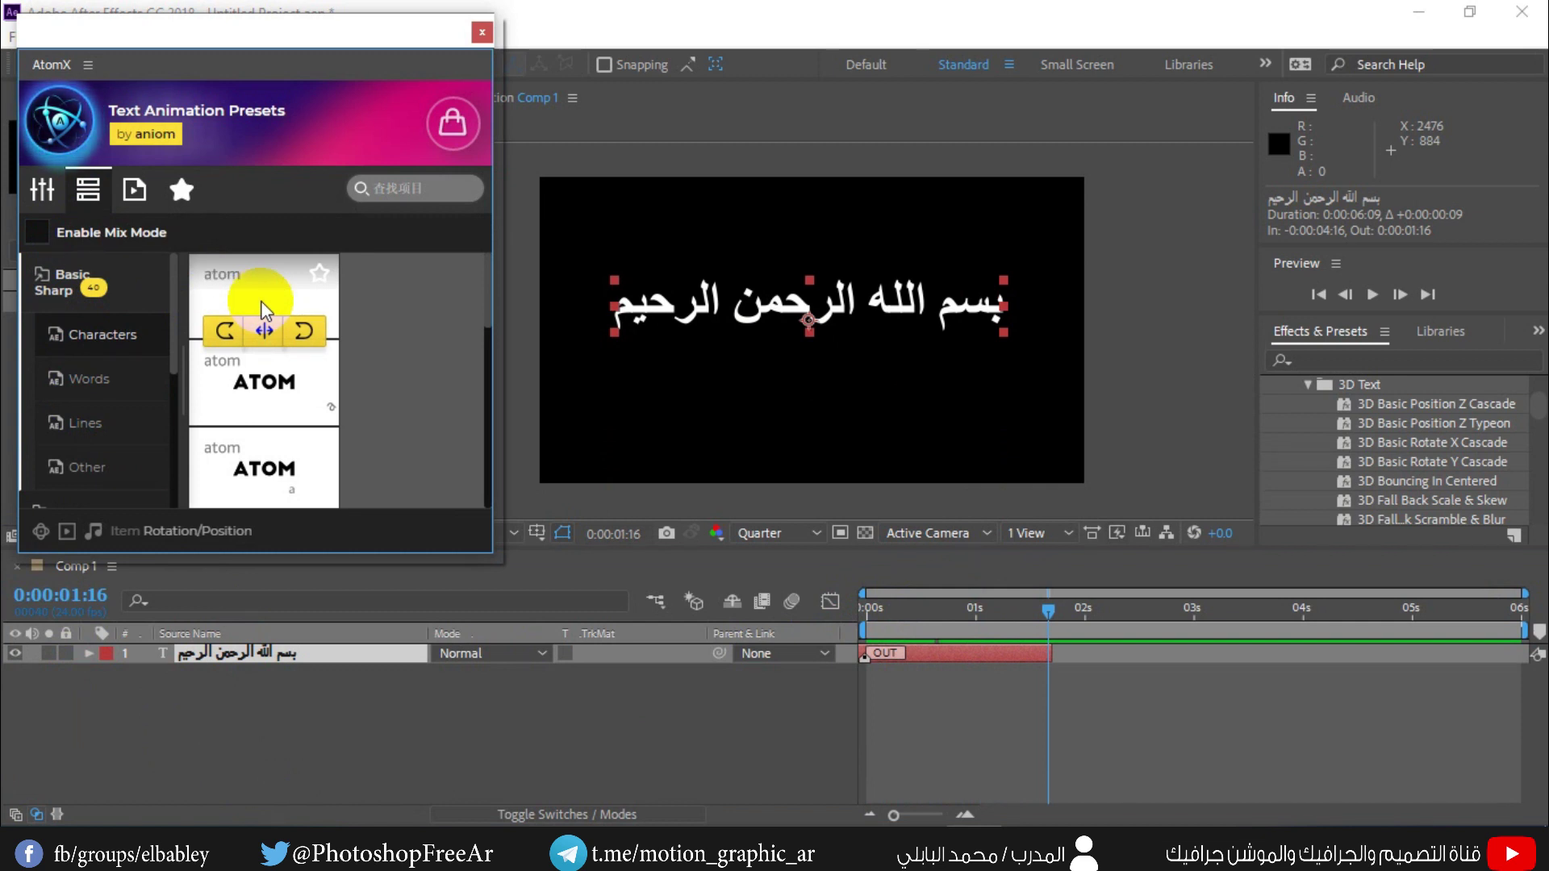
{"action": "left_click", "coordinate": [264, 330]}
{"action": "left_click", "coordinate": [293, 667]}
{"action": "key", "text": "ctrl+z"}
{"action": "key", "text": "ctrl+z"}
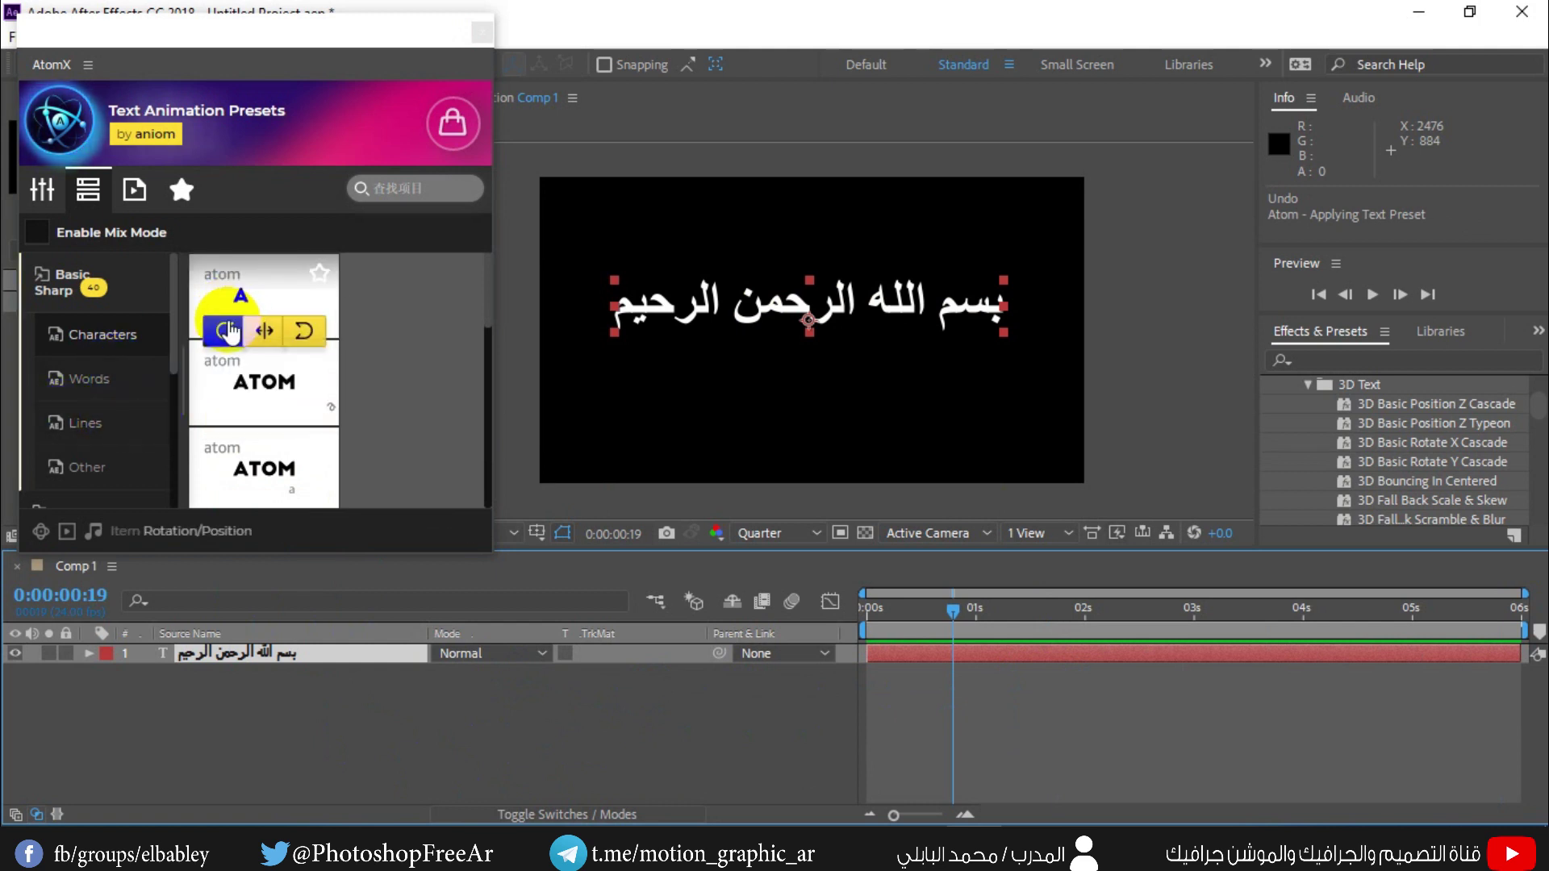
Apply the first Basic Sharp Characters preset as the text's IN animation
{"action": "left_click", "coordinate": [79, 300]}
{"action": "left_click", "coordinate": [79, 300]}
{"action": "left_click", "coordinate": [101, 342]}
{"action": "mouse_move", "coordinate": [232, 302]}
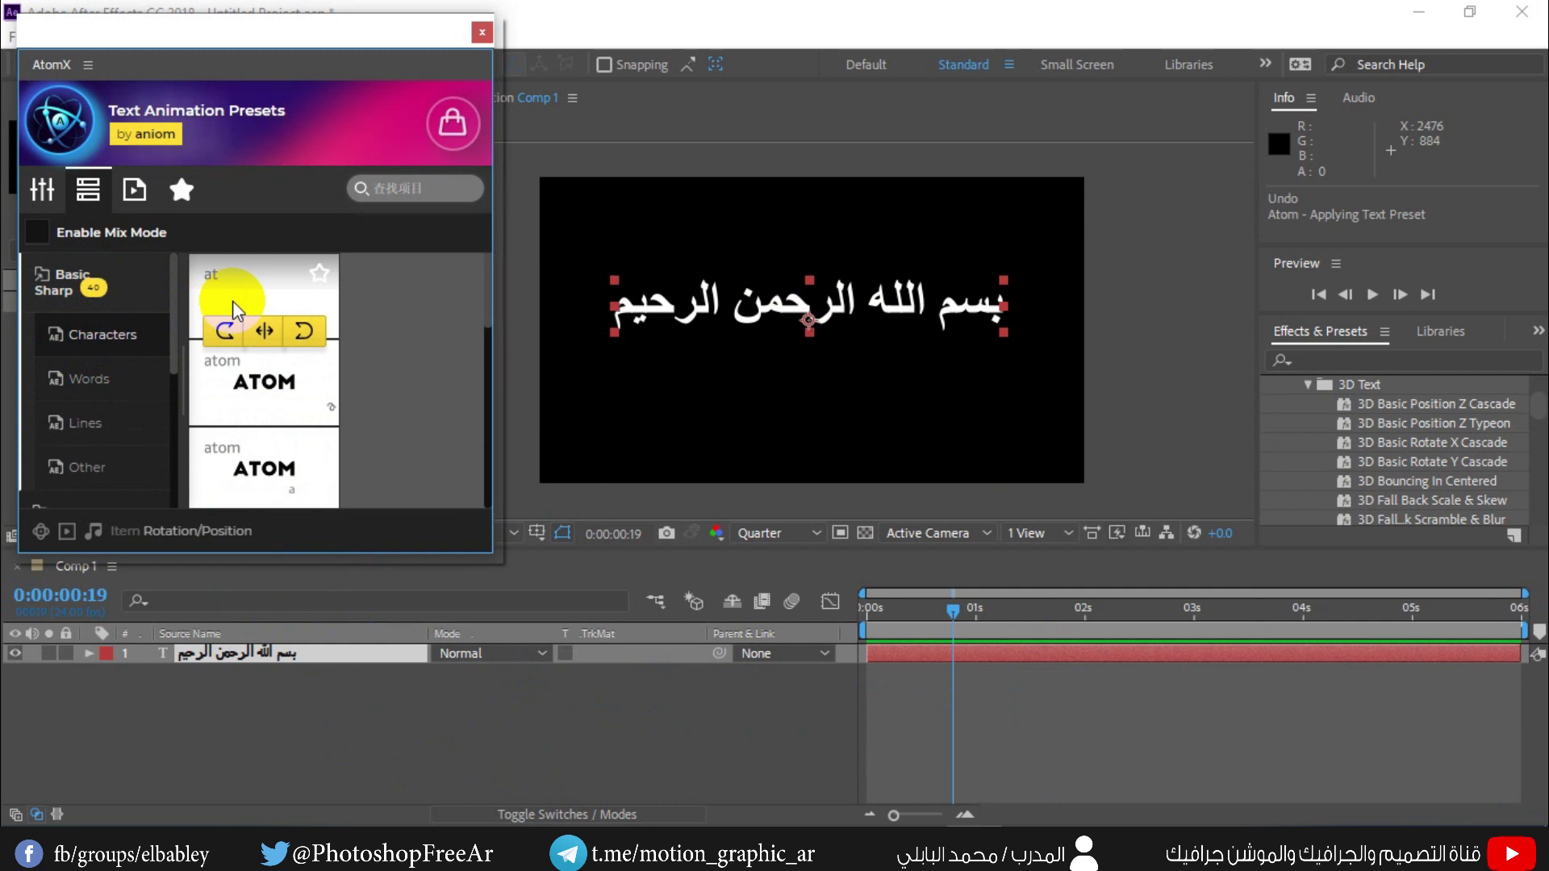
{"action": "left_click", "coordinate": [226, 337]}
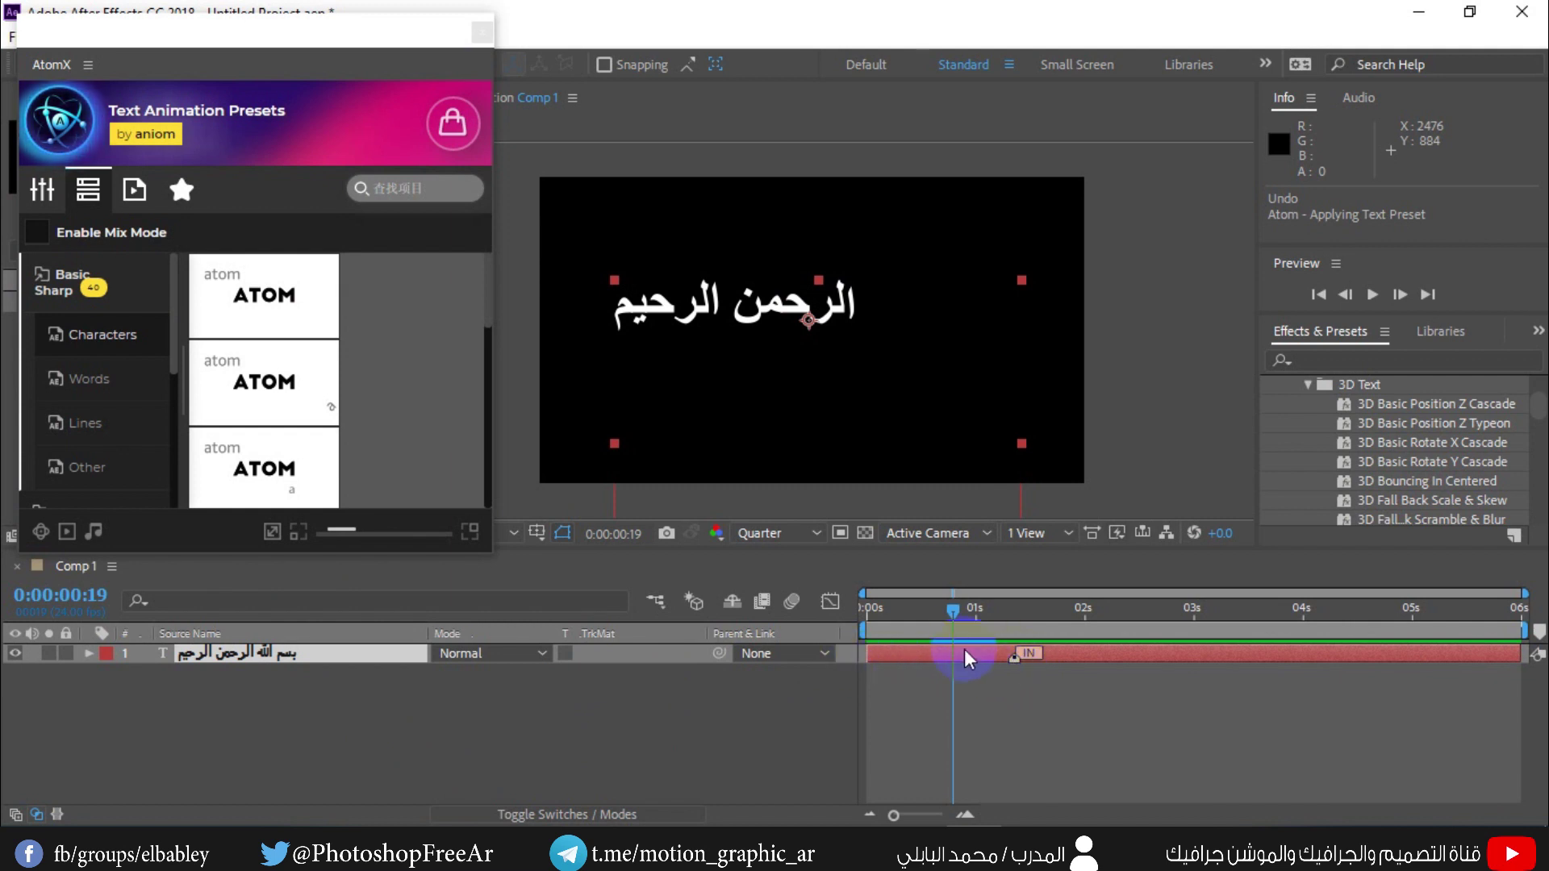
Preview the IN animation, then drag the IN marker later toward 4 seconds and replay
{"action": "left_click", "coordinate": [1375, 296]}
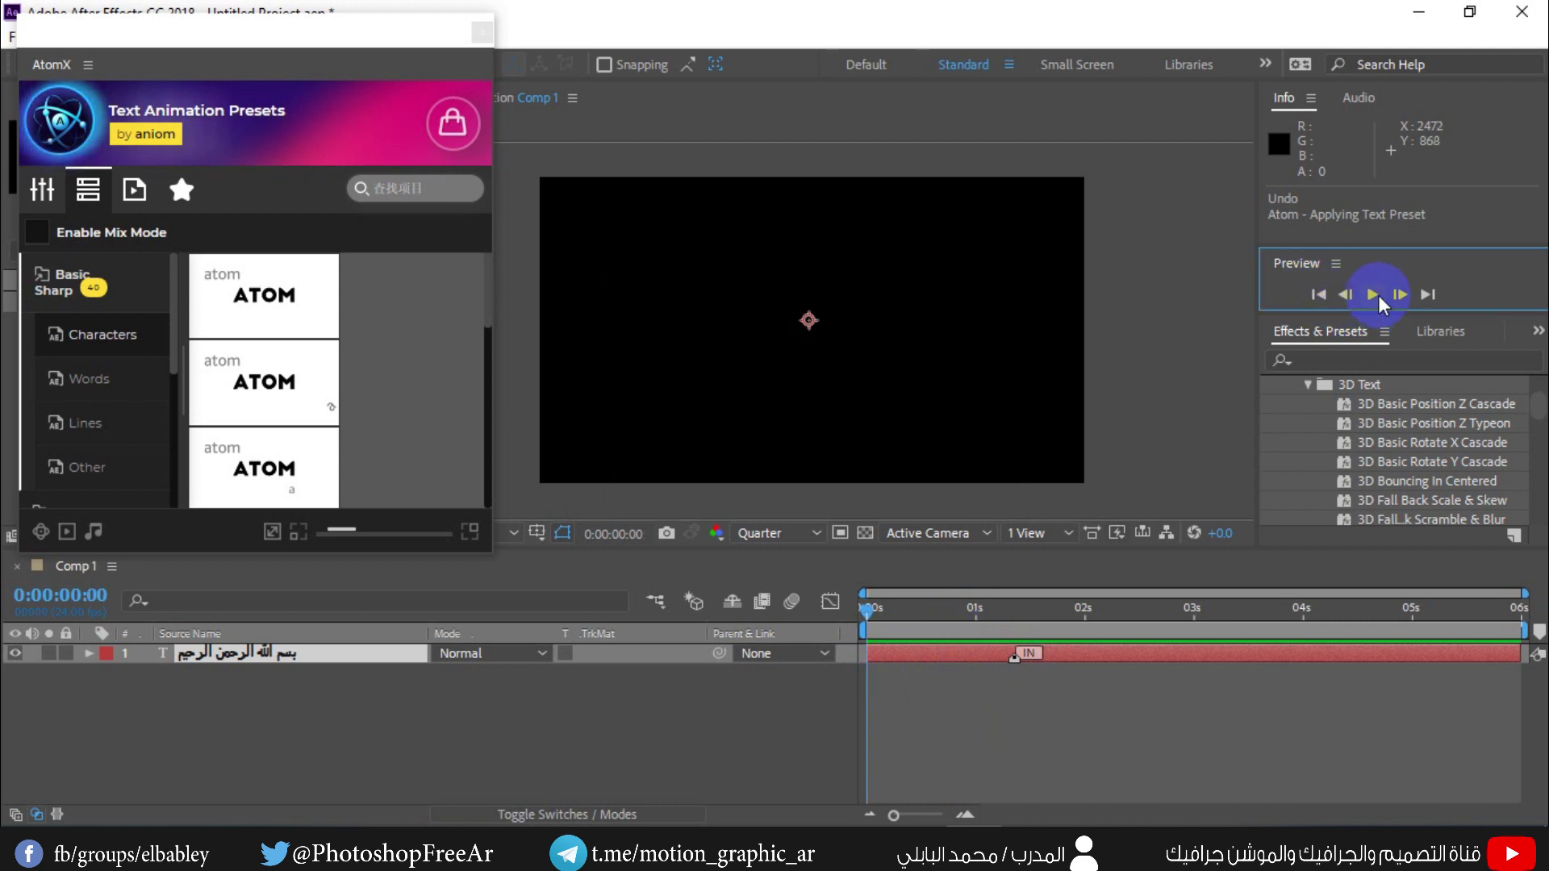
{"action": "left_click", "coordinate": [1378, 295]}
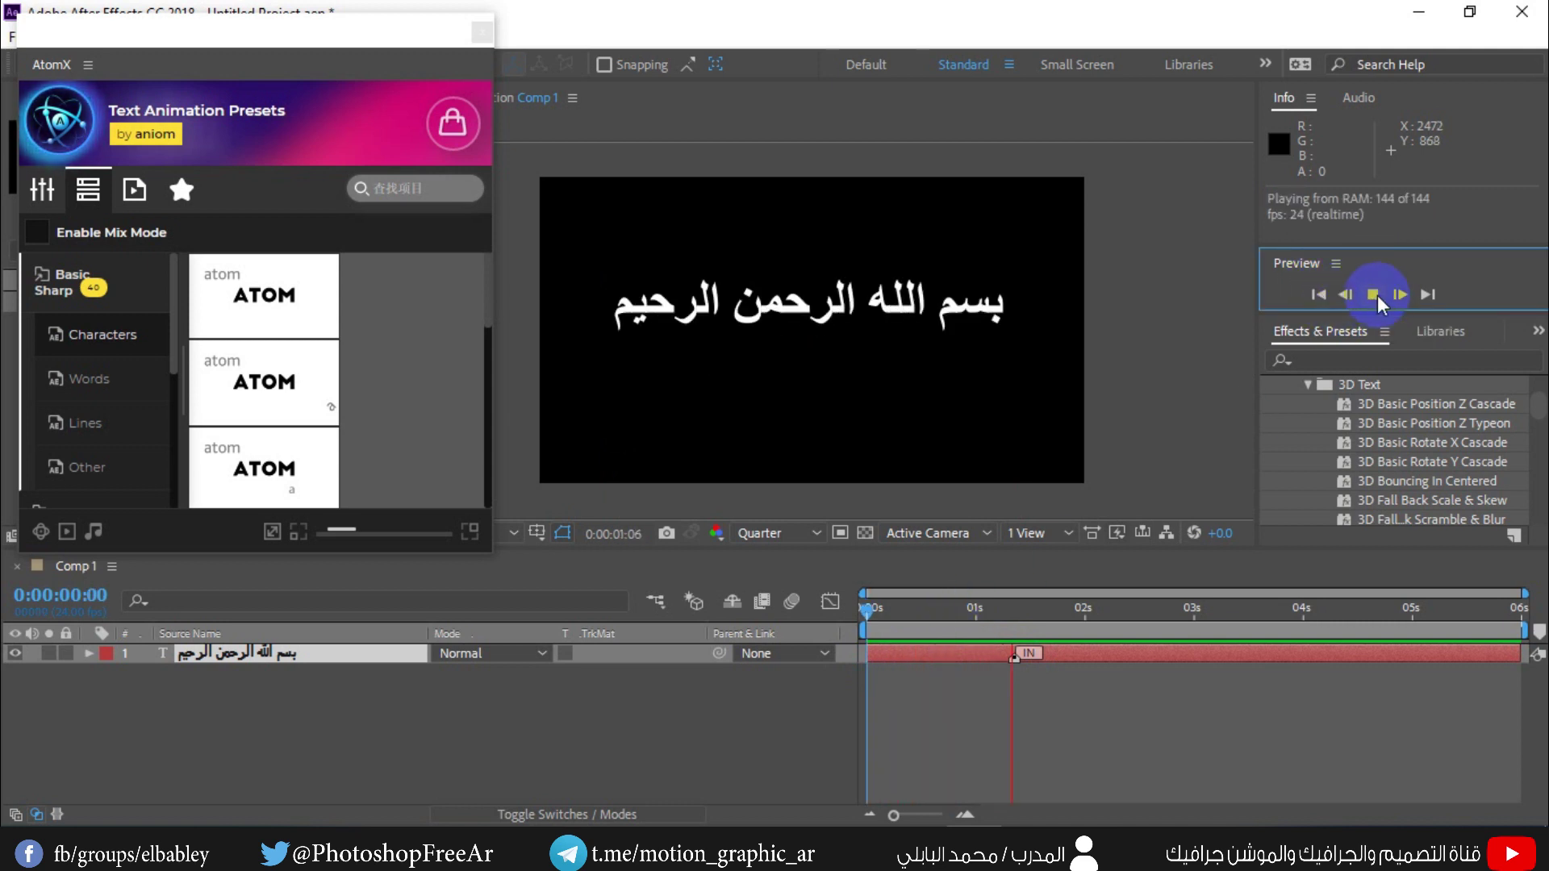
{"action": "left_click", "coordinate": [1377, 296]}
{"action": "left_click_drag", "start_coordinate": [1015, 653], "coordinate": [1314, 653]}
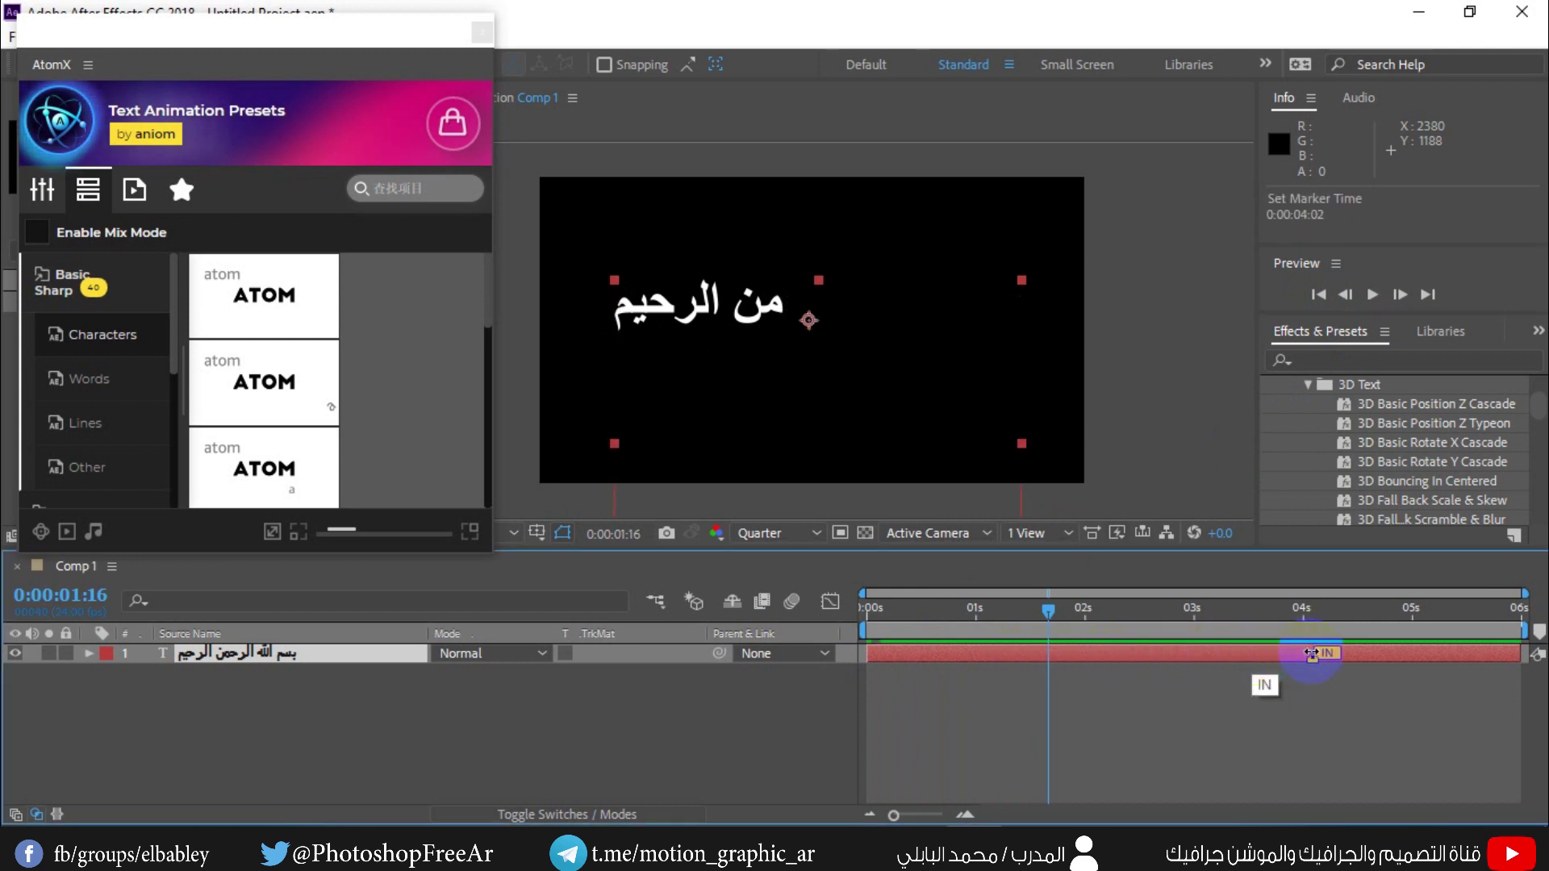
{"action": "left_click", "coordinate": [282, 656]}
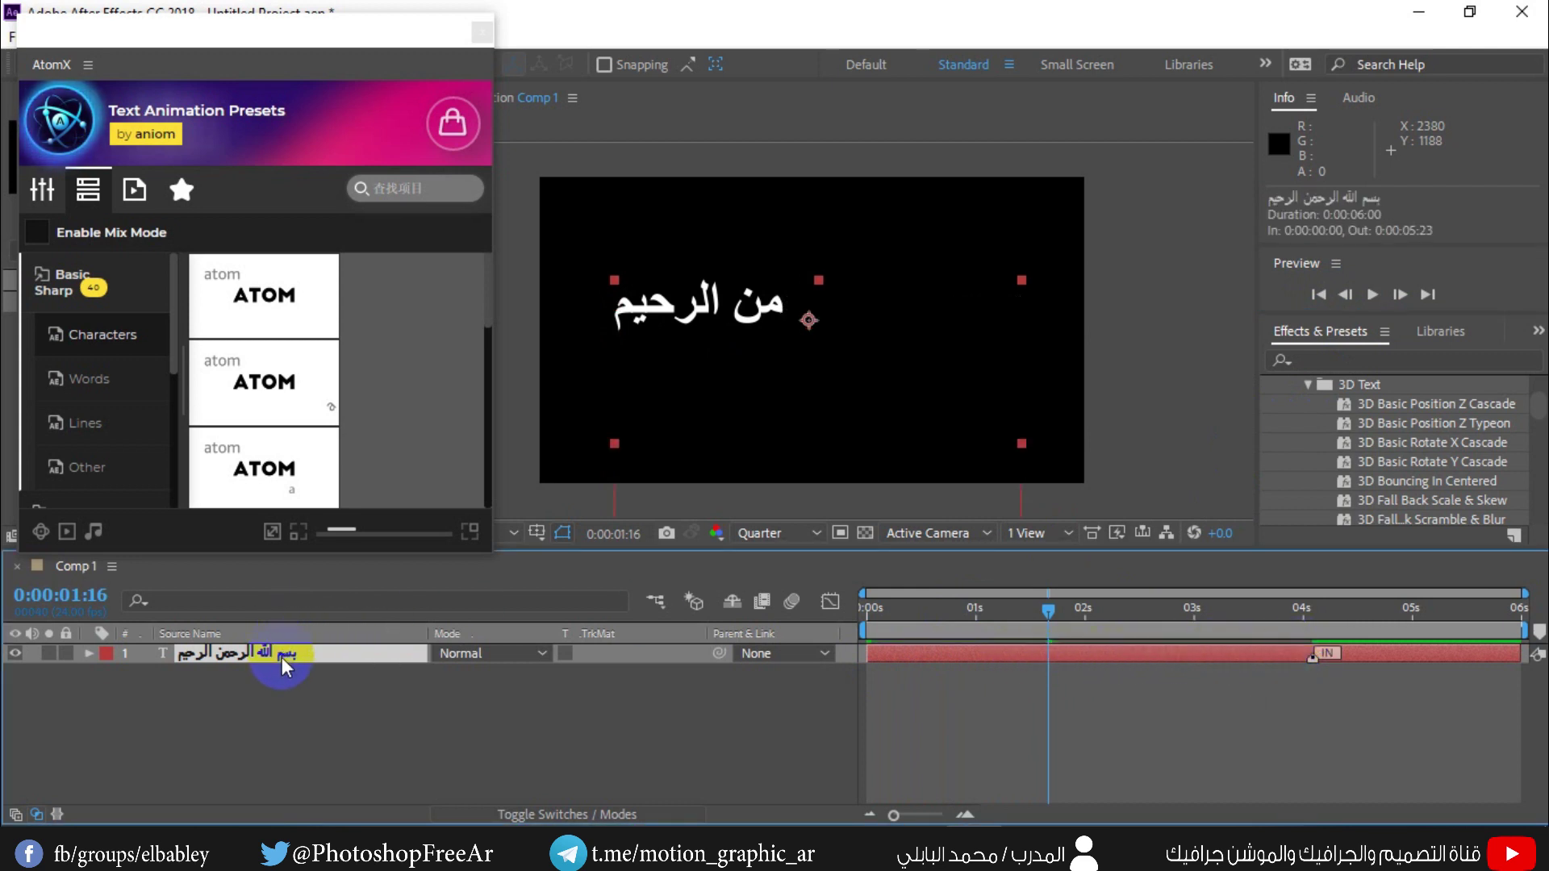
{"action": "key", "text": "u"}
{"action": "key", "text": "u"}
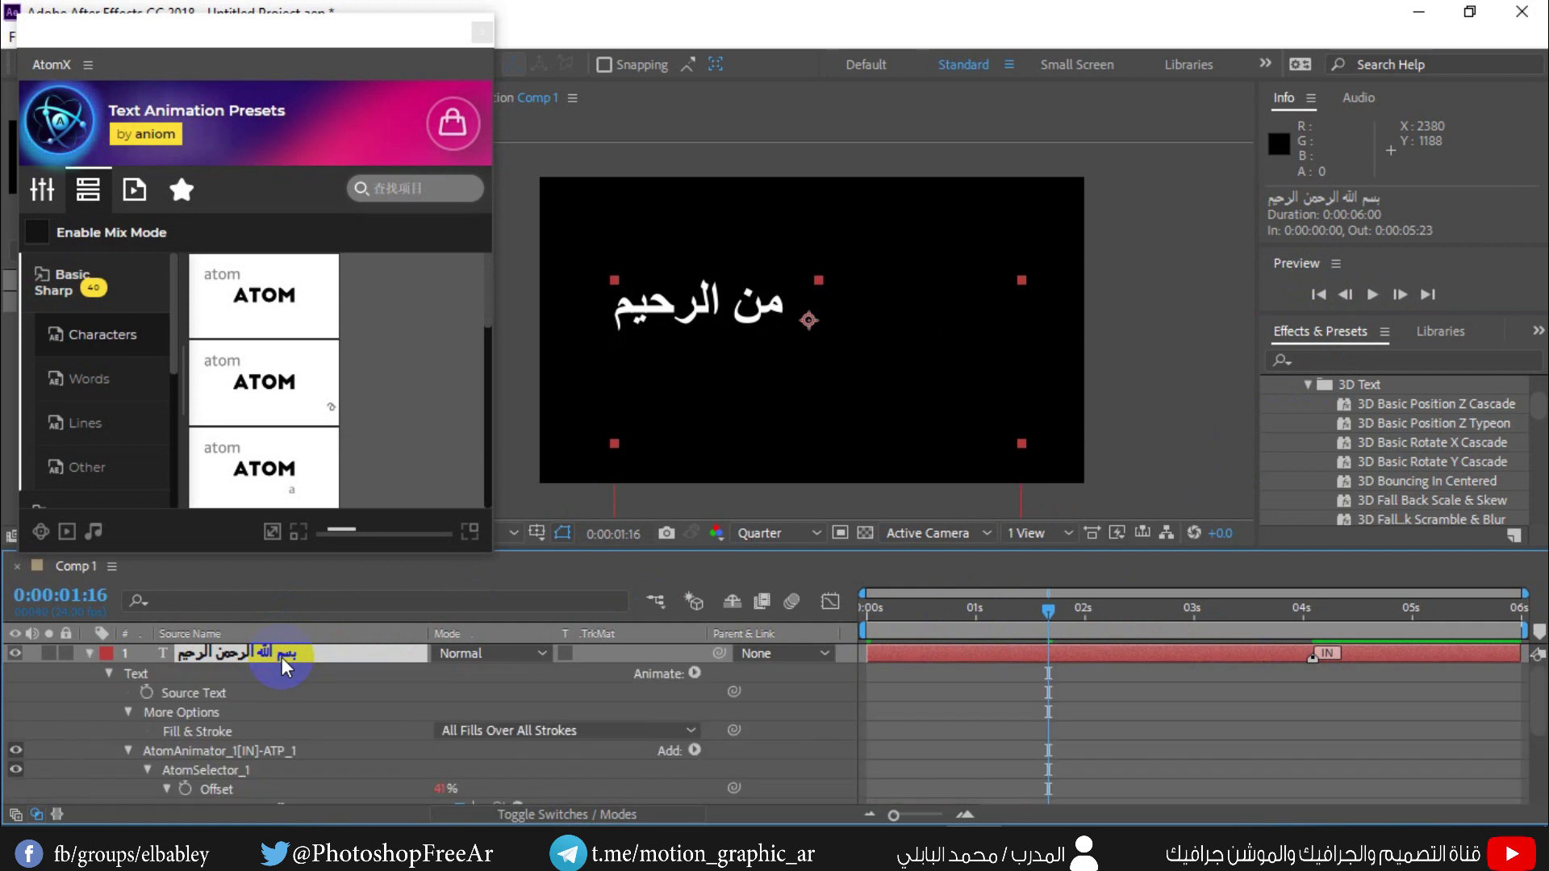
{"action": "key", "text": "u"}
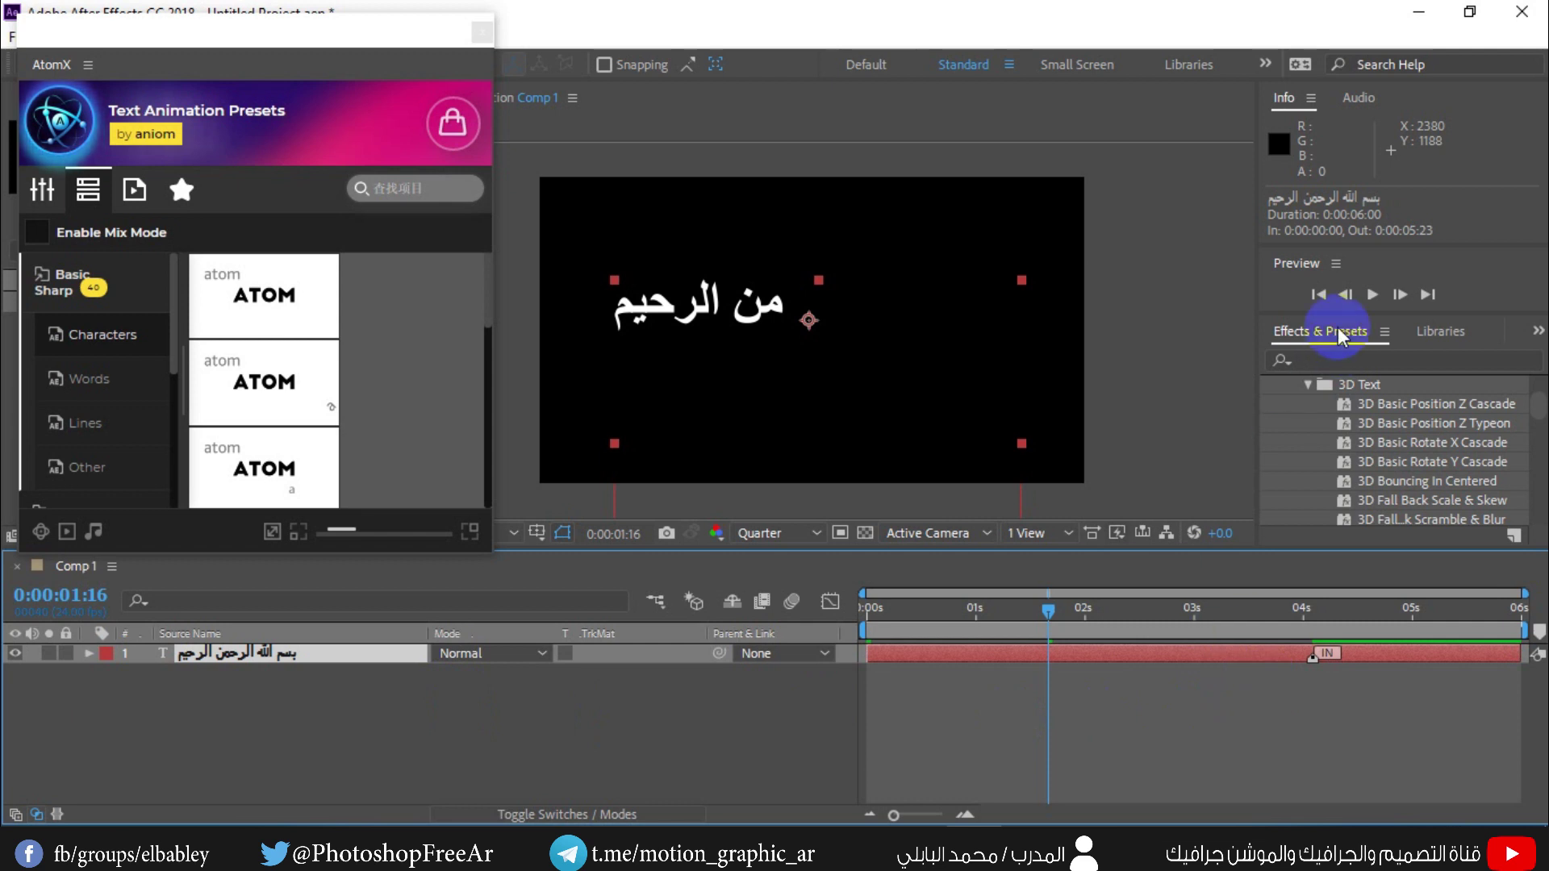
{"action": "left_click", "coordinate": [1317, 296]}
{"action": "left_click", "coordinate": [1373, 296]}
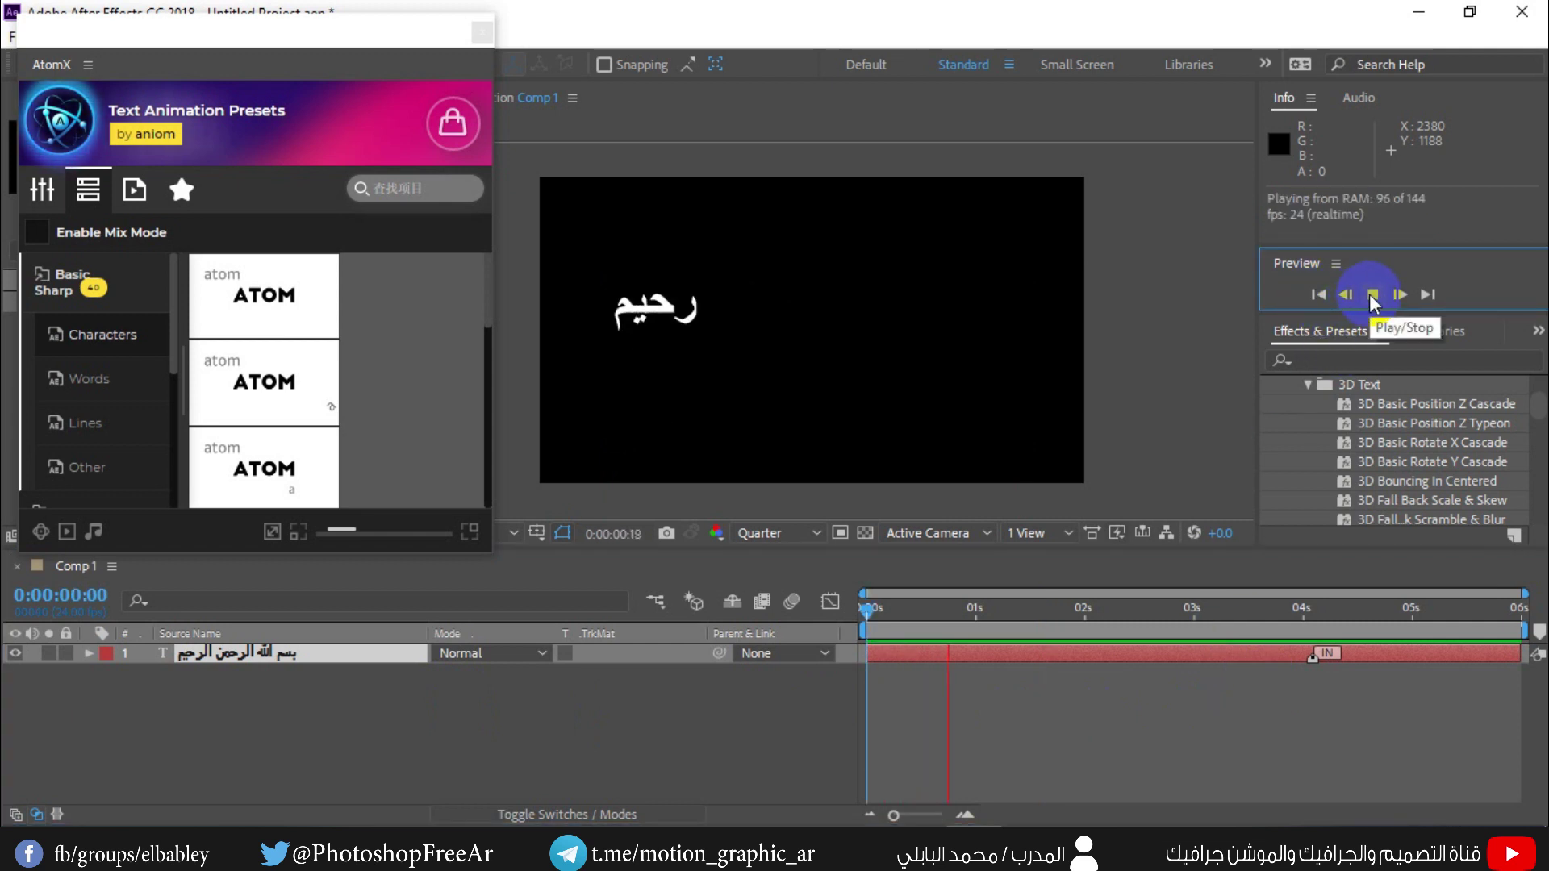
Move the IN marker further to about 5 seconds, preview, and undo a trial layer slide
{"action": "left_click_drag", "start_coordinate": [1307, 655], "coordinate": [1382, 653]}
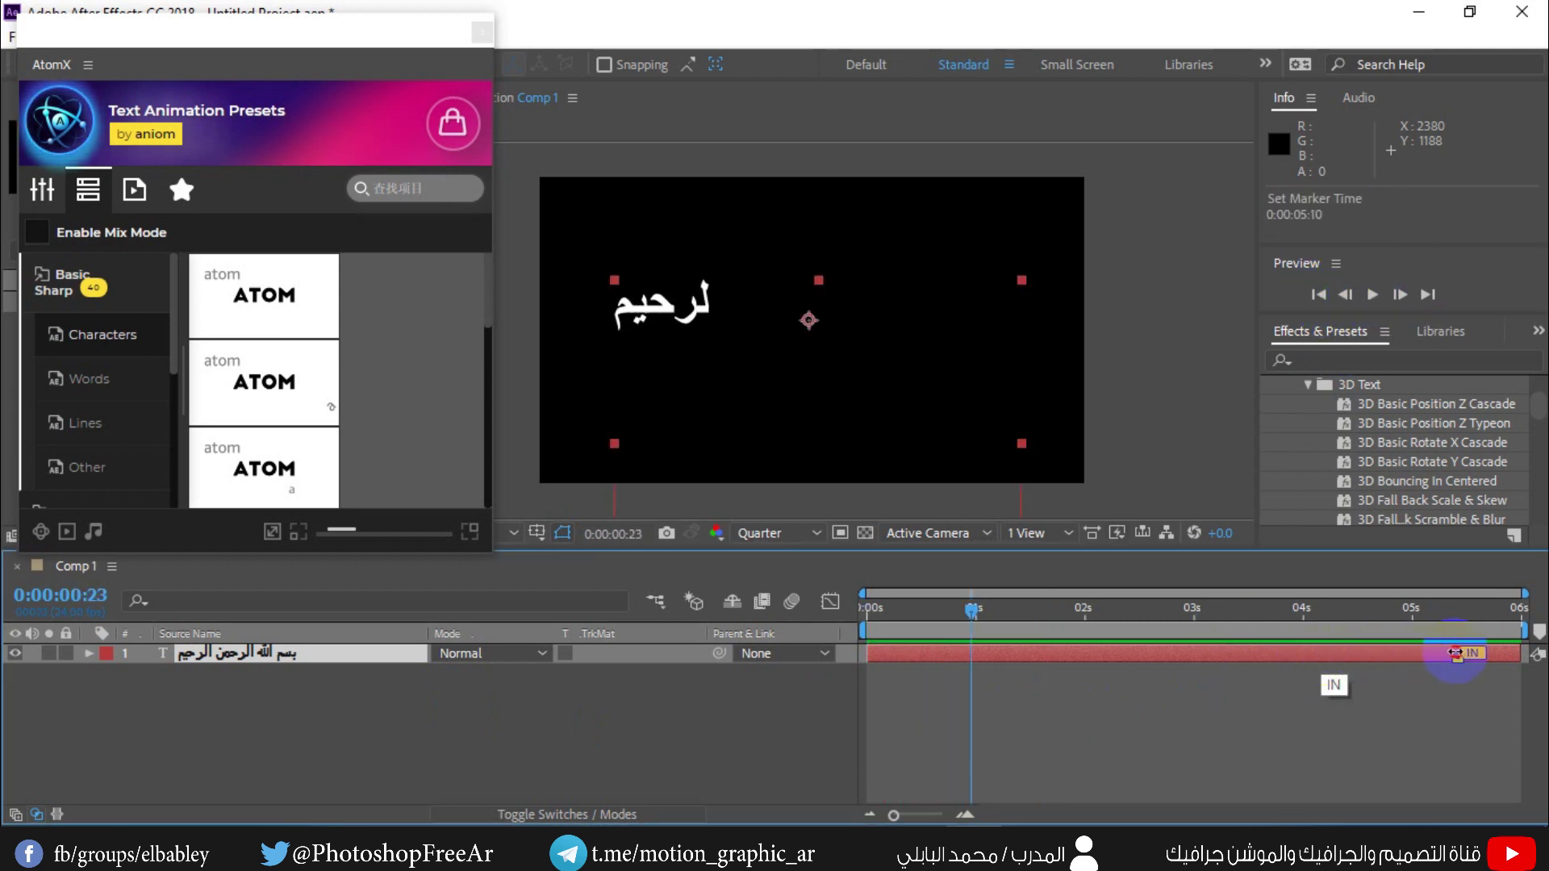
{"action": "left_click", "coordinate": [1372, 296]}
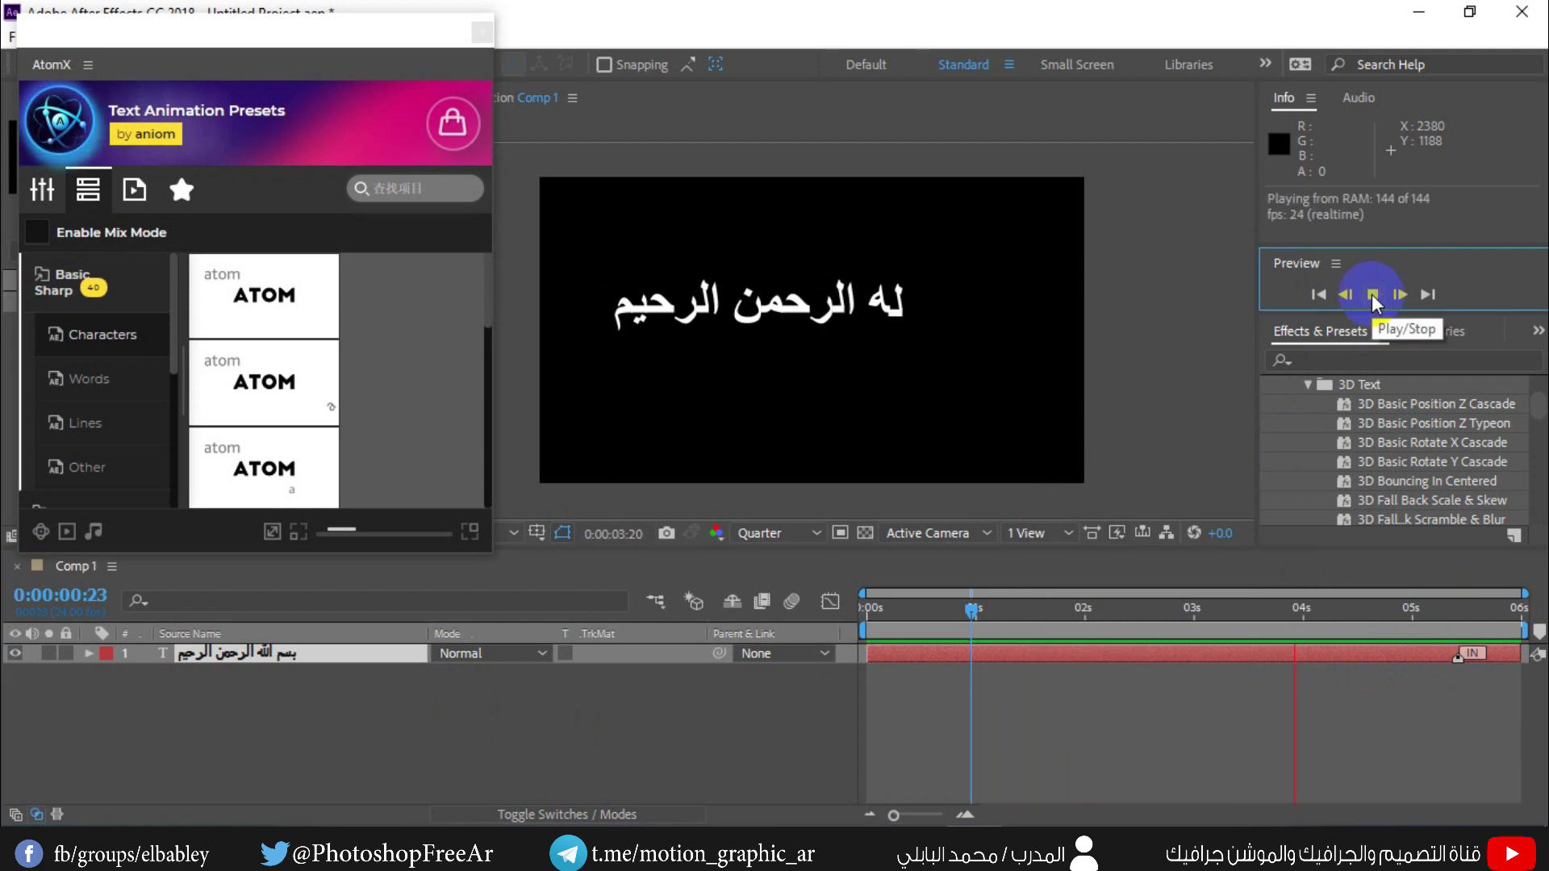
{"action": "left_click", "coordinate": [1374, 300]}
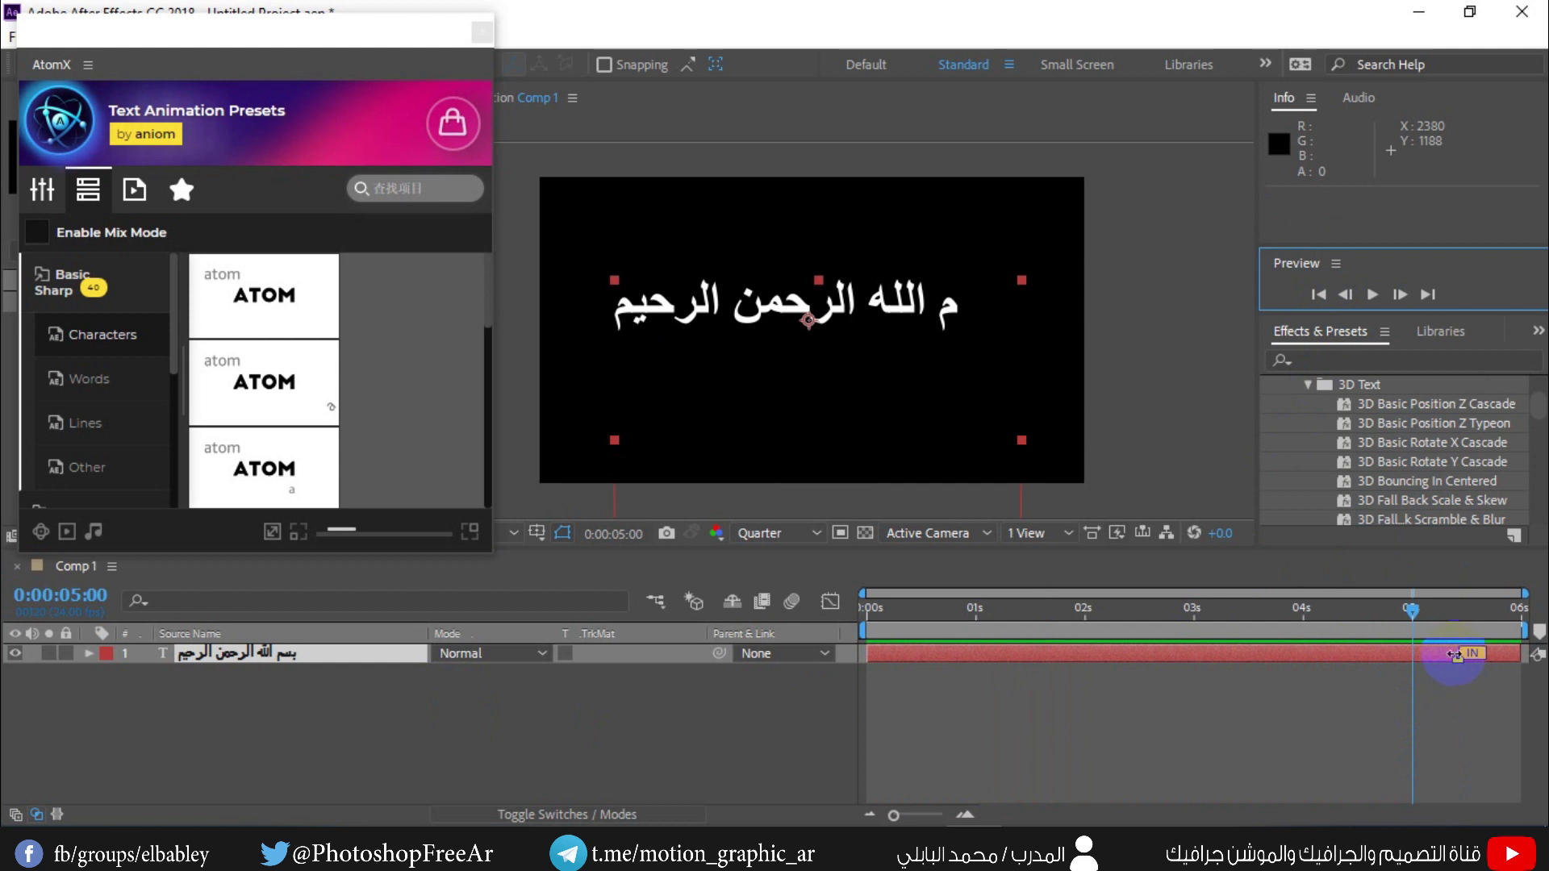
{"action": "left_click_drag", "start_coordinate": [1455, 655], "coordinate": [1386, 655]}
{"action": "key", "text": "ctrl+z"}
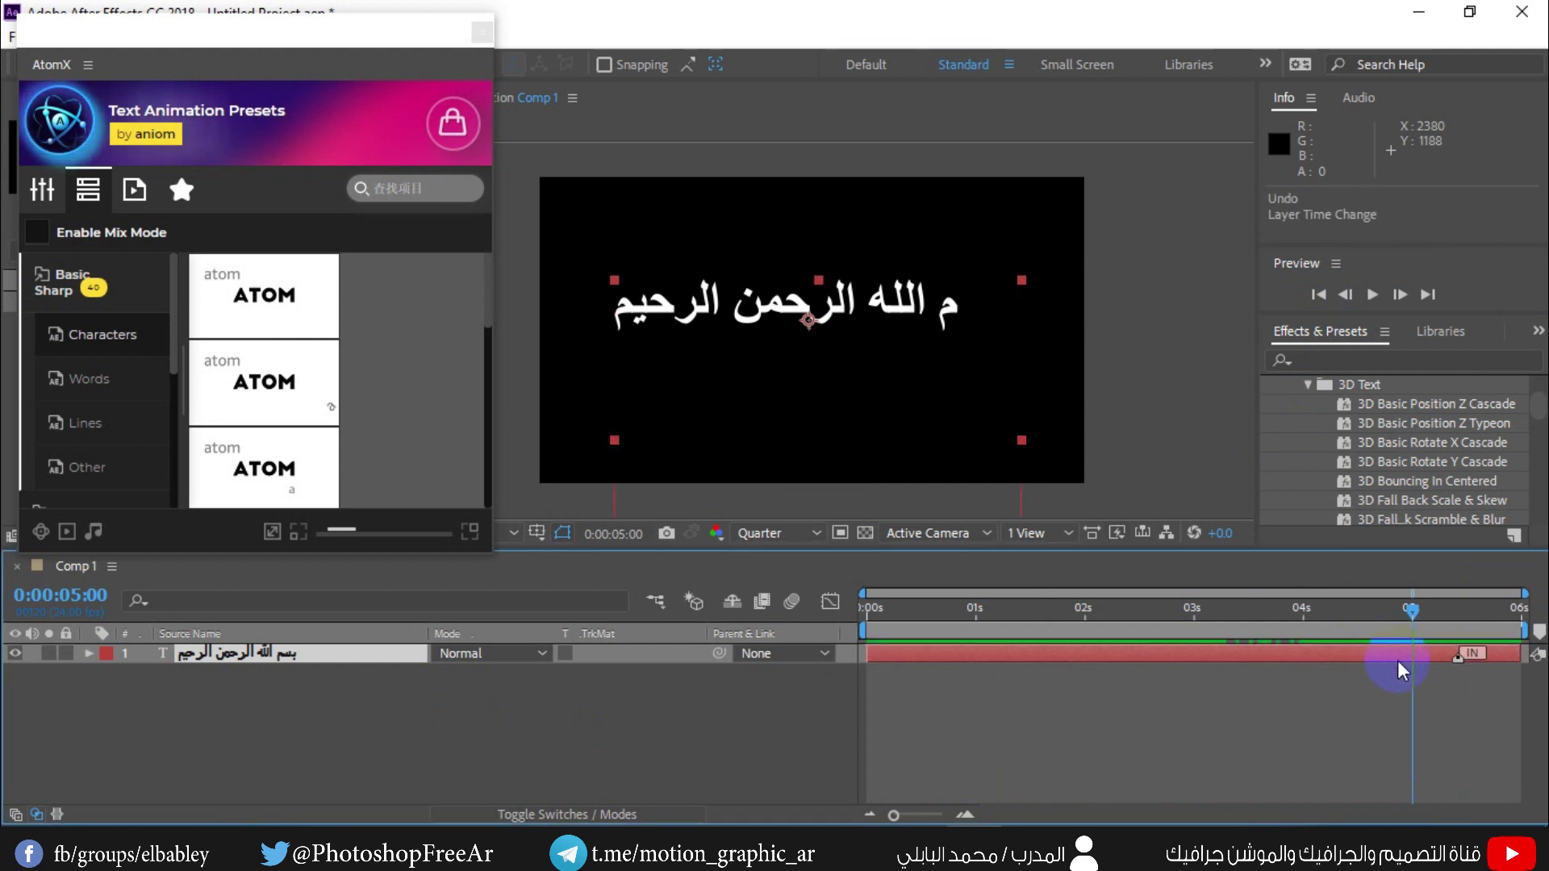
Move the IN marker to about 0:00:00:12 and replay the Basmala building in early
{"action": "left_click_drag", "start_coordinate": [1454, 655], "coordinate": [922, 653]}
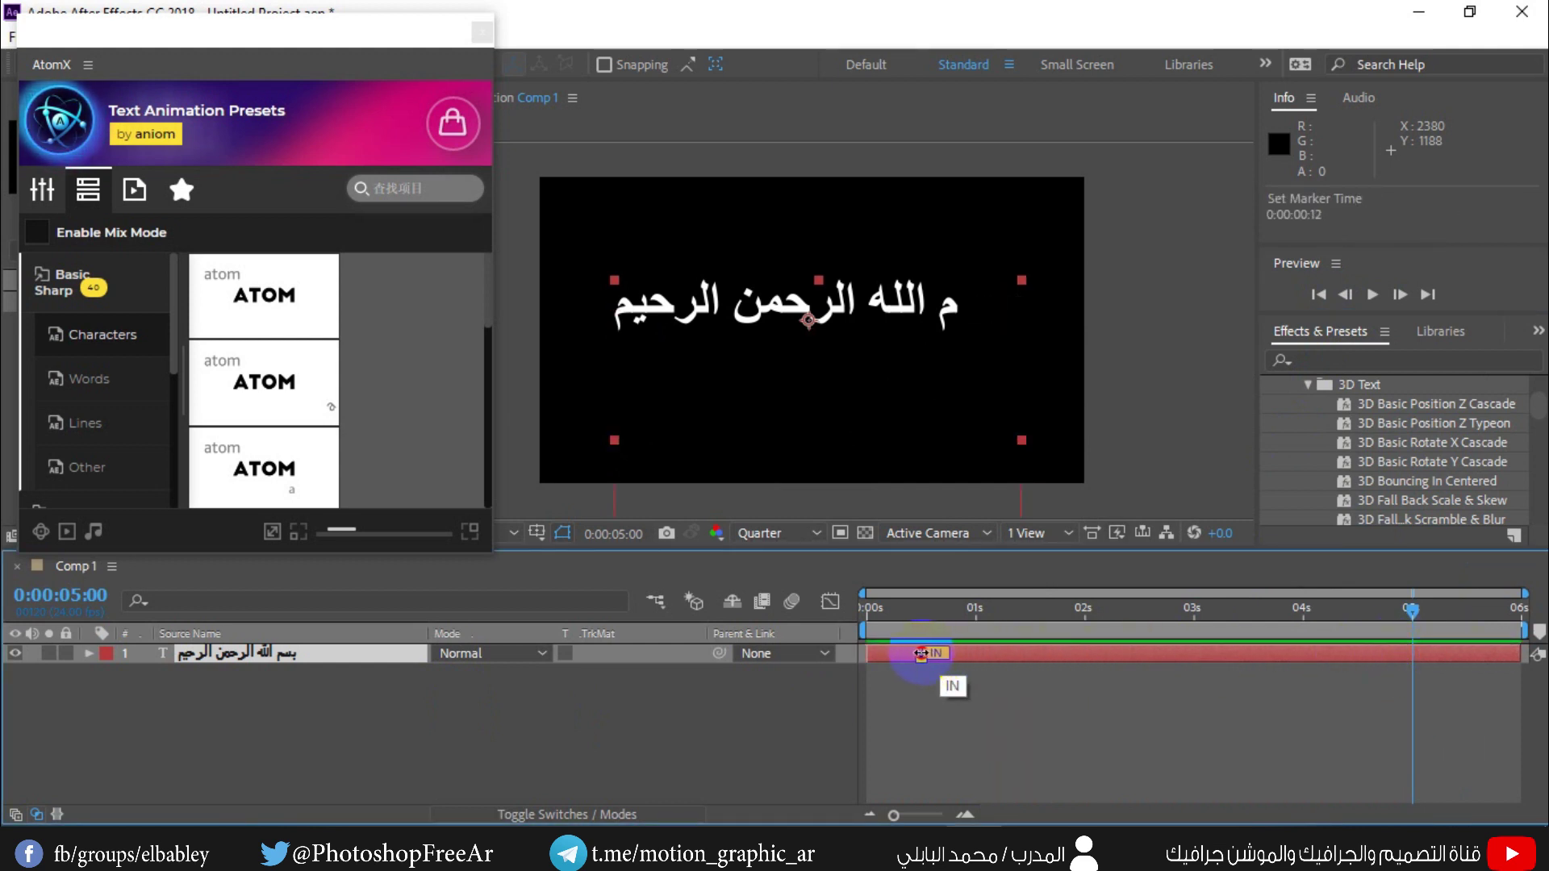
{"action": "left_click", "coordinate": [902, 614]}
{"action": "left_click", "coordinate": [1373, 295]}
{"action": "left_click", "coordinate": [1372, 294]}
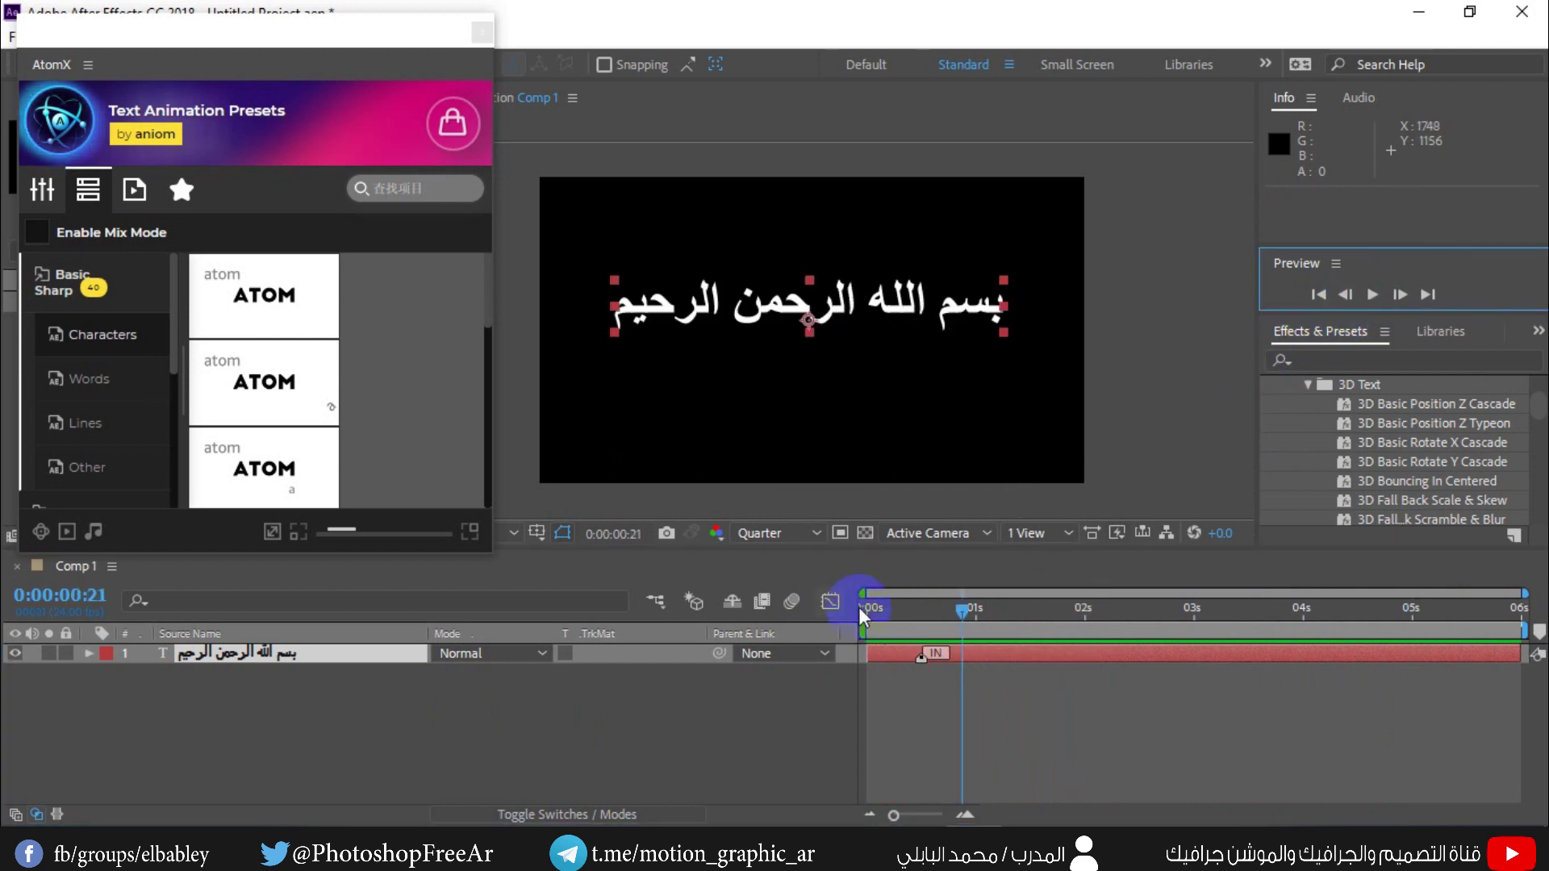
{"action": "left_click", "coordinate": [244, 655]}
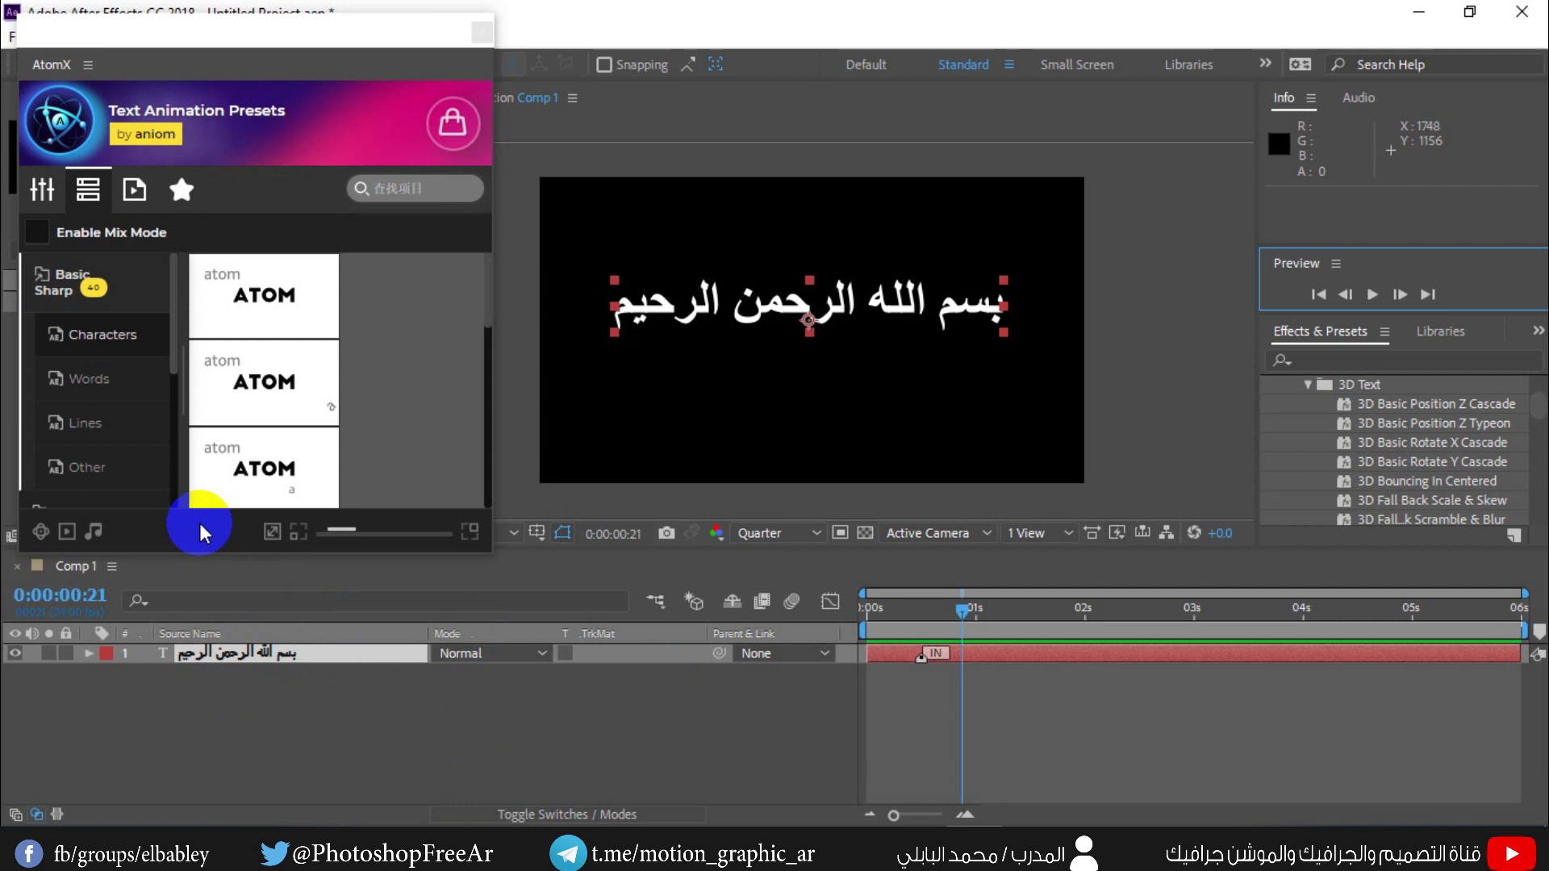
Preview the text's applied AtomX preset in the edit view and collapse Basic Sharp
{"action": "left_click", "coordinate": [109, 357]}
{"action": "left_click", "coordinate": [868, 615]}
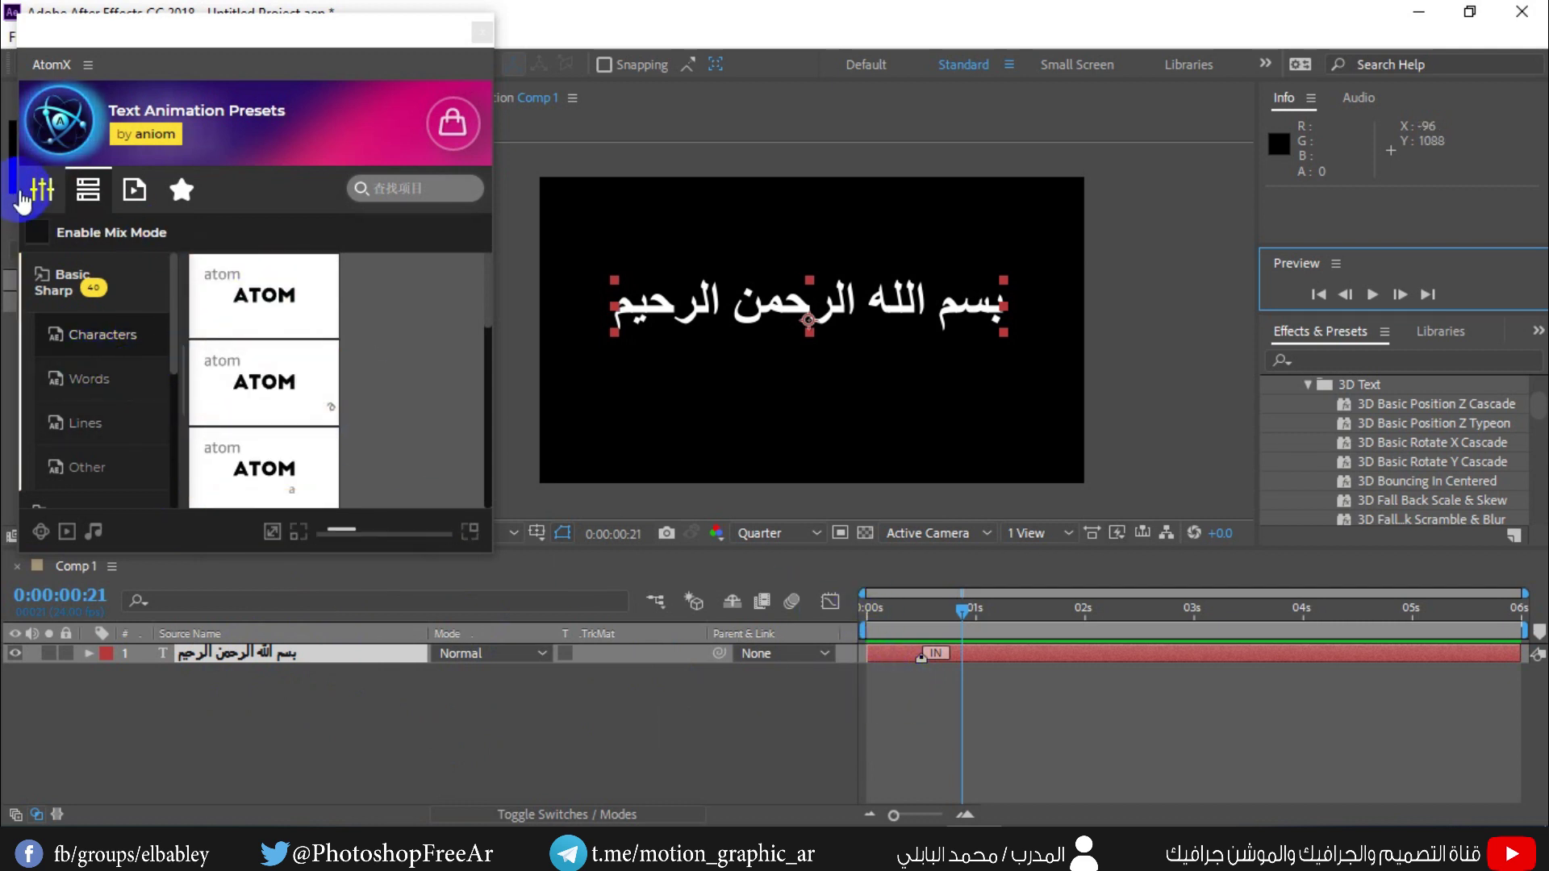
{"action": "left_click", "coordinate": [42, 190]}
{"action": "left_click", "coordinate": [236, 445]}
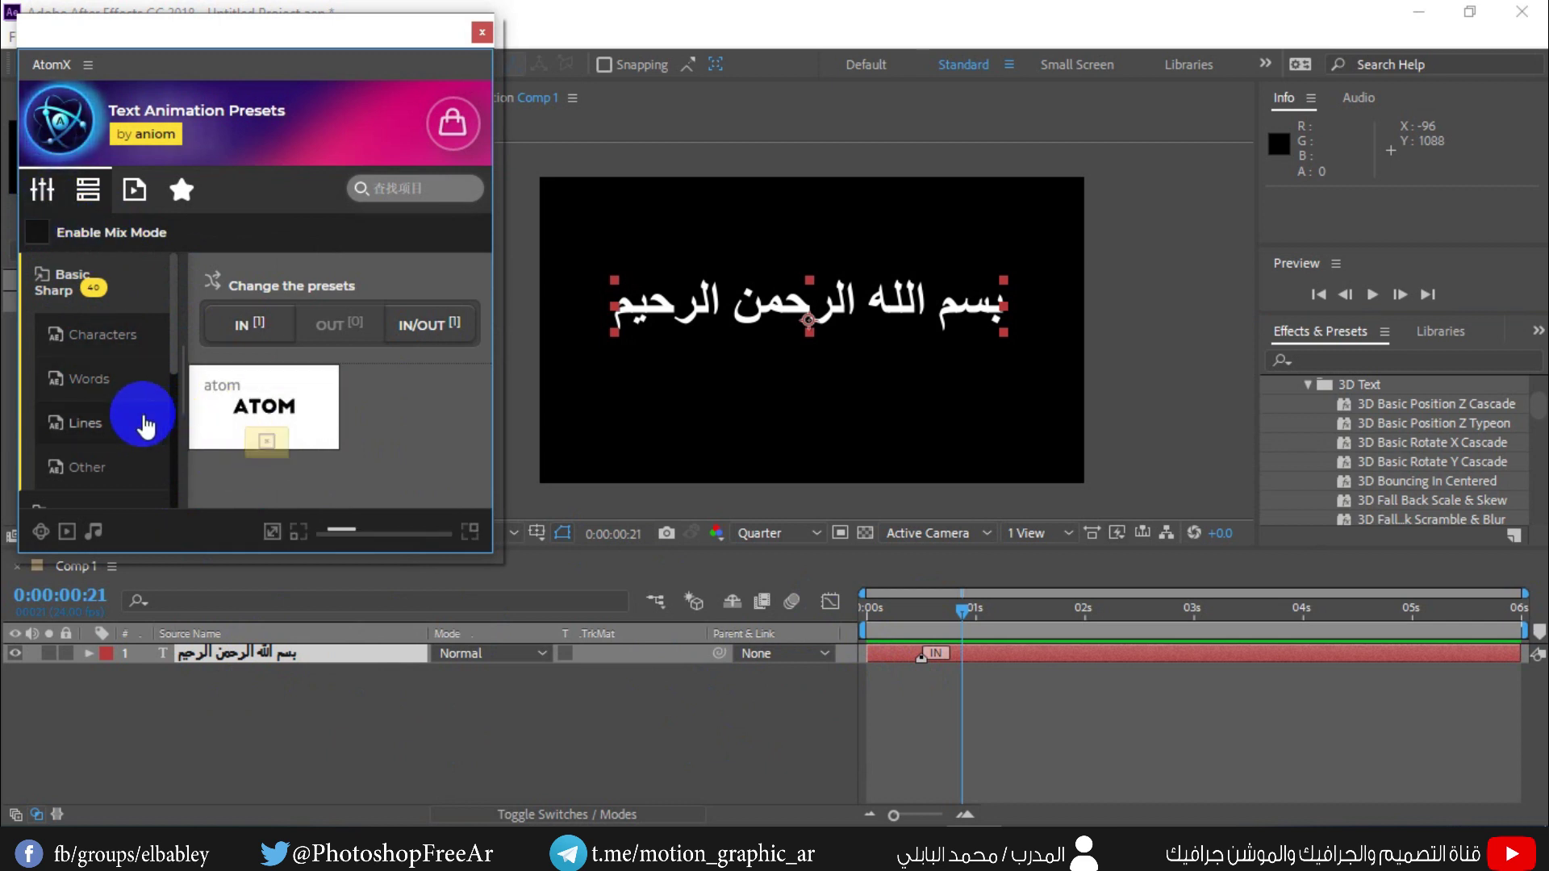
{"action": "left_click", "coordinate": [75, 297]}
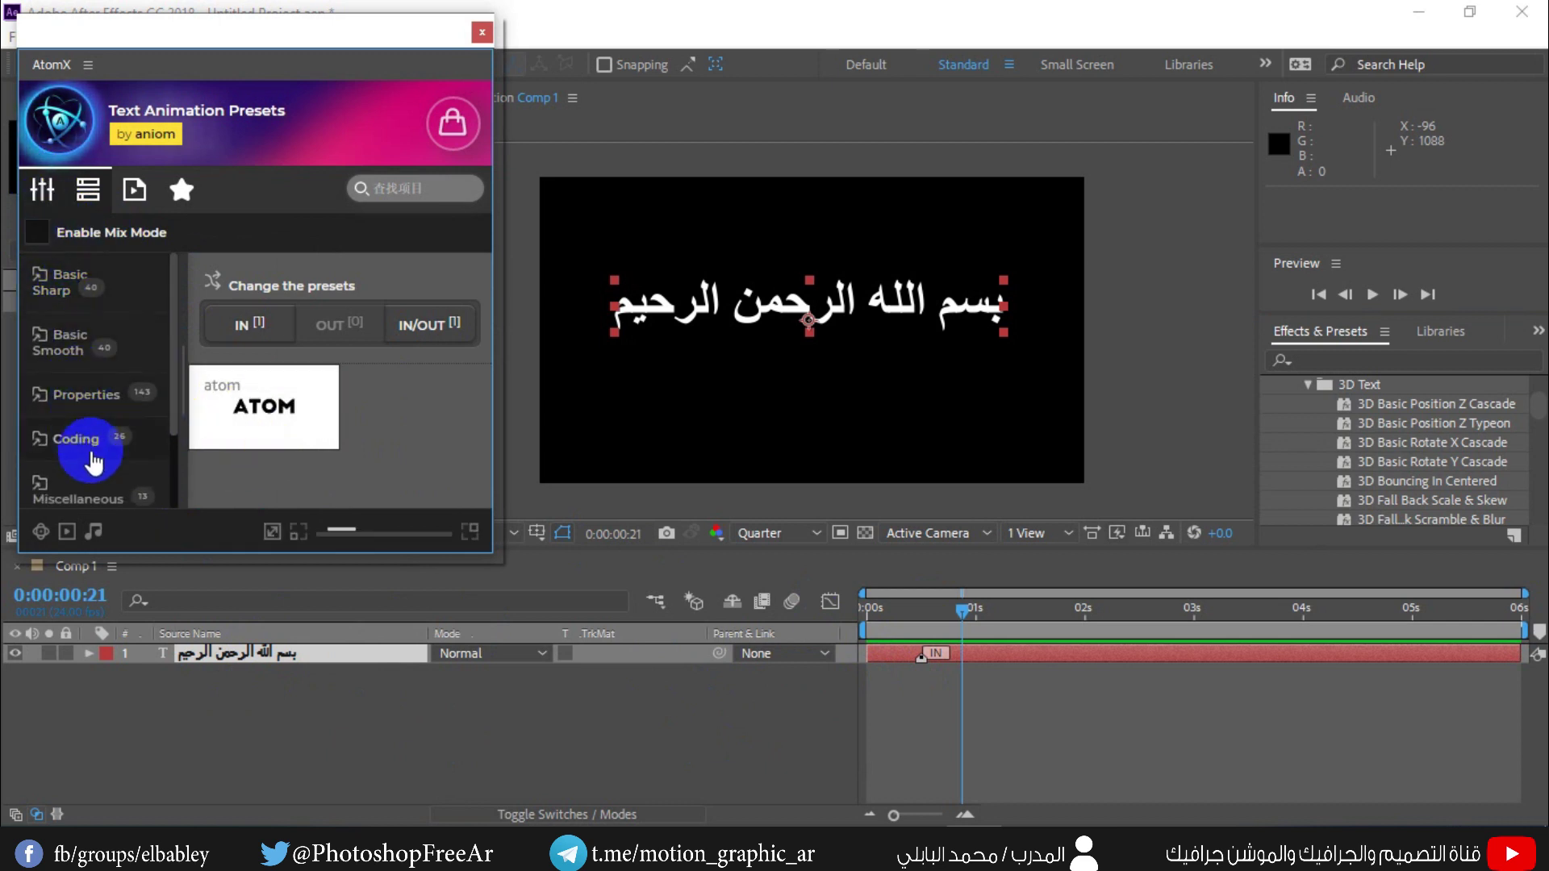
Rotate the first Static preset thumbnail upside-down in AtomX
{"action": "scroll", "coordinate": [97, 460], "scroll_direction": "down", "scroll_amount": 3}
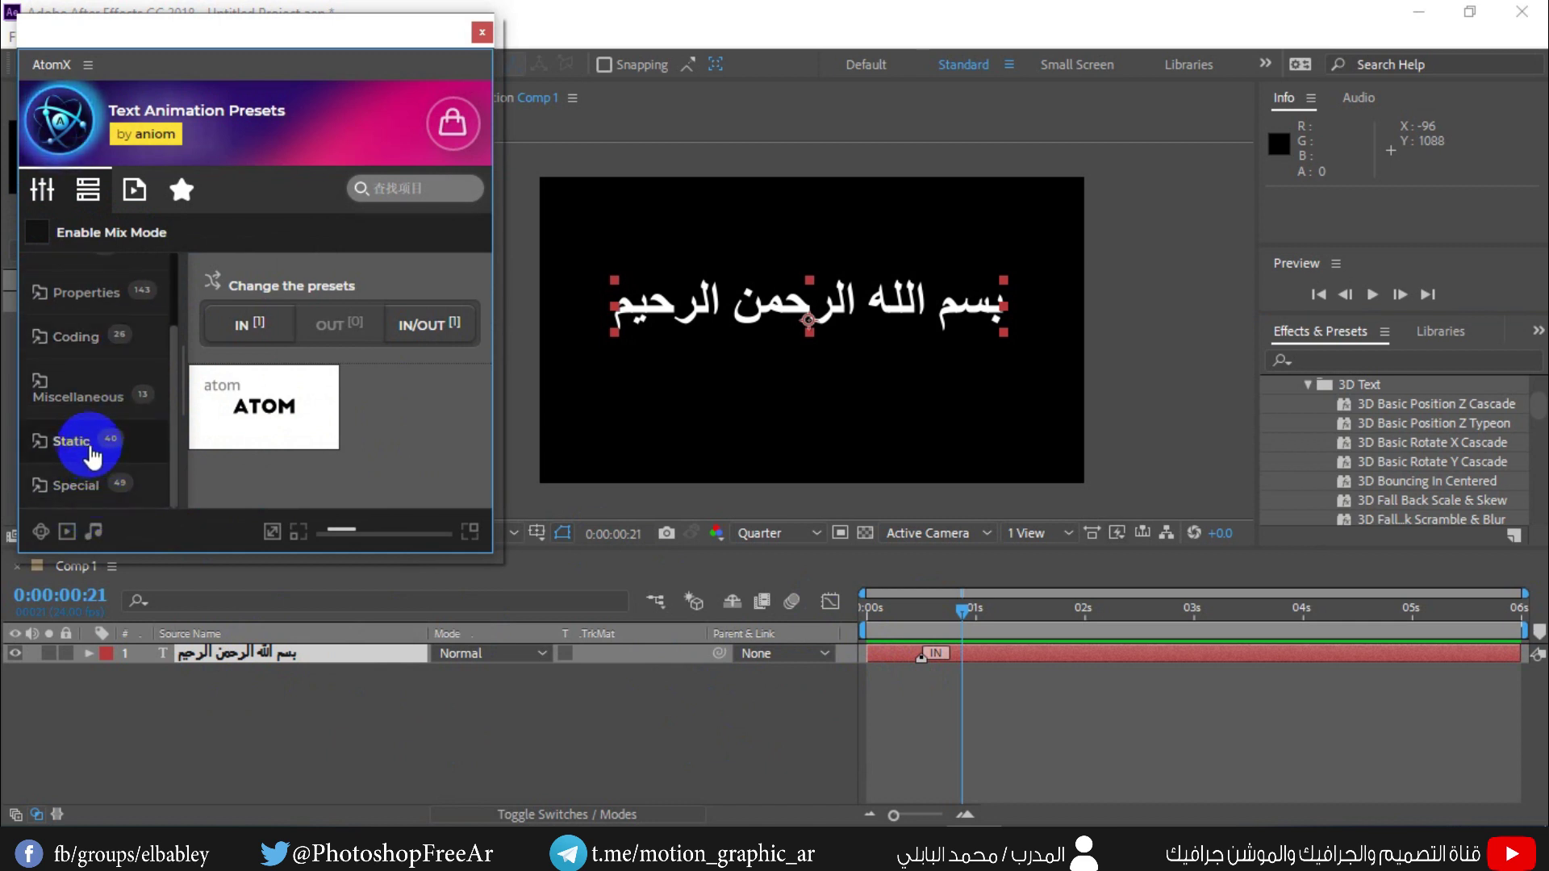
{"action": "left_click", "coordinate": [87, 443]}
{"action": "mouse_move", "coordinate": [227, 311]}
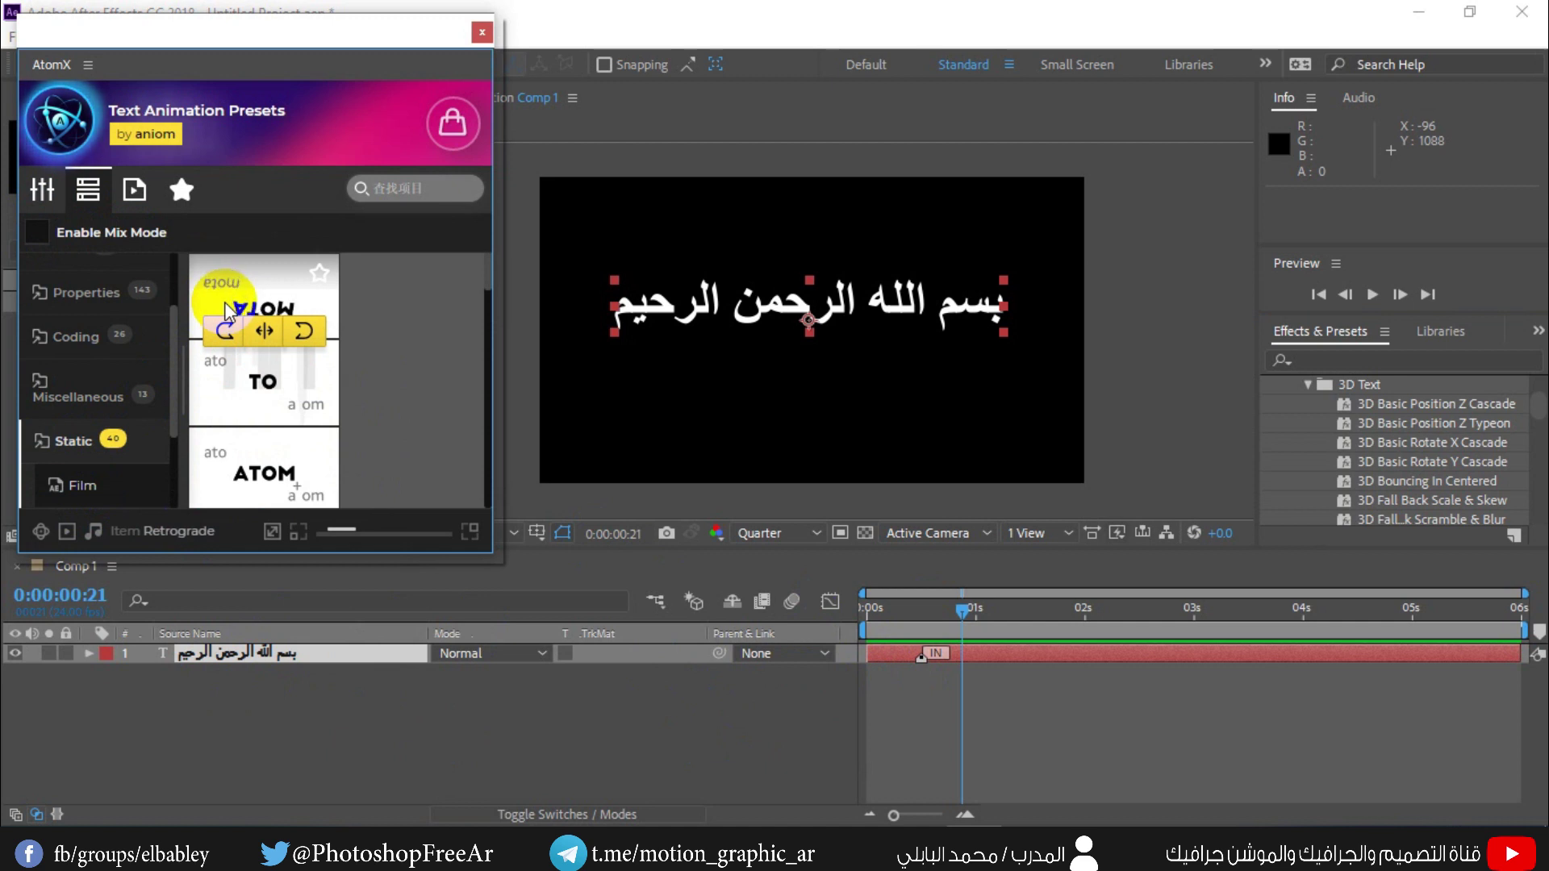
{"action": "left_click", "coordinate": [227, 333]}
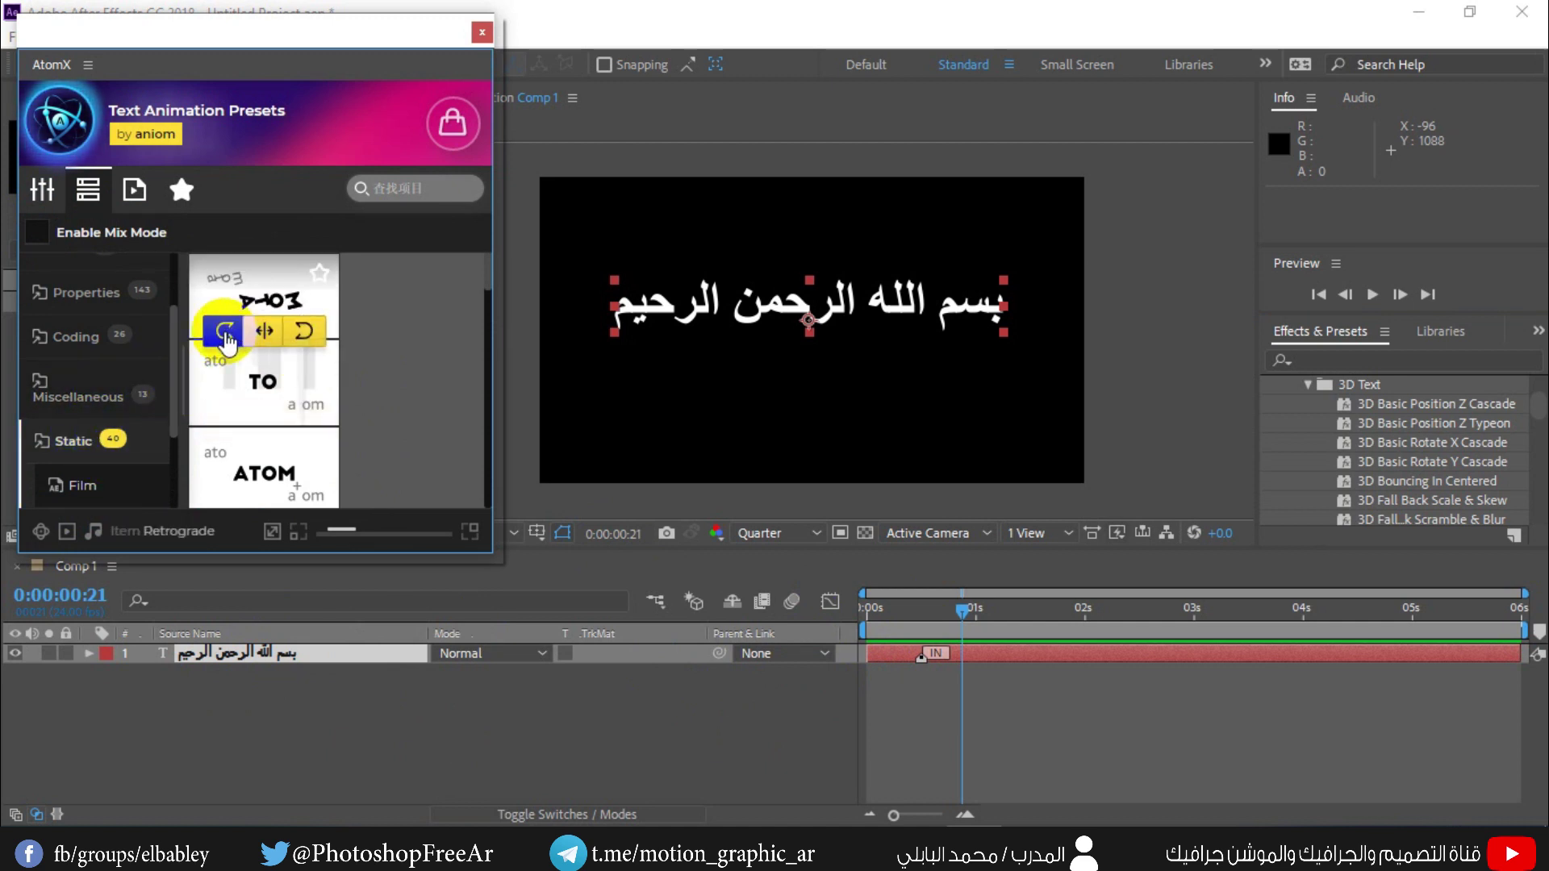
Move the Arabic text layer's IN marker later, to about 0:00:05:06
{"action": "left_click_drag", "start_coordinate": [922, 655], "coordinate": [1444, 655]}
{"action": "left_click", "coordinate": [91, 205]}
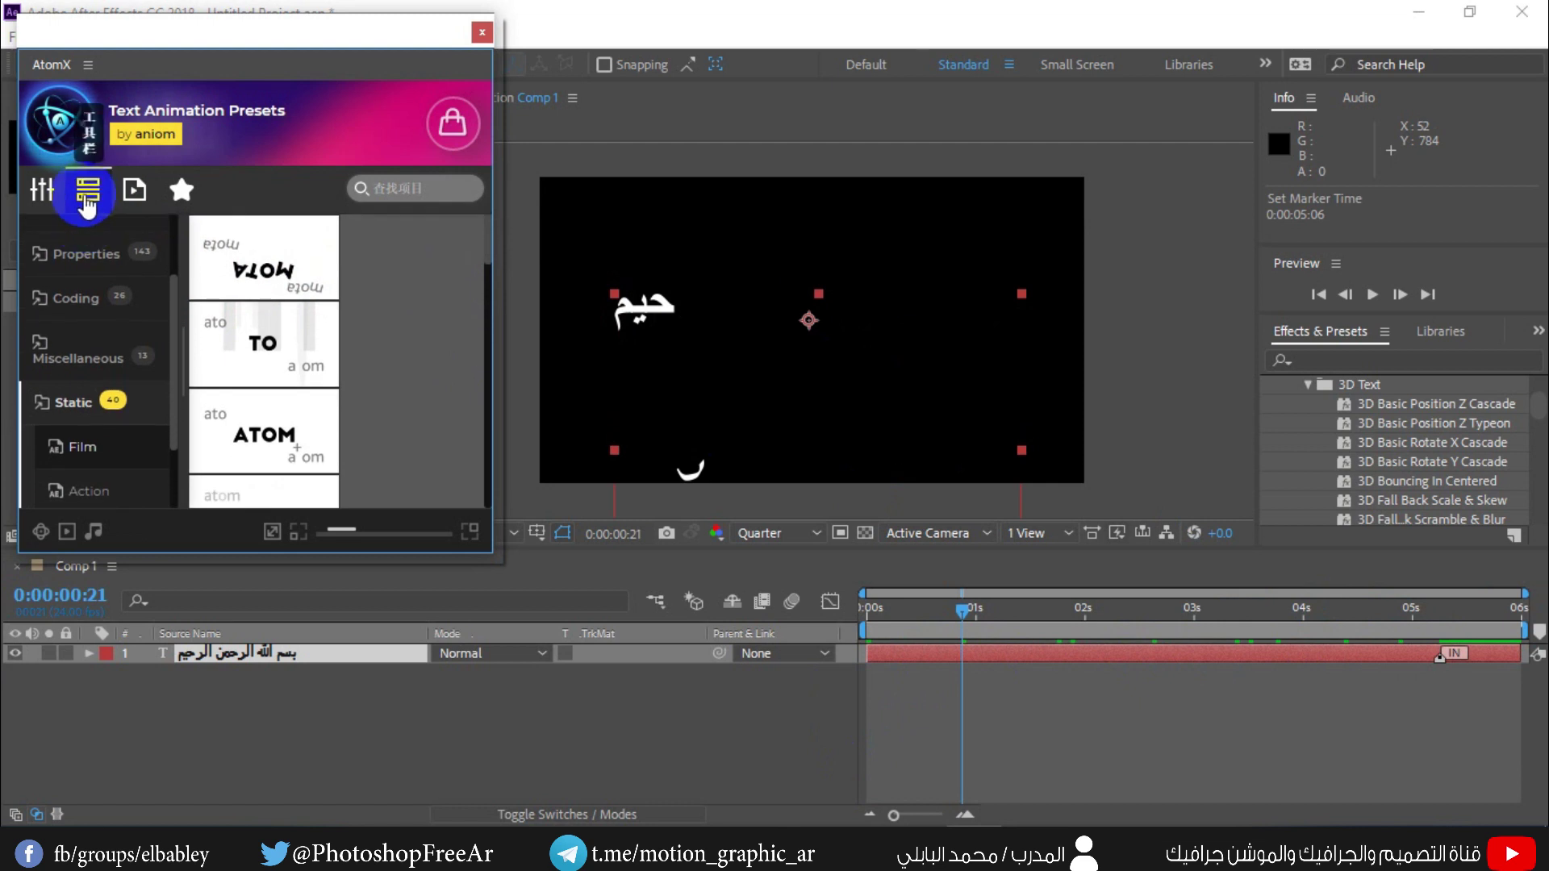
{"action": "left_click", "coordinate": [89, 279]}
Enable Mix Mode, mix in the first Static preset, and view the mixed-preset overview
{"action": "left_click", "coordinate": [55, 239]}
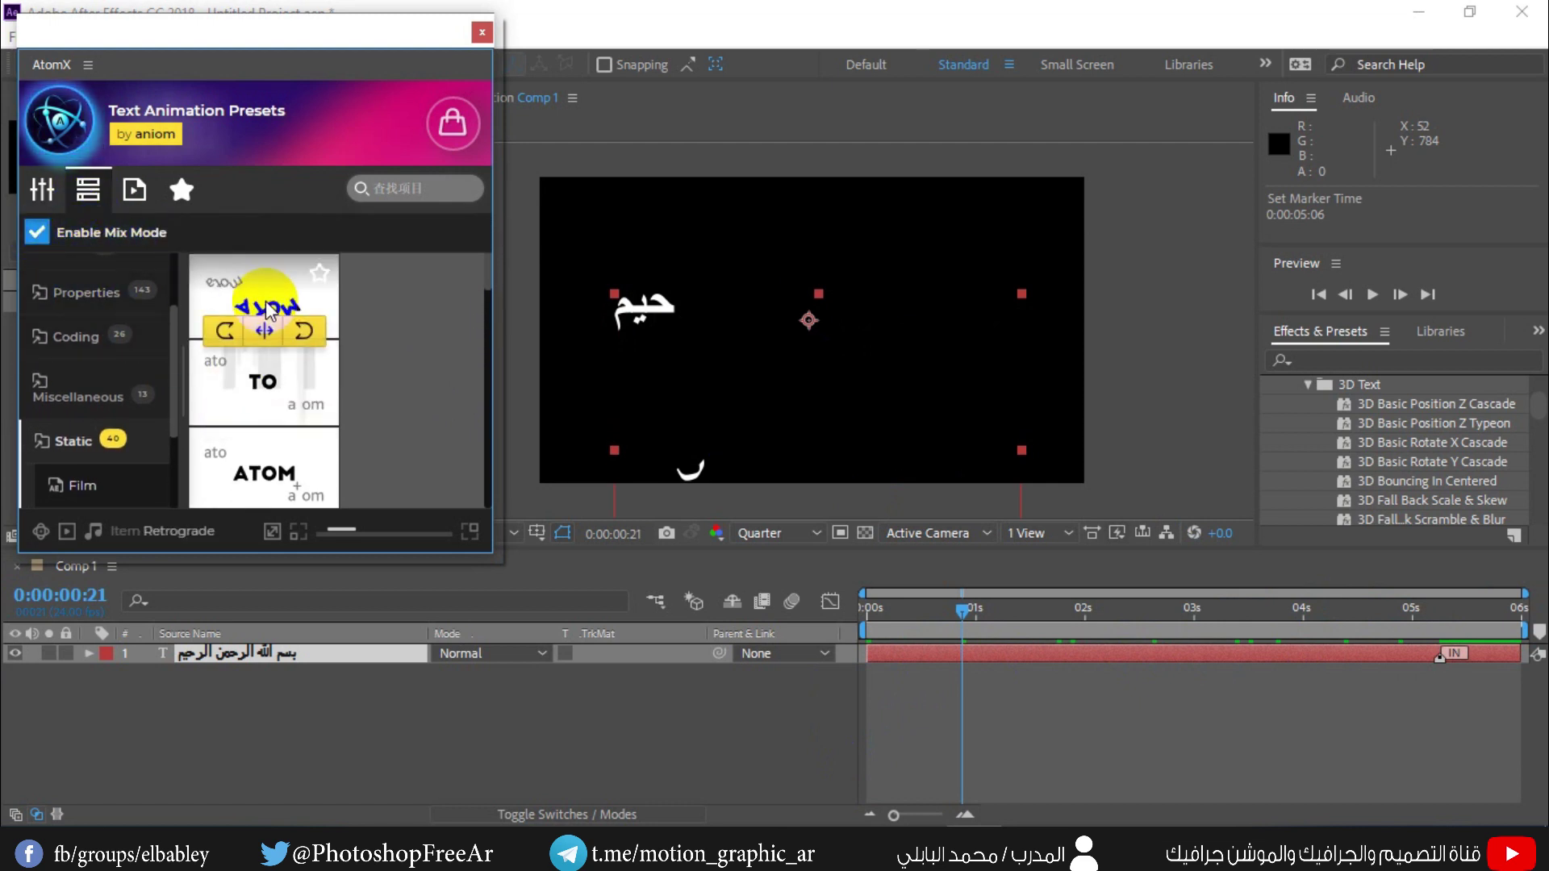
{"action": "left_click", "coordinate": [224, 323]}
{"action": "left_click", "coordinate": [37, 203]}
{"action": "mouse_move", "coordinate": [266, 415]}
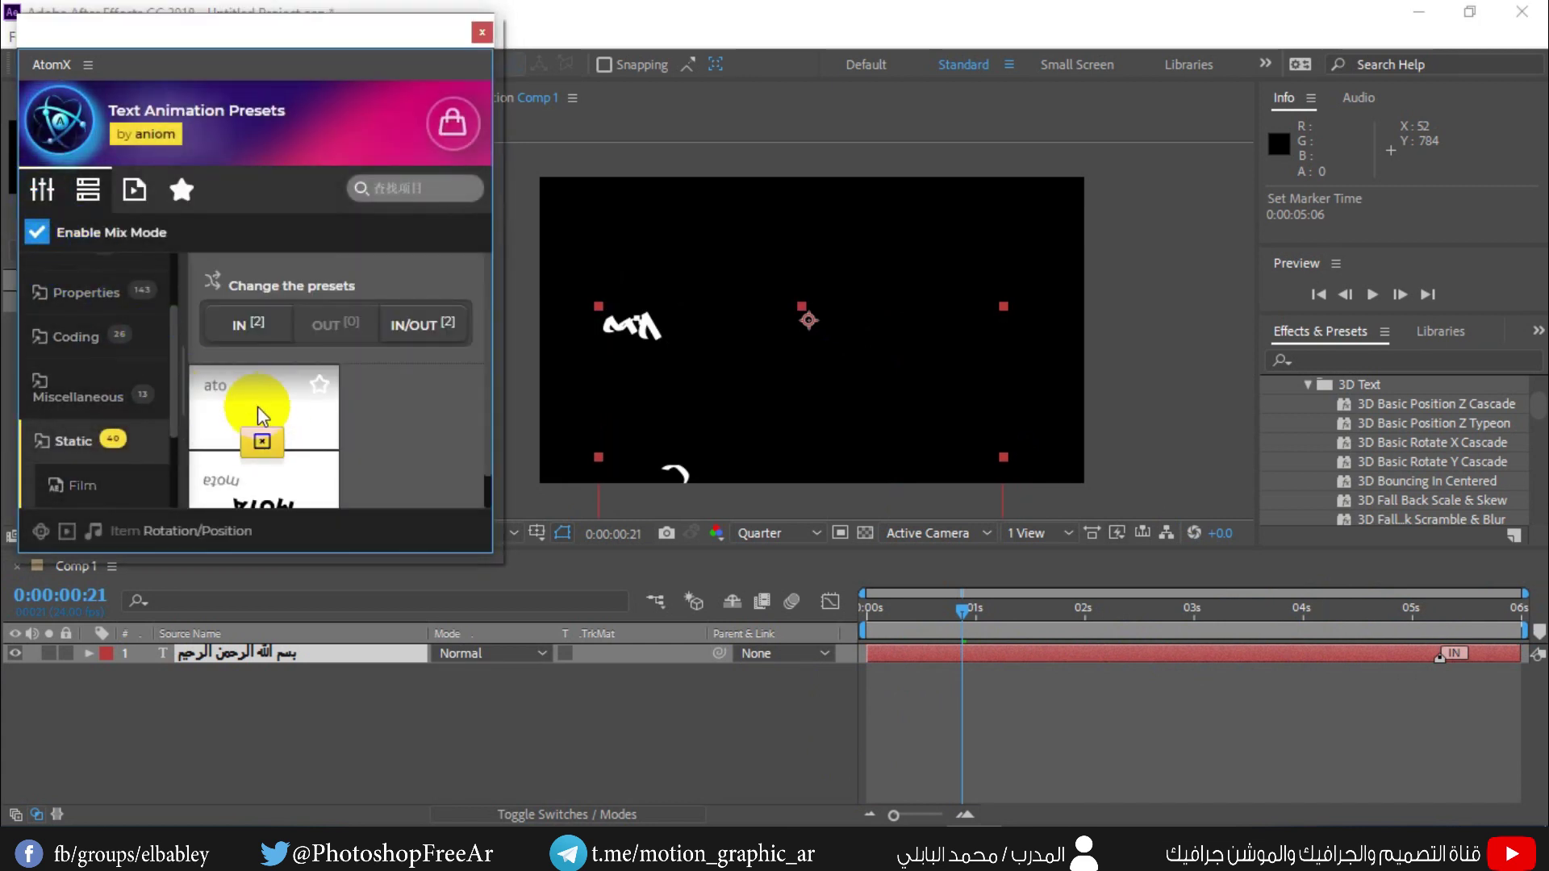
{"action": "scroll", "coordinate": [311, 464], "scroll_direction": "down", "scroll_amount": 1}
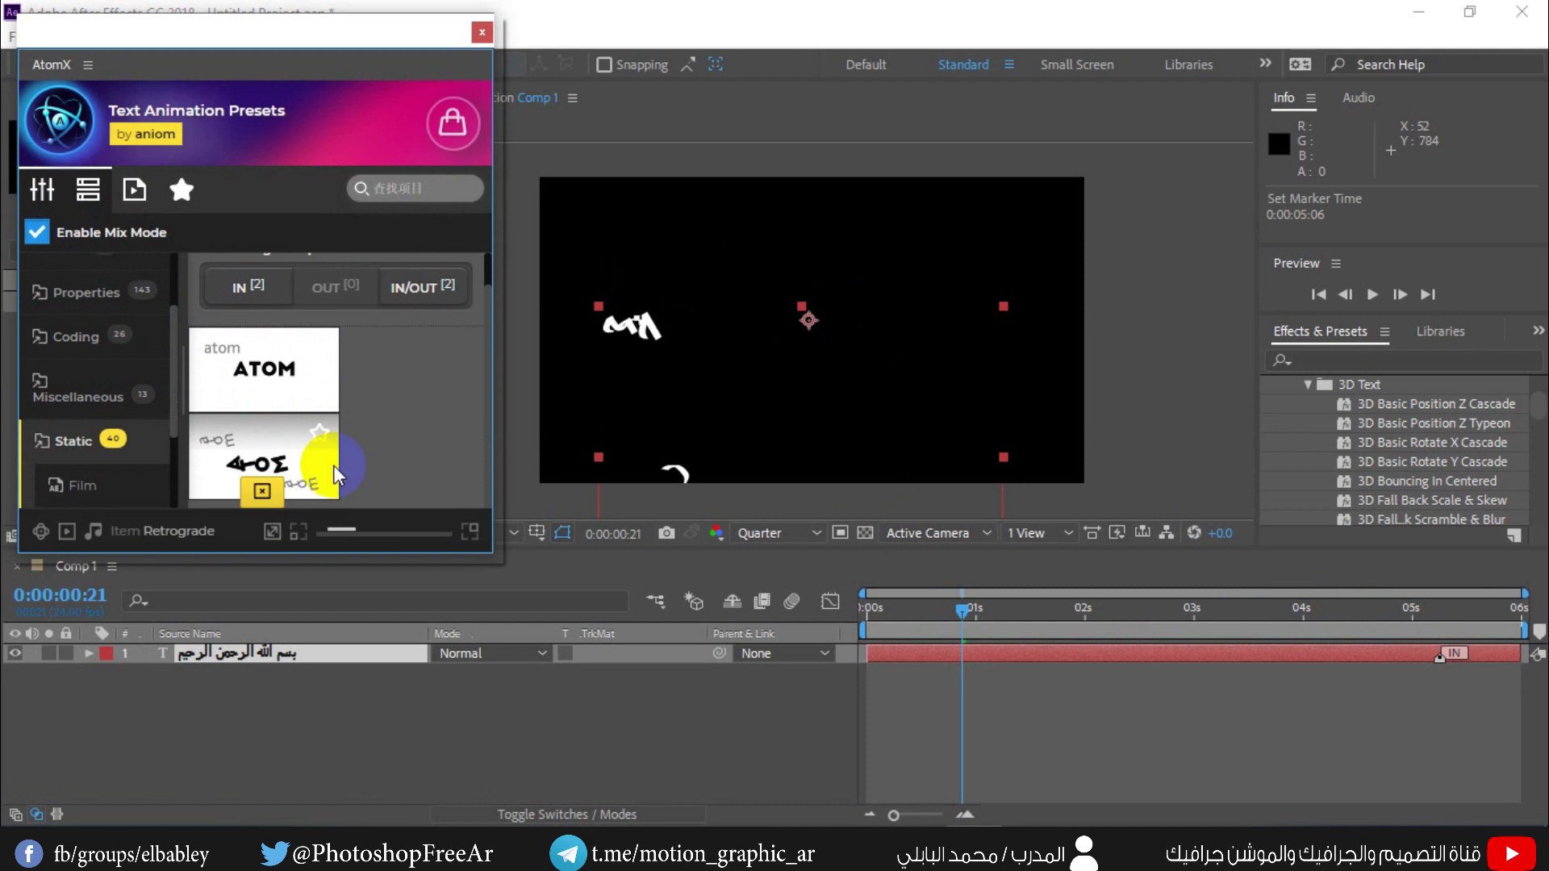
Preview the text animation from the composition's first frame, then stop playback
{"action": "left_click", "coordinate": [1323, 284]}
{"action": "left_click", "coordinate": [1378, 301]}
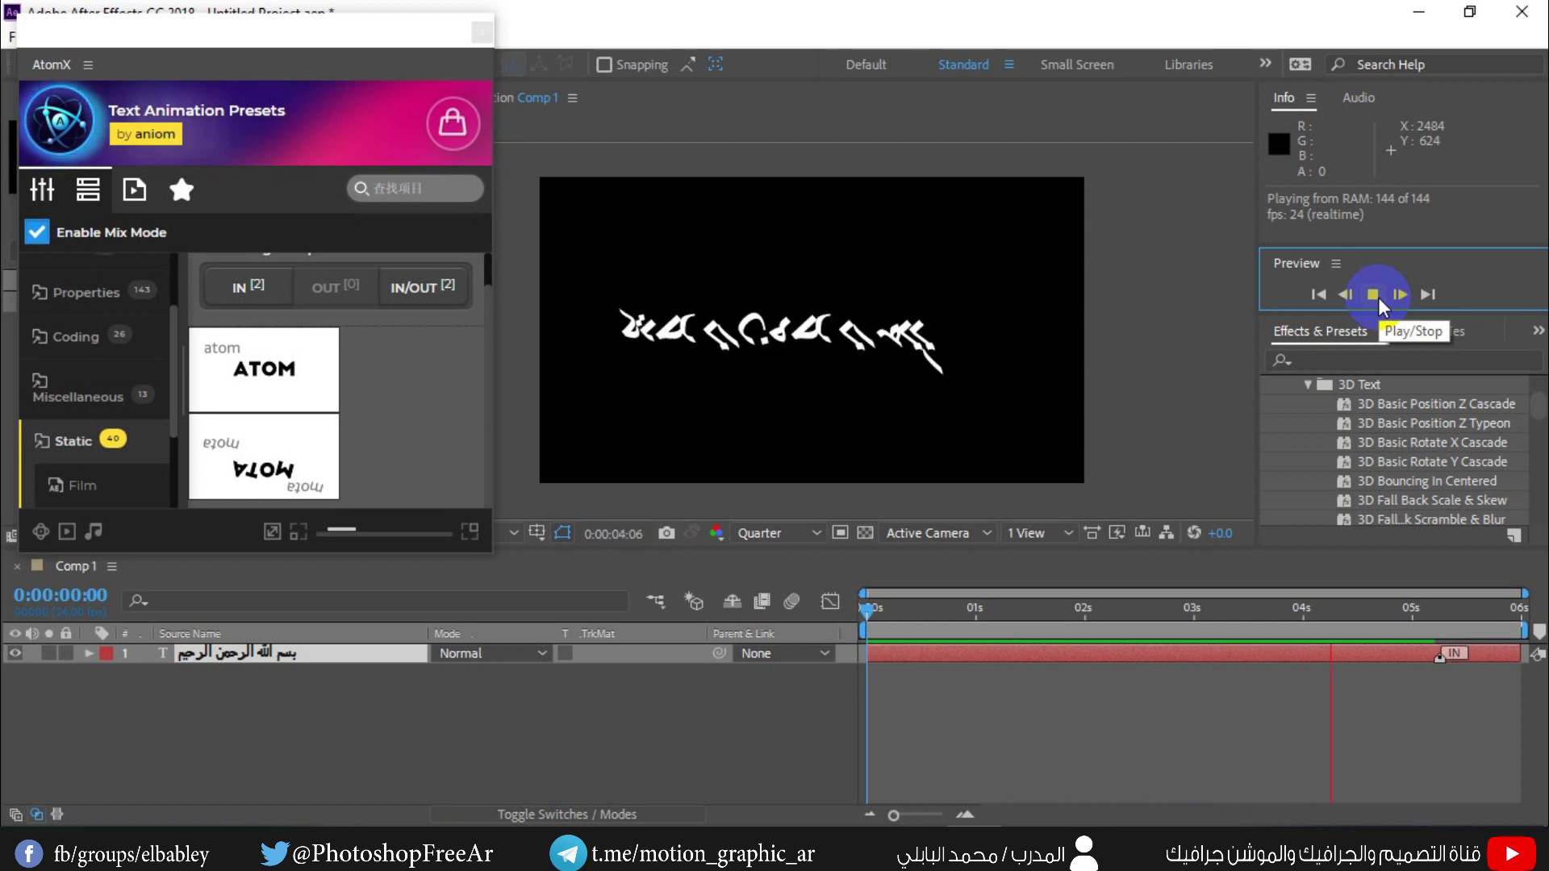
{"action": "left_click", "coordinate": [1375, 298]}
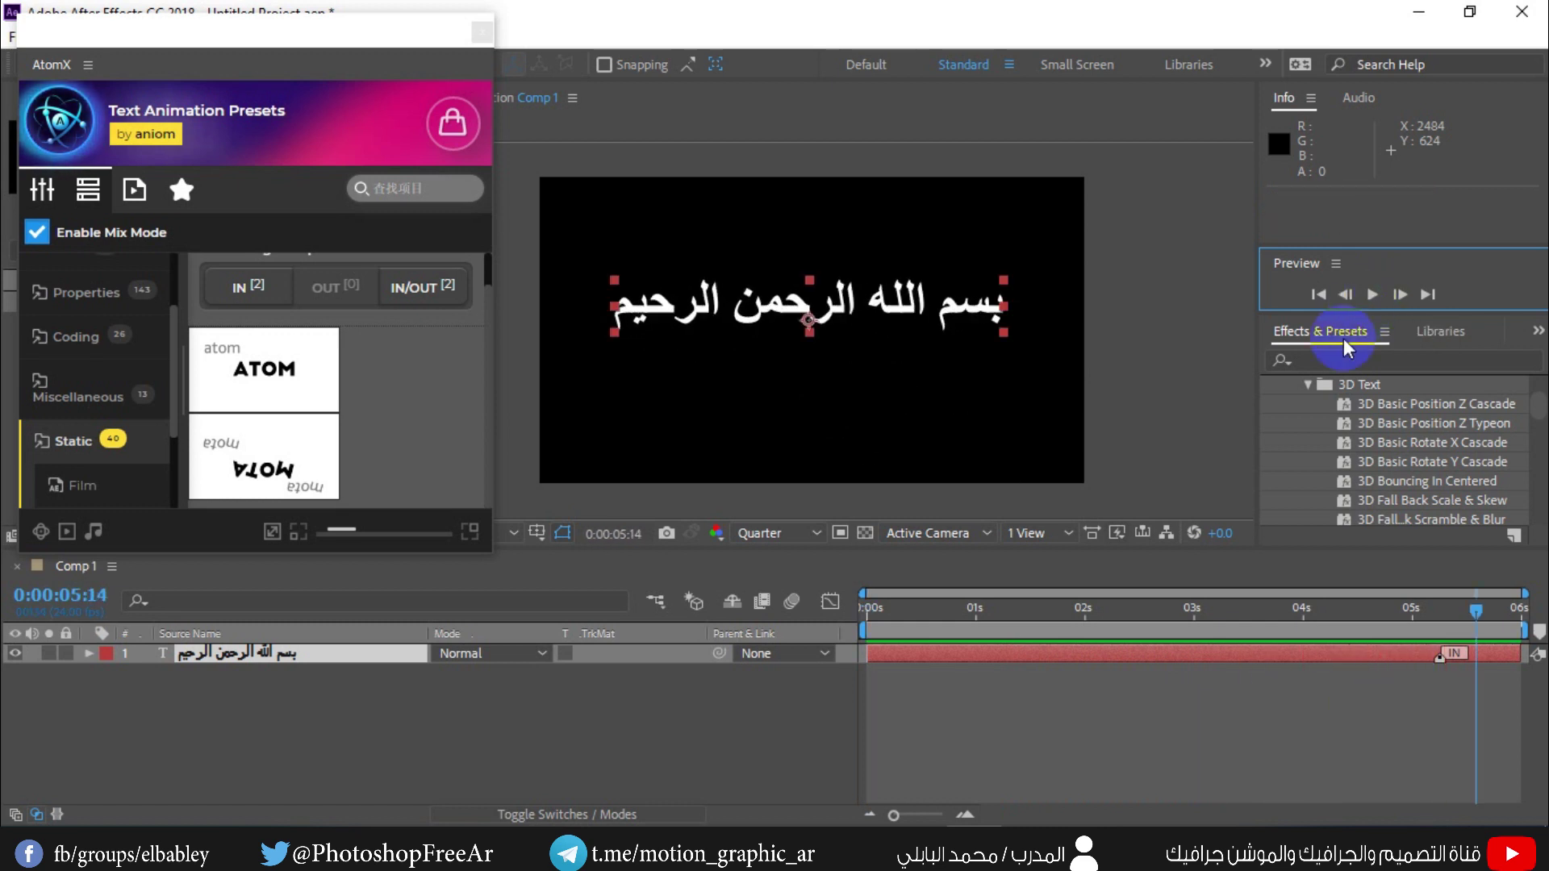
Dismiss the license warning popup and collapse the Arabic text layer's properties
{"action": "mouse_move", "coordinate": [260, 464]}
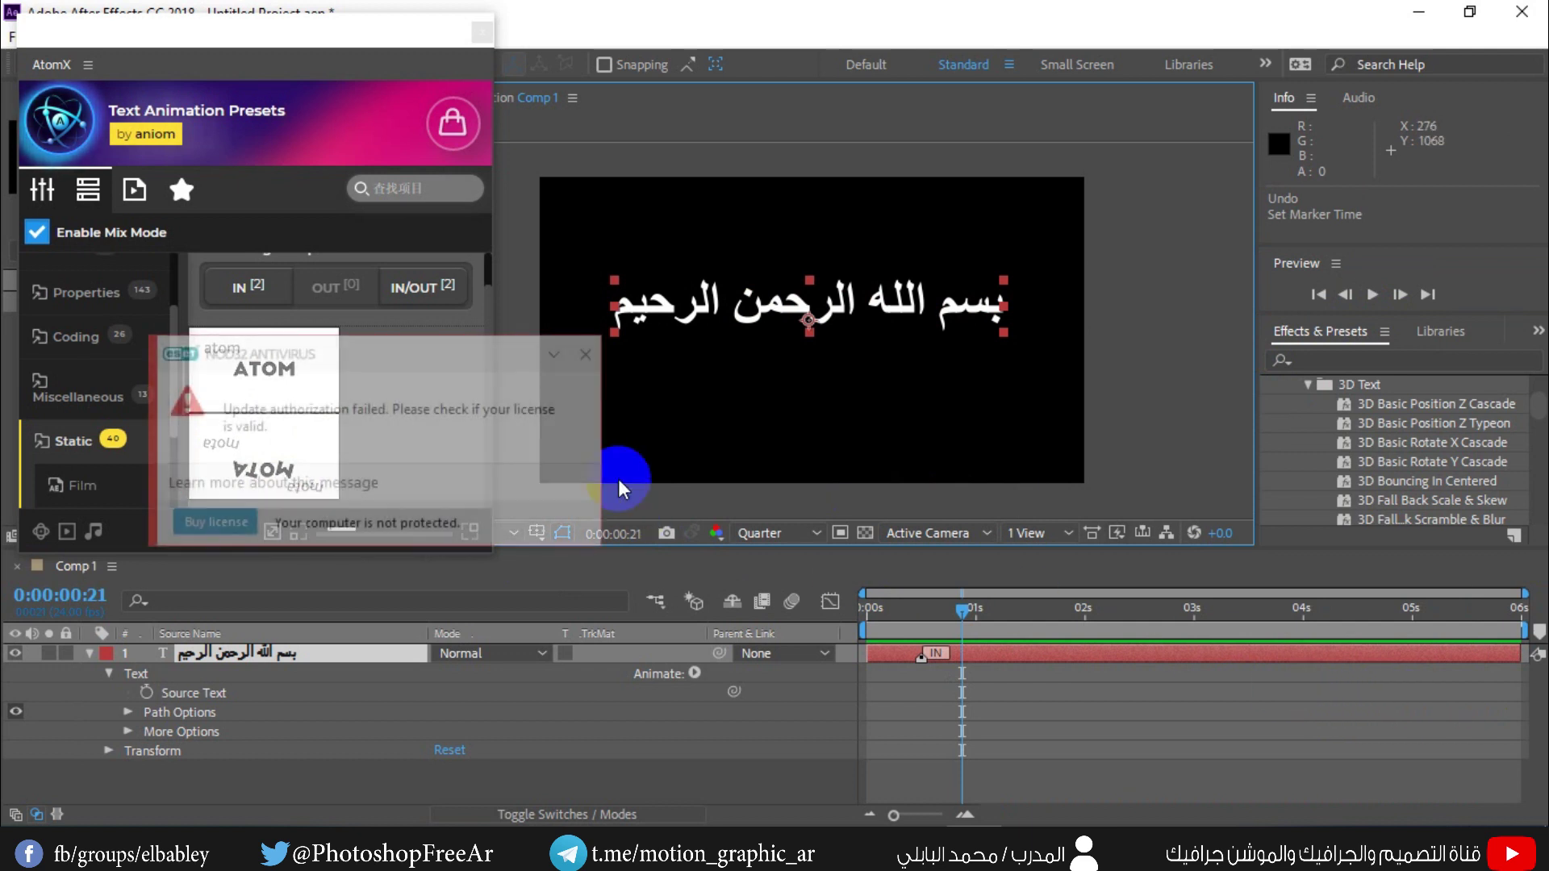
{"action": "left_click", "coordinate": [588, 355]}
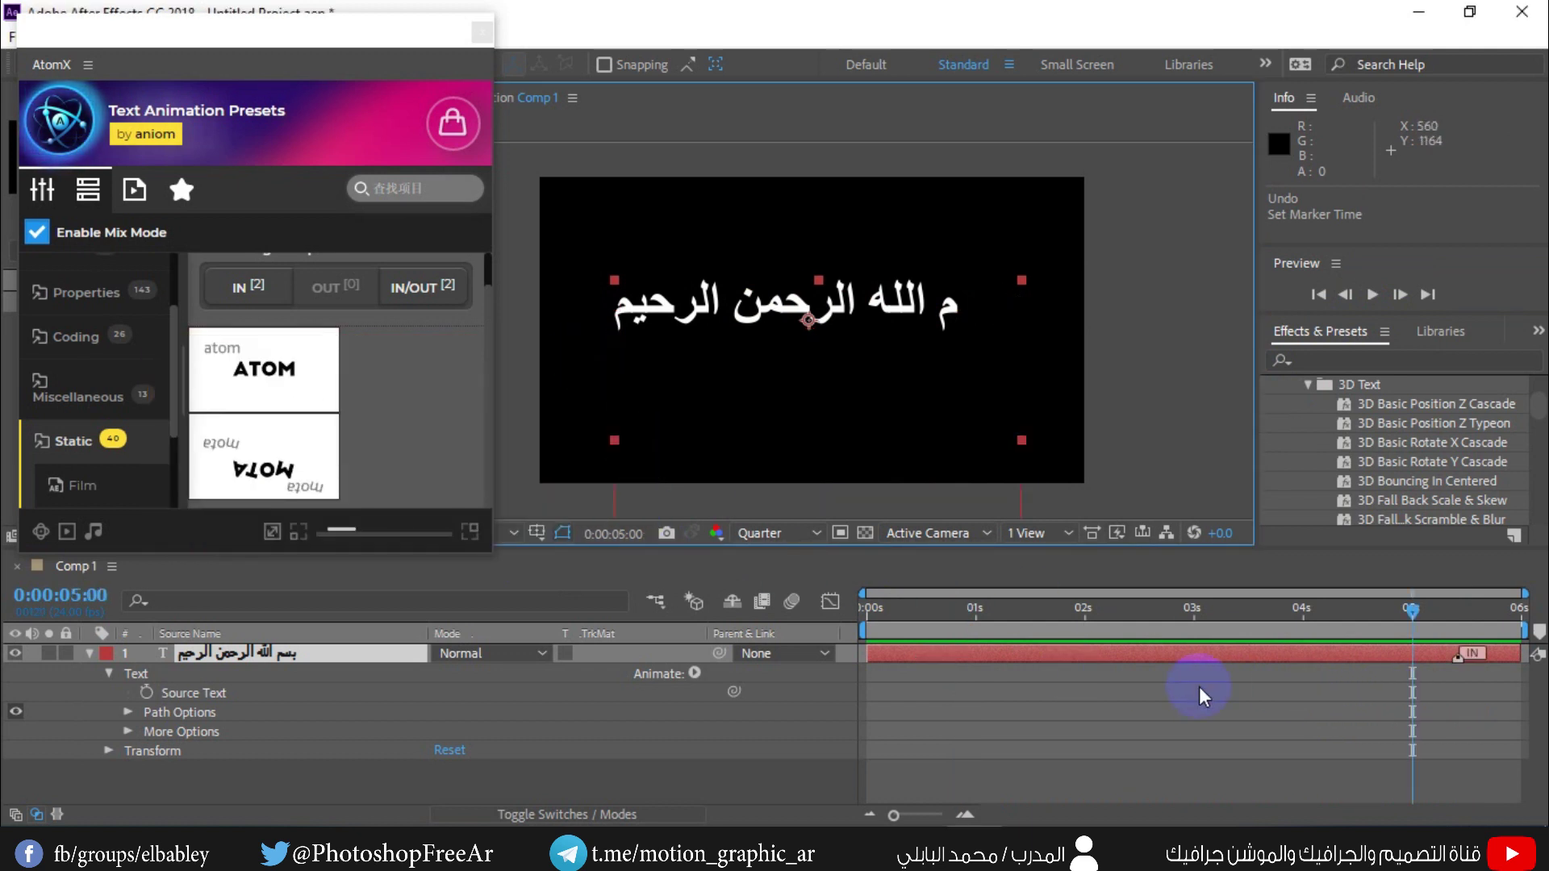
{"action": "left_click", "coordinate": [89, 652]}
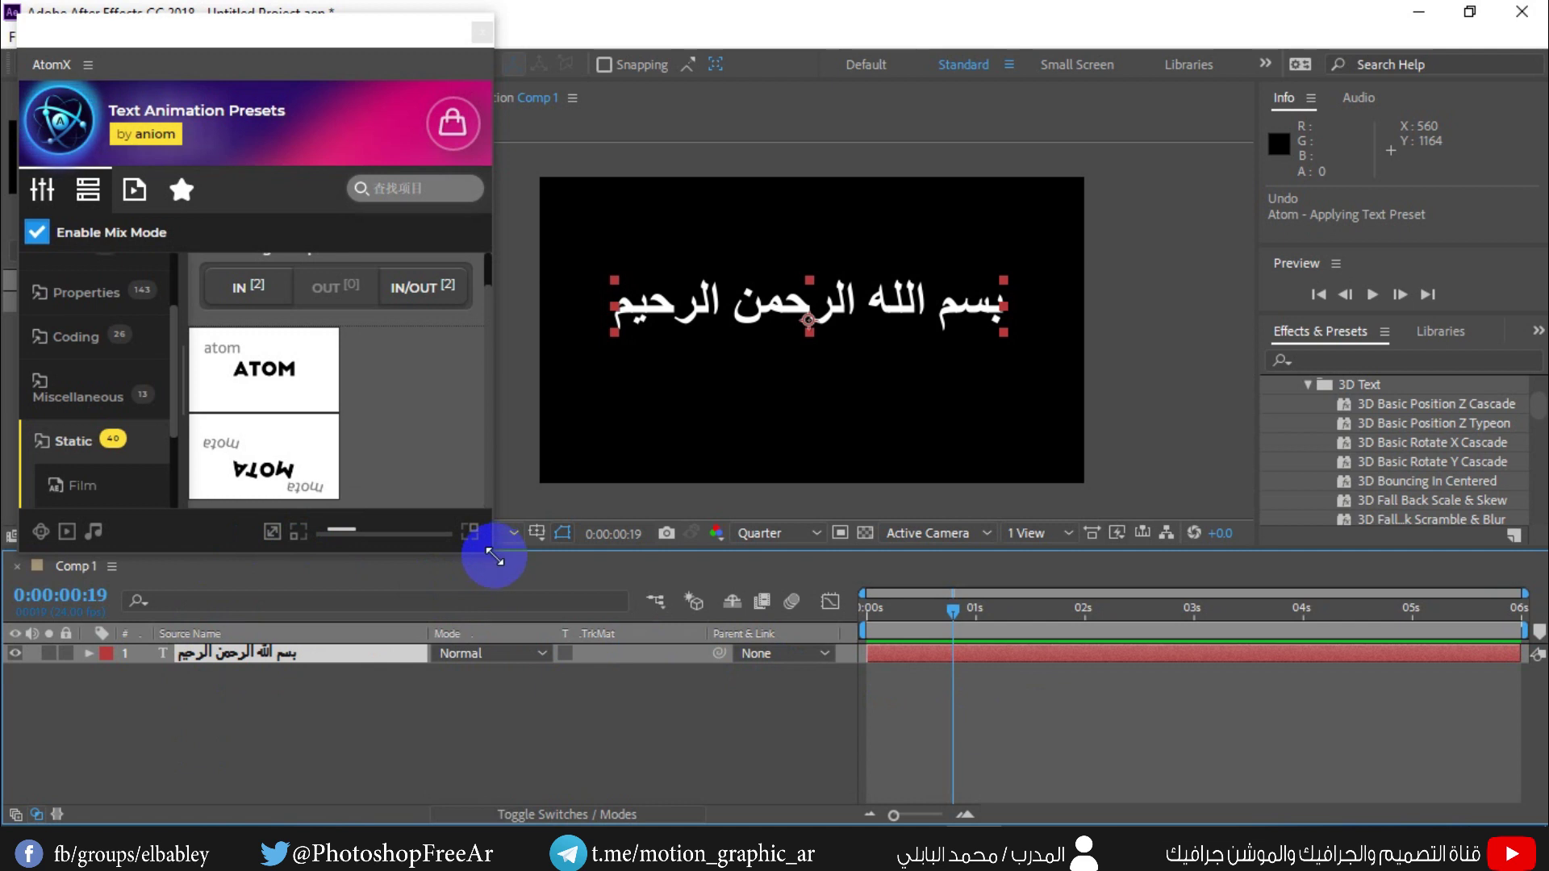
Enlarge the AtomX panel and look through the Properties presets and Favorites
{"action": "left_click_drag", "start_coordinate": [494, 557], "coordinate": [836, 761]}
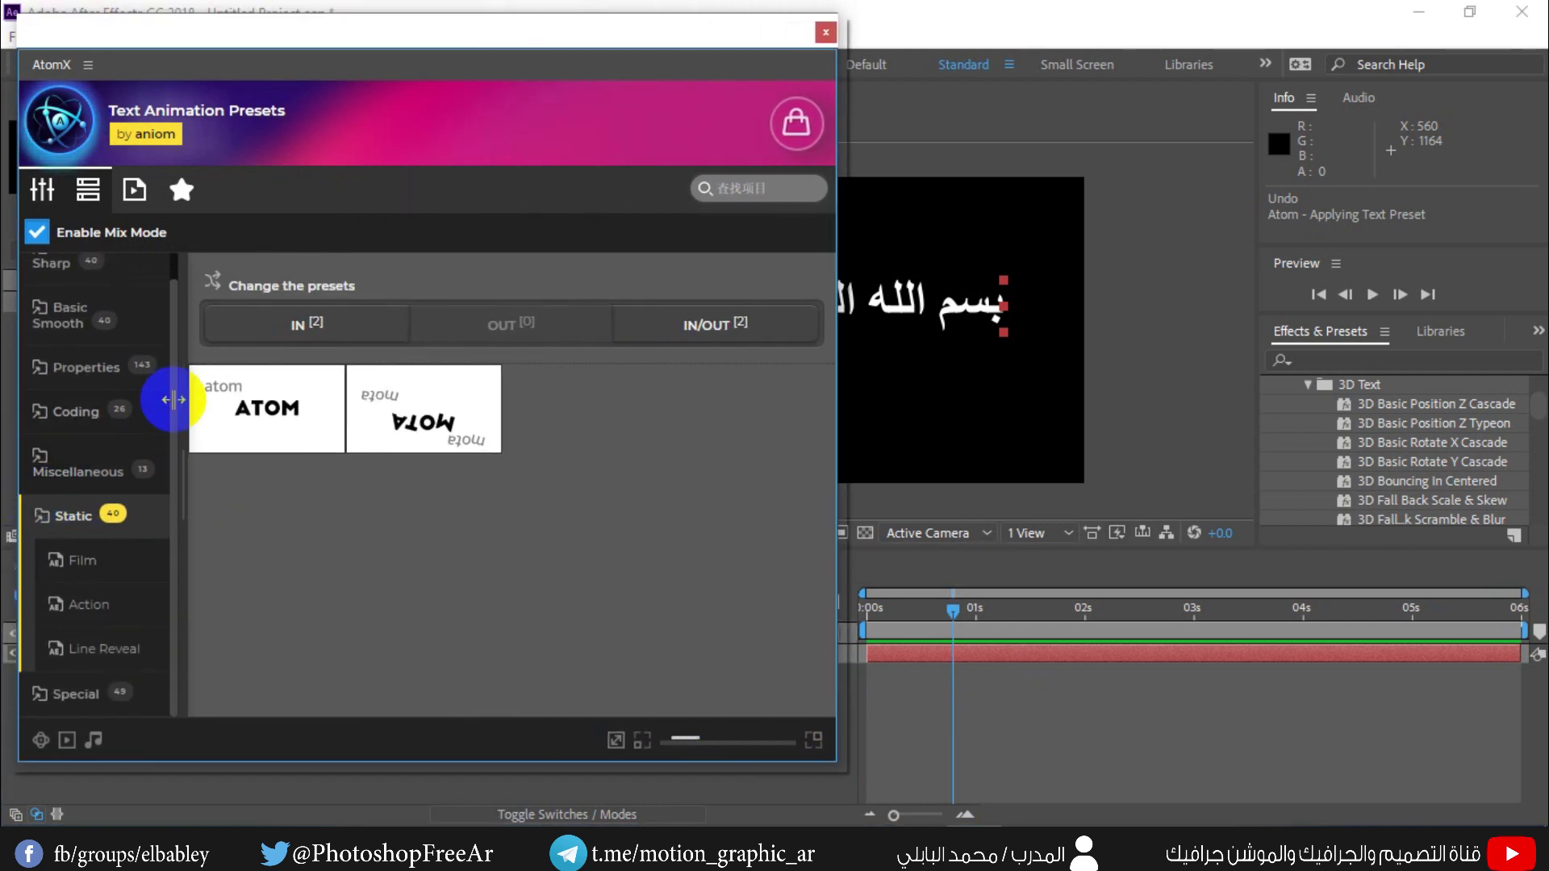
{"action": "left_click", "coordinate": [95, 379]}
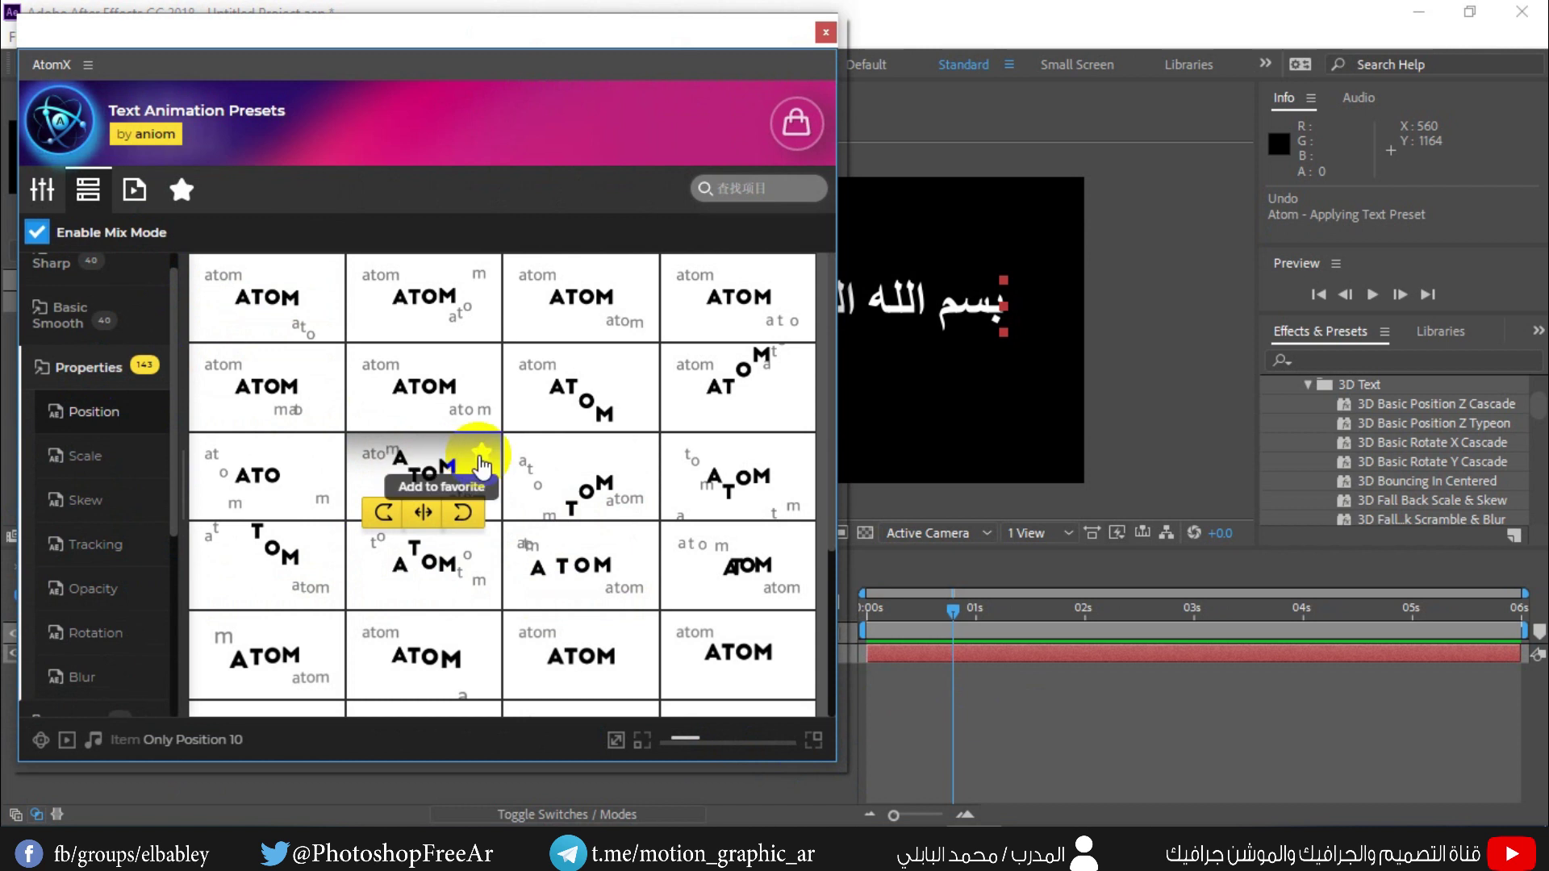
{"action": "left_click", "coordinate": [182, 190]}
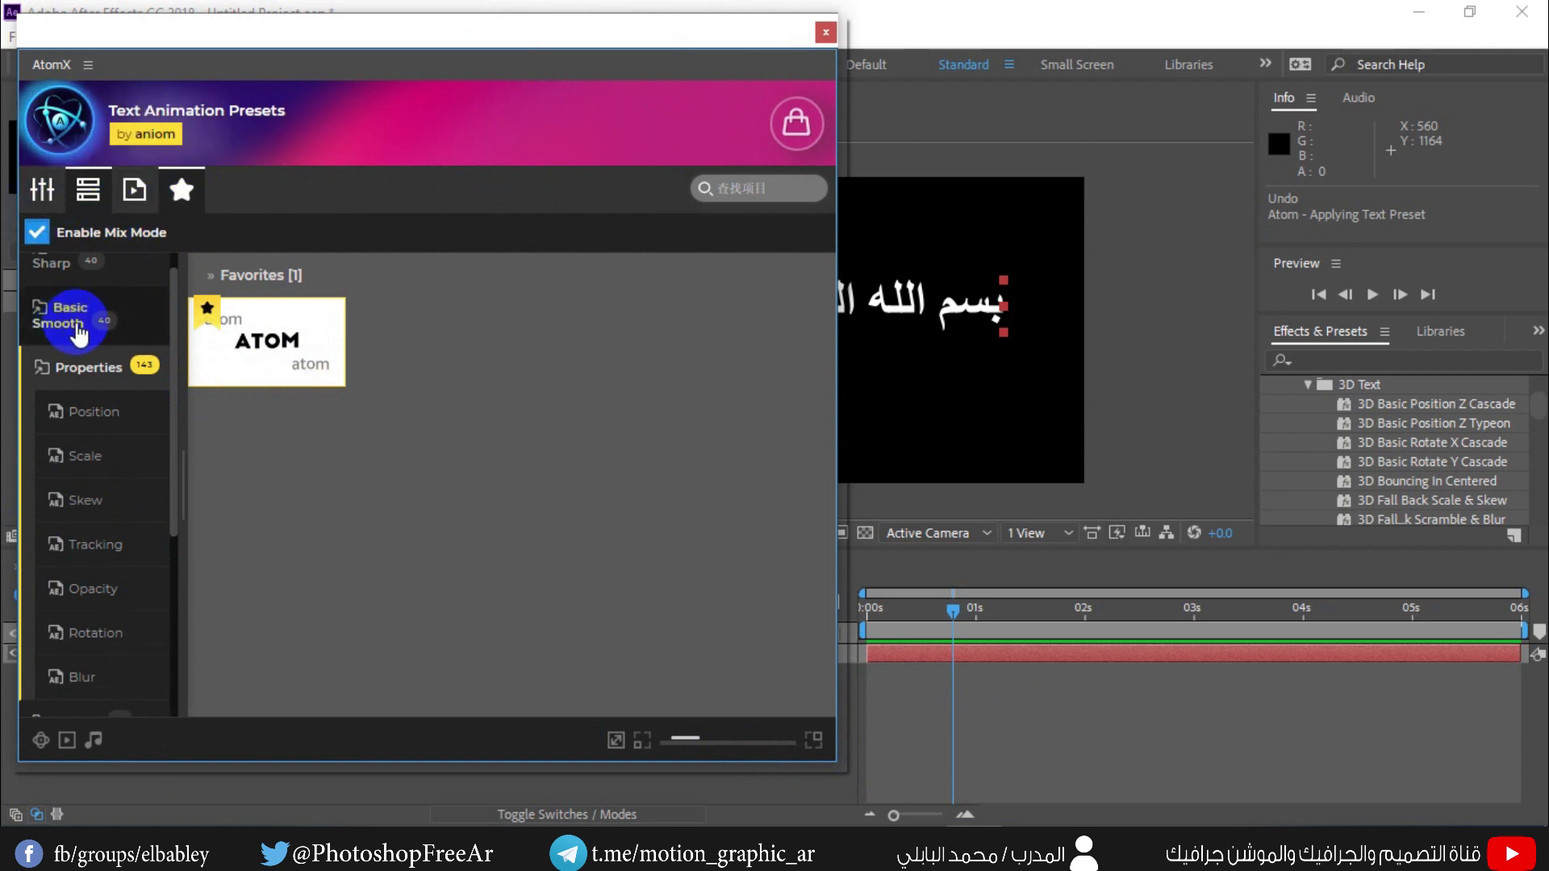
Star the third Tracking preset and confirm Favorites now holds two presets
{"action": "left_click", "coordinate": [93, 545]}
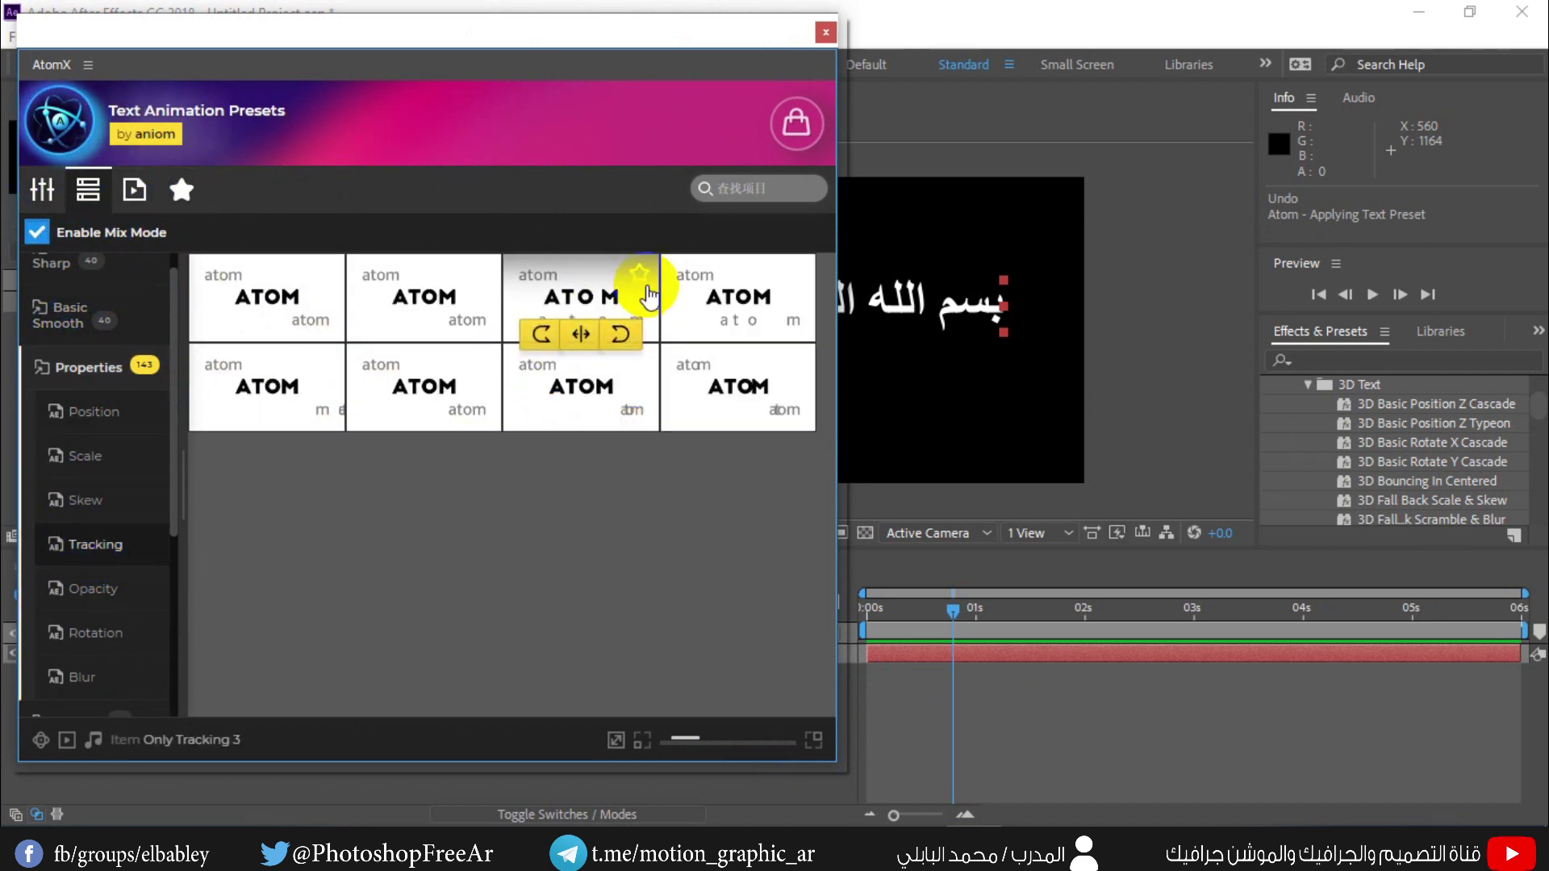
{"action": "left_click", "coordinate": [641, 274]}
{"action": "left_click", "coordinate": [181, 190]}
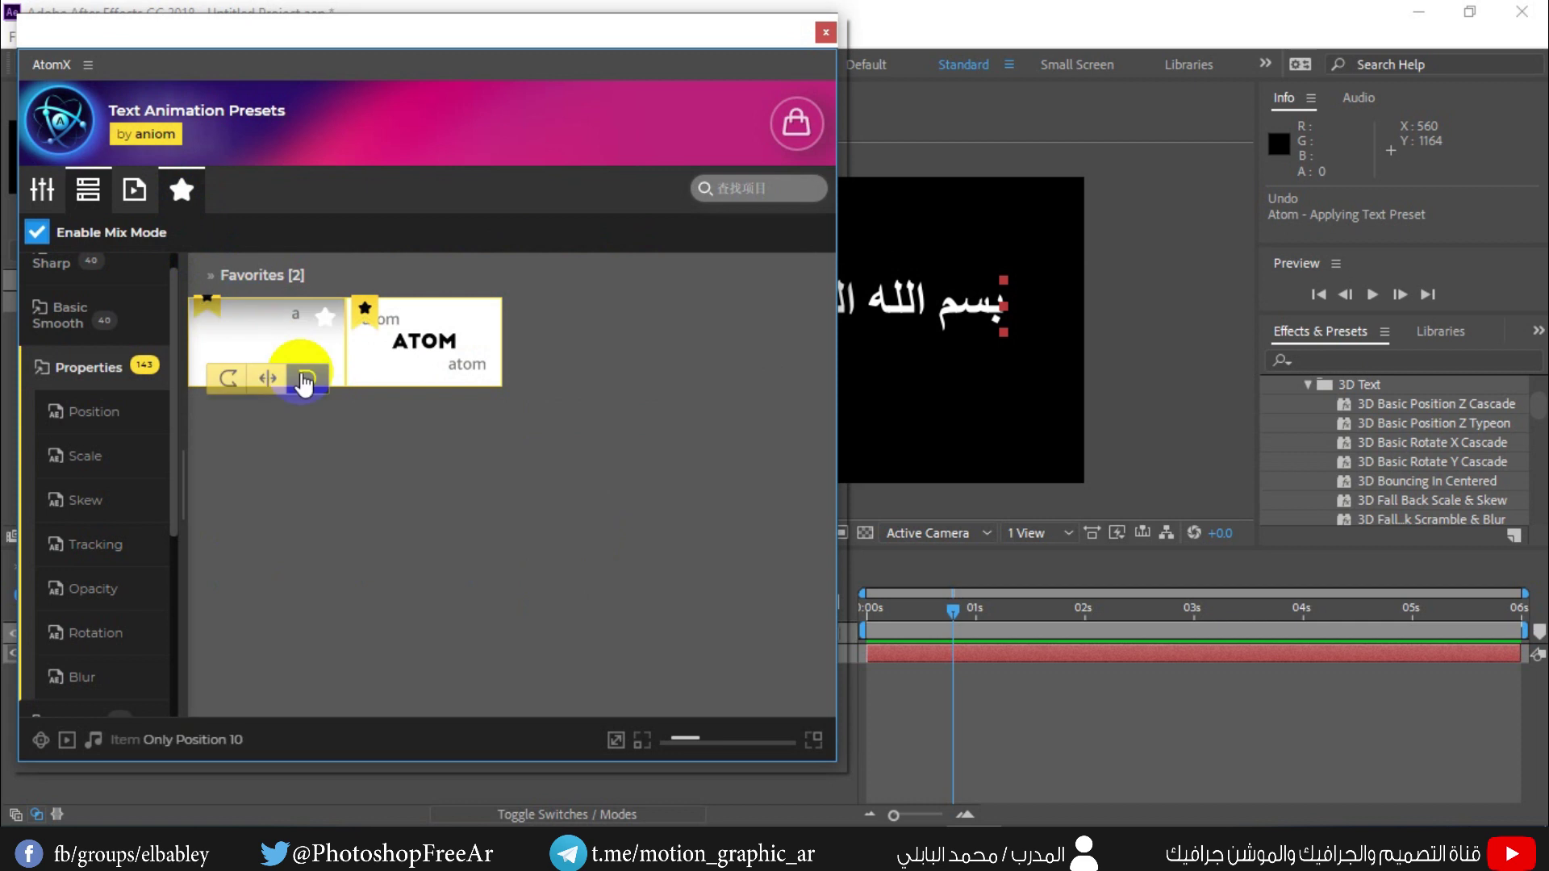
{"action": "left_click", "coordinate": [305, 383]}
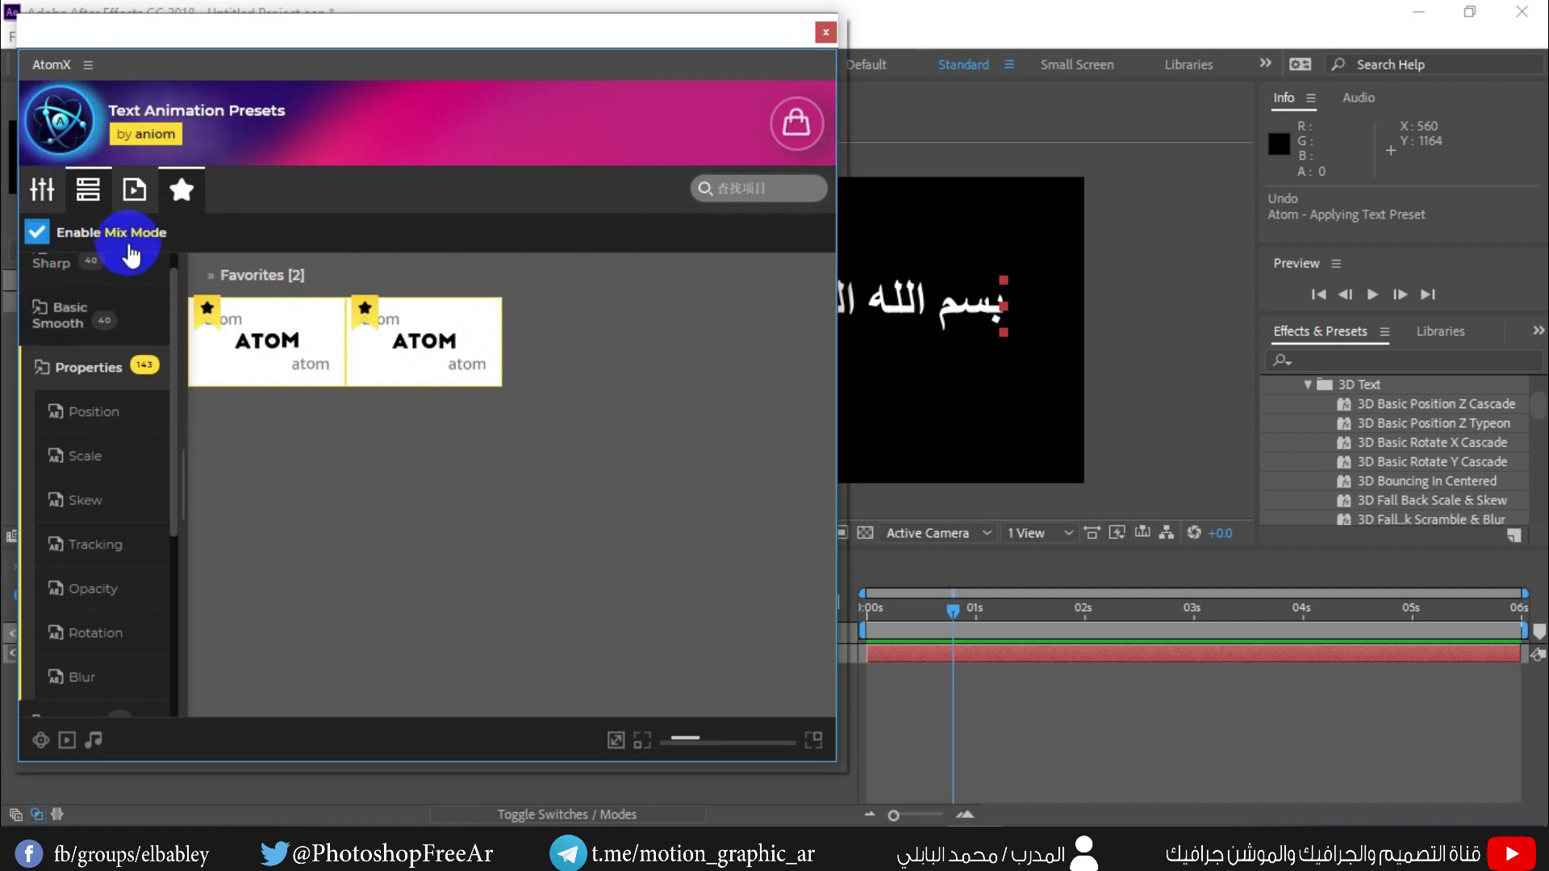
{"action": "left_click", "coordinate": [134, 193]}
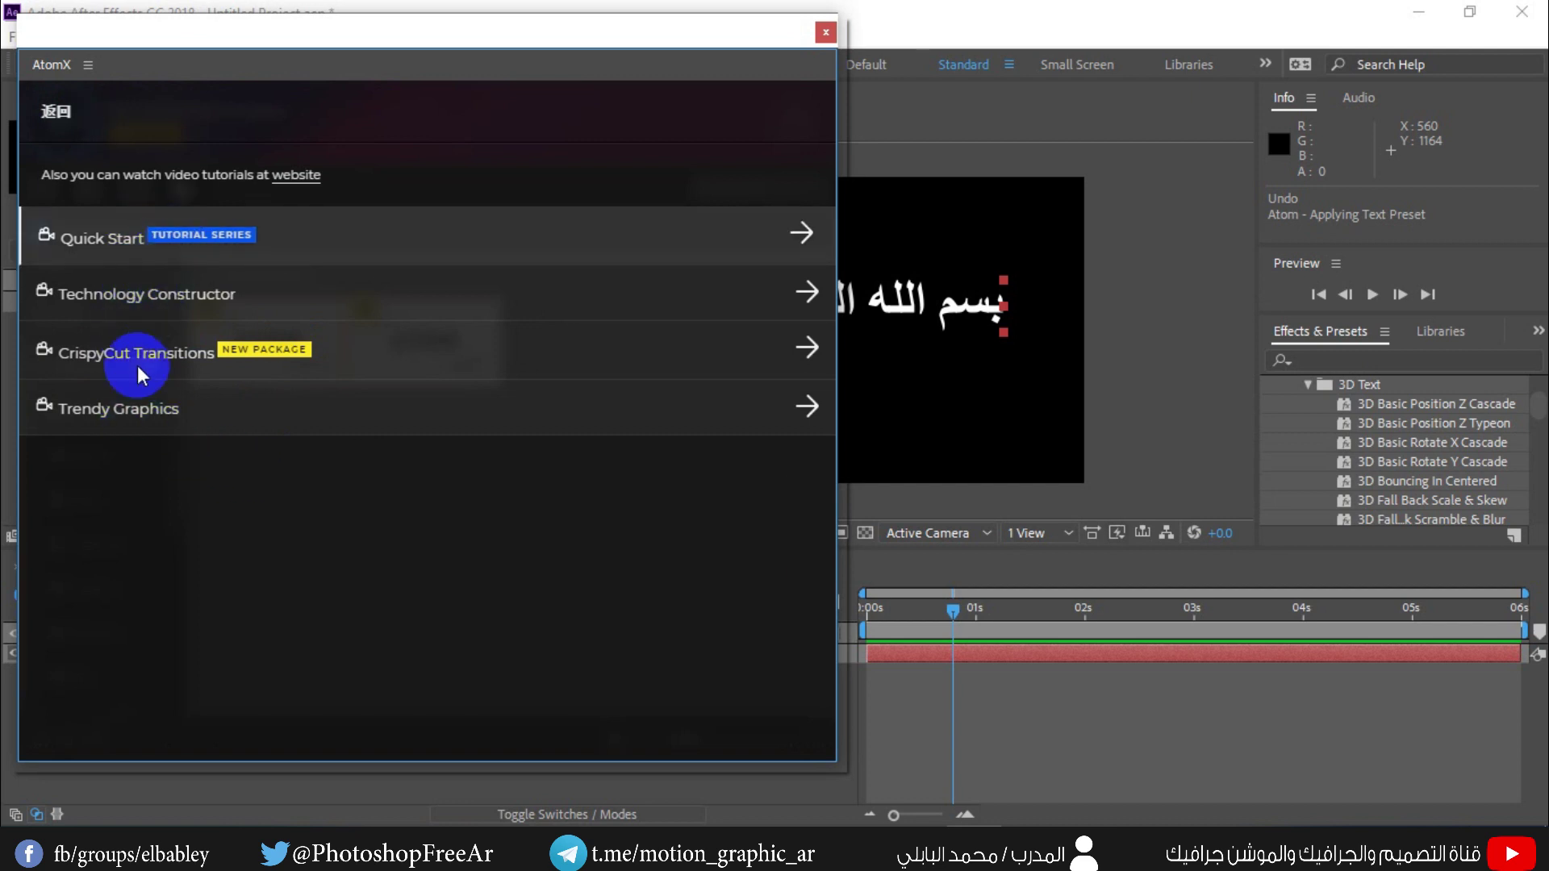
{"action": "left_click", "coordinate": [52, 114]}
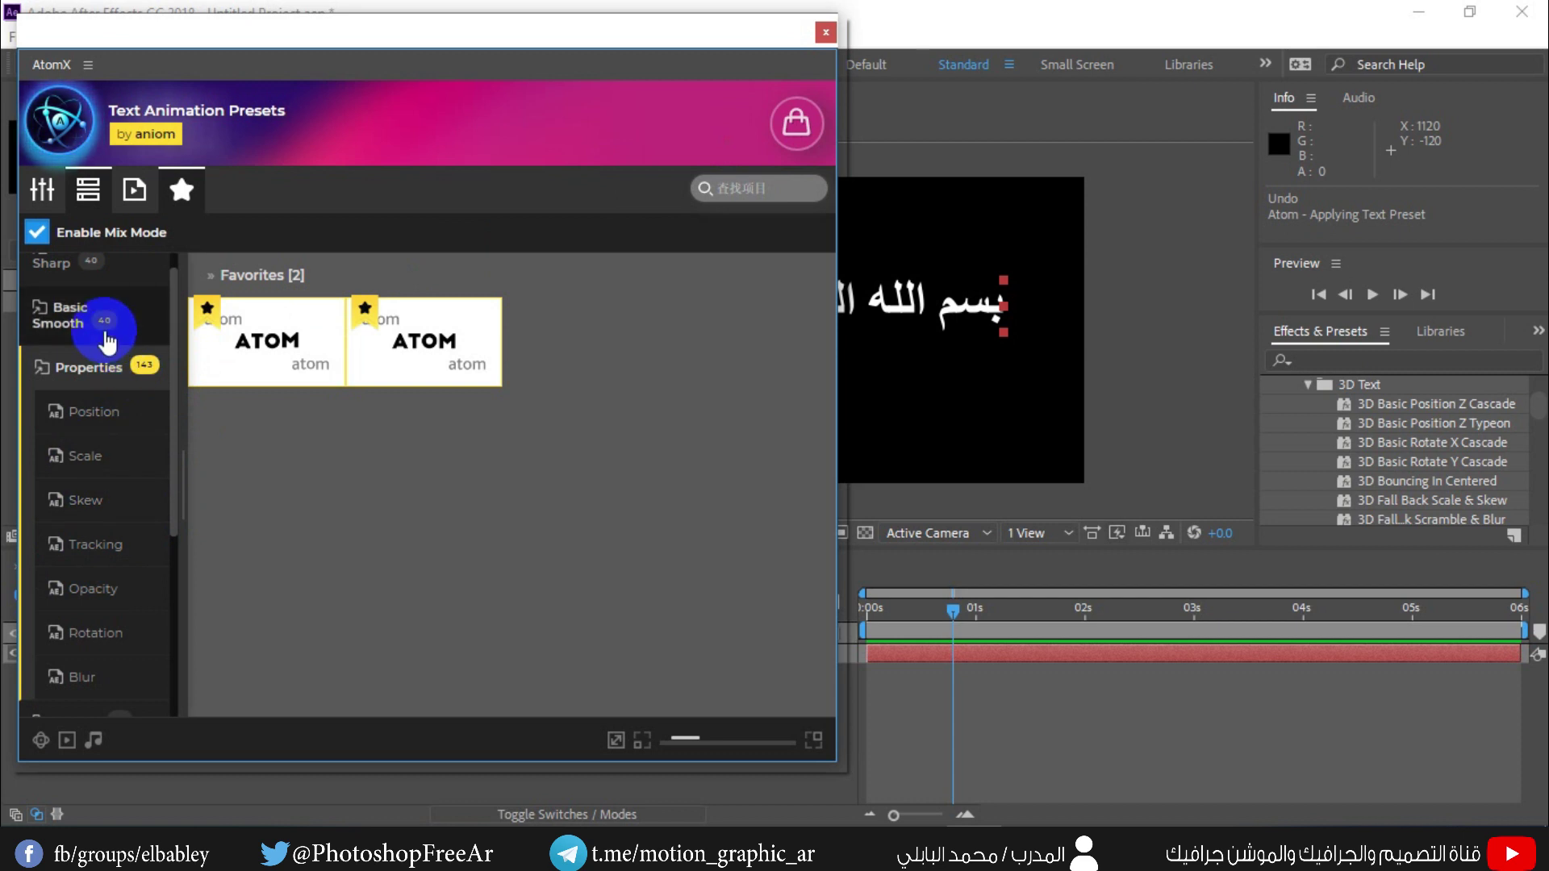
Move the AtomX panel right to reveal the project behind it
{"action": "scroll", "coordinate": [121, 484], "scroll_direction": "down", "scroll_amount": 3}
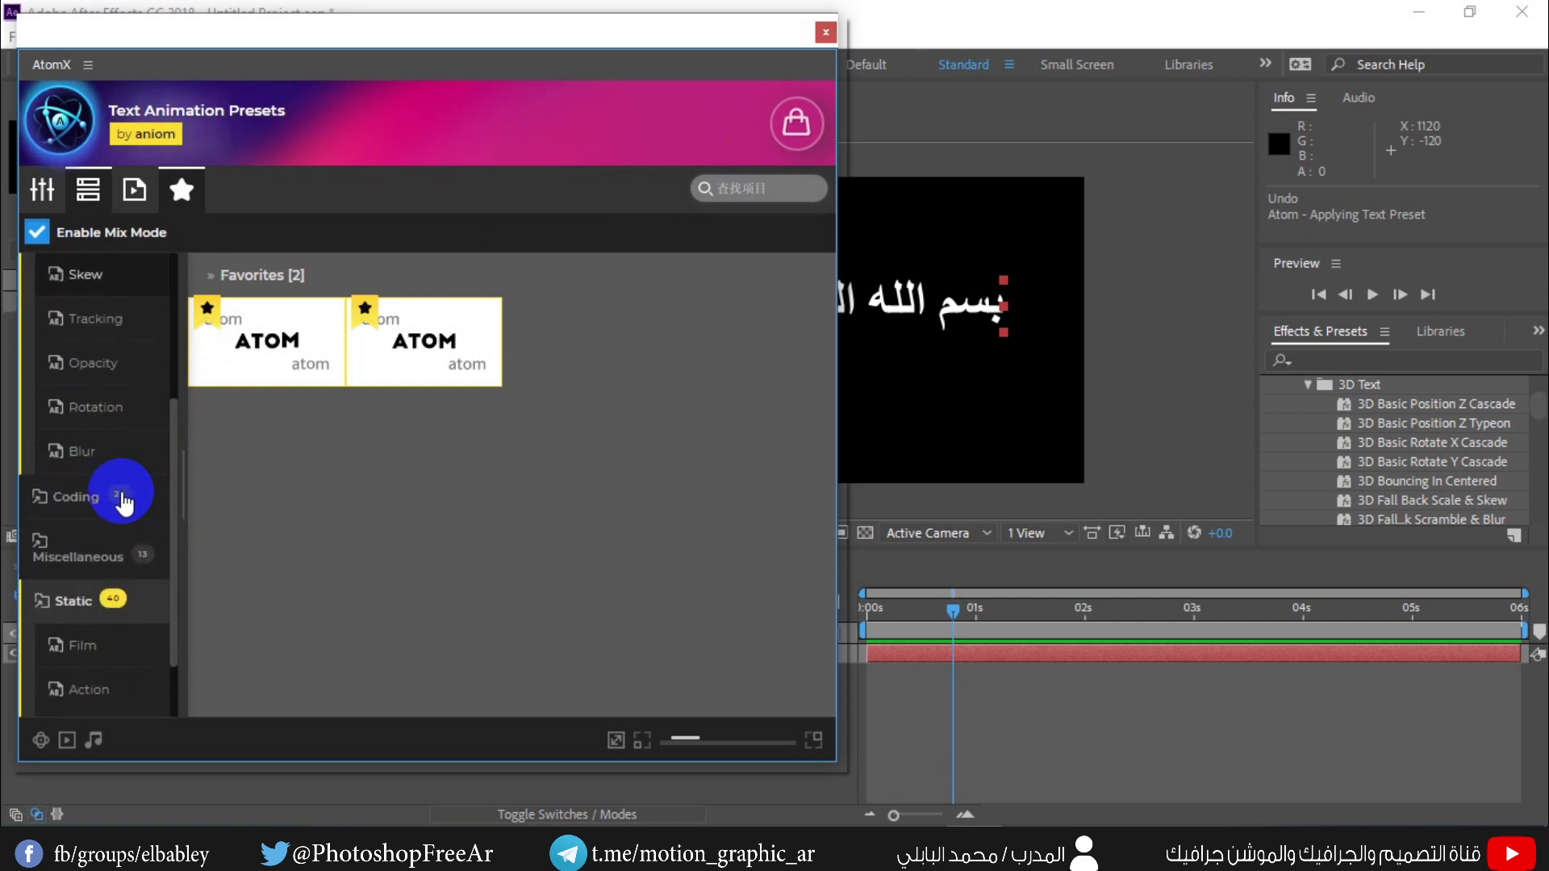
{"action": "scroll", "coordinate": [129, 513], "scroll_direction": "down", "scroll_amount": 1}
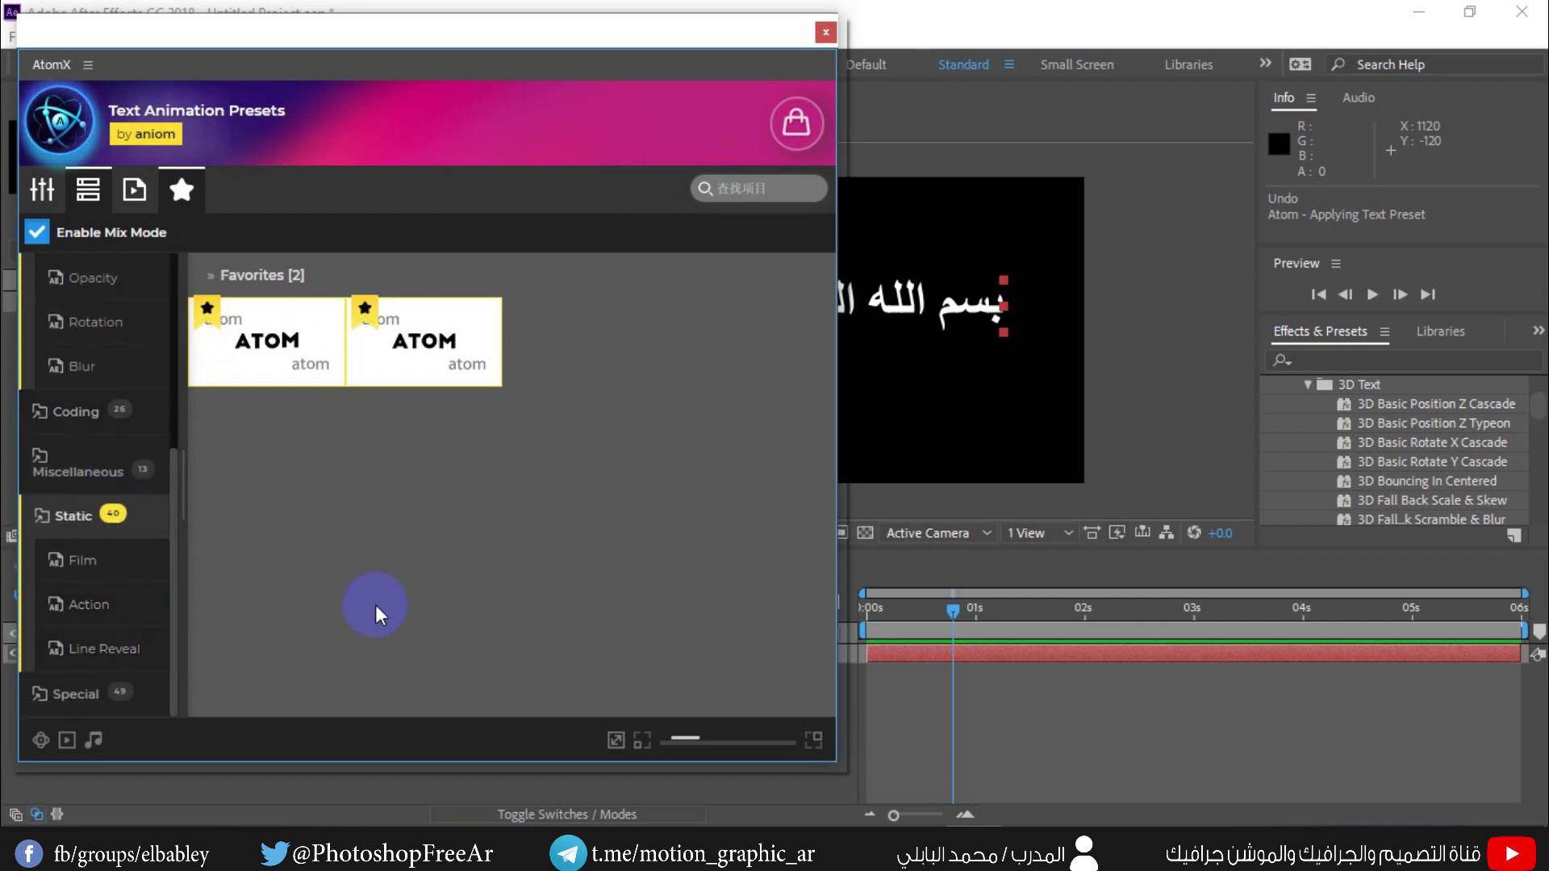
{"action": "left_click_drag", "start_coordinate": [284, 42], "coordinate": [410, 58]}
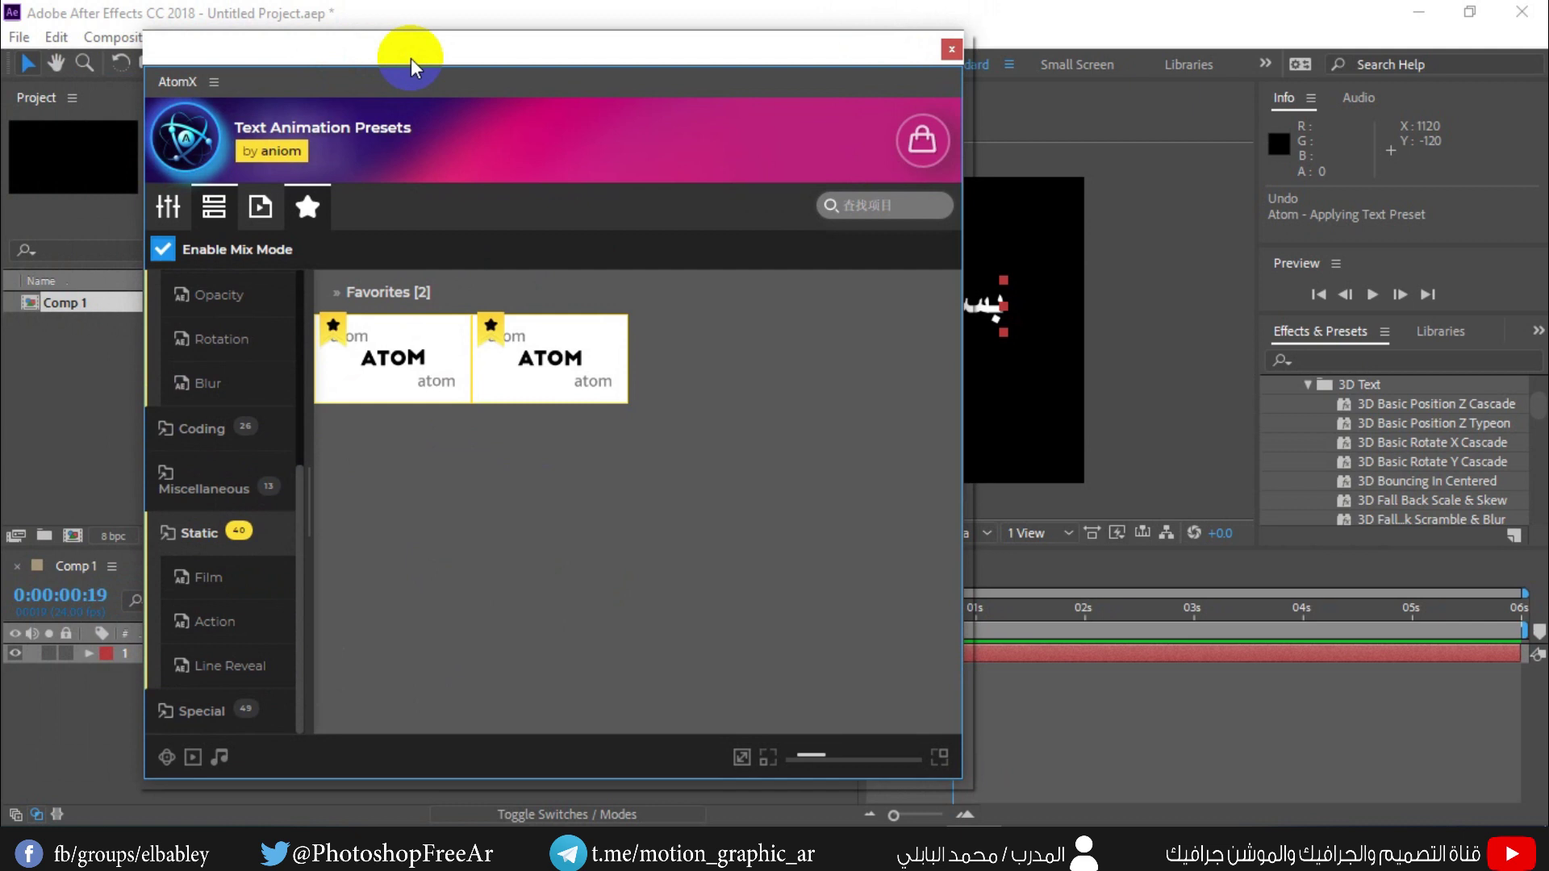
{"action": "left_click", "coordinate": [444, 324]}
{"action": "scroll", "coordinate": [201, 493], "scroll_direction": "up", "scroll_amount": 4}
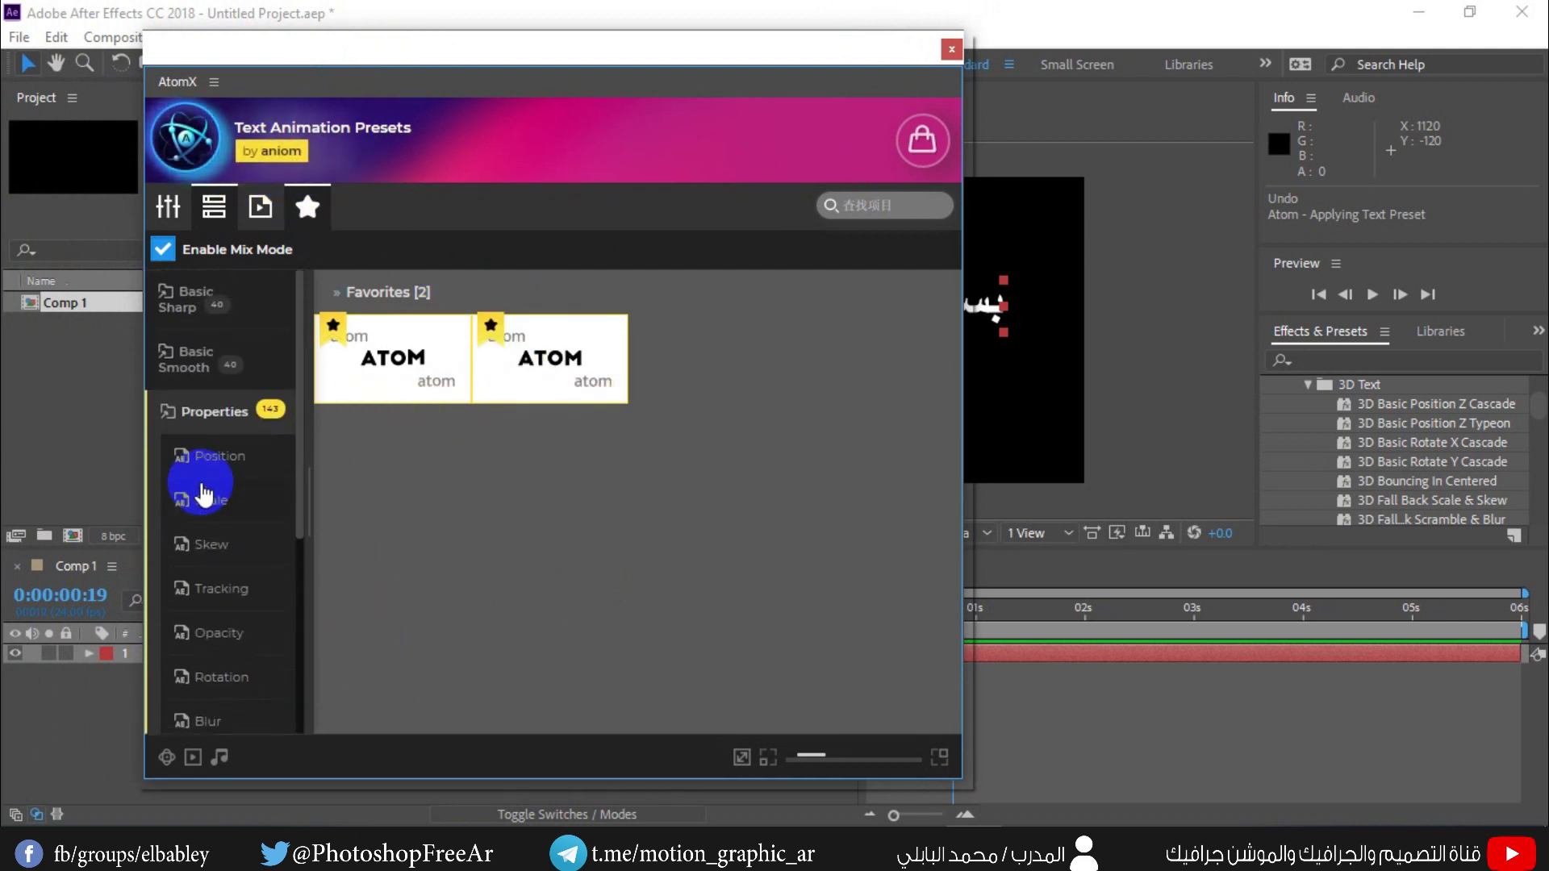
Collapse Properties and Static, show the Miscellaneous presets, and shift AtomX toward centre
{"action": "left_click", "coordinate": [208, 410]}
{"action": "left_click", "coordinate": [181, 557]}
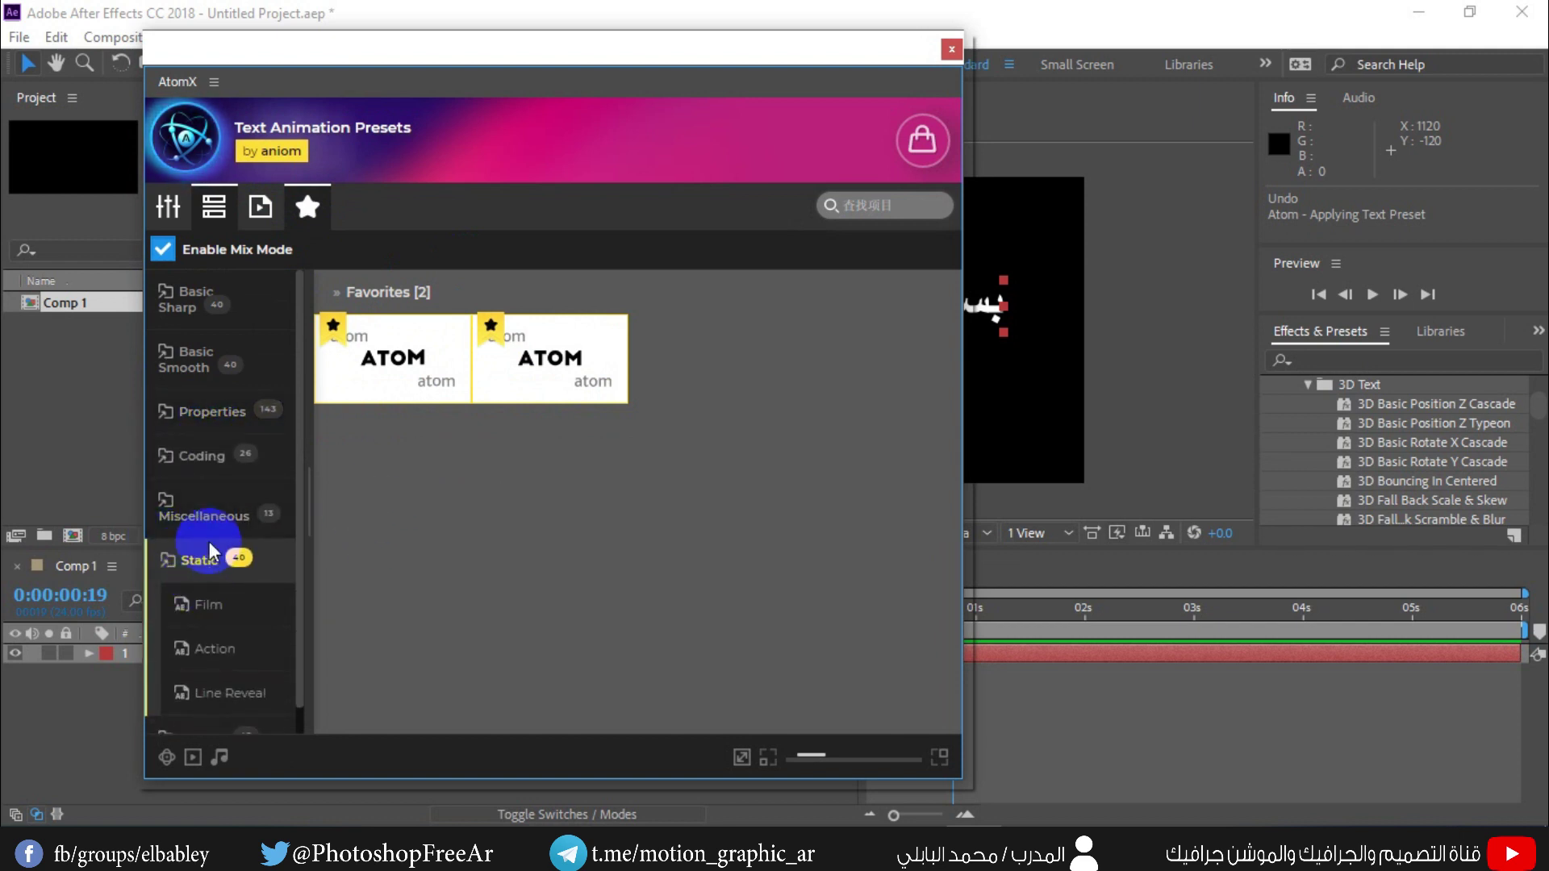
{"action": "left_click", "coordinate": [204, 516]}
{"action": "left_click", "coordinate": [213, 525]}
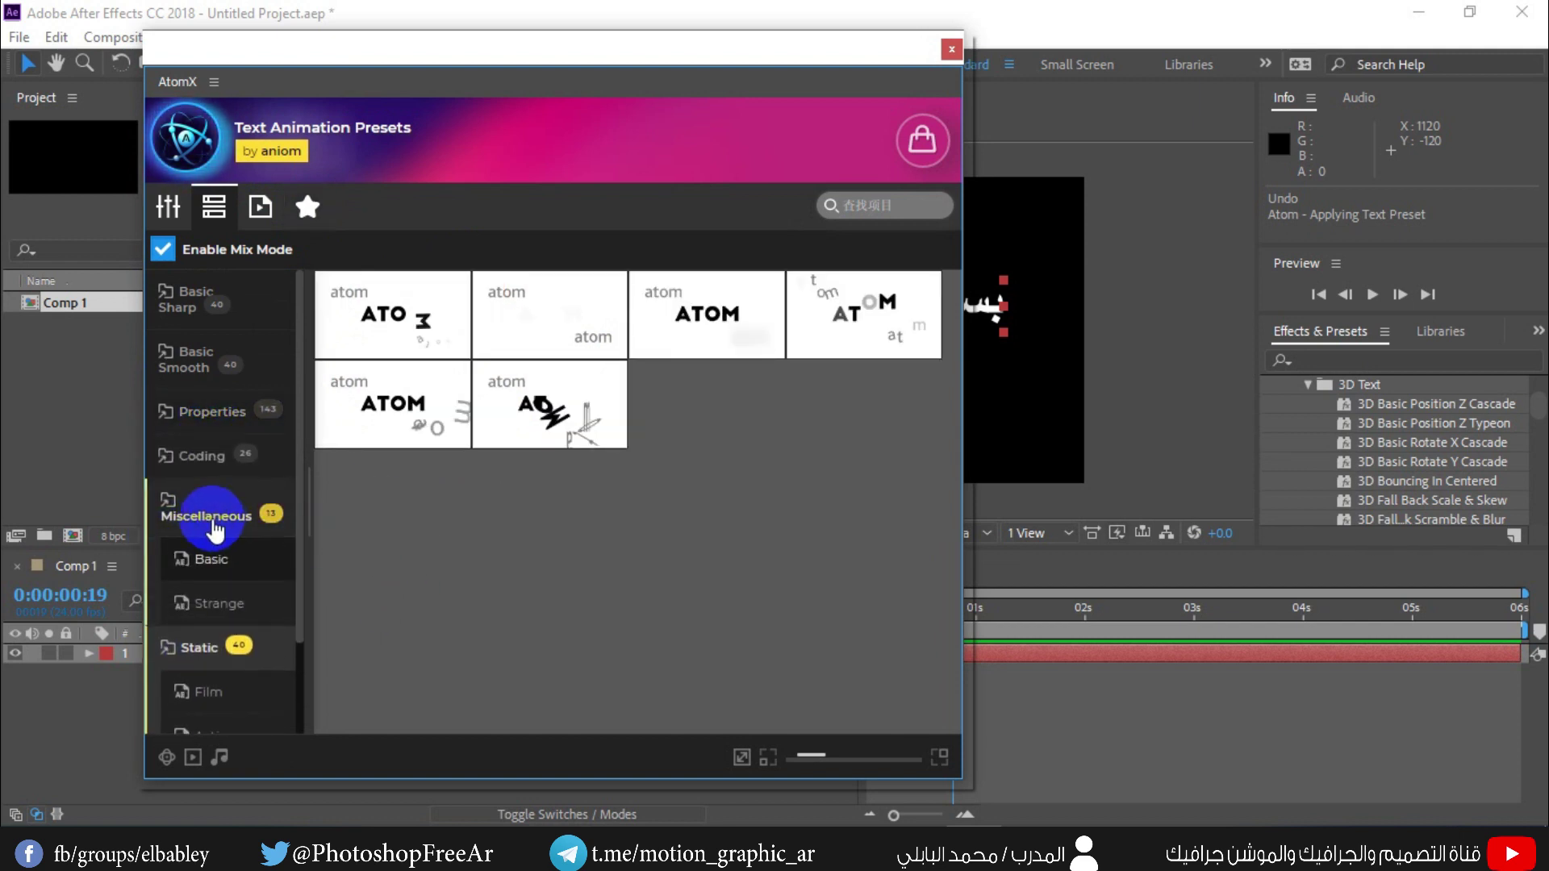
{"action": "left_click", "coordinate": [216, 323]}
{"action": "left_click", "coordinate": [176, 565]}
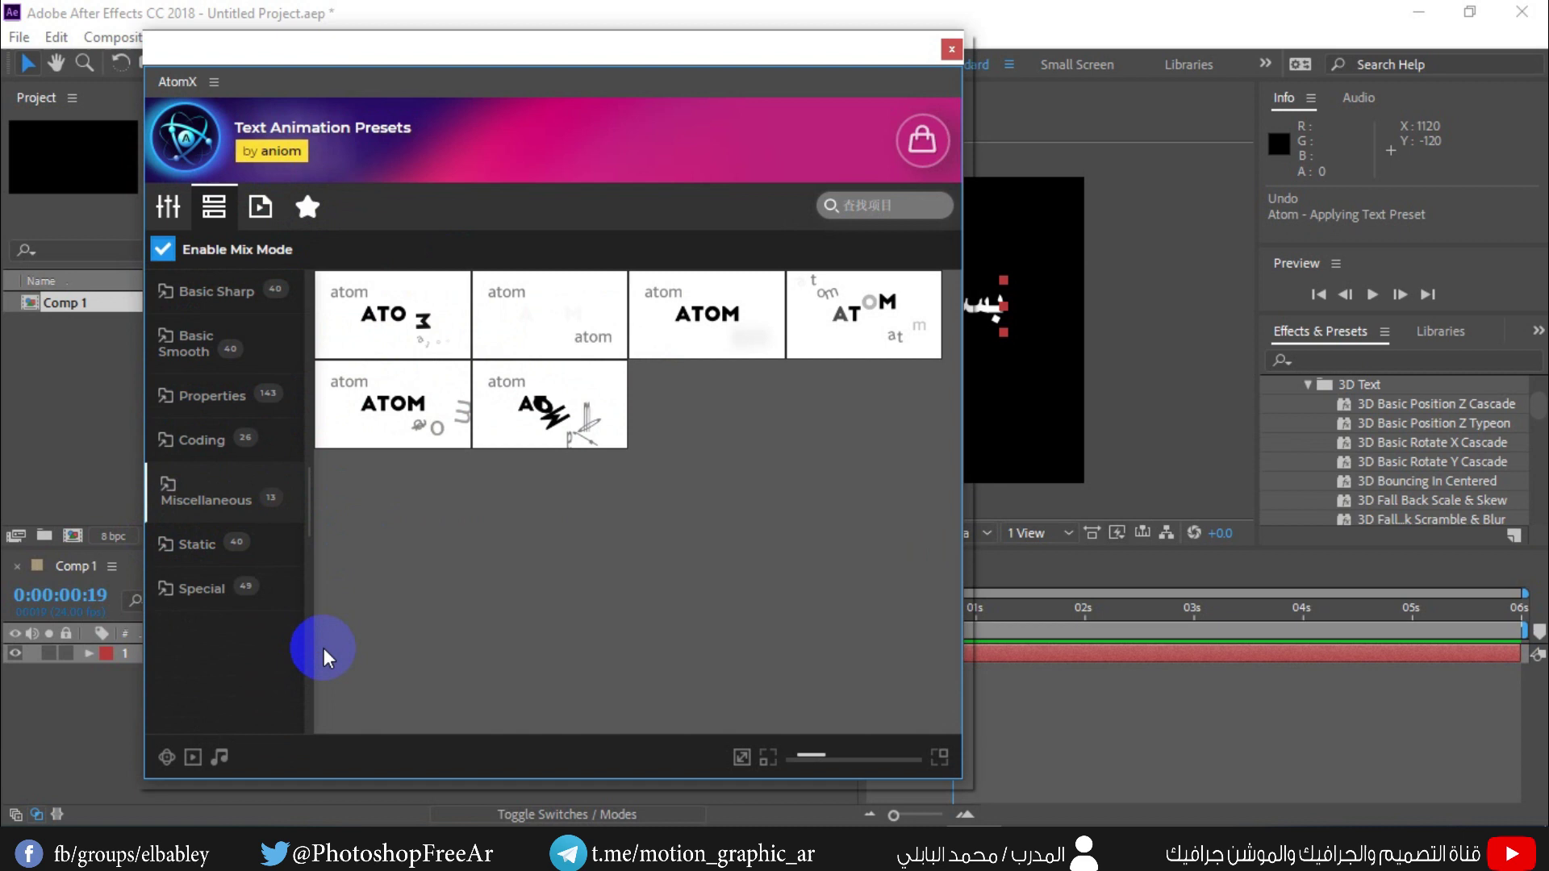
{"action": "left_click_drag", "start_coordinate": [555, 50], "coordinate": [661, 103]}
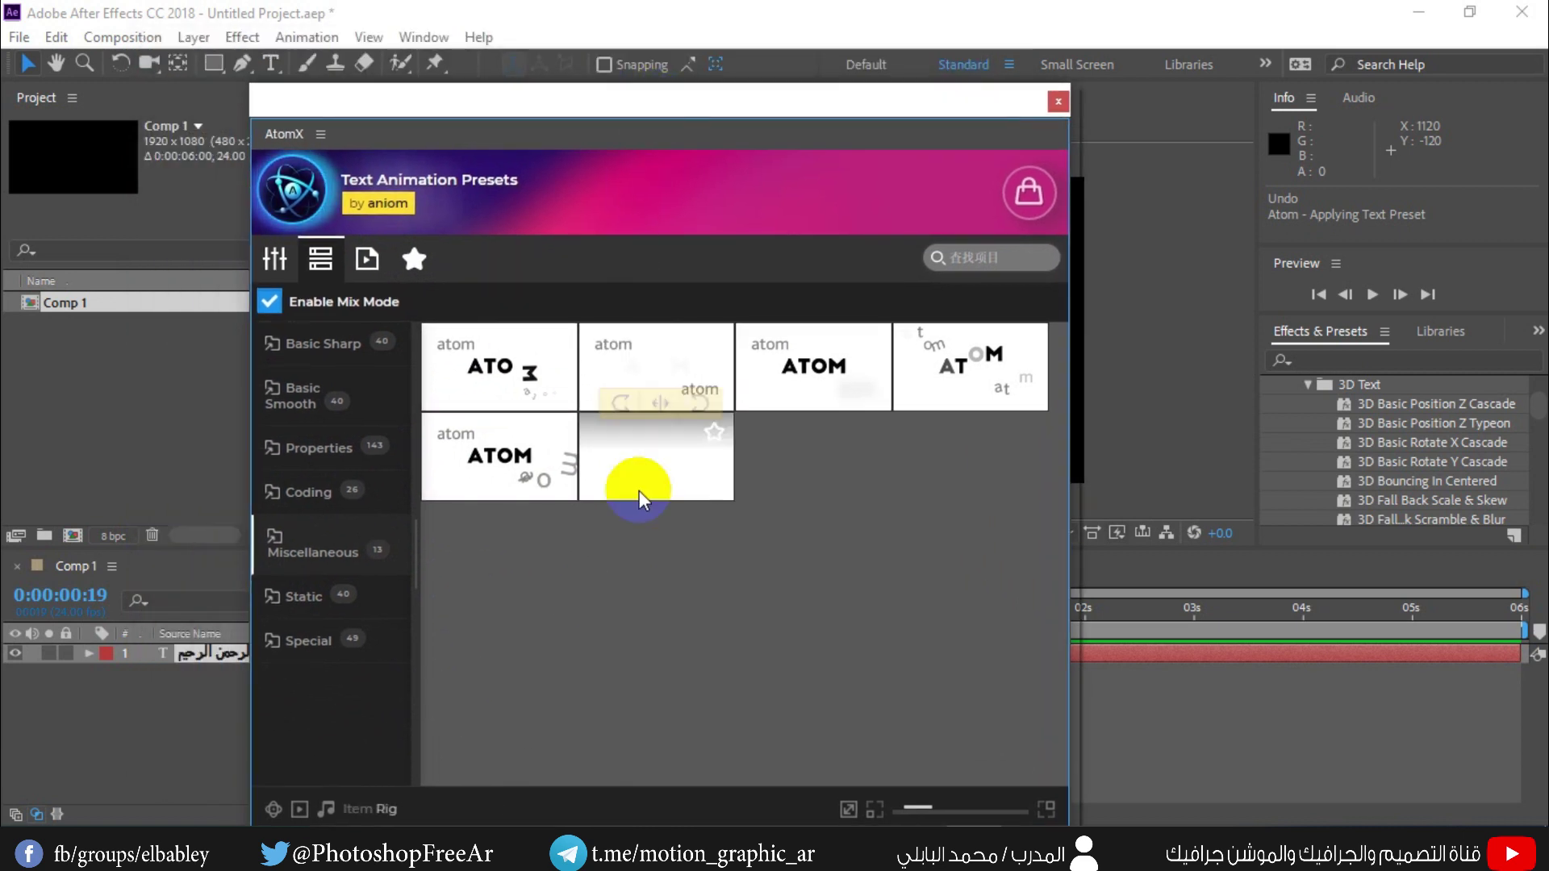
{"action": "mouse_move", "coordinate": [548, 415]}
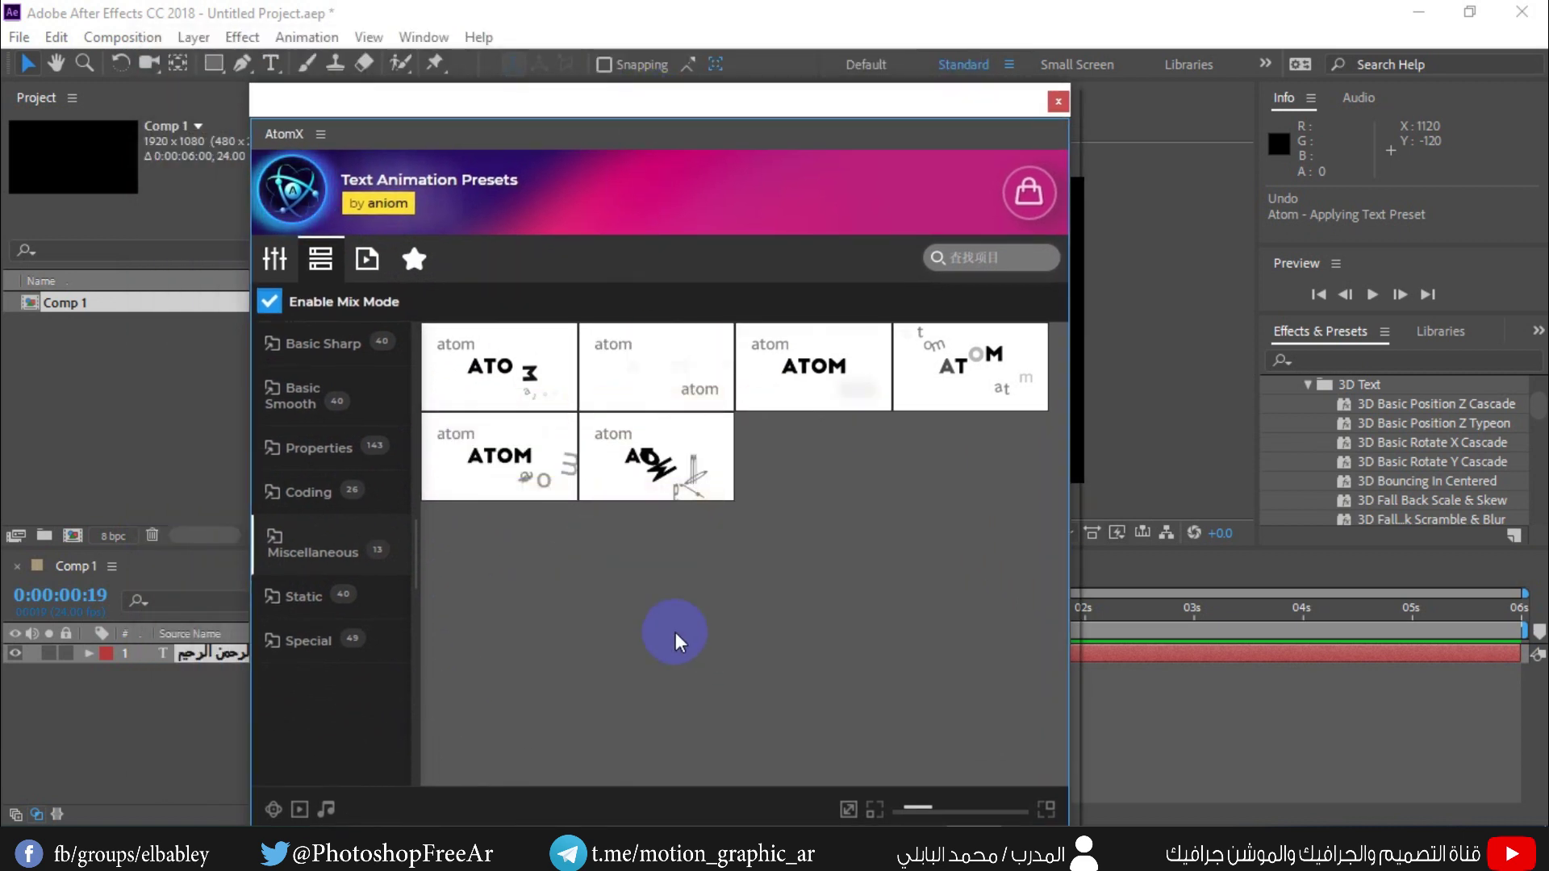